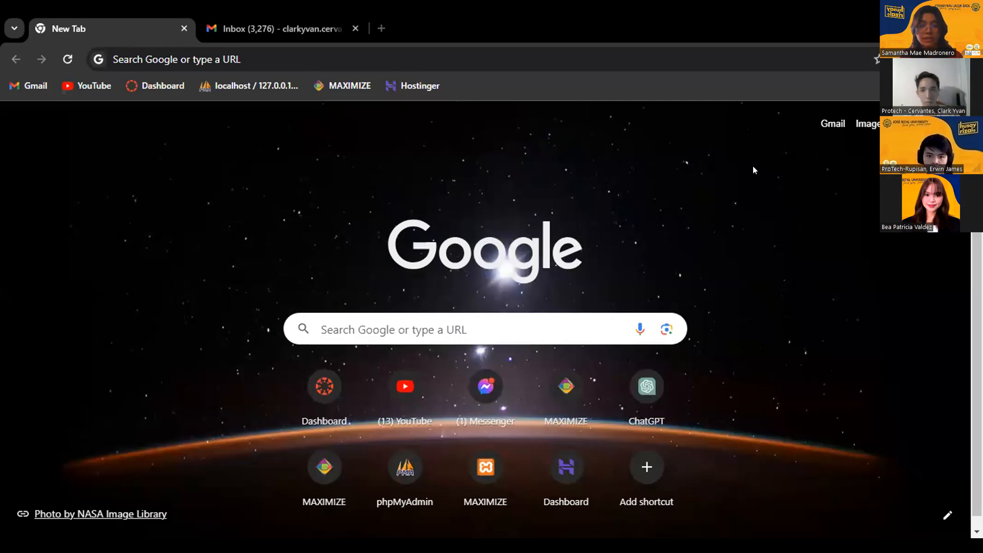
- Load protechmaximize.com in Chrome and place the cursor in the login e-mail field
click(148, 59)
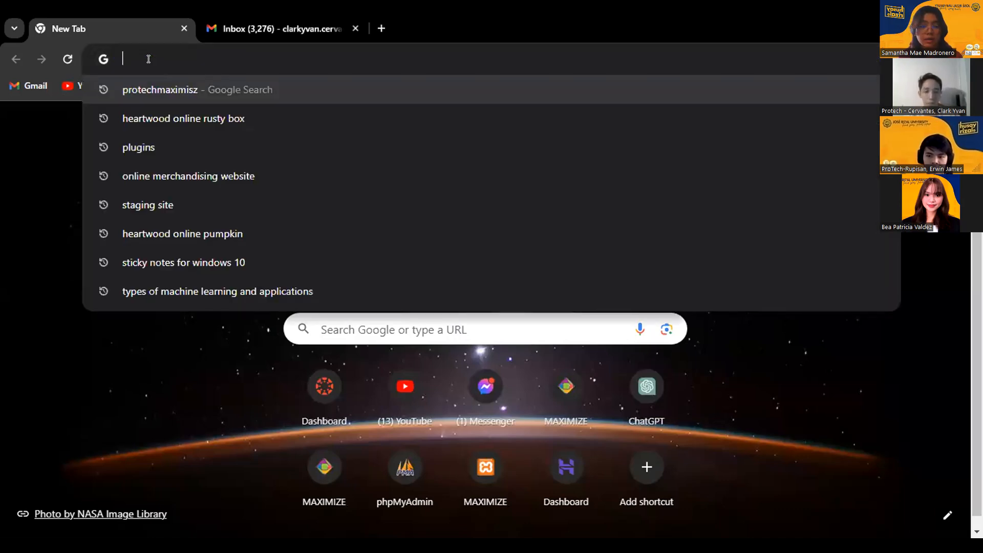
text(protechmaximize.com)
key(Return)
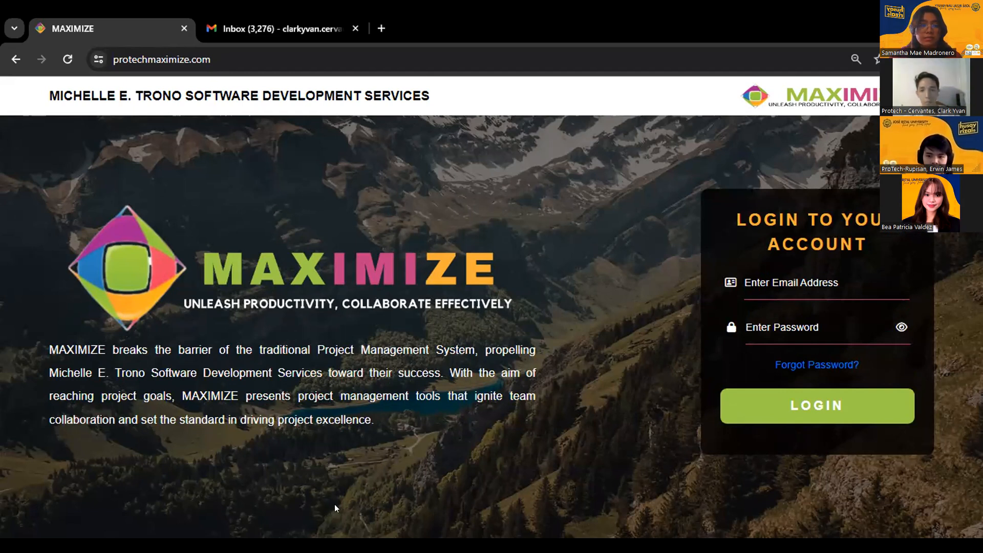
click(845, 277)
- Log in with the saved account e-mail and a password, which MAXIMIZE rejects as incorrect
key(ctrl+v)
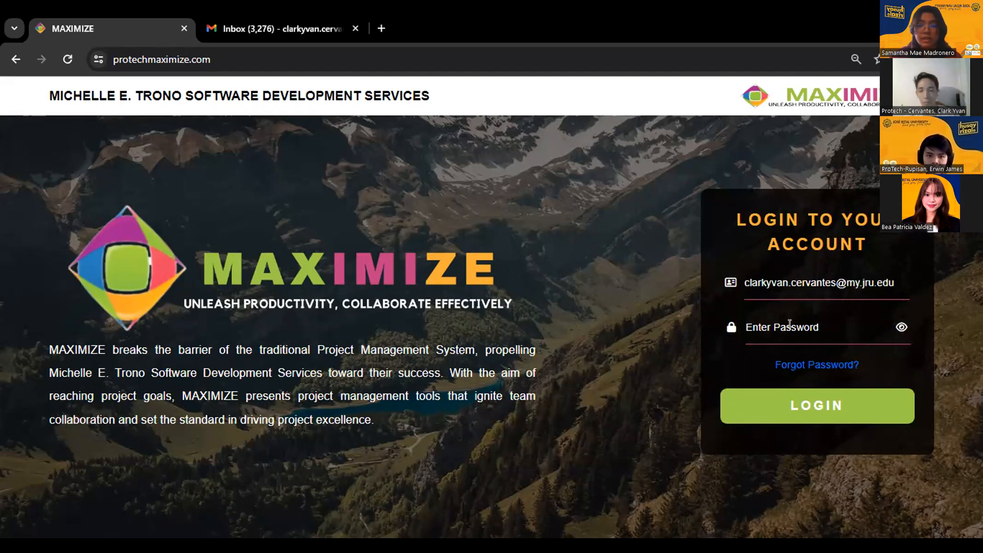
click(790, 323)
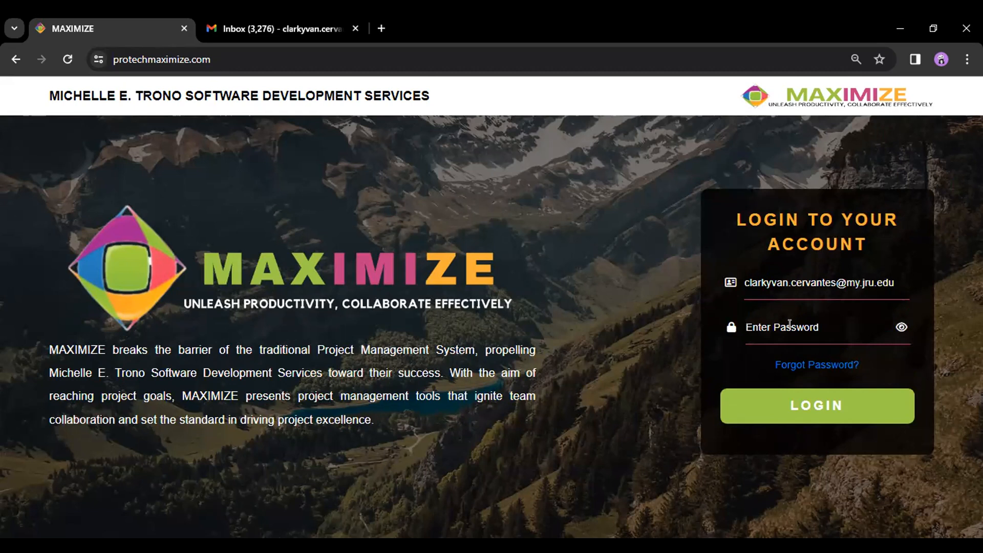
text(••••••••••)
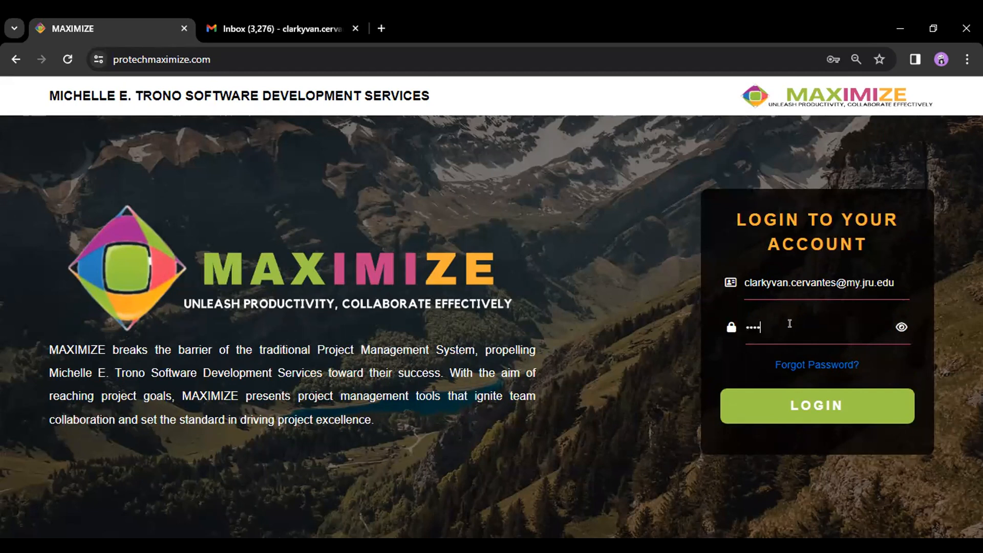
text(••••)
click(768, 405)
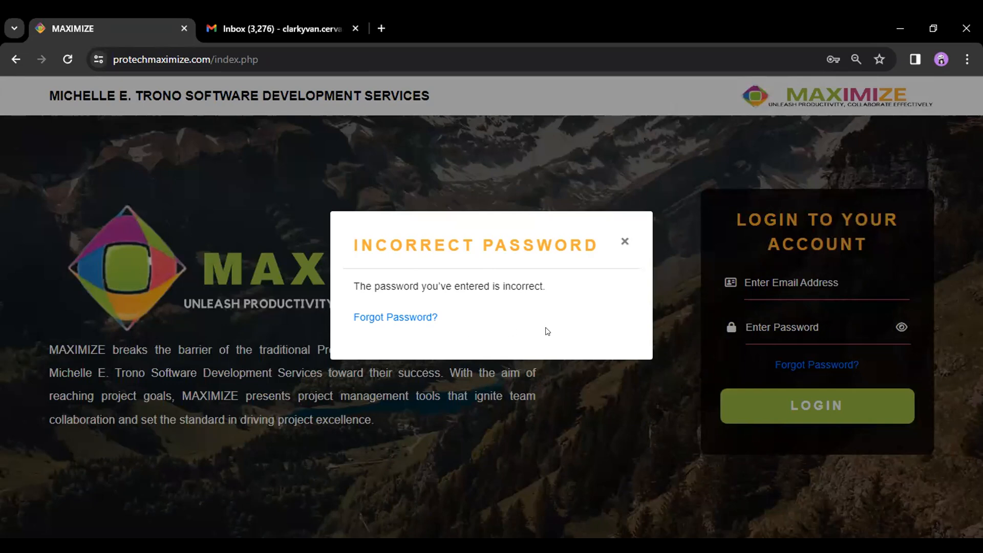
- Request a password reset e-mail via Forgot Password, then switch to the Gmail tab
click(377, 318)
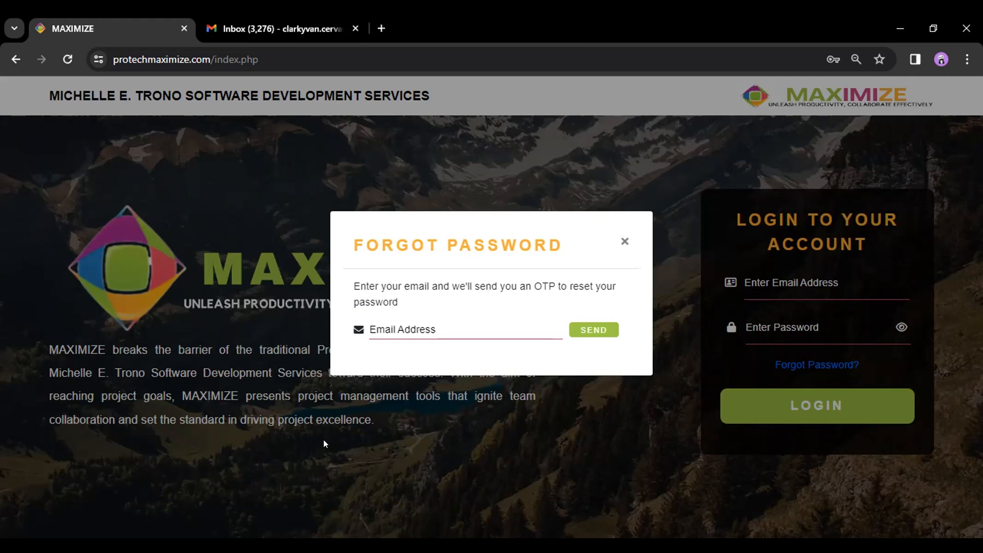
click(442, 324)
key(ctrl+v)
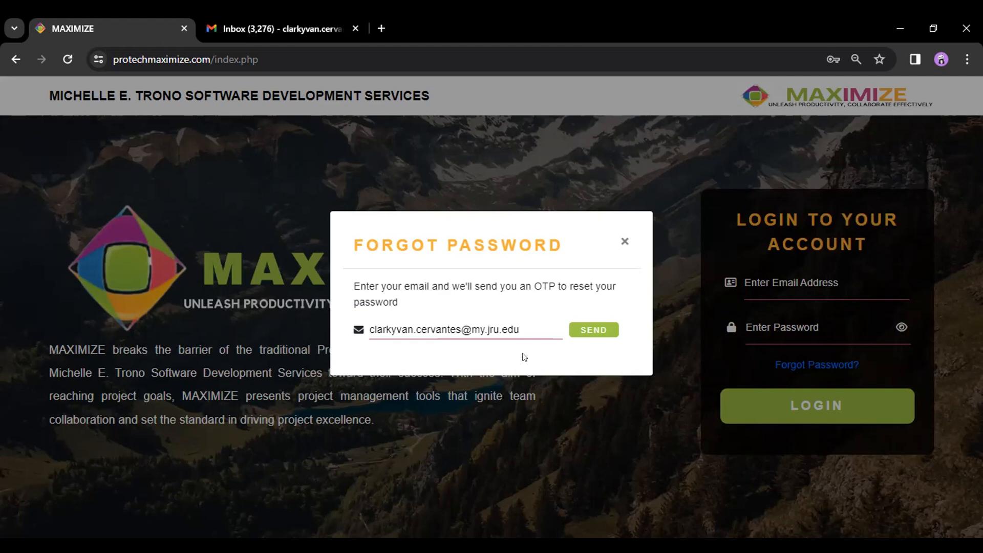
click(593, 329)
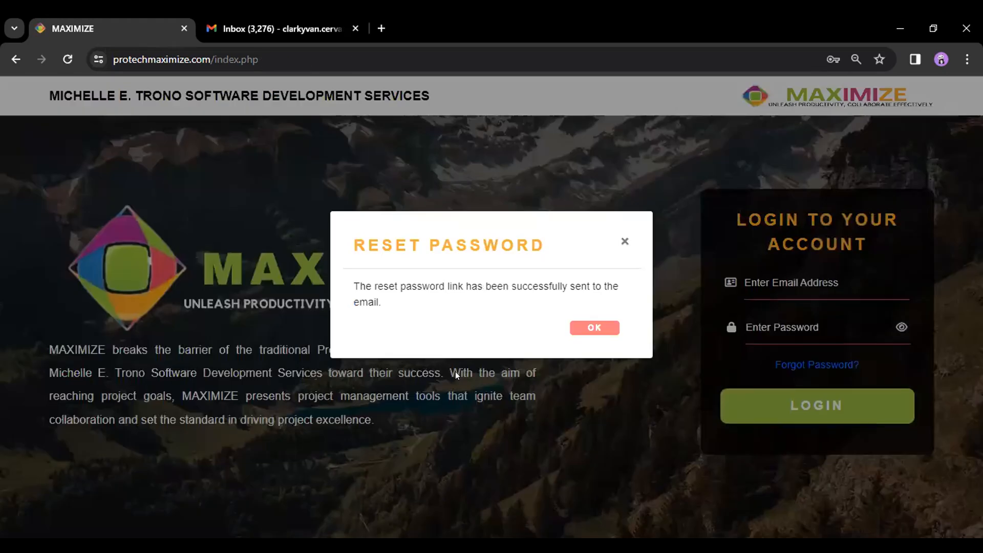
click(592, 330)
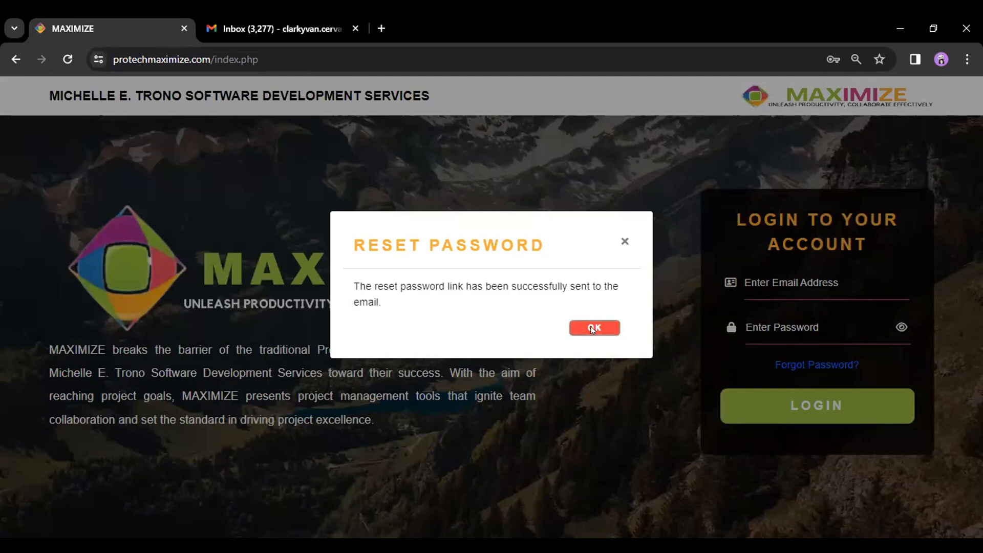
click(278, 14)
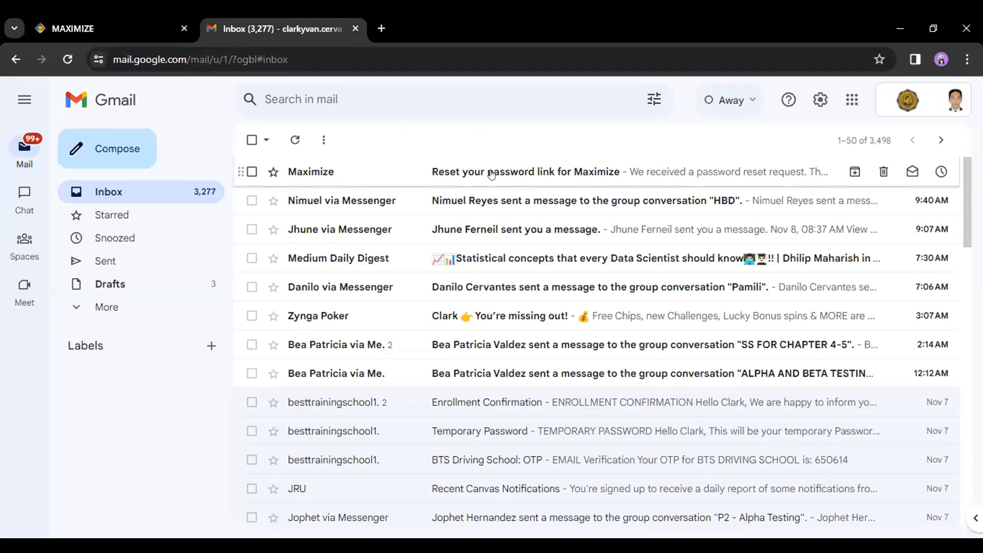
- Open the 'Reset your password link for Maximize' e-mail, close the old tab, and follow the link
click(490, 173)
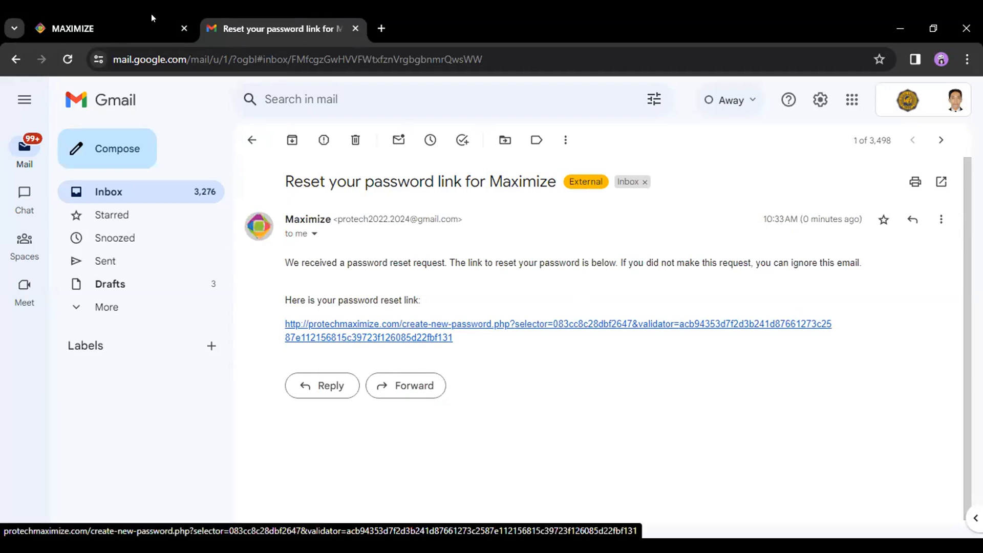
middle_click(165, 28)
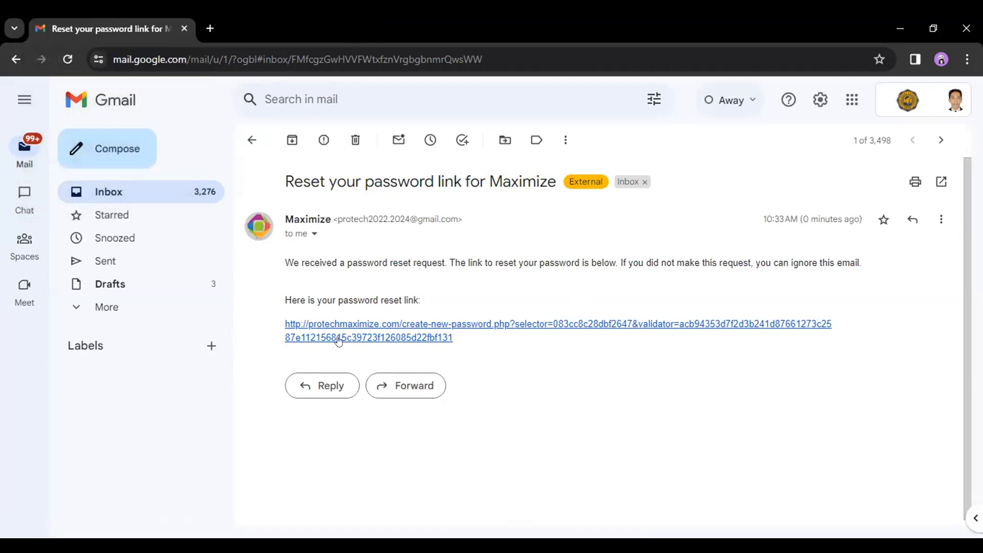
click(444, 330)
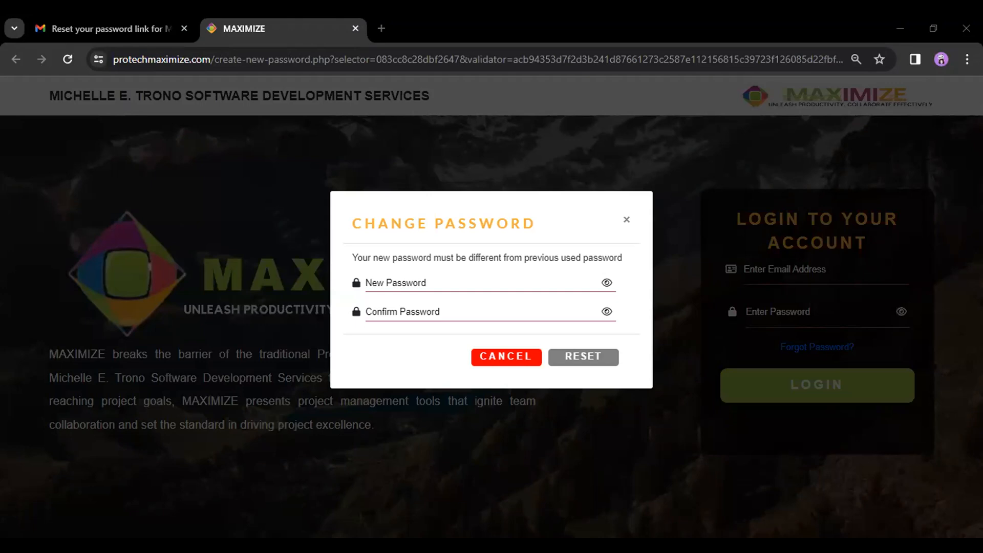
- Close the Change Password form and reopen it from the reset link in Gmail
click(357, 502)
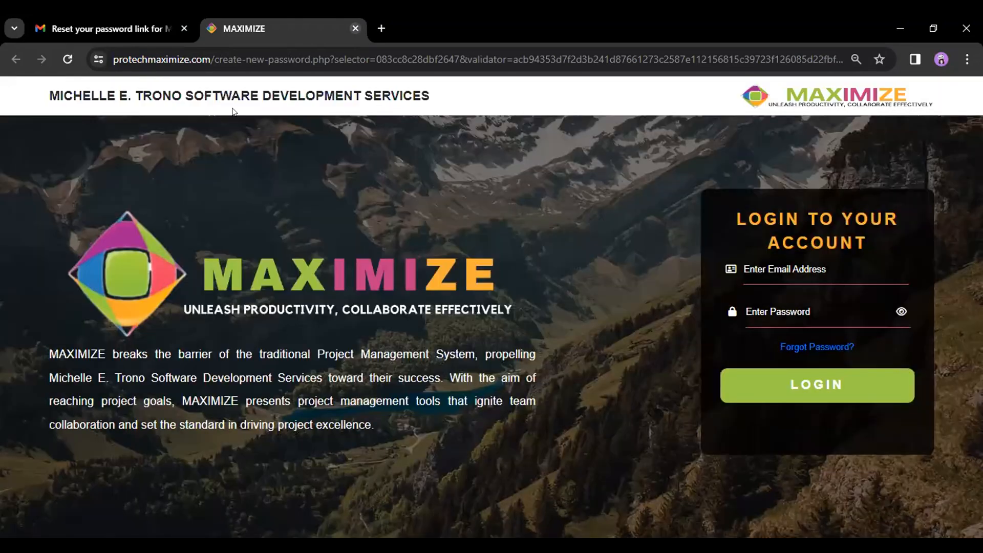
click(356, 28)
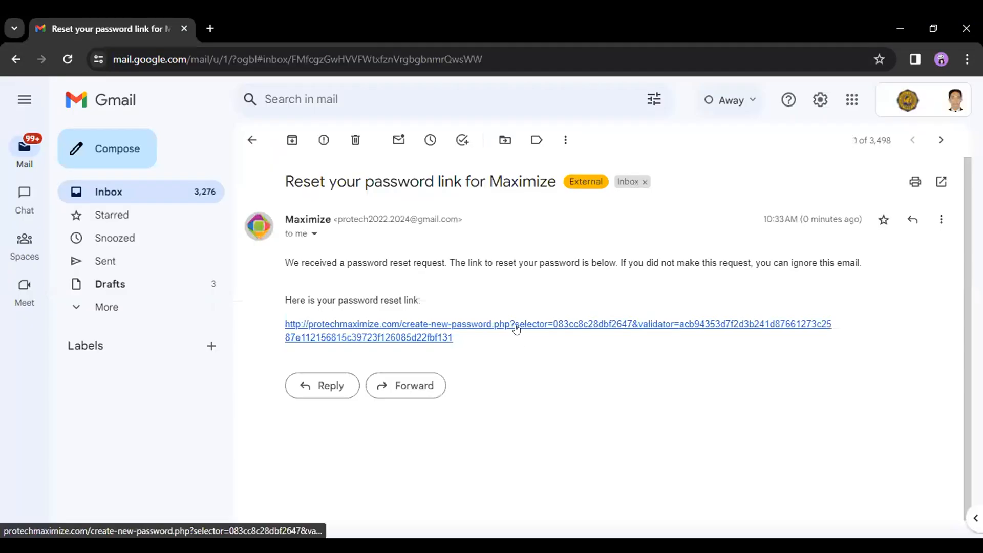
click(516, 330)
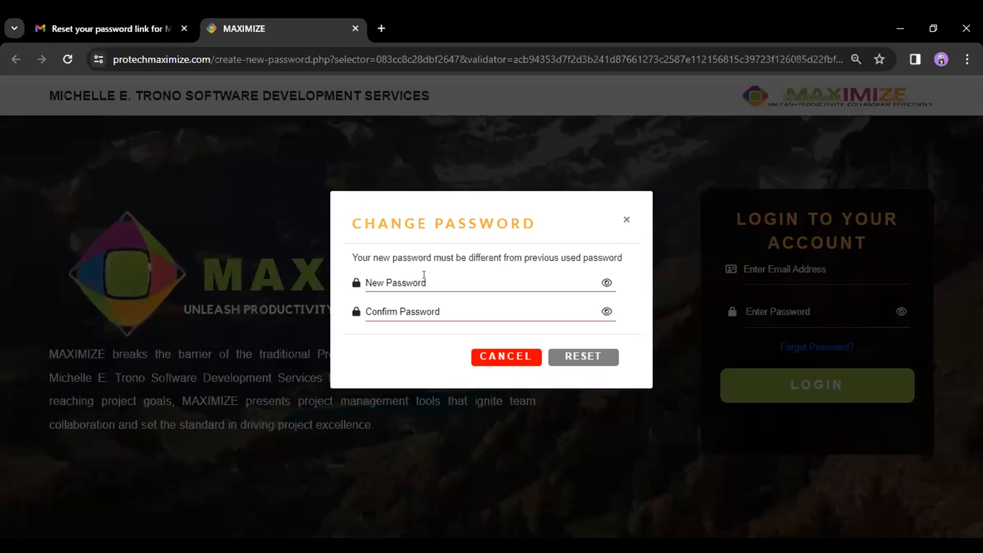
- Enter the same new password in New Password and Confirm Password, then submit RESET
key(ctrl+v)
drag(425, 278, 360, 286)
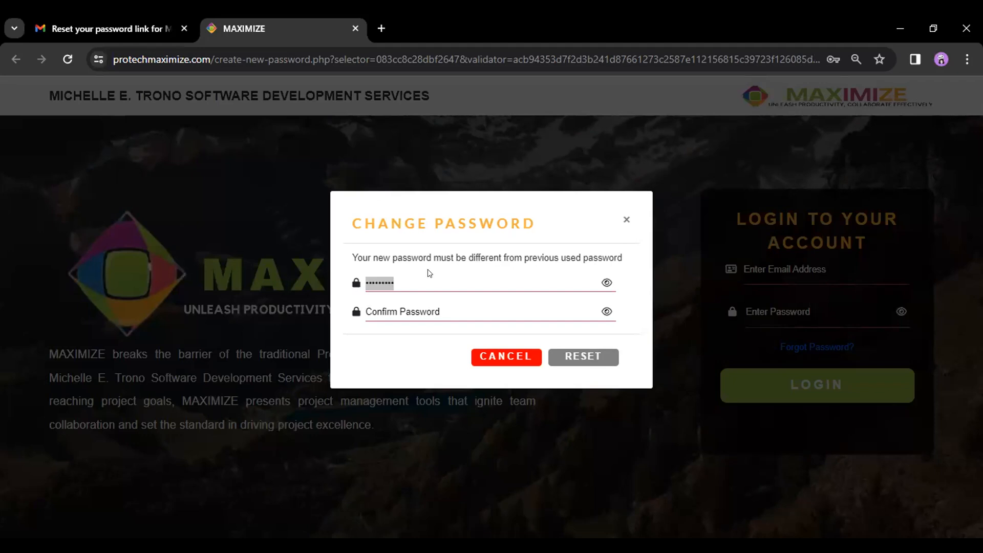
text(••)
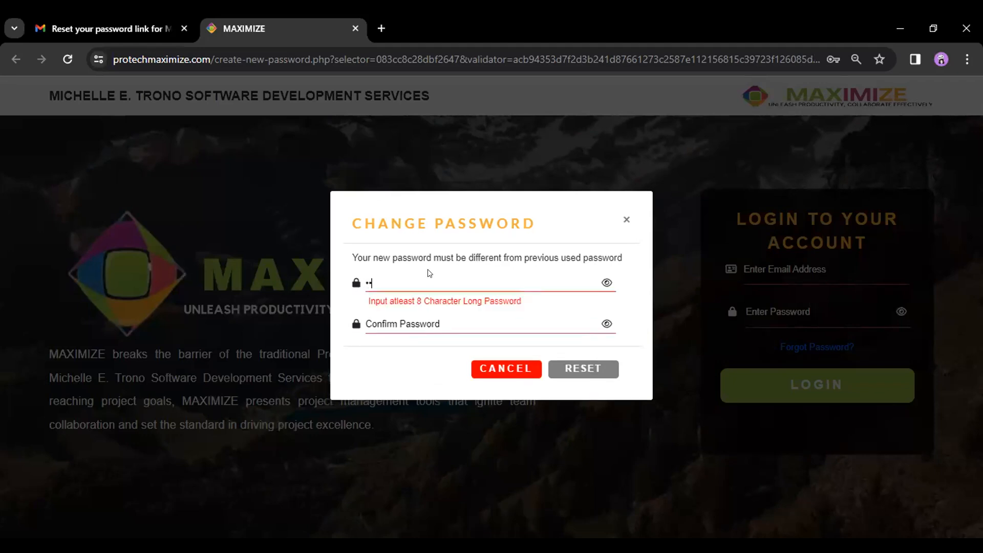
key(BackSpace)
key(BackSpace)
key(BackSpace)
text(••••••••)
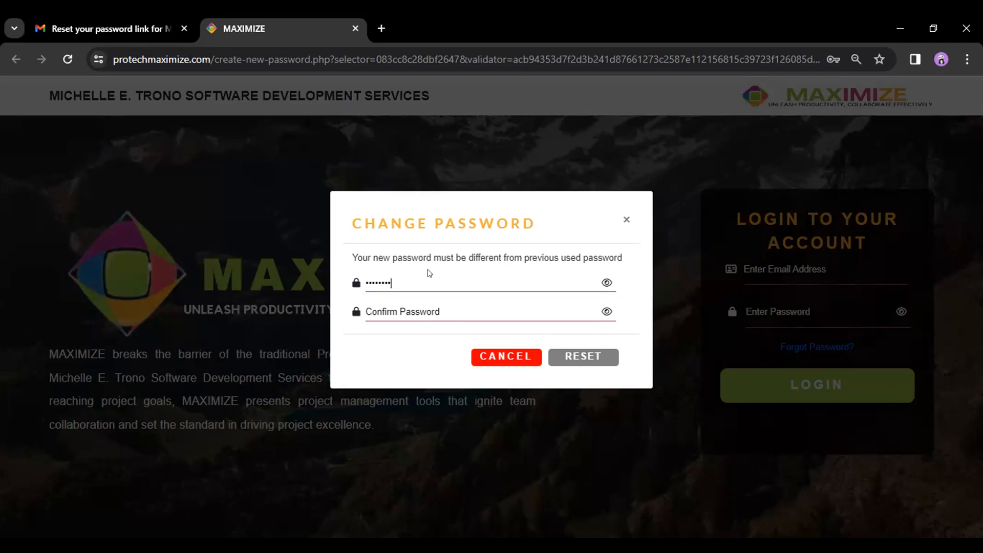
key(BackSpace)
key(BackSpace)
key(BackSpace)
text(•••••••••••••)
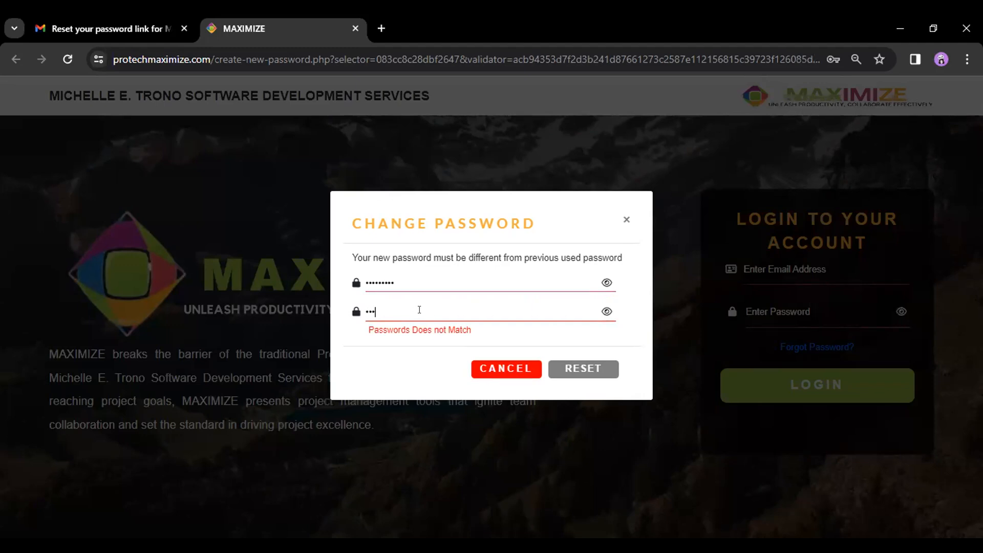
text(••••)
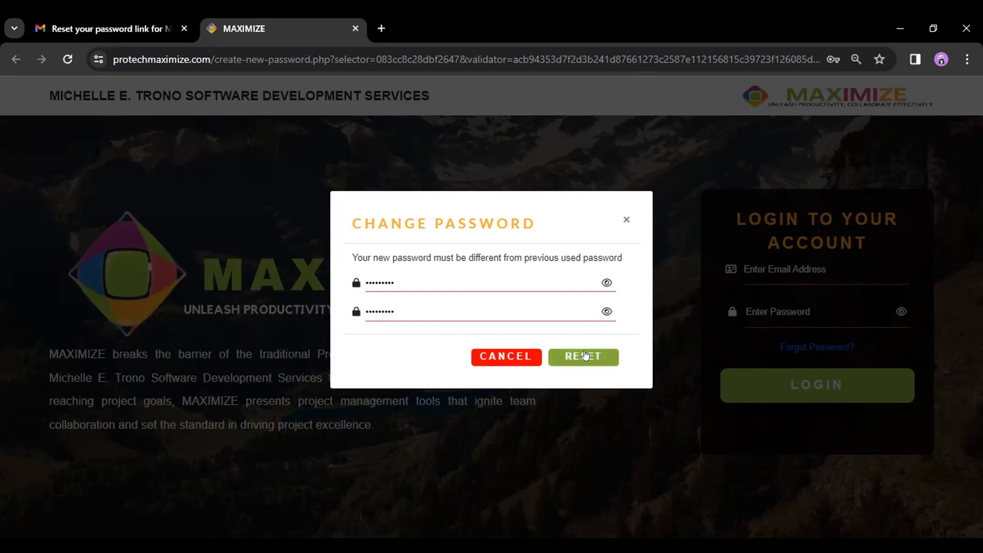
click(584, 355)
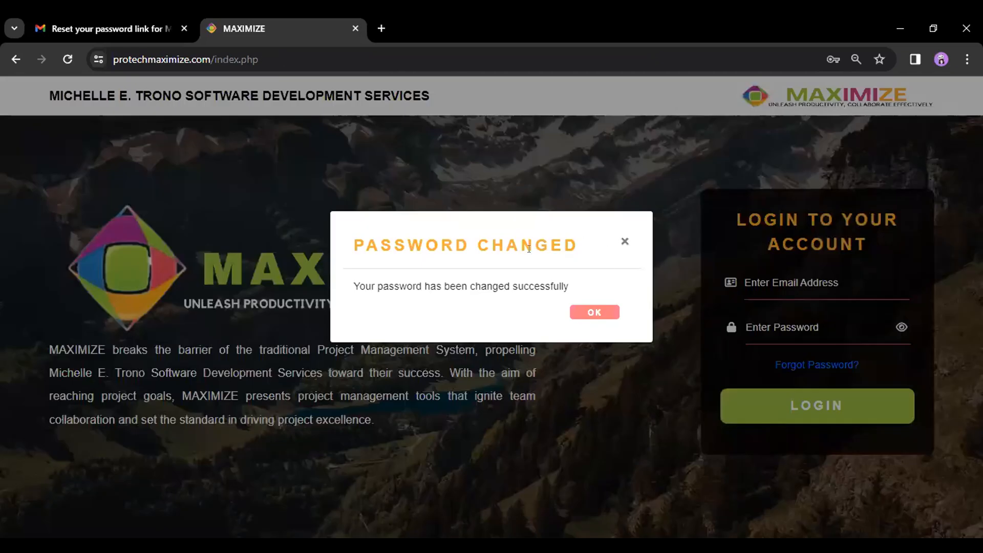
- Log in with the saved e-mail and the new password, dismiss the welcome message, then log out
click(594, 312)
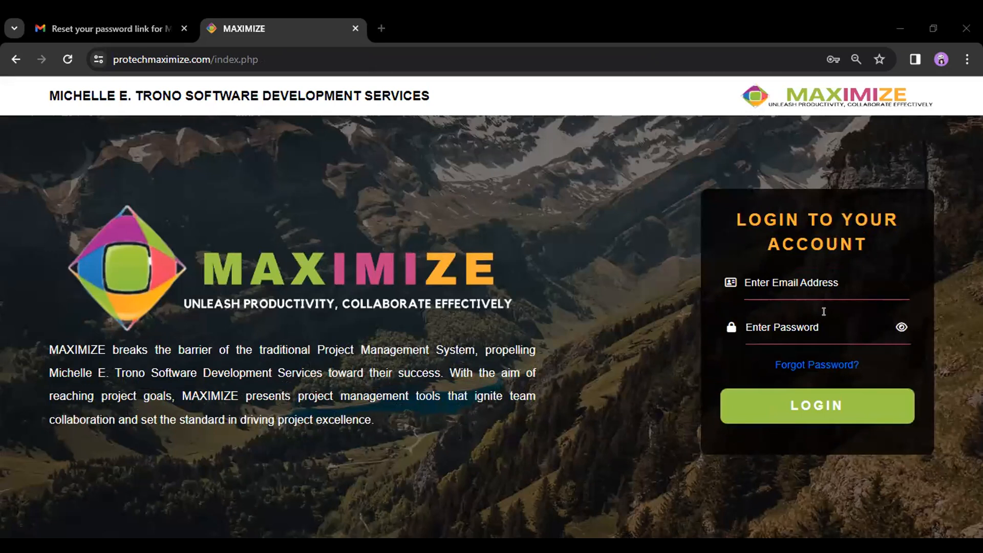
click(799, 324)
text(•••)
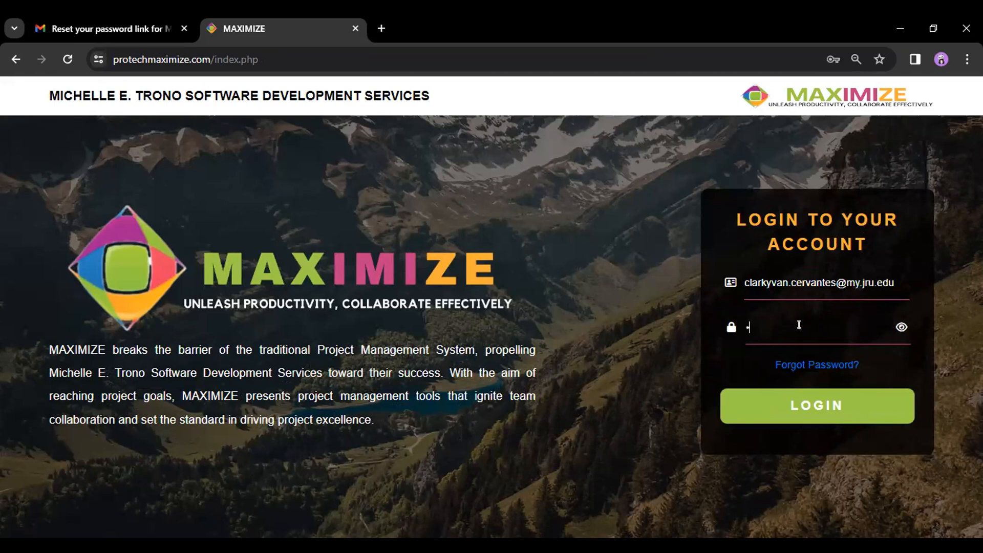
text(••••••)
click(799, 401)
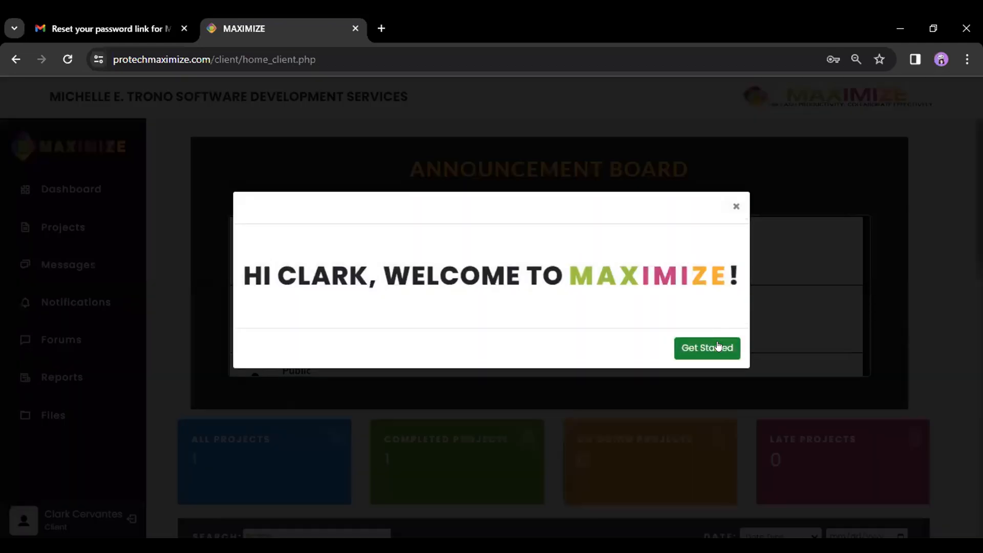
click(718, 346)
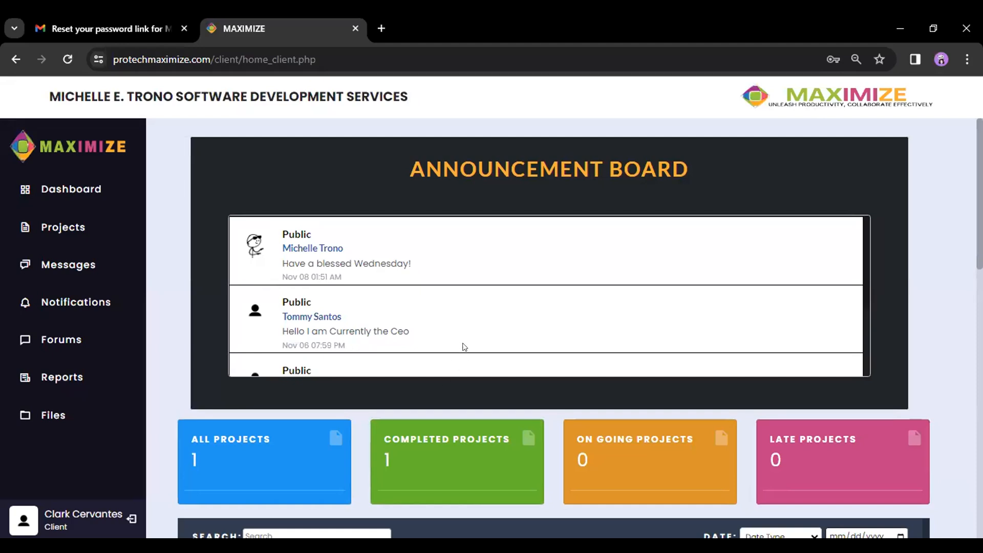
click(132, 519)
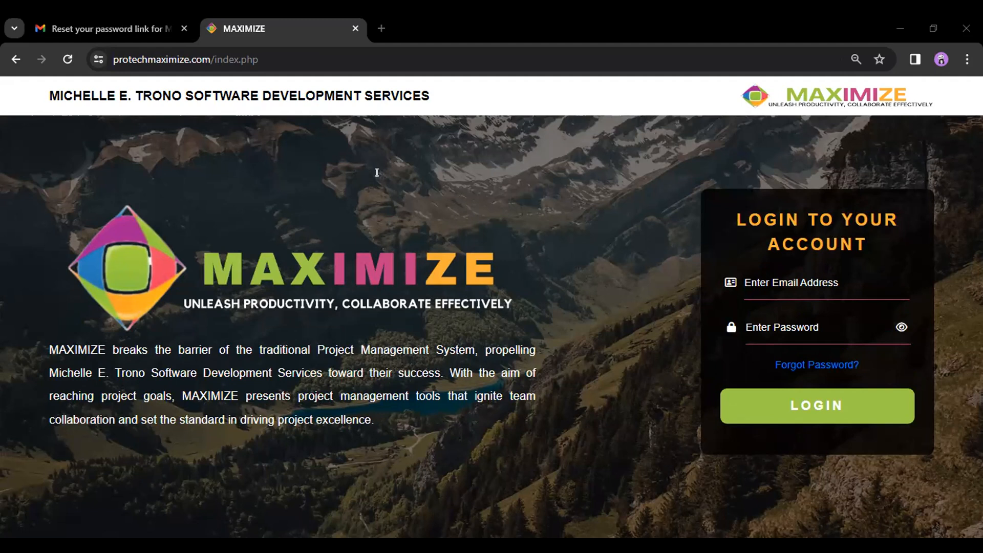
- Sign in as the CEO account with the saved e-mail and dismiss the welcome message
click(804, 283)
key(ctrl+v)
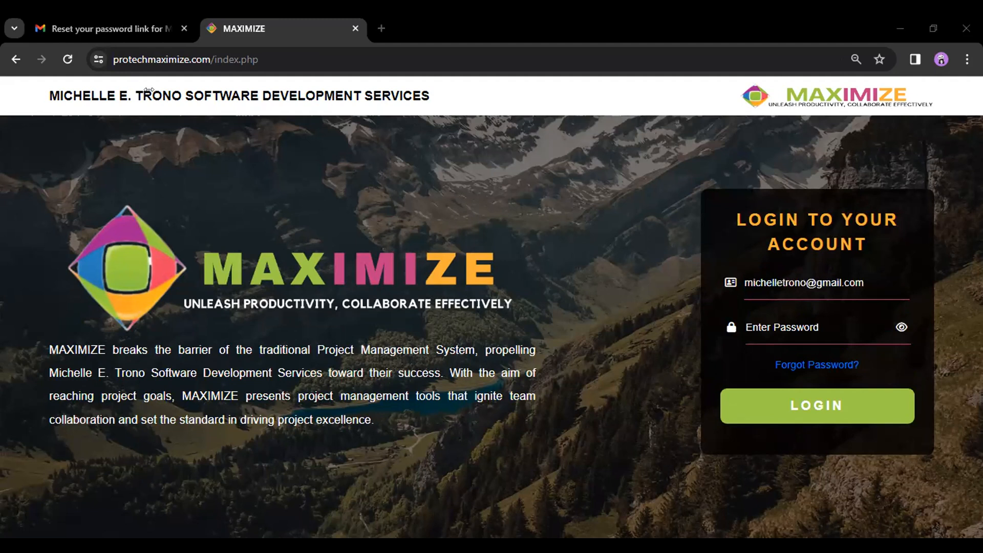
click(775, 416)
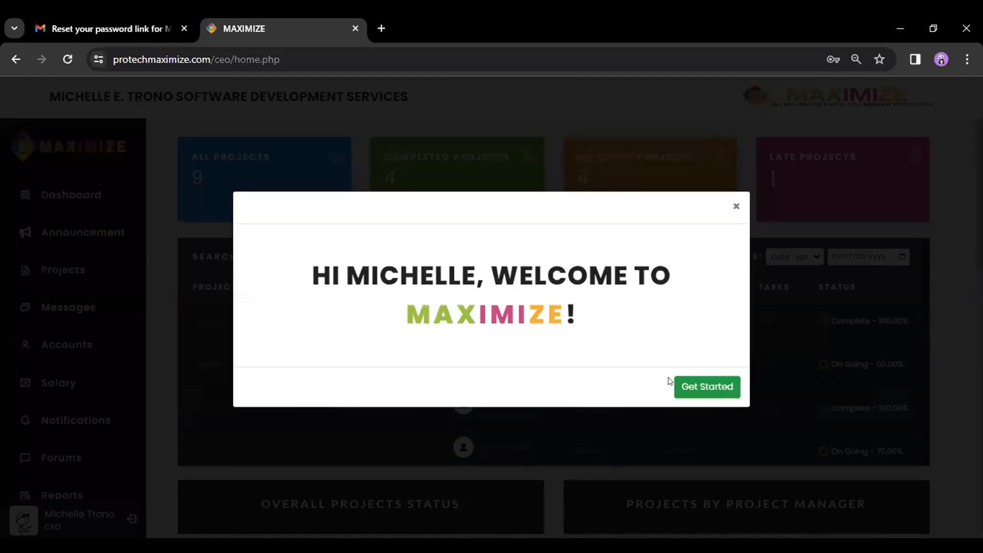
click(726, 388)
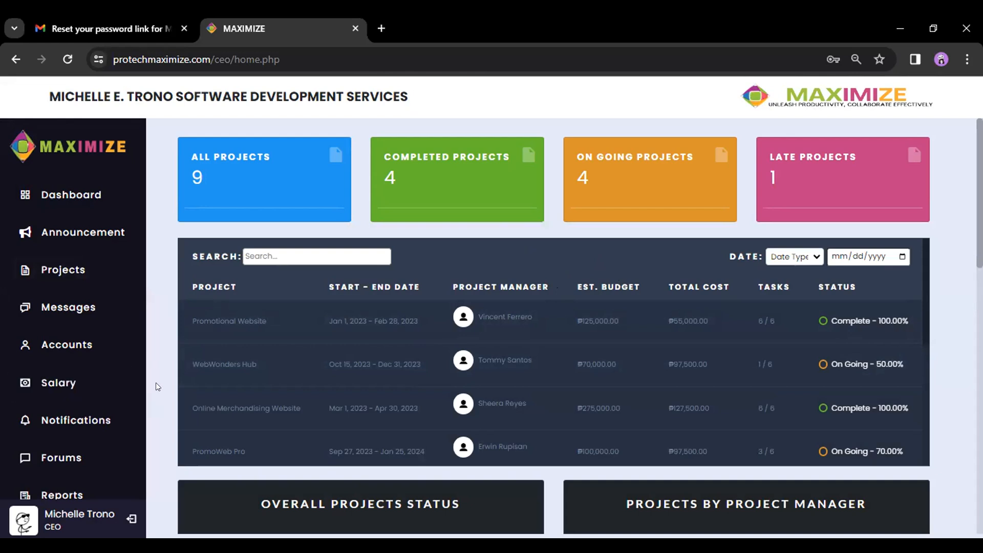
- Go to Accounts > Employee and choose Add Account for a new employee
click(67, 353)
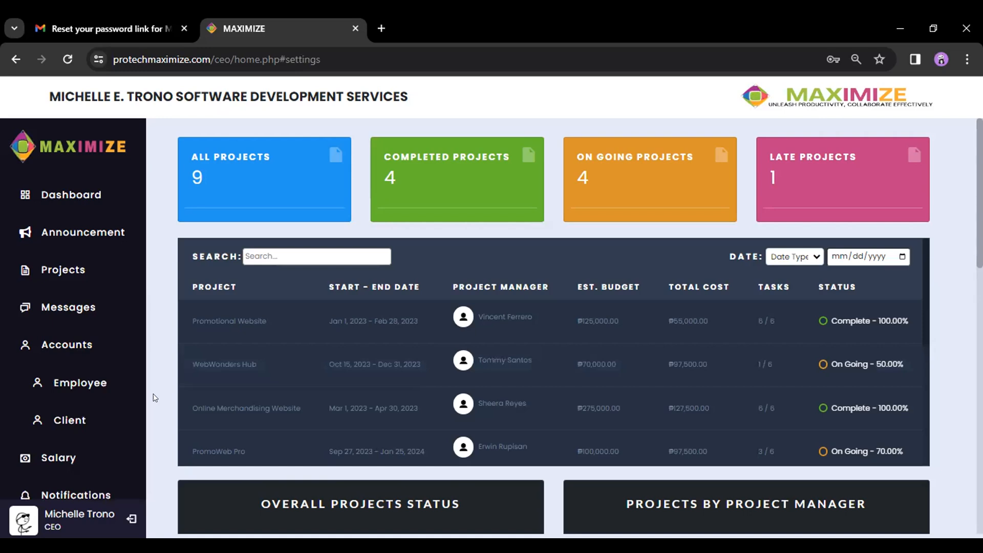
click(77, 383)
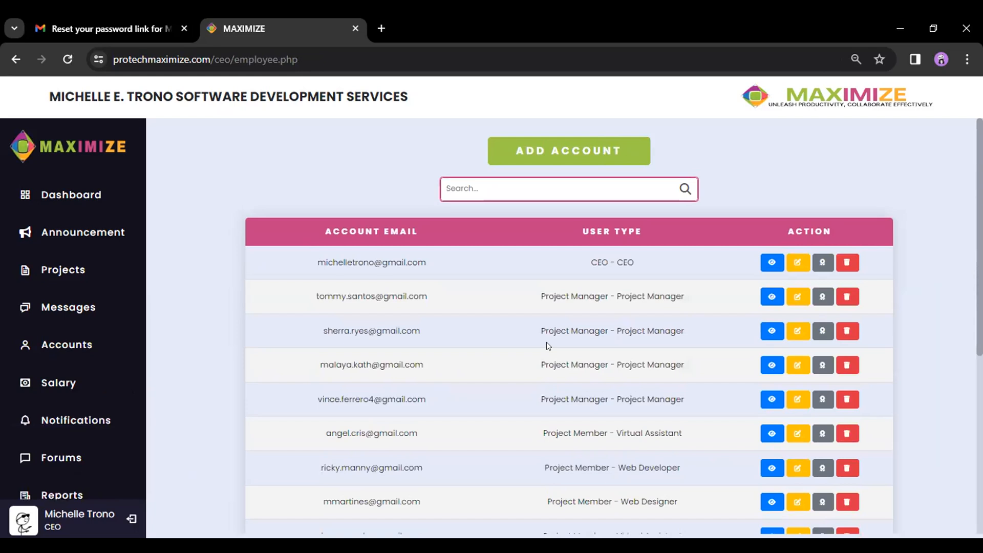
click(607, 155)
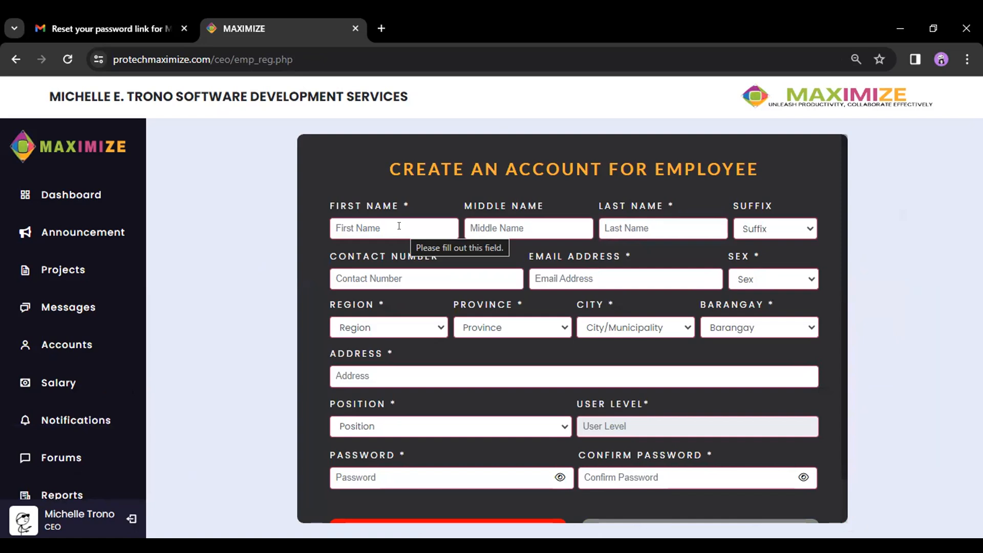
- Enter the employee's first name and last name
click(399, 225)
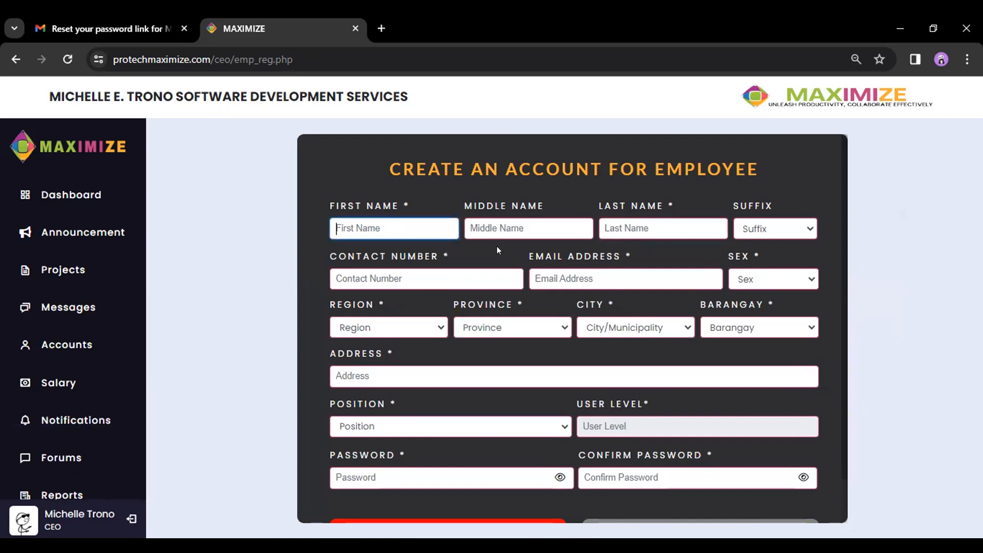
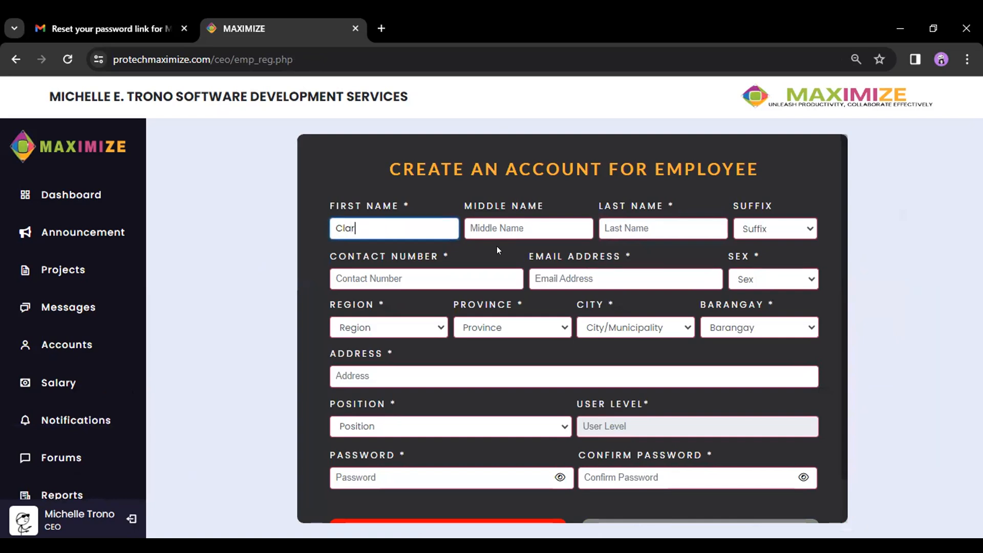
click(663, 223)
double_click(379, 221)
text(Yvan)
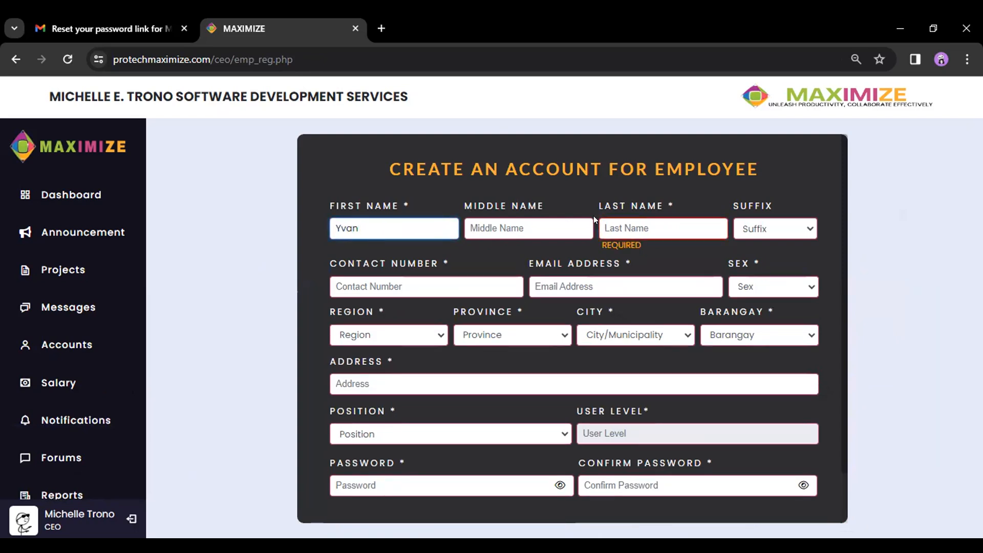
click(643, 221)
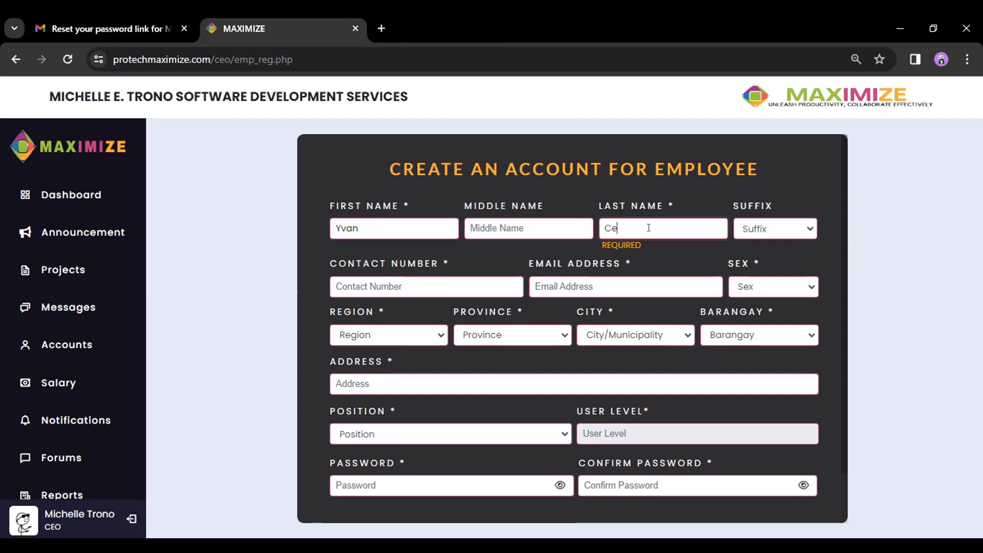
- Fill in the employee's contact number and e-mail address
click(424, 281)
text(08)
key(BackSpace)
text(89)
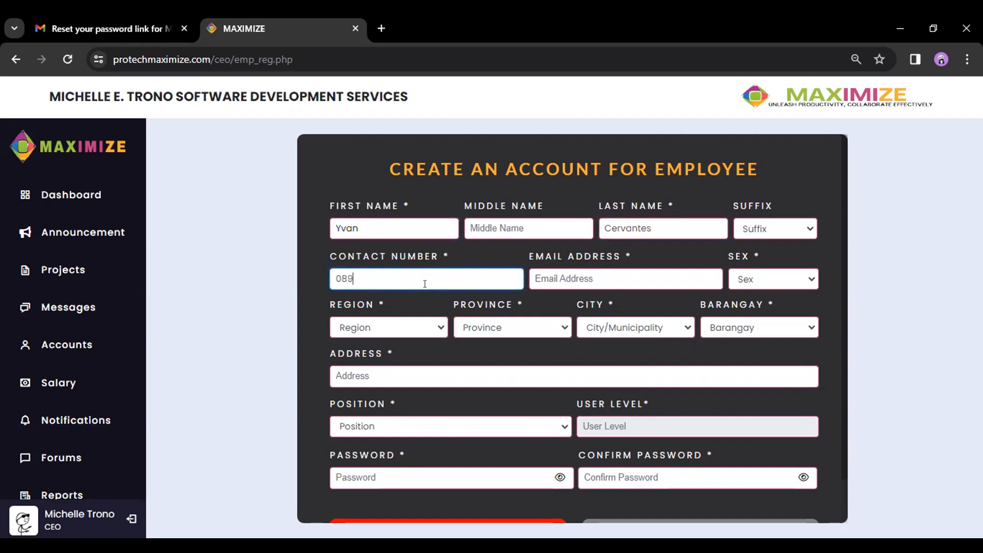
drag(359, 278, 311, 283)
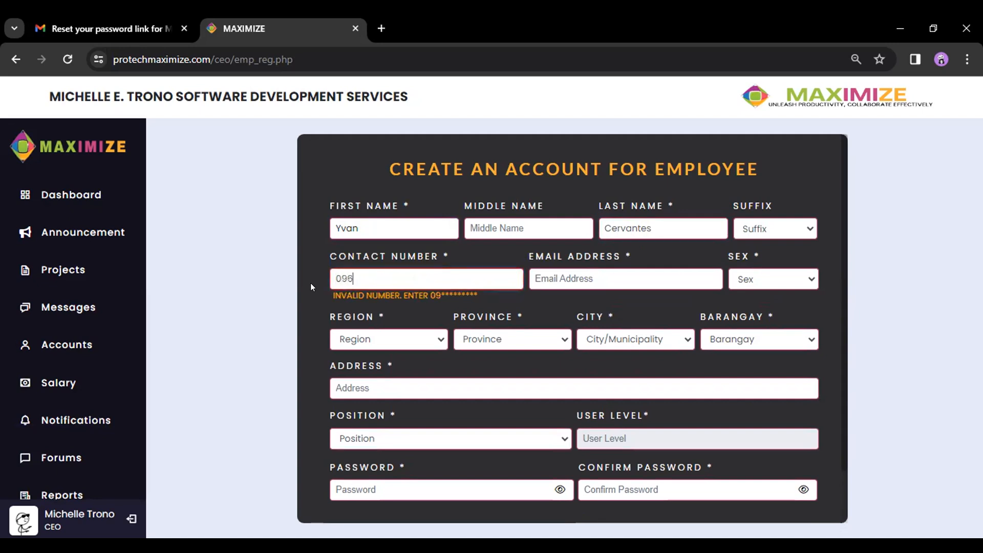
click(622, 274)
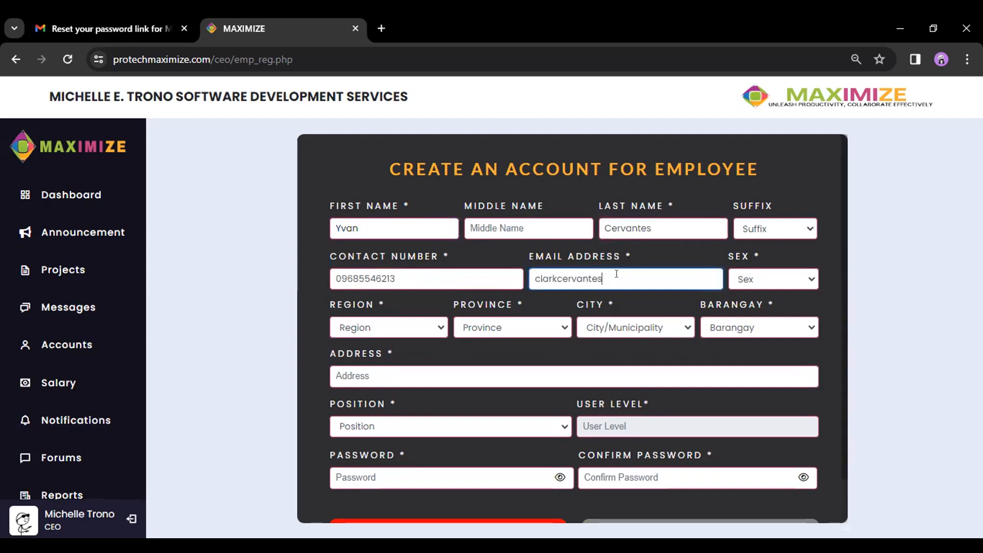
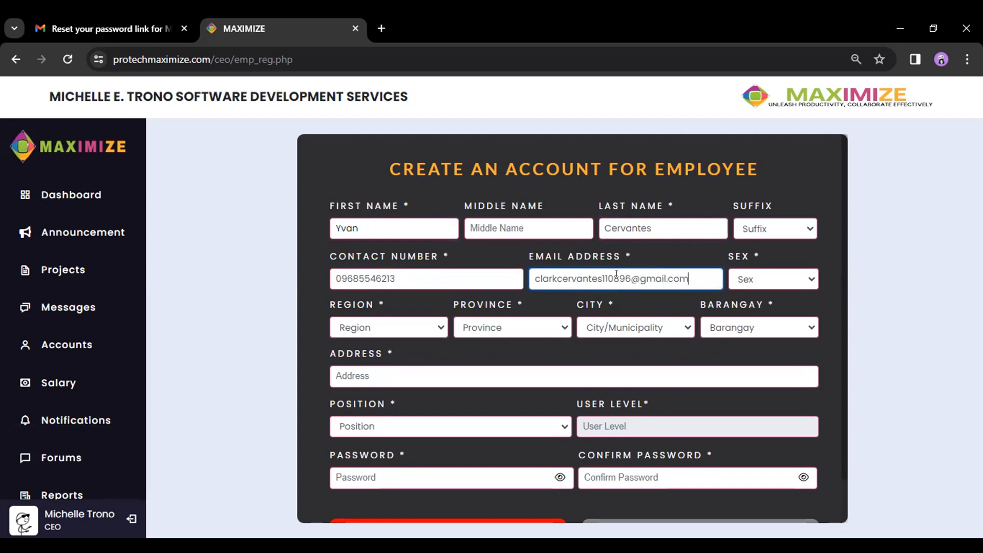
- Set sex to Male, Region VII, City of Carcar, barangay Valencia, and enter the street address
click(757, 279)
click(760, 294)
click(412, 330)
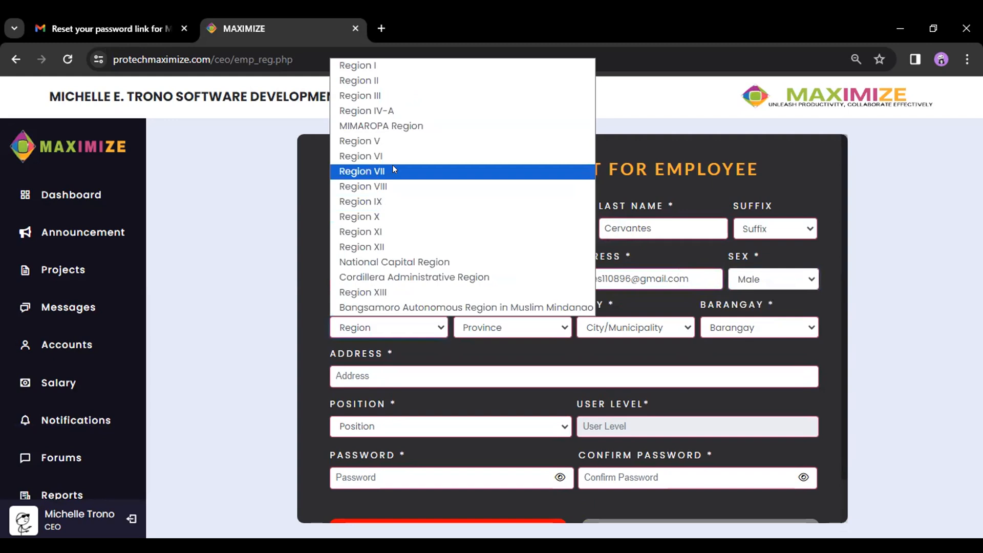
click(392, 168)
click(640, 330)
click(629, 220)
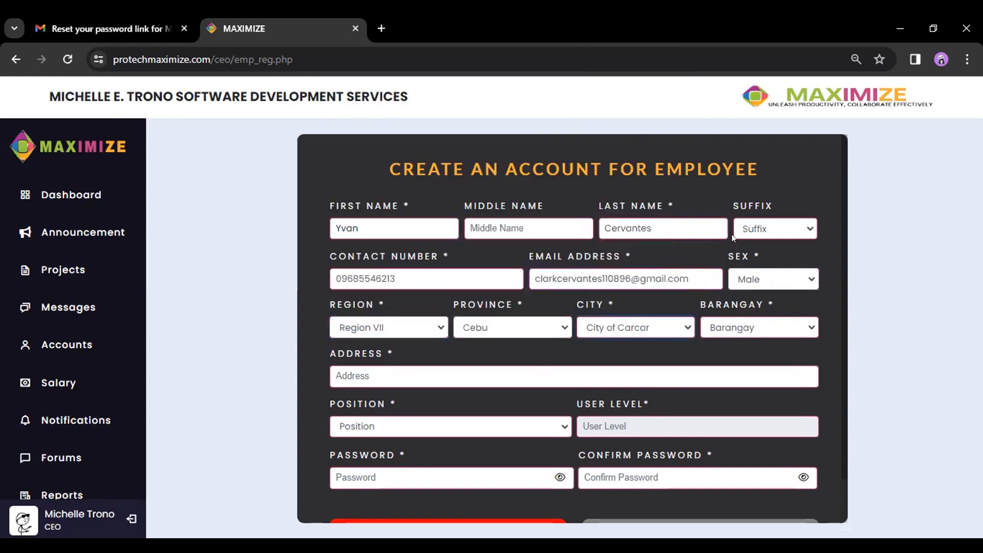
click(743, 326)
key(Return)
click(398, 376)
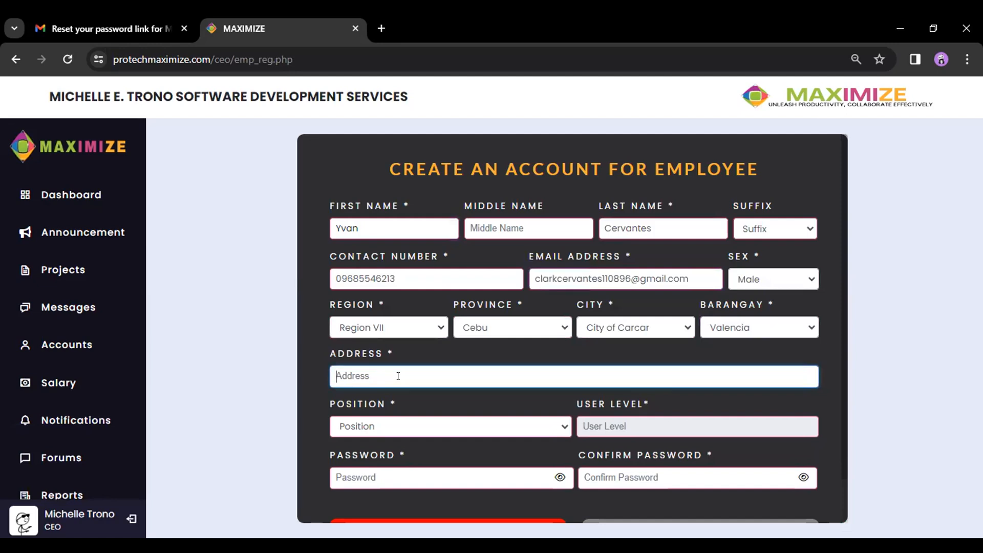
text(Purok Manganan)
- Choose the Web Designer position and enter the account password in both password fields
click(477, 427)
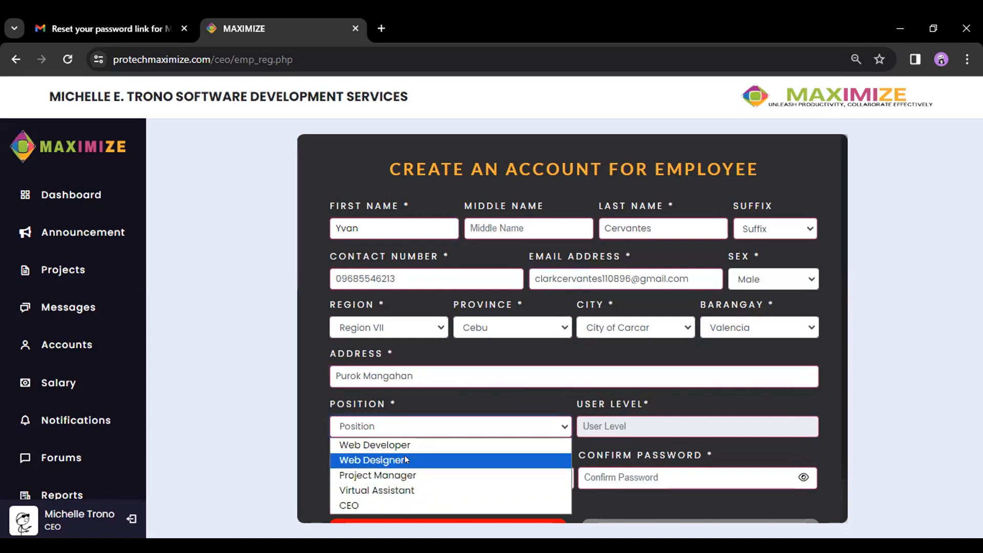
click(405, 459)
scroll(456, 388, down, 1)
click(442, 423)
text(12)
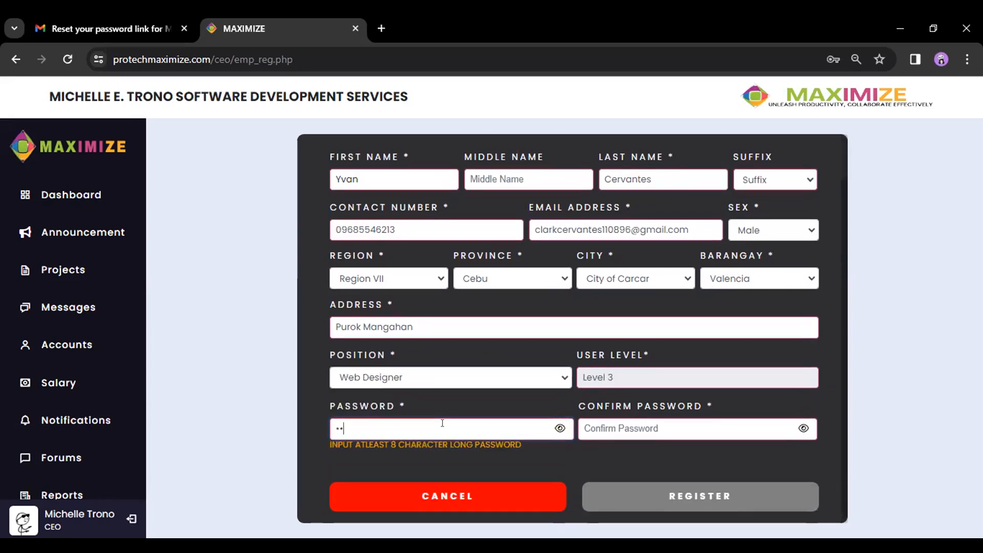
key(BackSpace)
key(BackSpace)
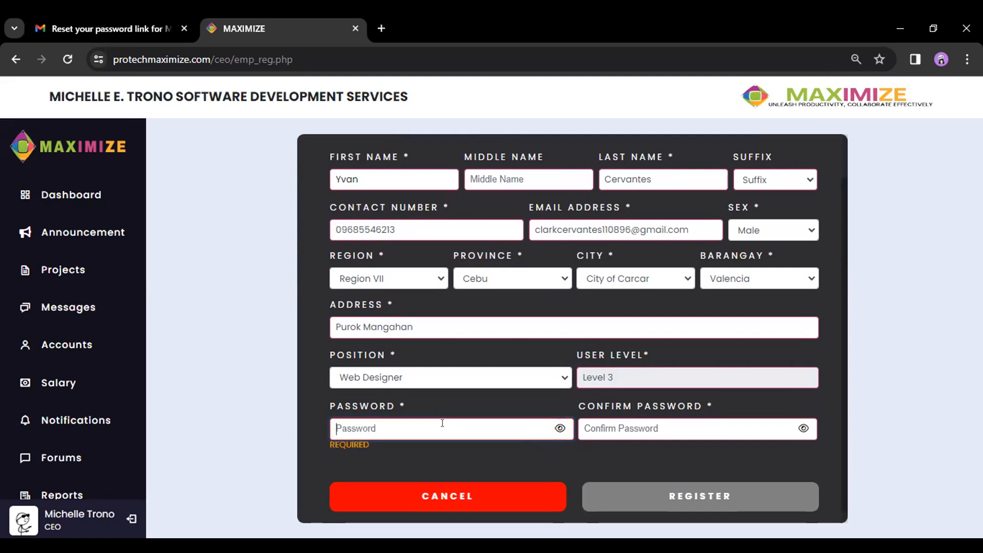
text(123456789)
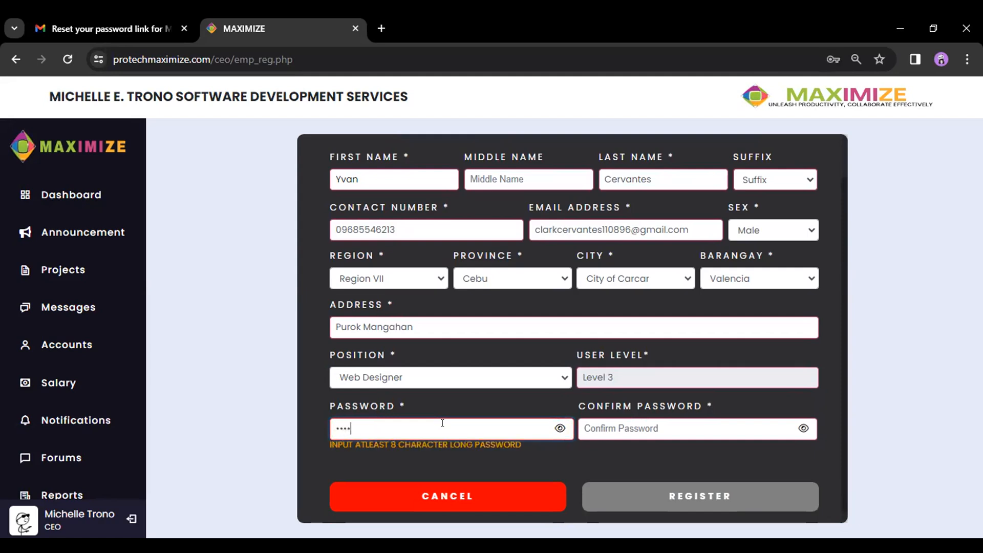
text(0)
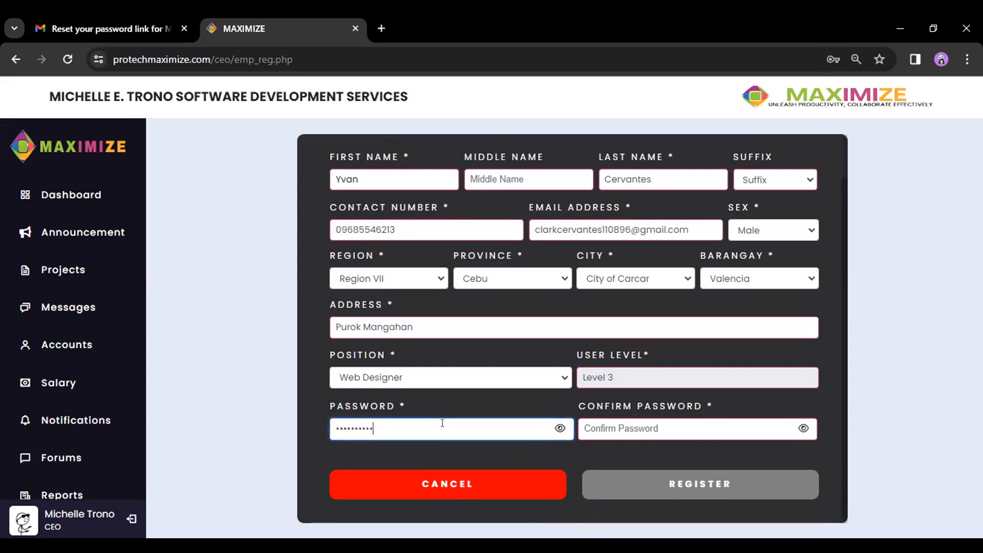
click(640, 421)
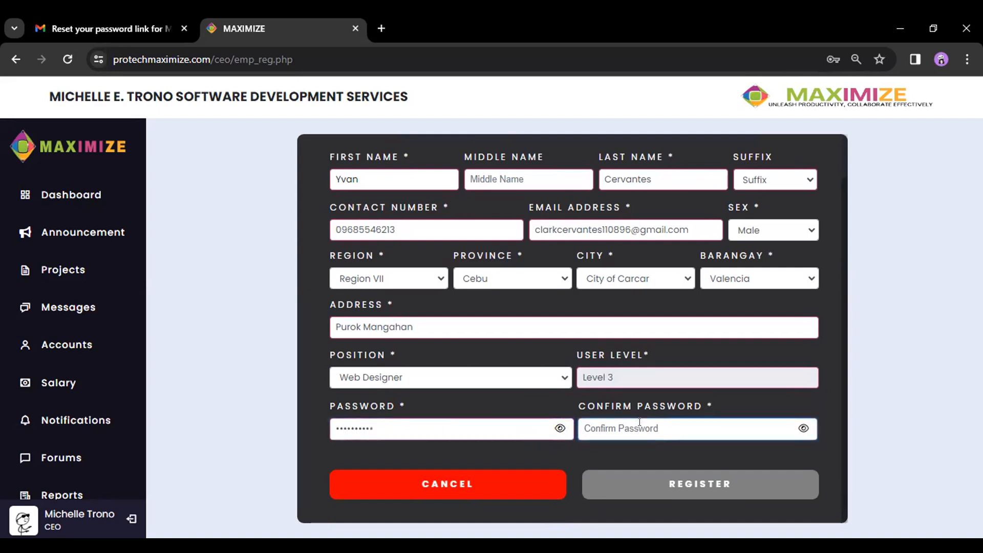
text(1234567890)
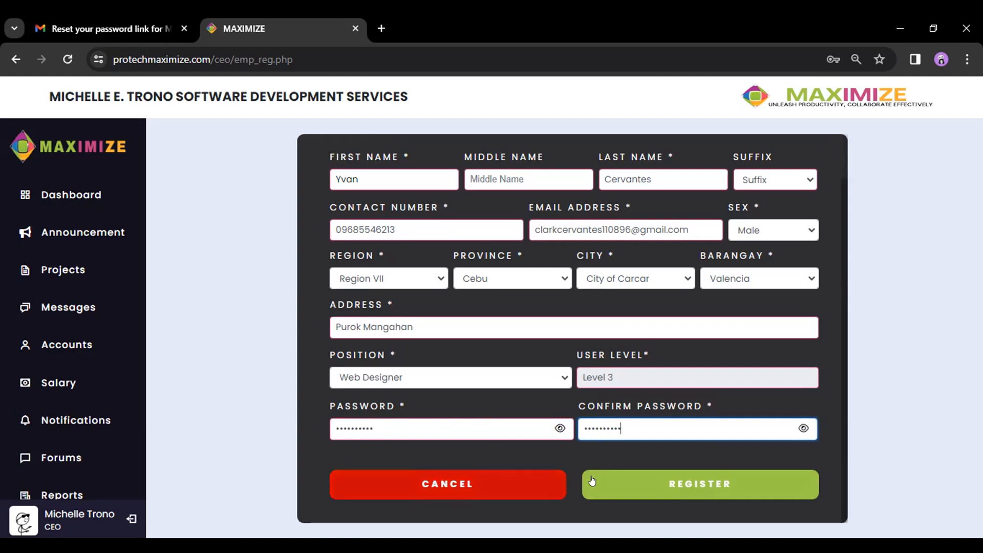
click(600, 446)
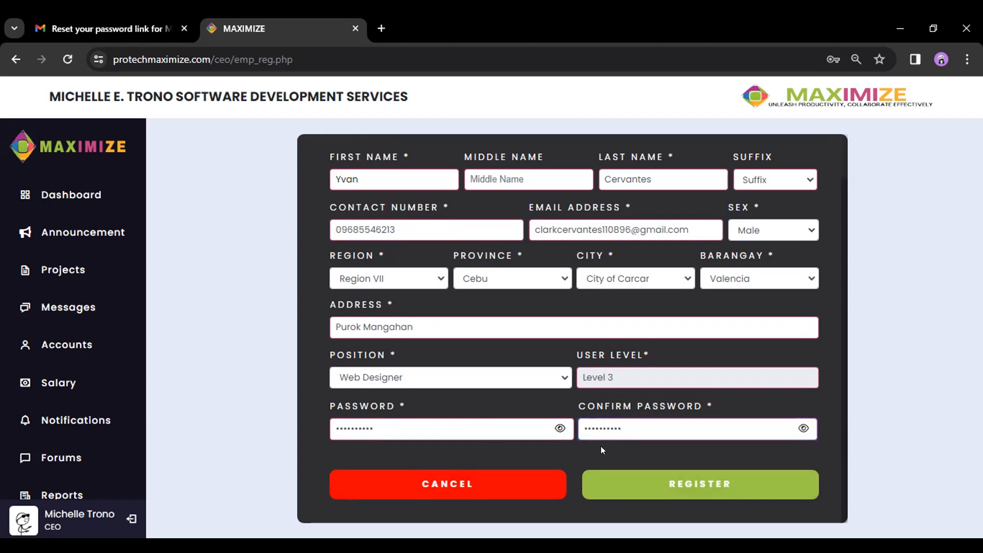
- Register the employee, confirm the New Employee Created dialog, check the list, then open client accounts
click(701, 485)
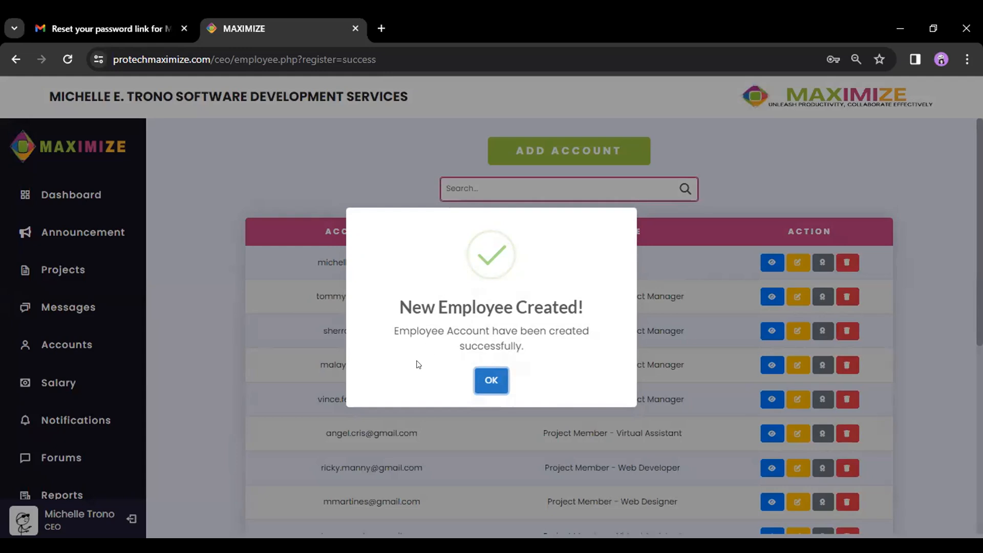
click(483, 380)
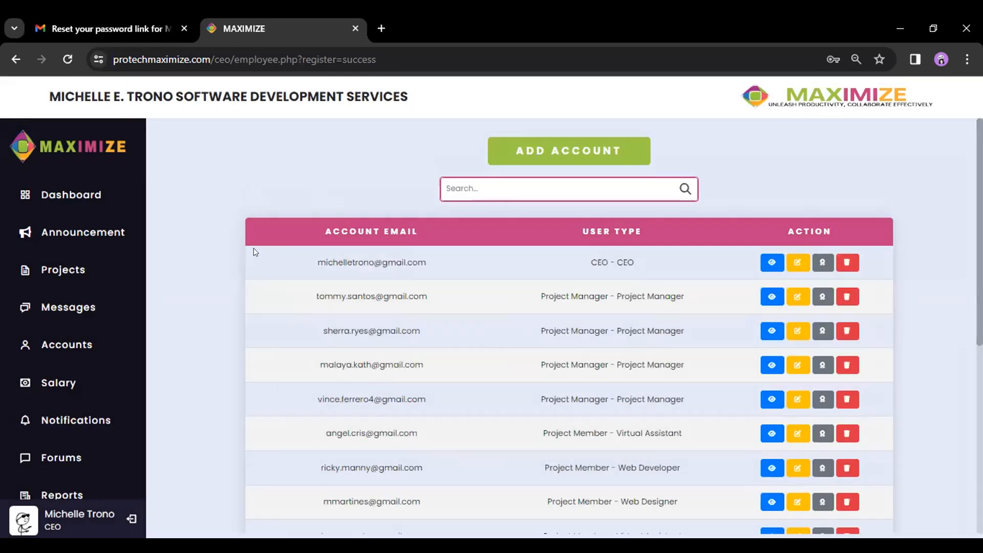
scroll(380, 303, down, 7)
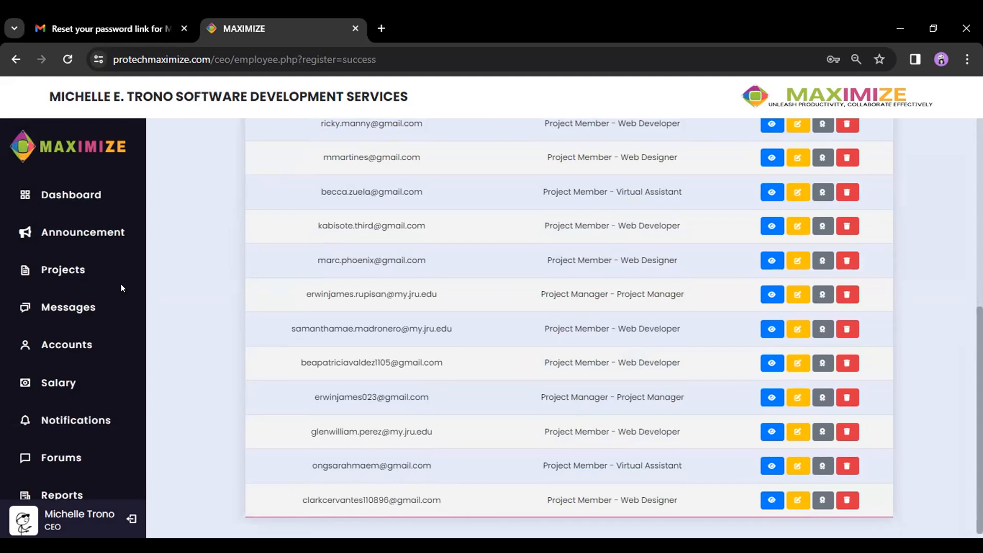
click(66, 344)
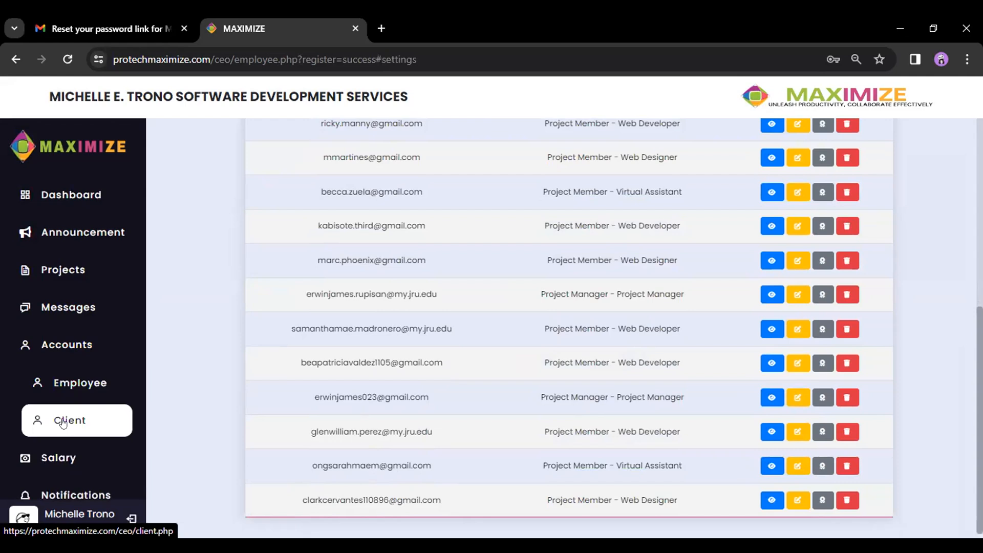
click(63, 422)
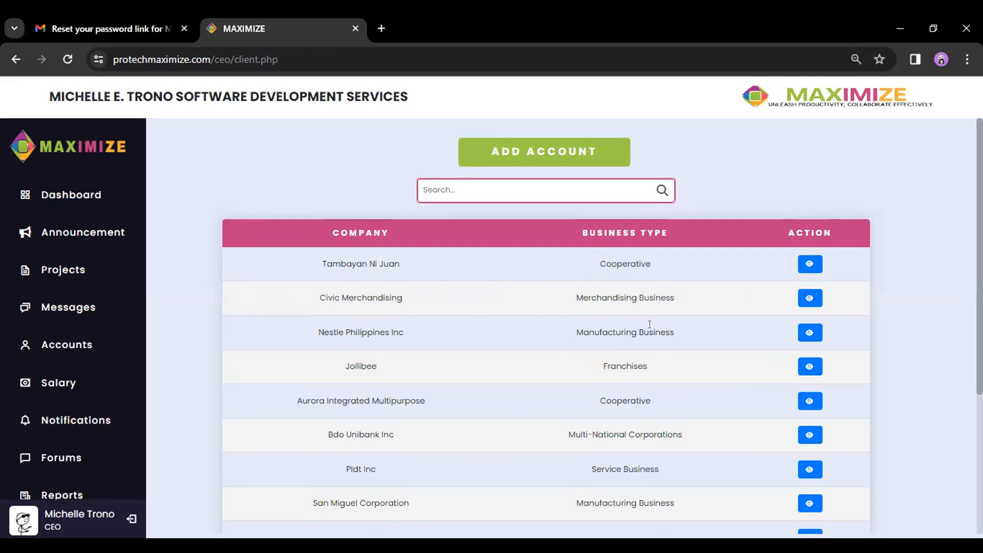
- Review Jollibee's client accounts, return to the client list, and start a new company registration
scroll(643, 329, down, 4)
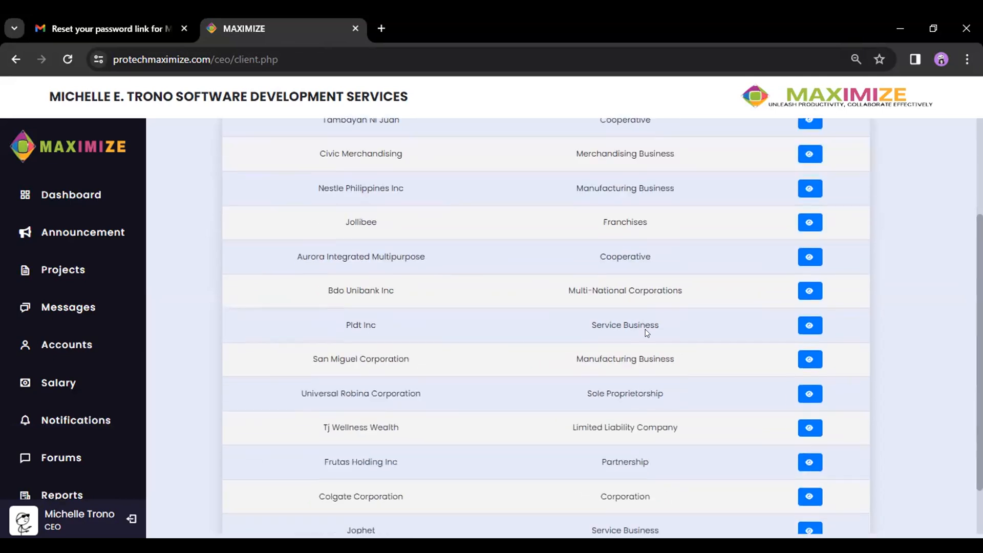
scroll(669, 330, up, 4)
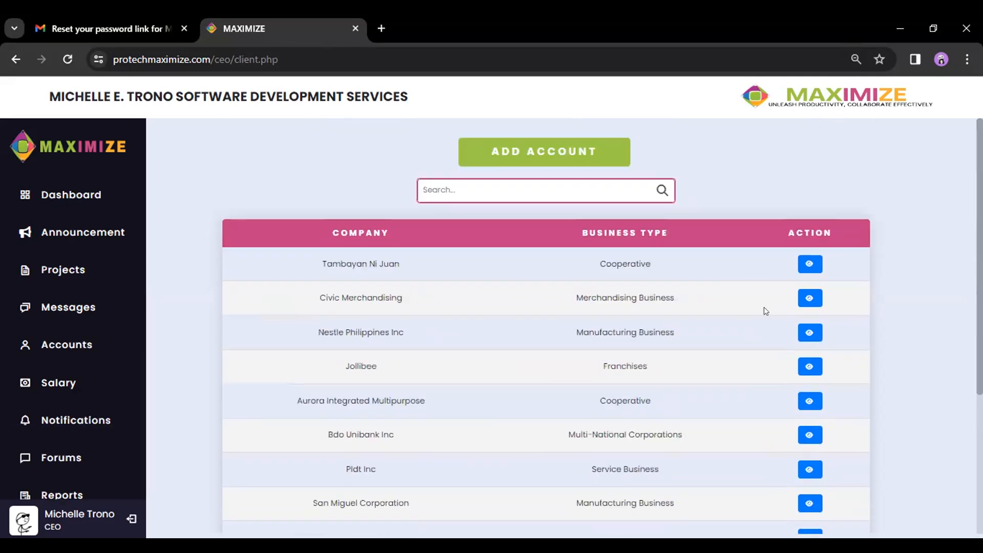
click(802, 368)
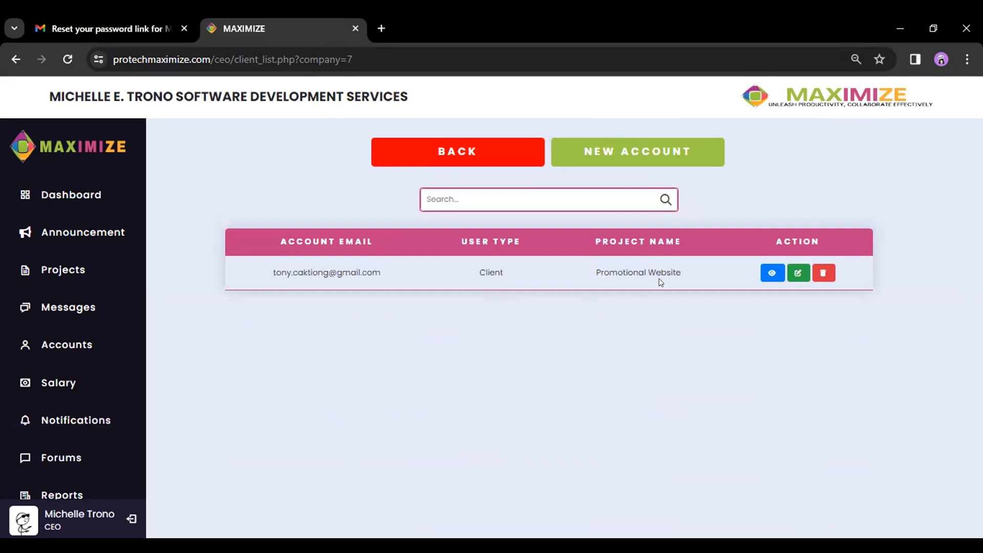
click(458, 152)
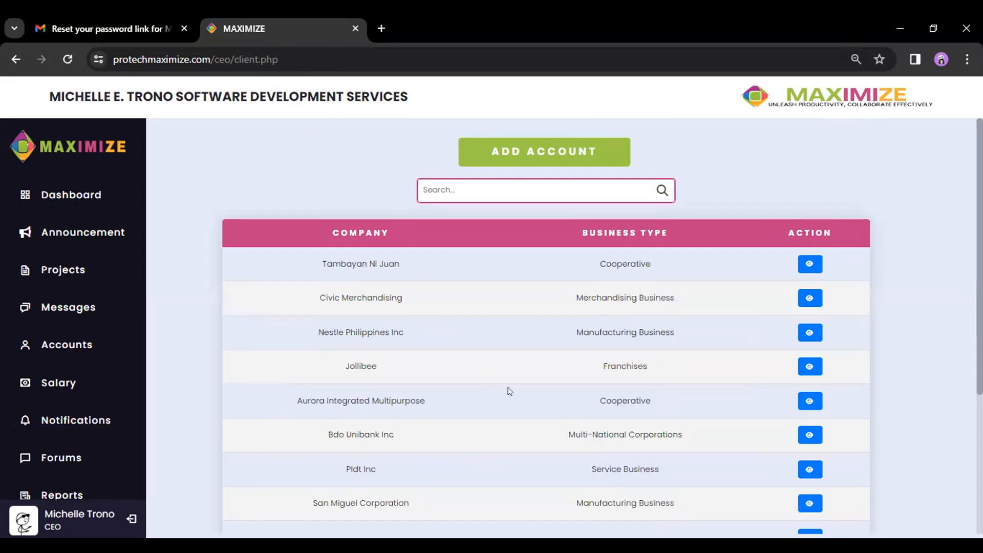
scroll(546, 358, down, 4)
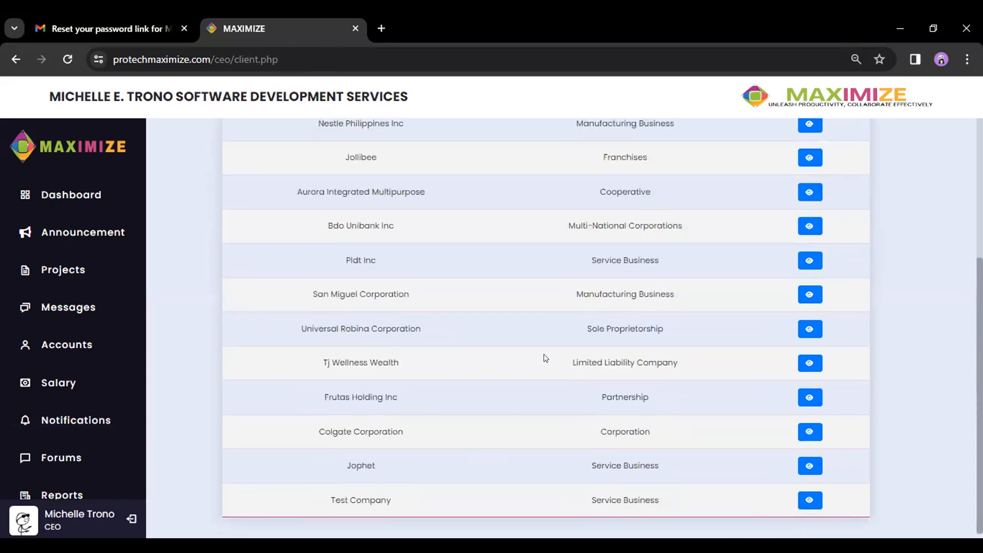
scroll(546, 359, up, 4)
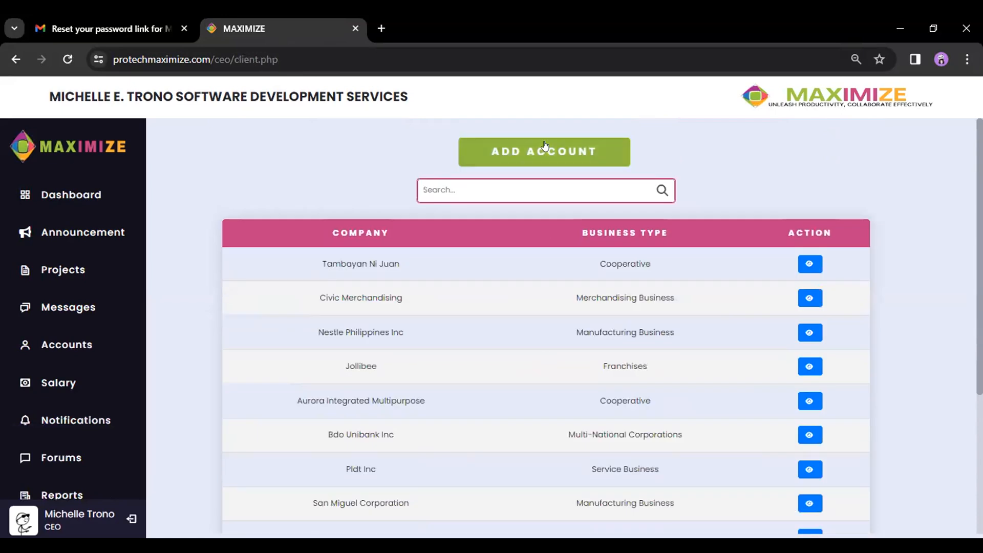
click(545, 147)
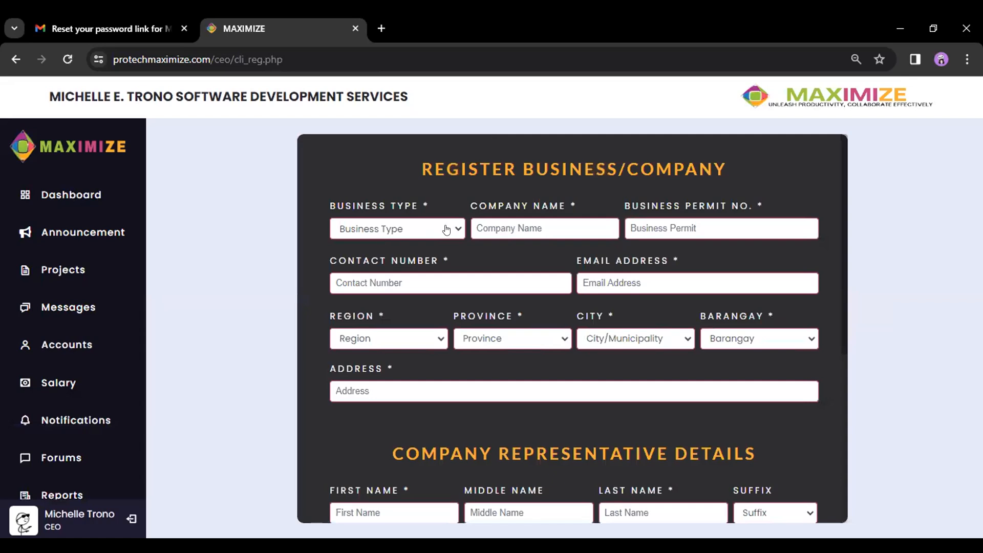
- Enter Vmm Company as a Merchandising Business with its permit number, contact number and e-mail
click(447, 230)
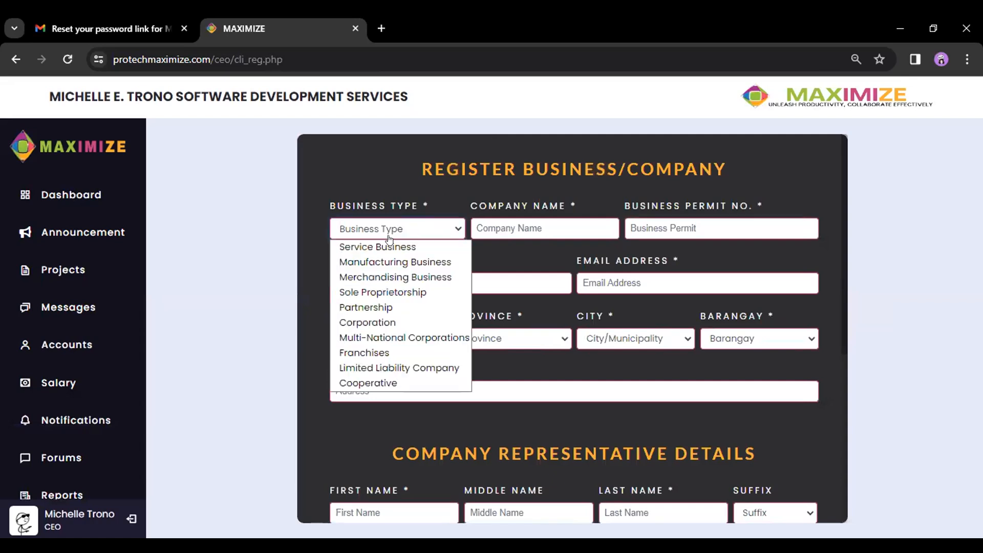
click(388, 277)
click(510, 227)
text(Vmm Com)
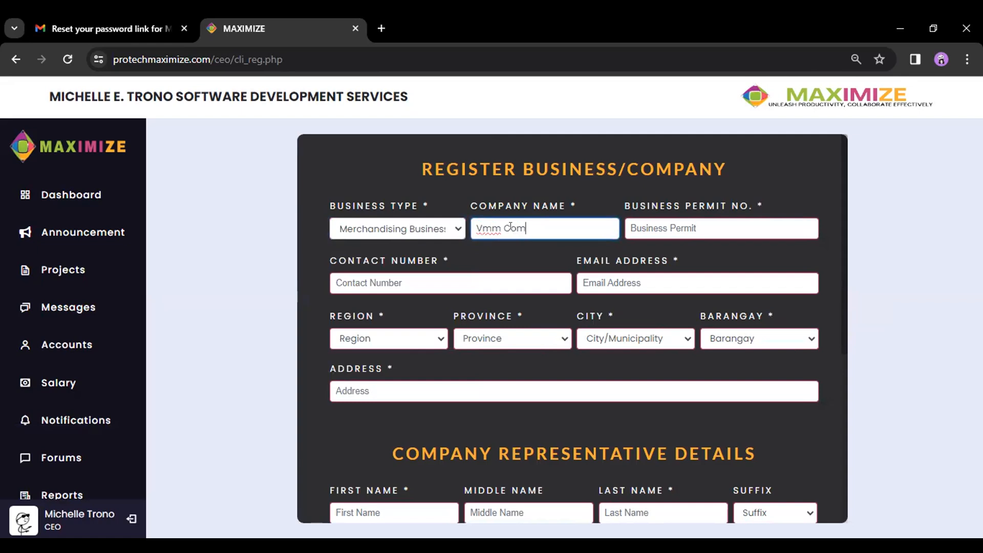
text(pany)
click(689, 226)
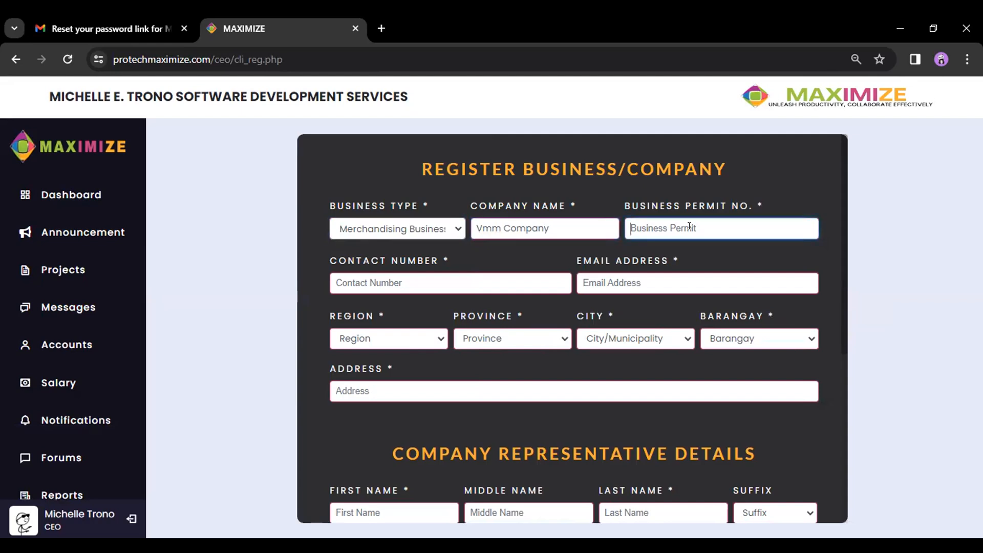
text(VMMC1123)
click(463, 276)
click(629, 276)
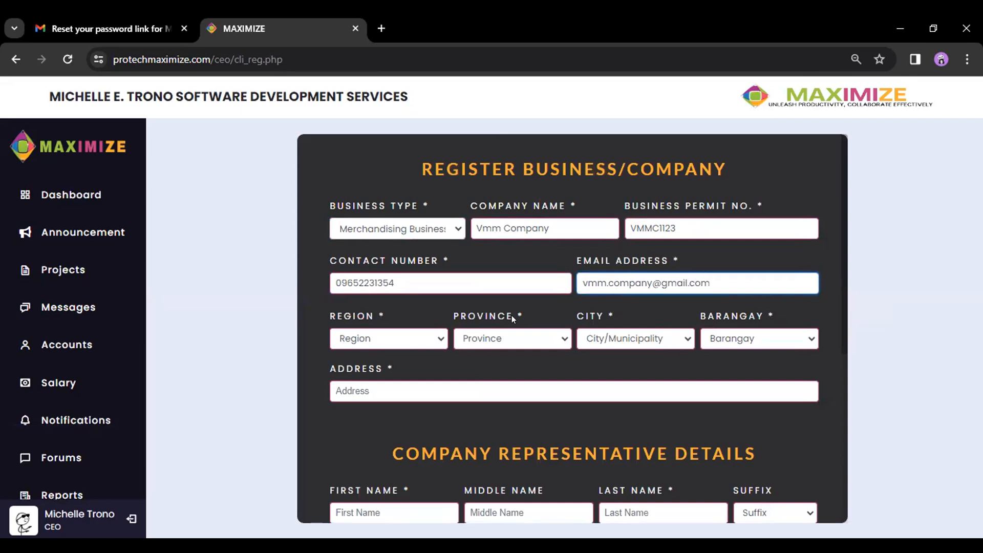
- Set the company address to NCR, First District, City of Manila, Barangay 13, plus street address
click(429, 342)
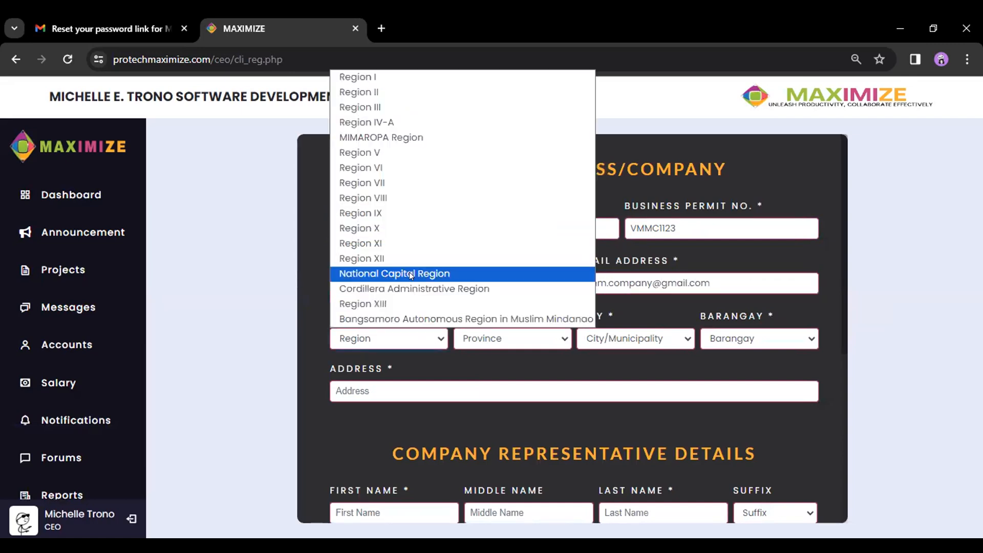
click(504, 341)
click(507, 359)
click(624, 342)
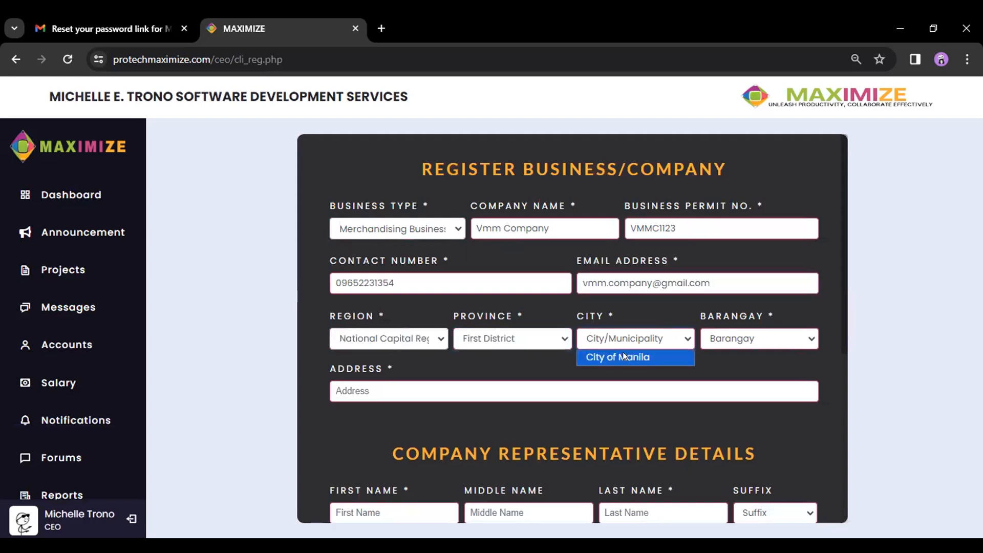
click(623, 357)
click(745, 341)
click(740, 214)
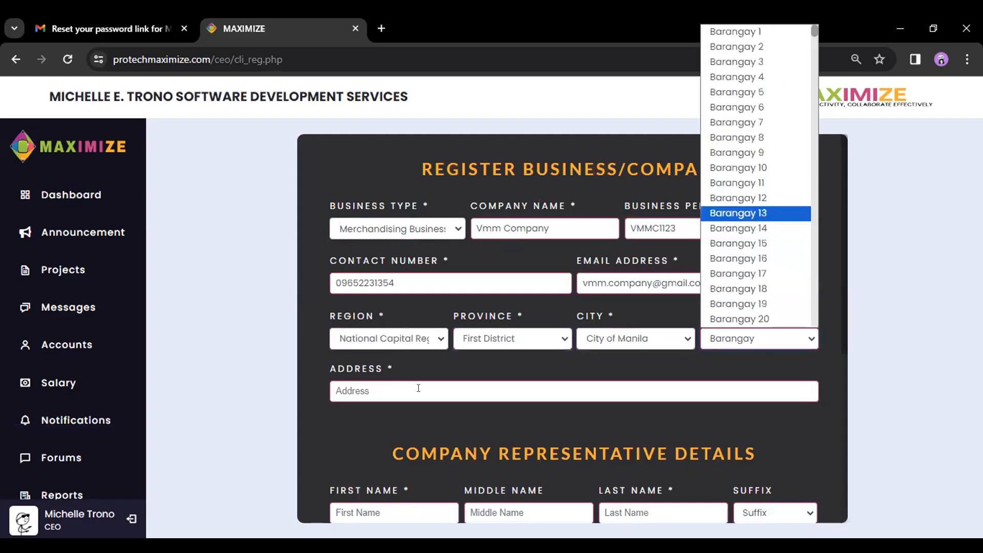
click(417, 390)
text(34th)
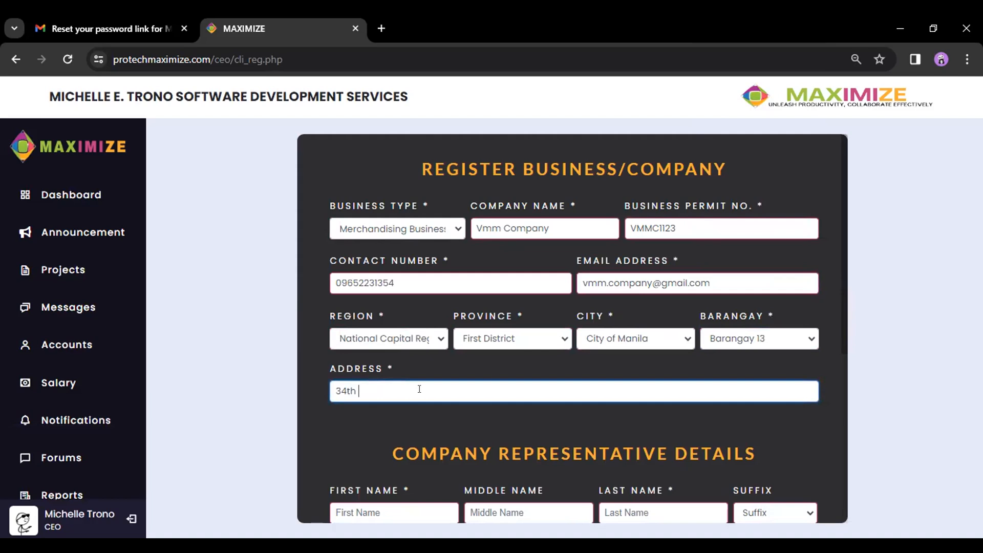
text( Corn)
key(BackSpace)
key(BackSpace)
key(BackSpace)
key(BackSpace)
text(Street)
click(367, 422)
- Enter the company representative's first and last name
scroll(389, 370, down, 3)
click(385, 363)
click(628, 368)
scroll(635, 348, down, 3)
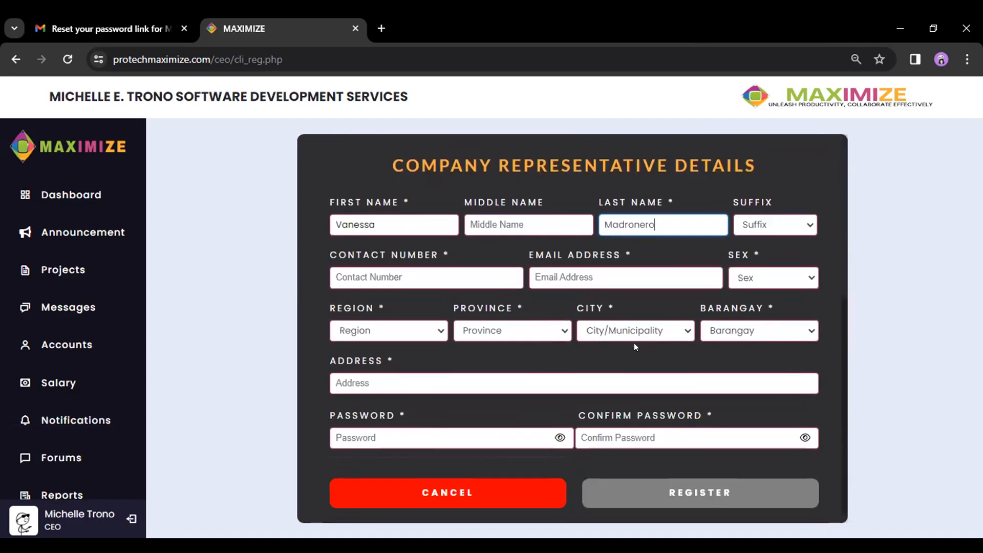
- Enter the representative's contact number and e-mail and set sex to Female
click(409, 273)
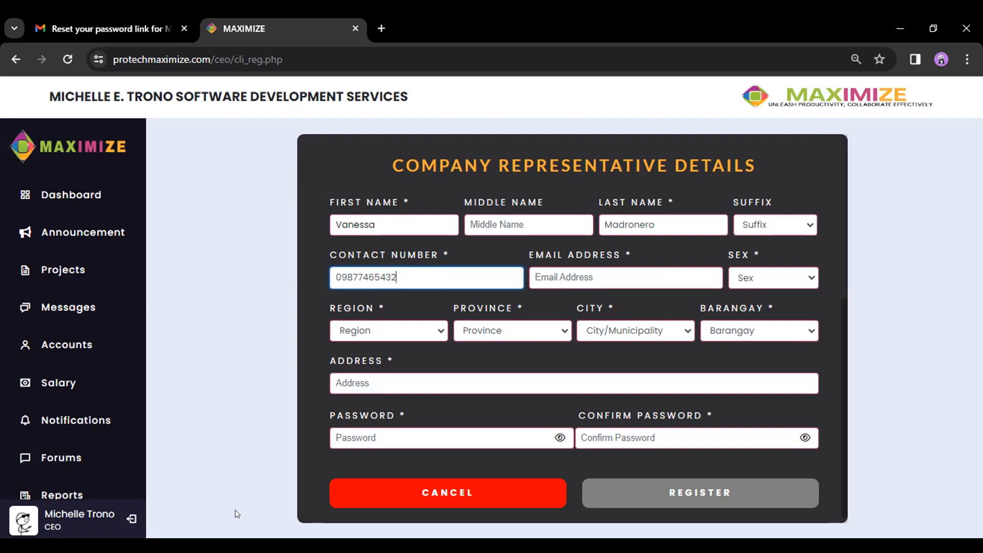
key(alt+Tab)
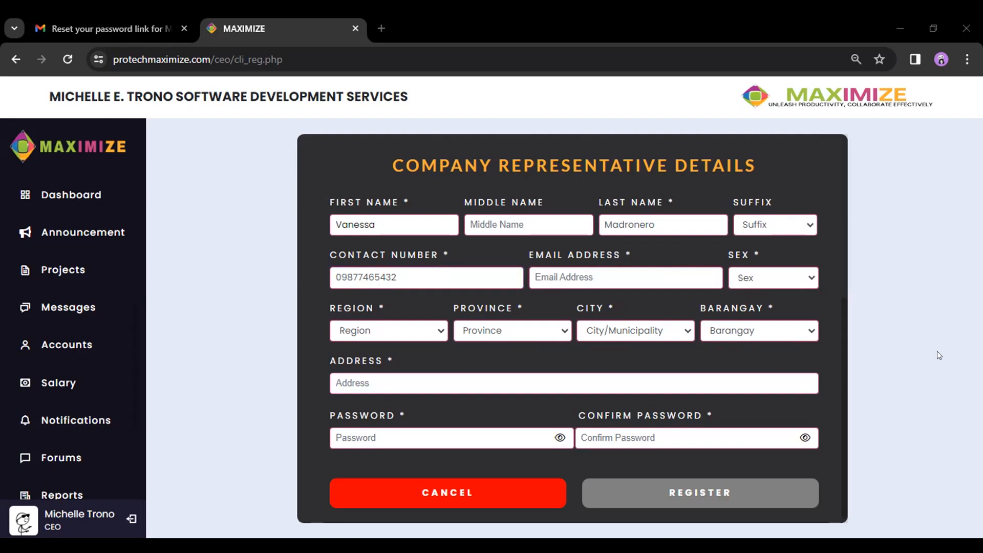
click(644, 280)
key(ctrl+v)
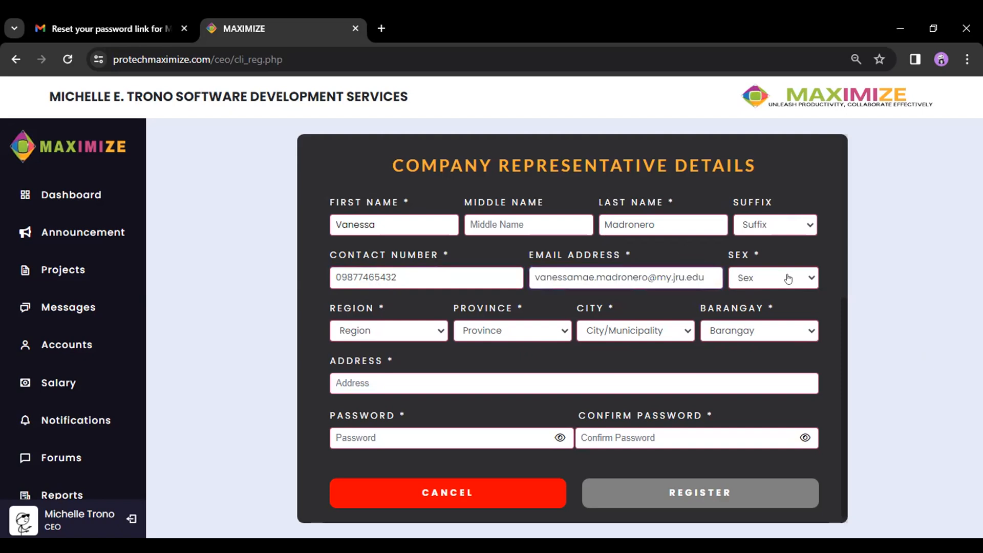
click(788, 279)
click(782, 313)
- Set the representative's address to Region XI with the street address filled in
click(395, 329)
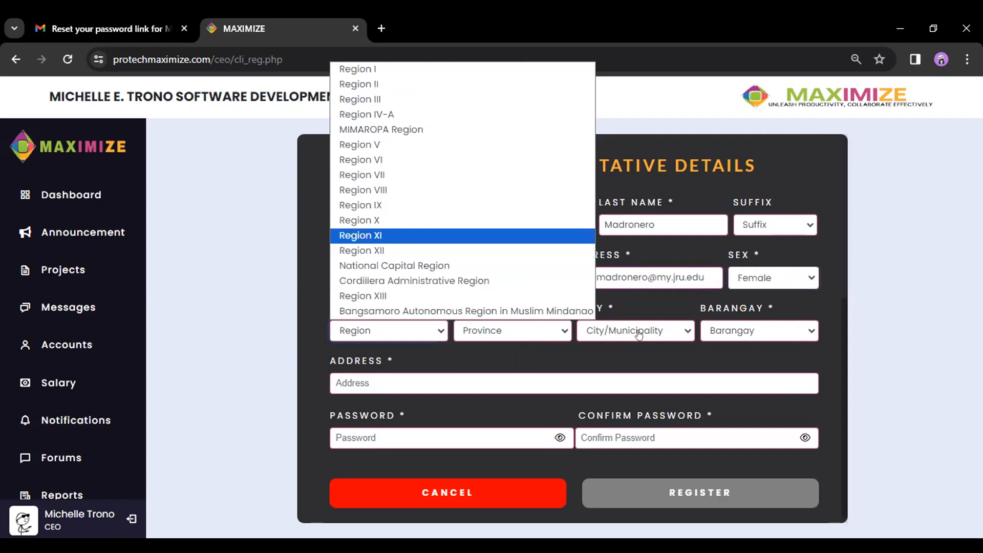
click(396, 387)
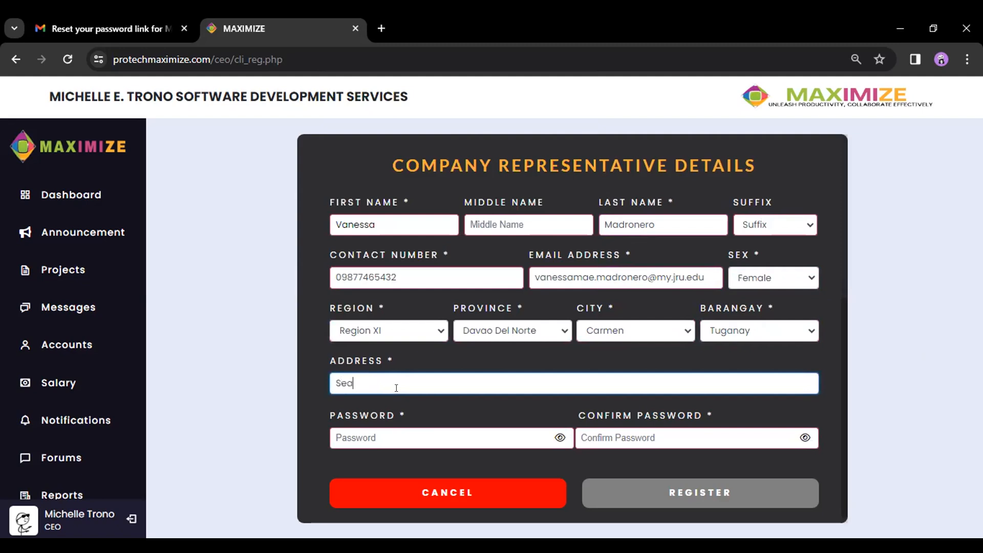
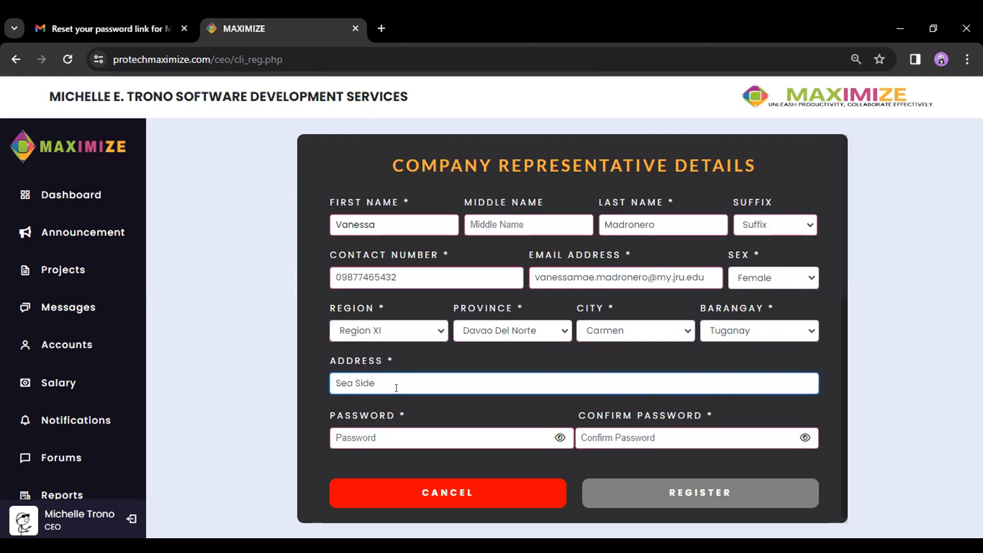
key(Left)
key(Left)
key(Left)
key(Left)
click(466, 409)
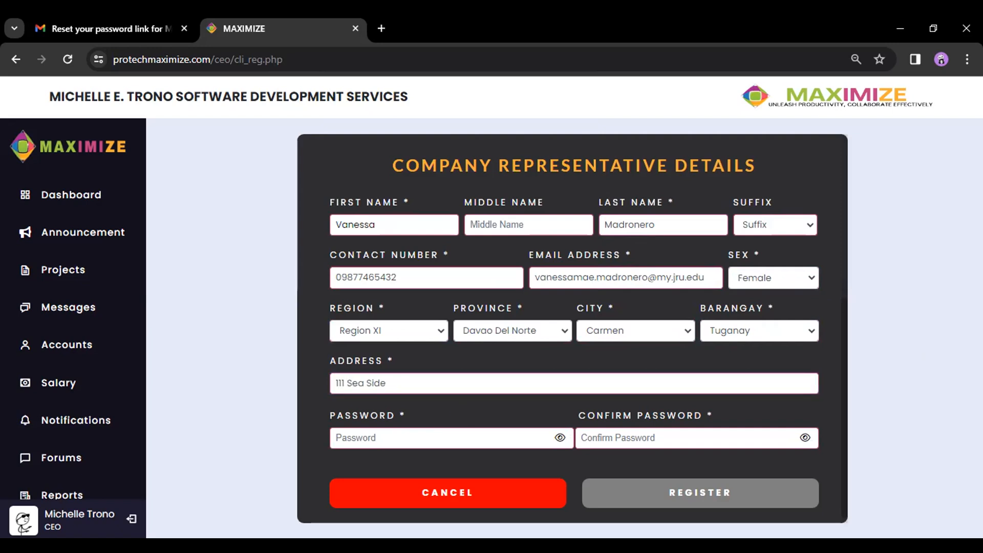
- Fill in the account password and its confirmation, then register the client
key(alt+Tab)
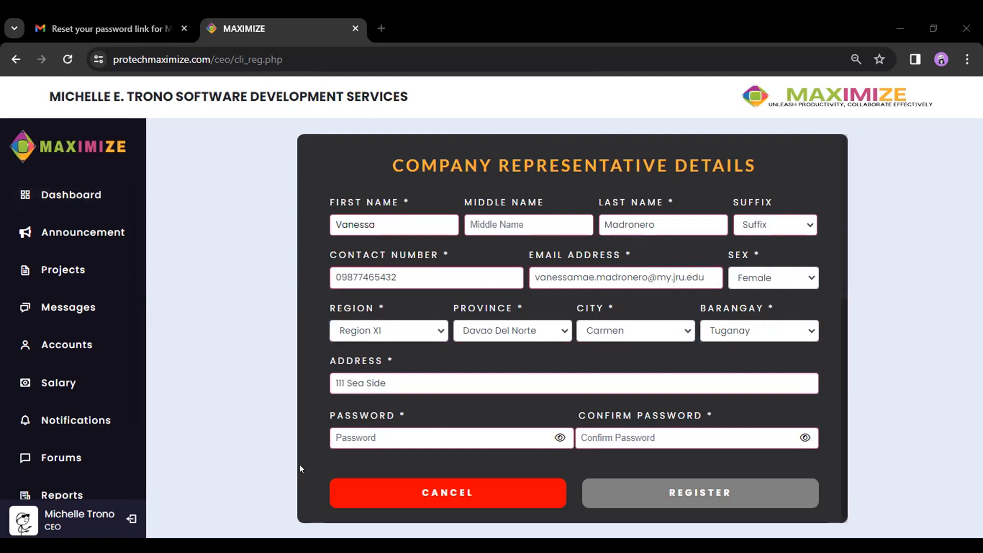
click(370, 439)
key(ctrl+v)
click(607, 436)
key(ctrl+v)
click(581, 459)
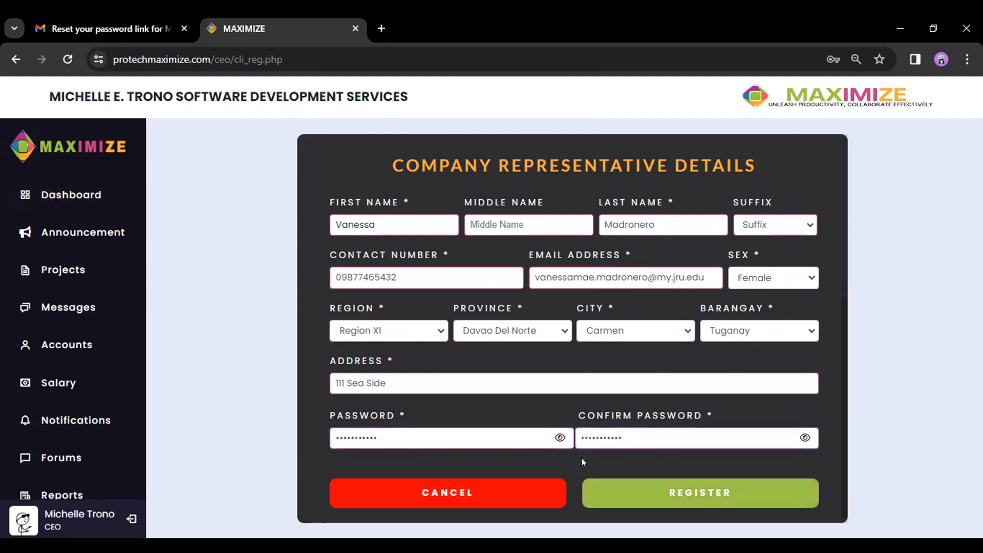
click(730, 493)
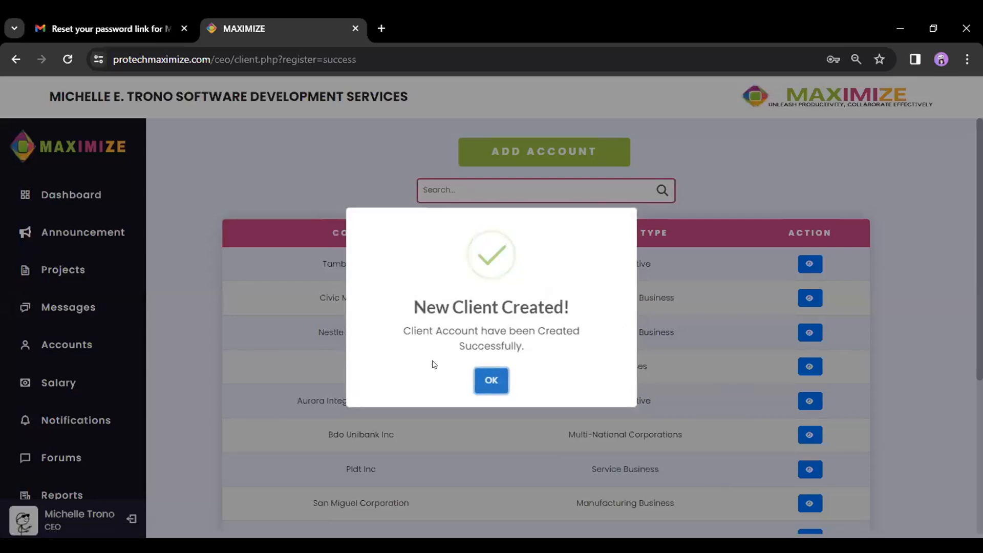
- Dismiss the New Client Created message, view Vmm Company's accounts, then go to Projects
click(487, 381)
scroll(571, 368, down, 5)
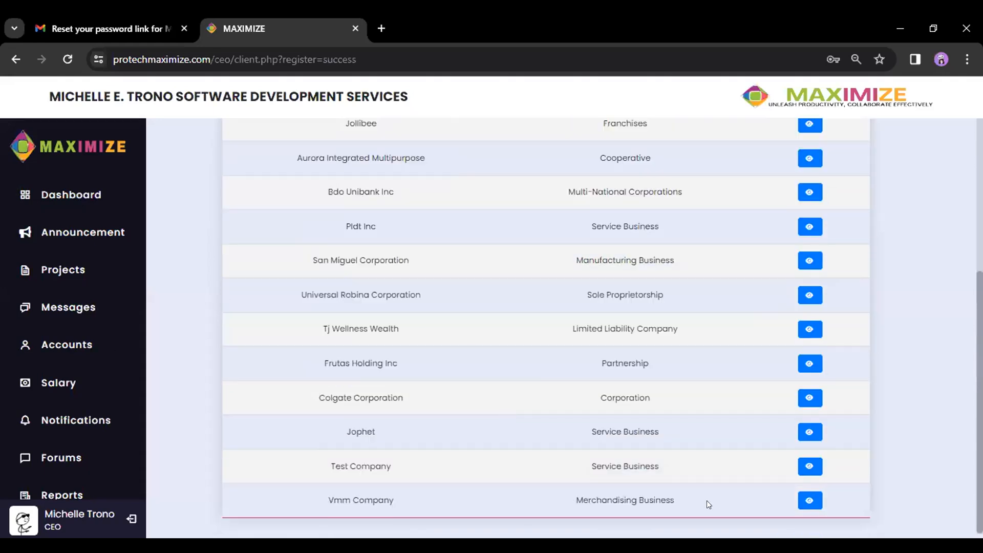
click(806, 500)
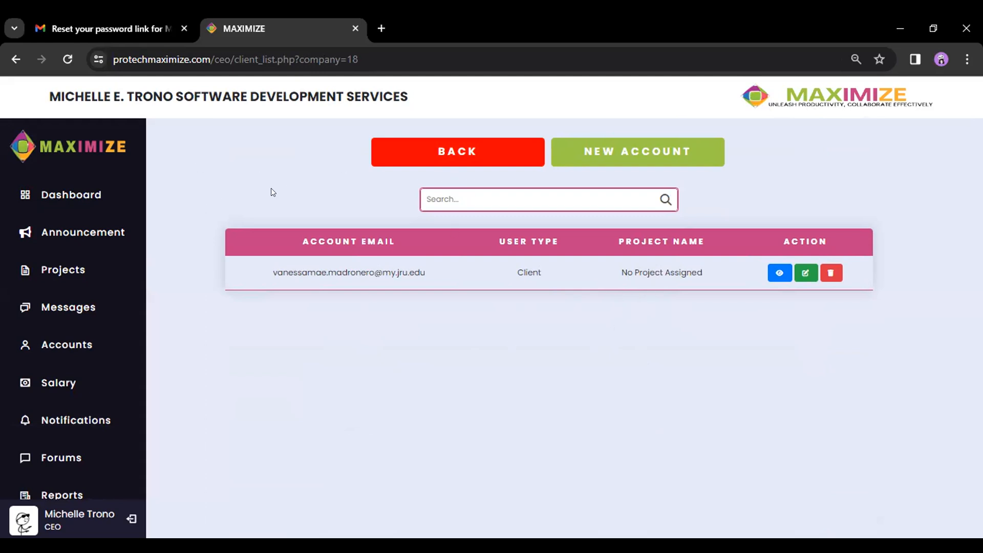
click(53, 275)
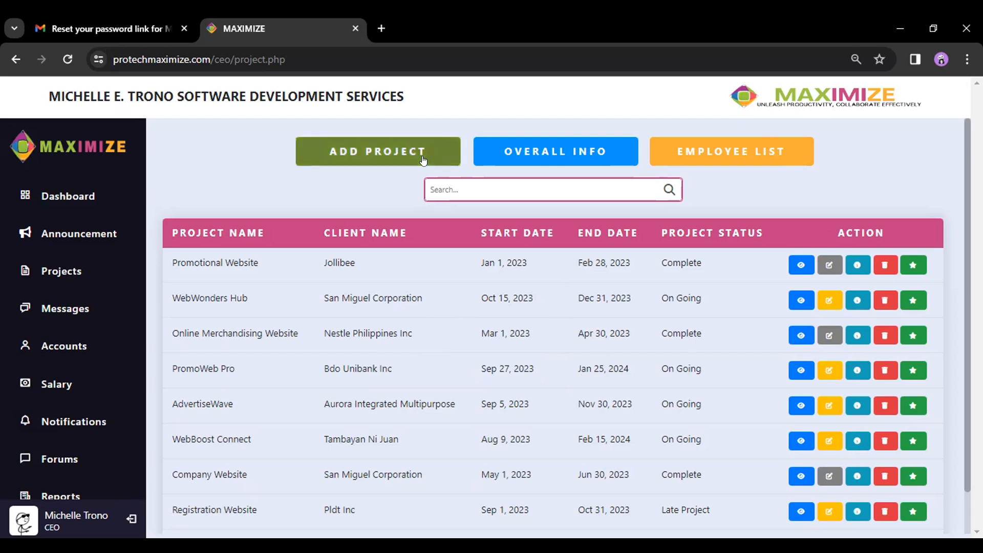
- Check the employee list, return to Projects, and open the Add Project Details form
click(711, 149)
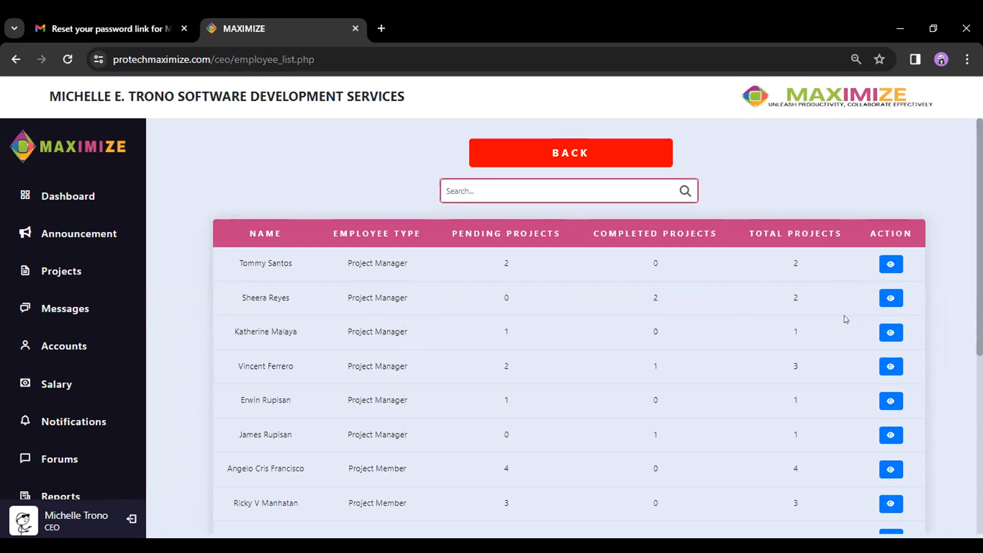
click(586, 153)
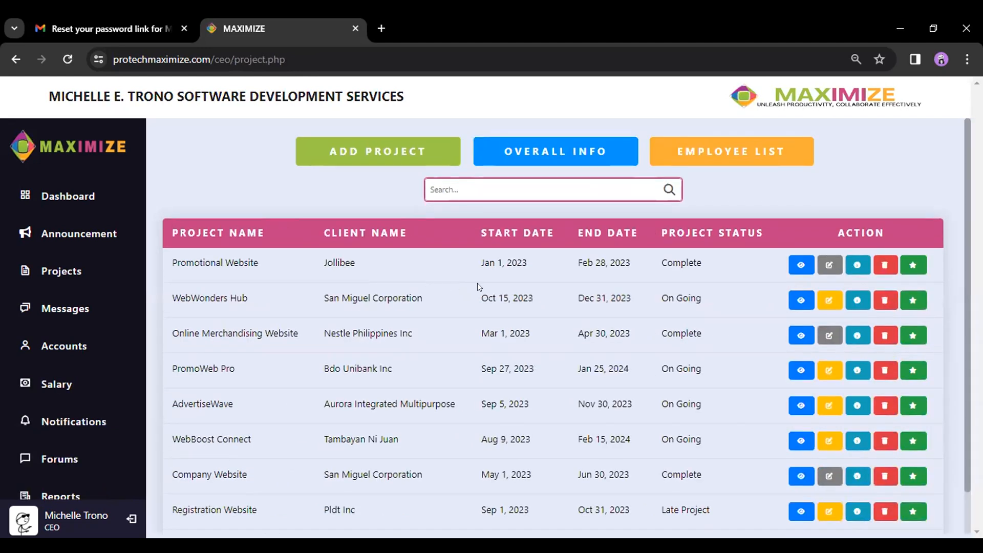
click(385, 151)
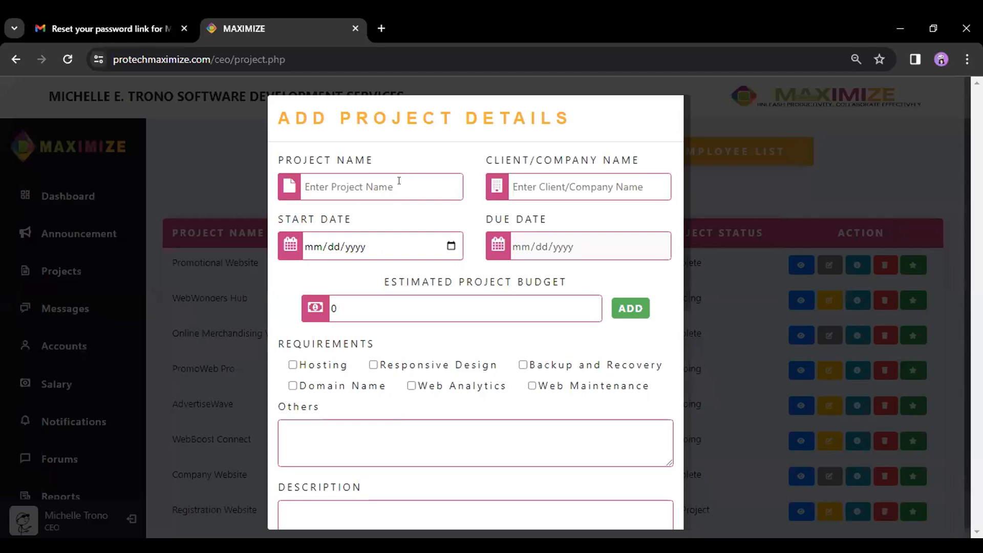
- Name the project 'Official Website' and select Vmm Company as its client
click(405, 185)
text(Official Website)
click(604, 185)
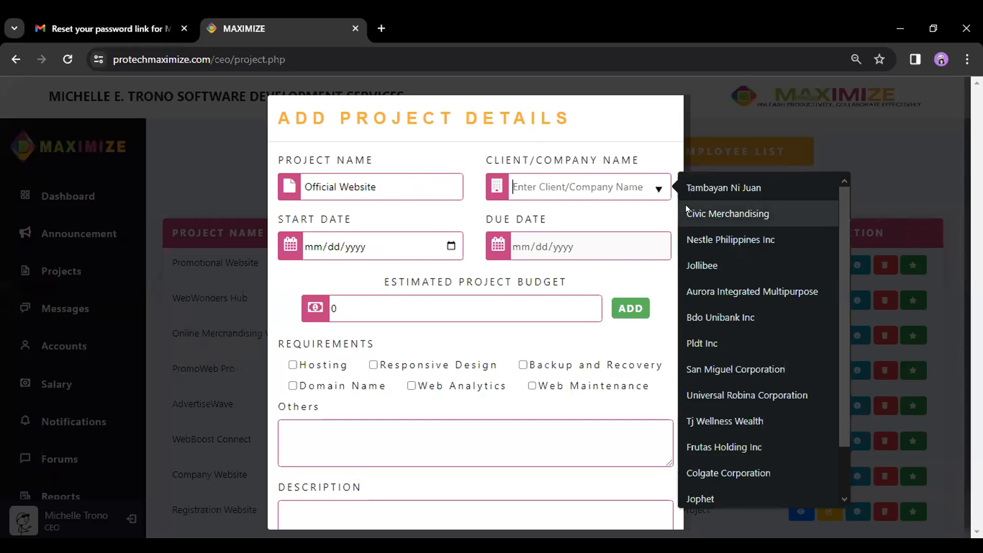
scroll(748, 220, down, 2)
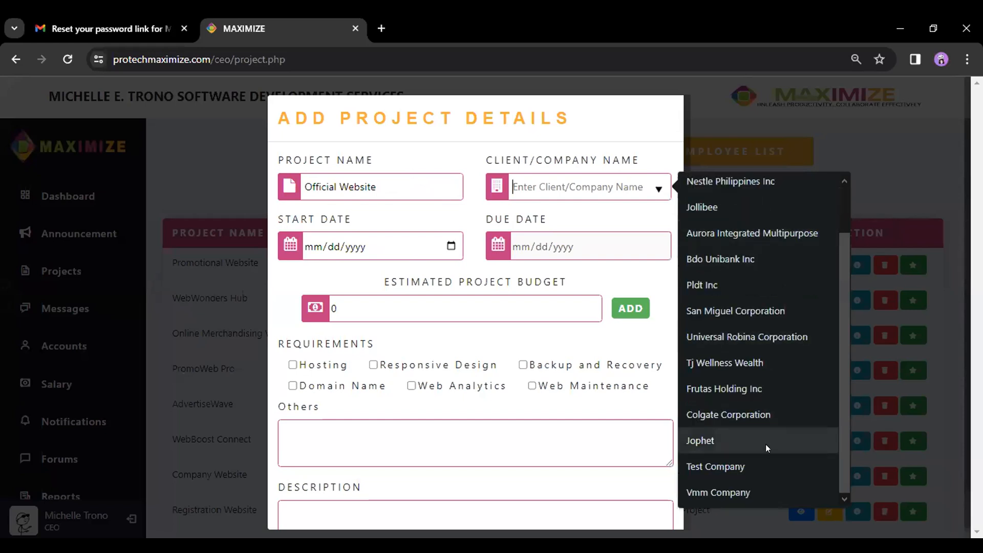
click(697, 492)
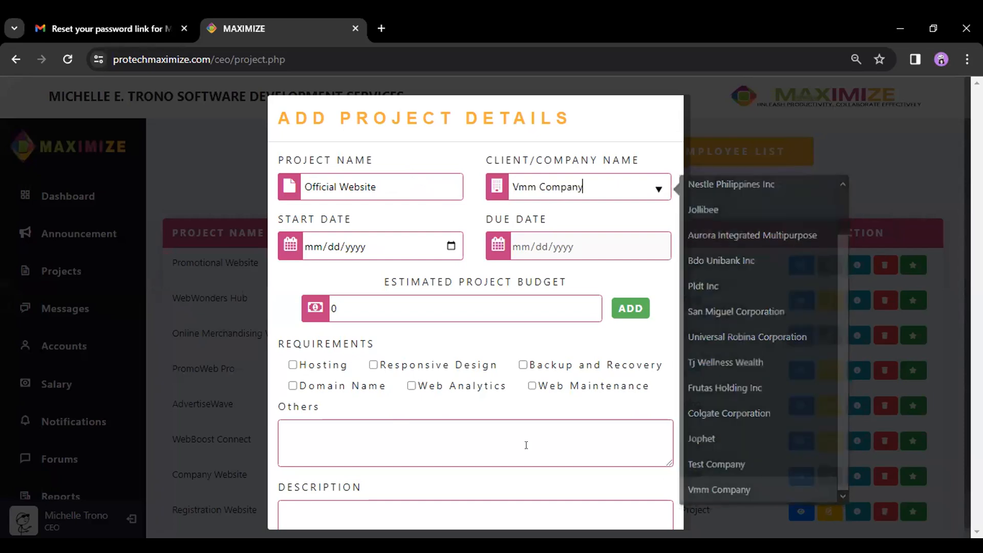
click(463, 154)
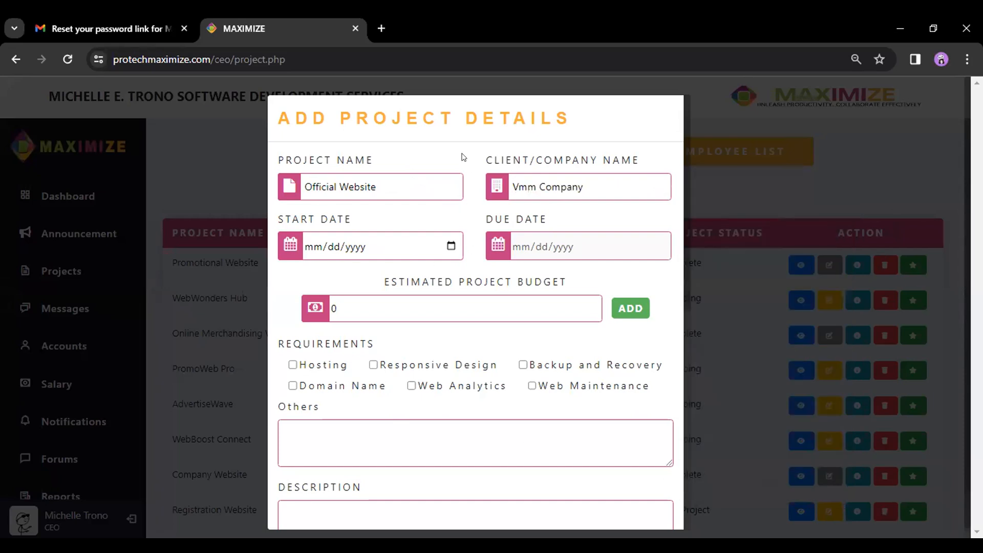
- Set the start date to 11/08/2023 and the due date to 12/31/2023
click(450, 247)
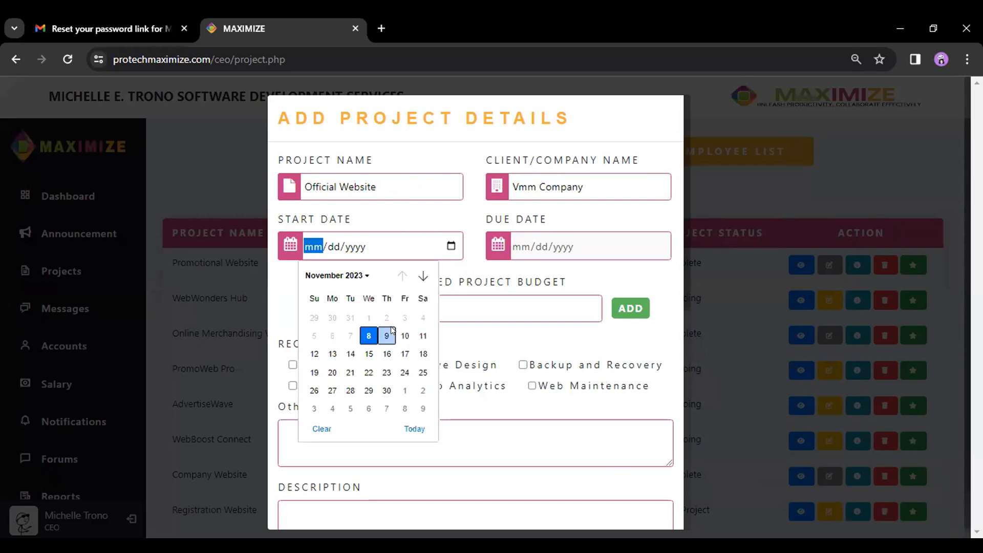
click(367, 333)
click(659, 246)
click(630, 275)
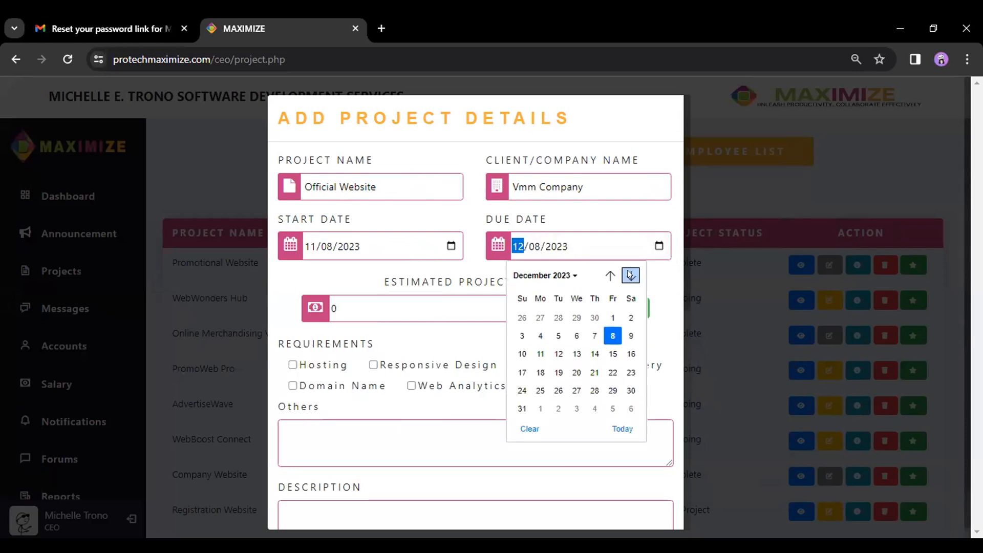
click(522, 409)
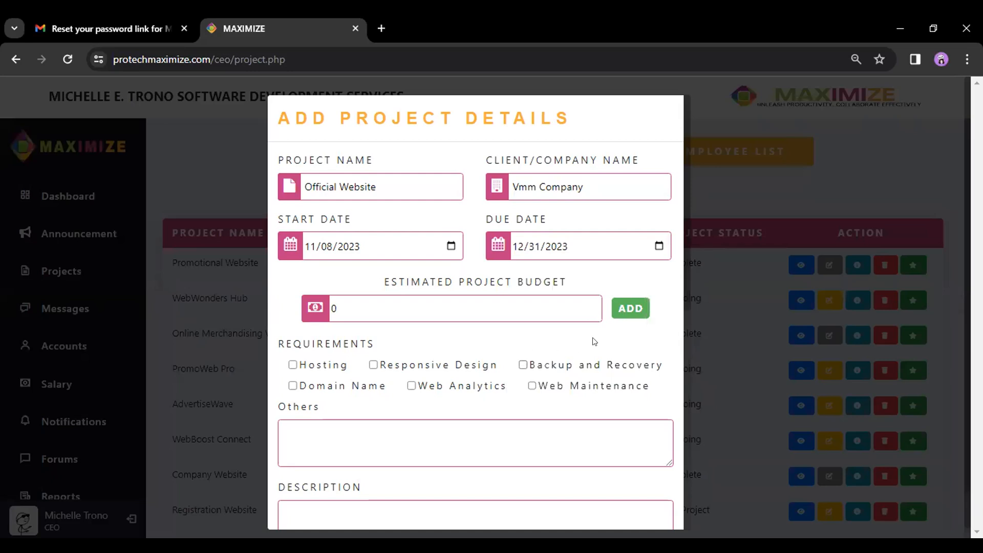
- Add budget debits Salary 100000 and Domain 5000
click(626, 306)
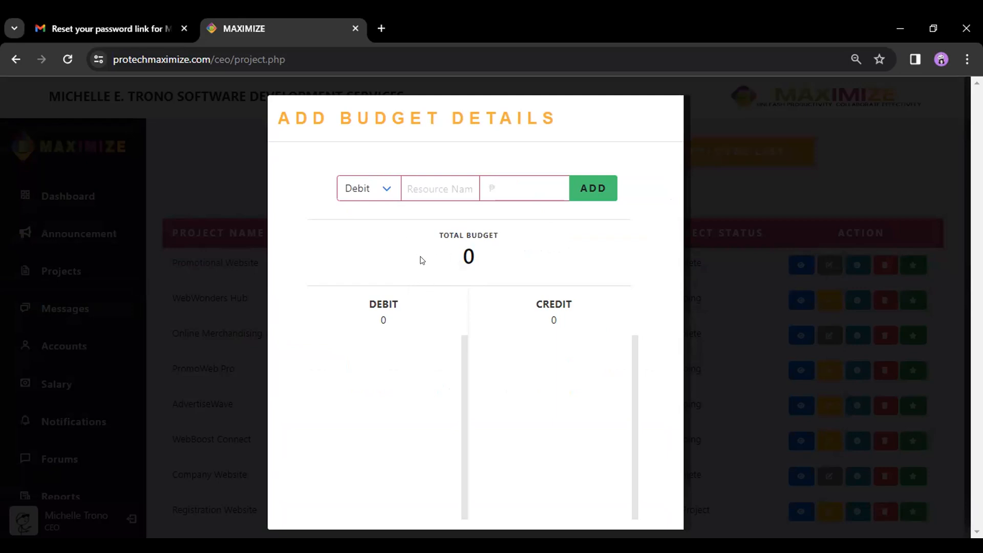
click(442, 183)
text(Salary)
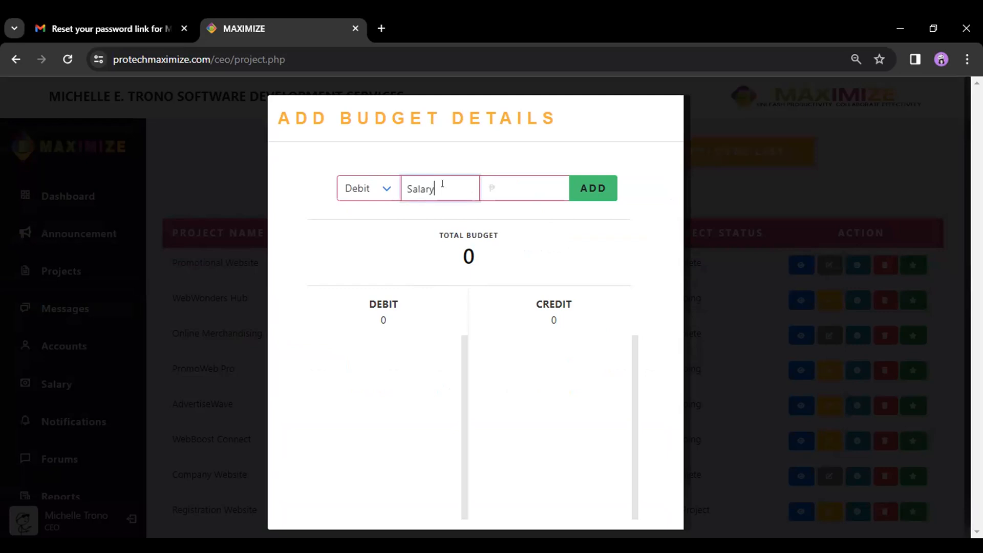
click(524, 185)
text(100000)
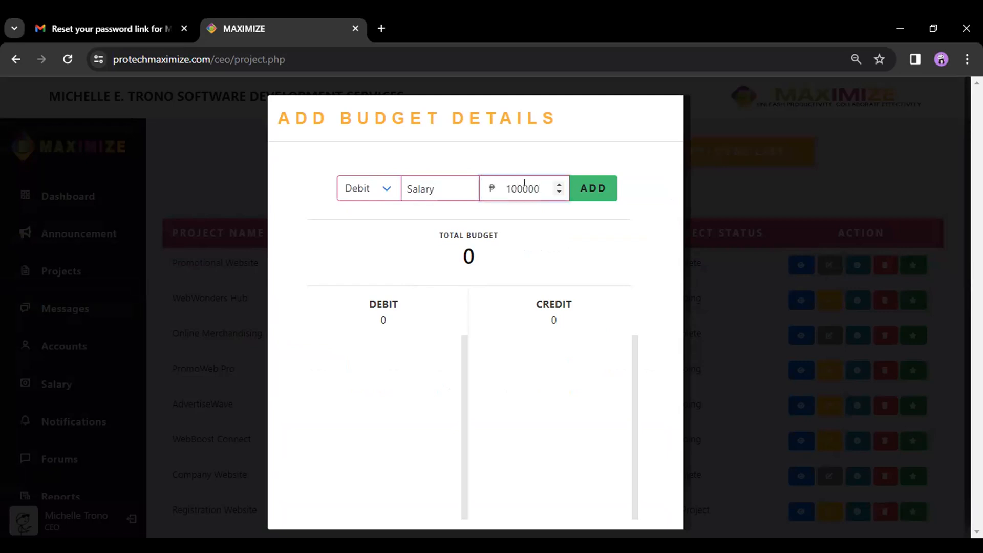
click(588, 187)
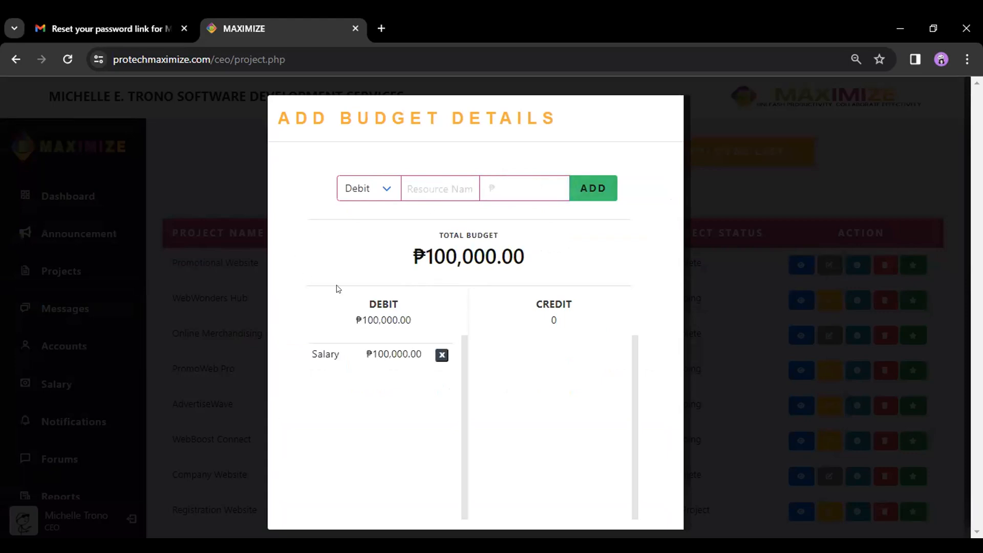
click(444, 183)
text(Domain)
click(528, 185)
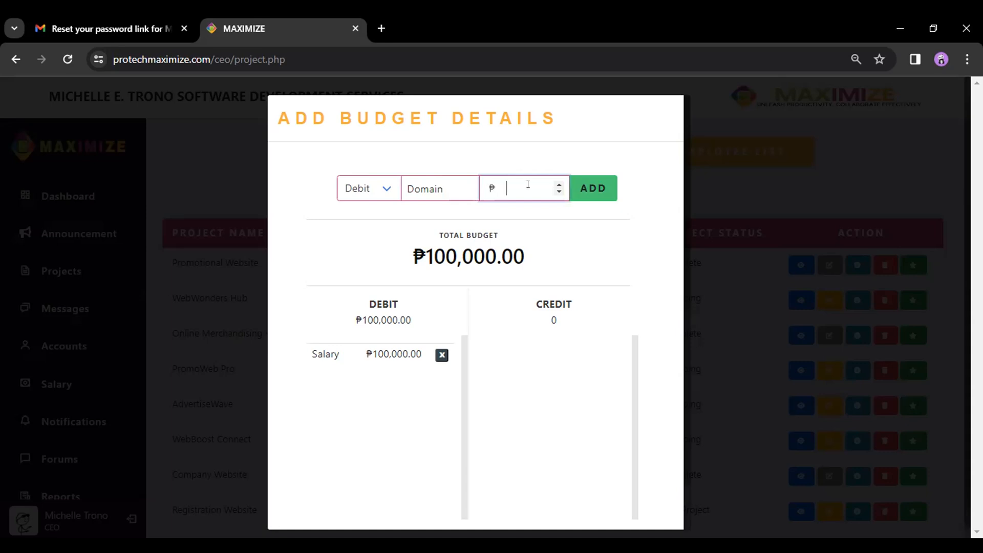
text(5000)
click(581, 191)
- Add a Web Name debit of 5000 and close the budget details
click(454, 182)
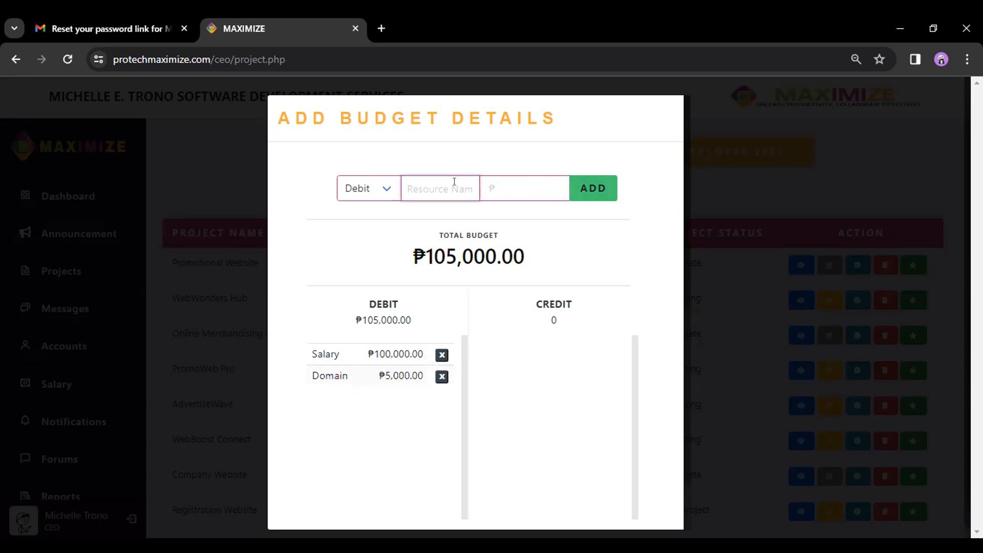
text(web)
key(BackSpace)
key(BackSpace)
key(BackSpace)
text(Web Name)
click(528, 179)
text(5000)
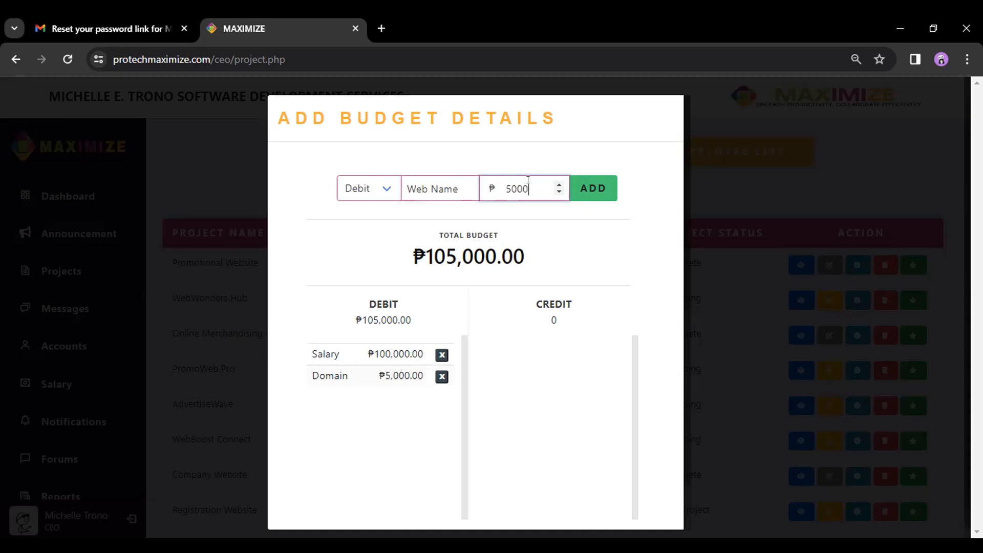
click(590, 189)
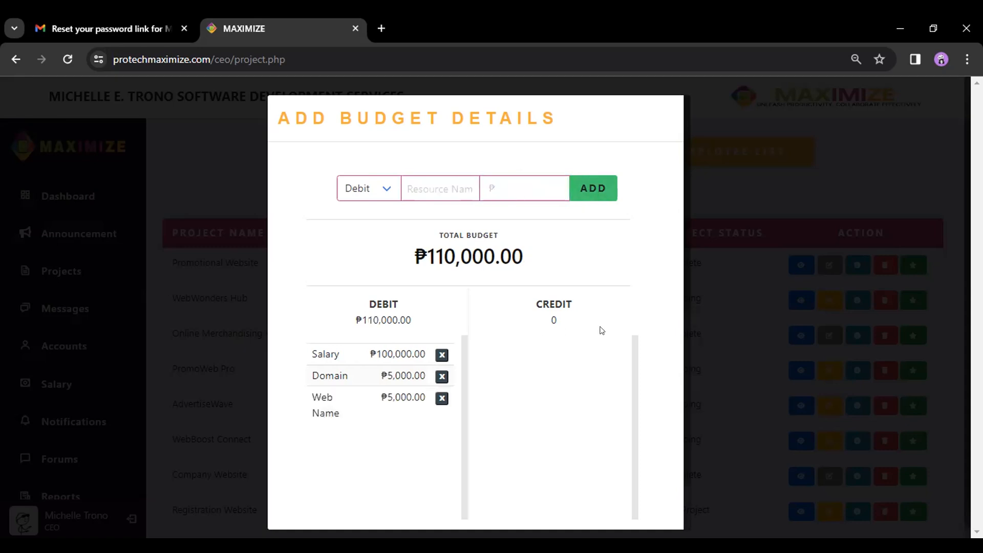
scroll(584, 327, down, 1)
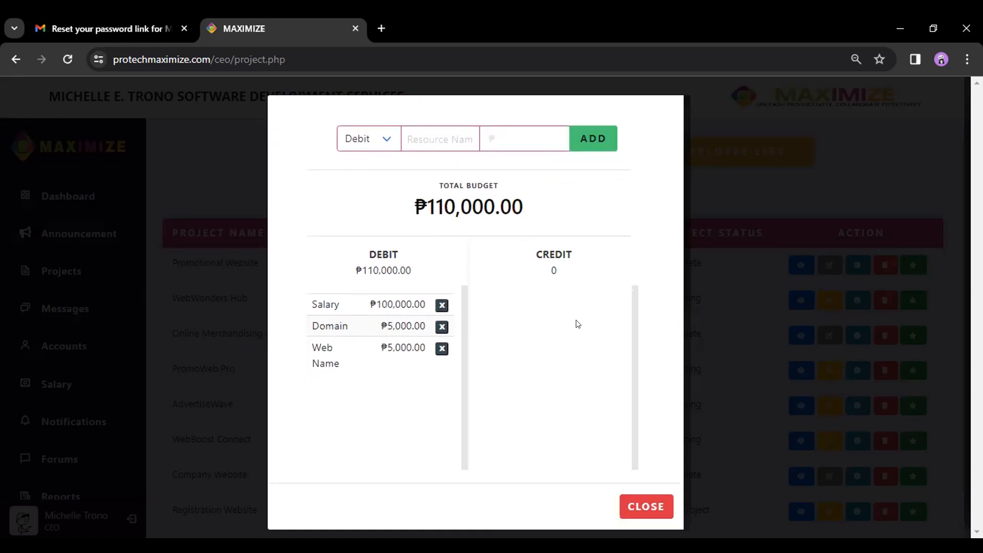
click(644, 505)
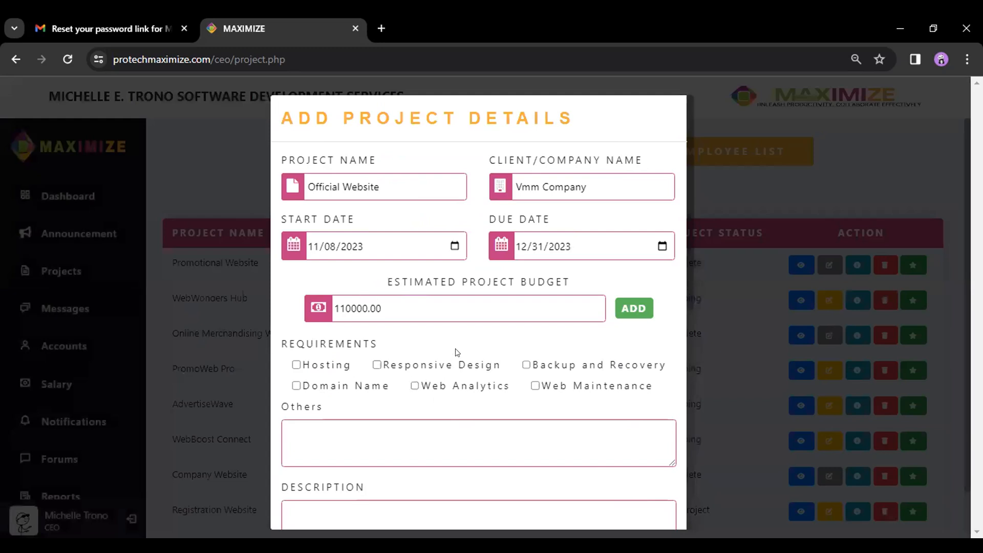
- Tick Hosting, Domain Name and Responsive Design as project requirements
scroll(479, 335, down, 1)
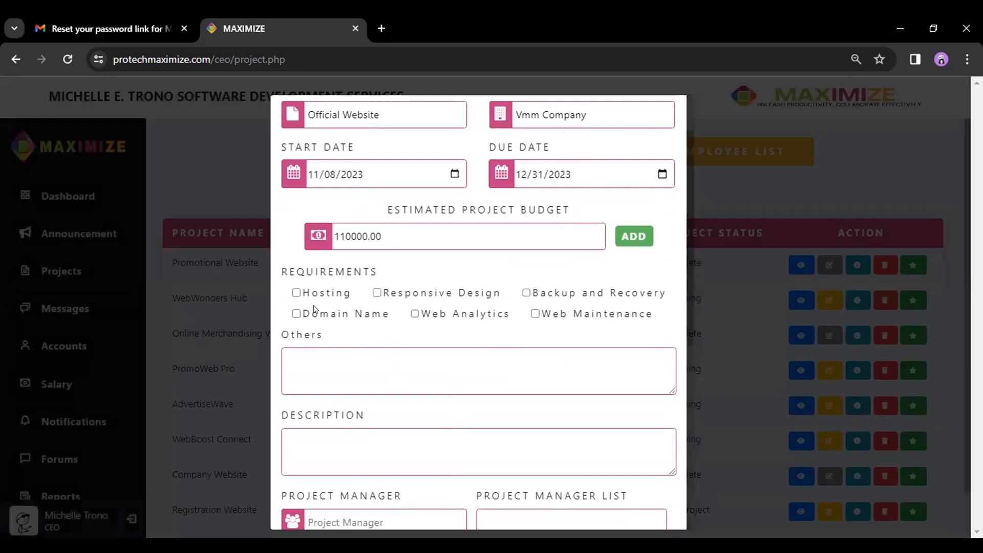
click(297, 294)
click(297, 312)
click(377, 293)
- Enter 'None' under Others and the description 'Official Website for the Company Employees'
text(Nonne)
key(BackSpace)
key(BackSpace)
text(e)
scroll(401, 352, down, 2)
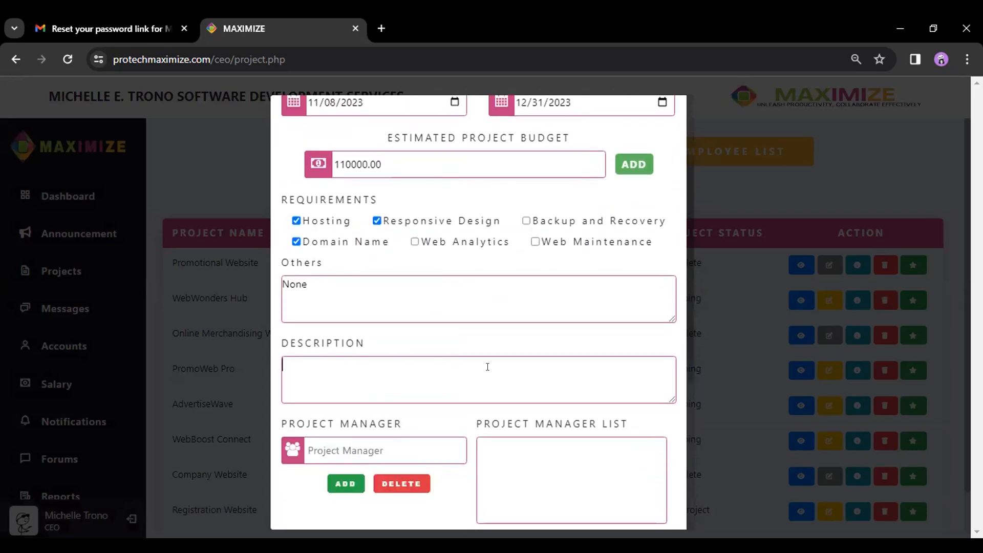
text(Official Website for the Com)
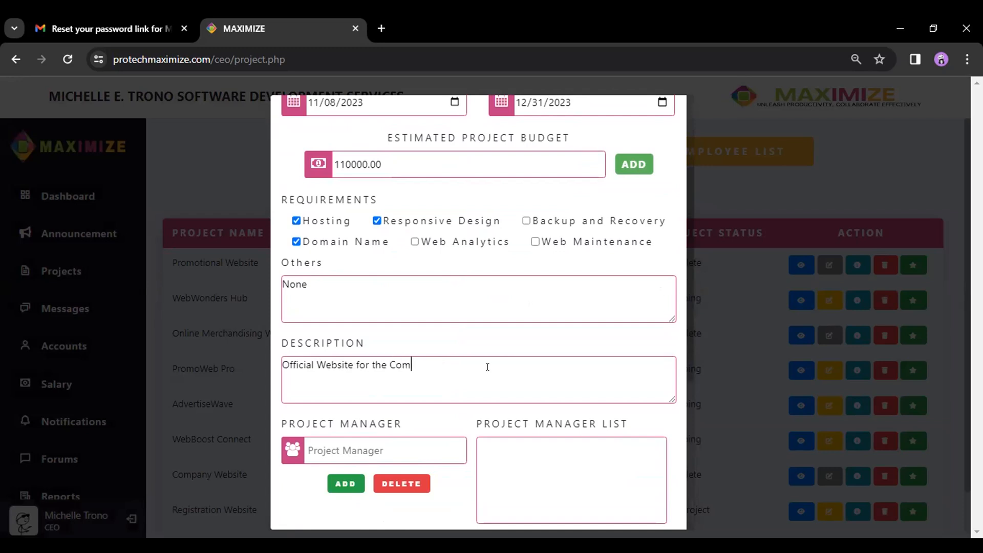
text(pany Employees)
scroll(444, 342, down, 3)
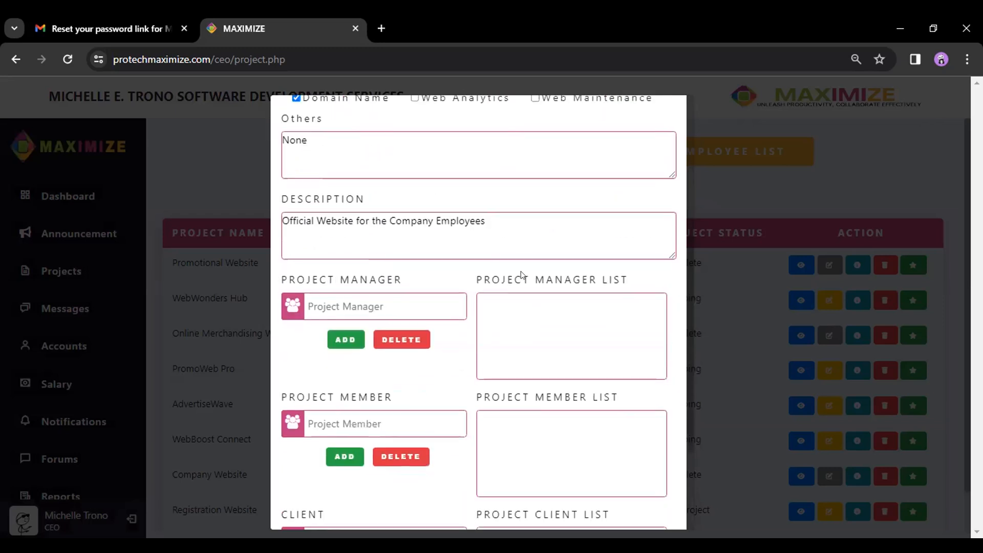
scroll(460, 256, down, 2)
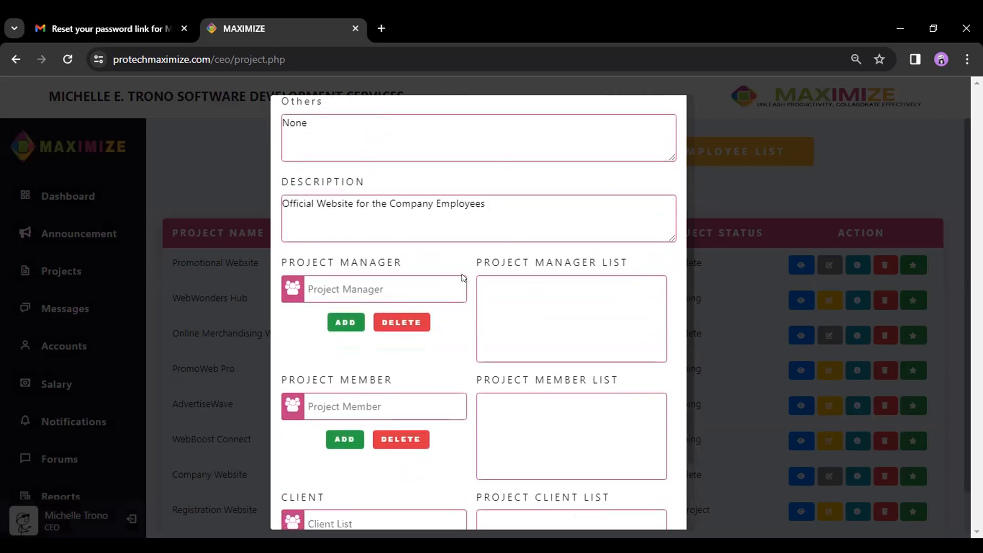
- Add a project manager, then a web developer and a web designer as members
click(412, 237)
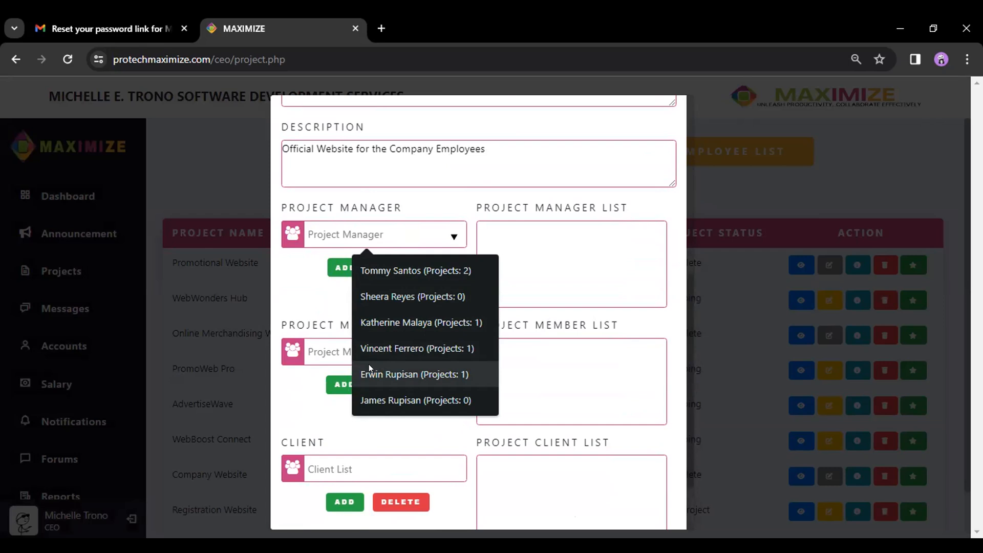
click(408, 395)
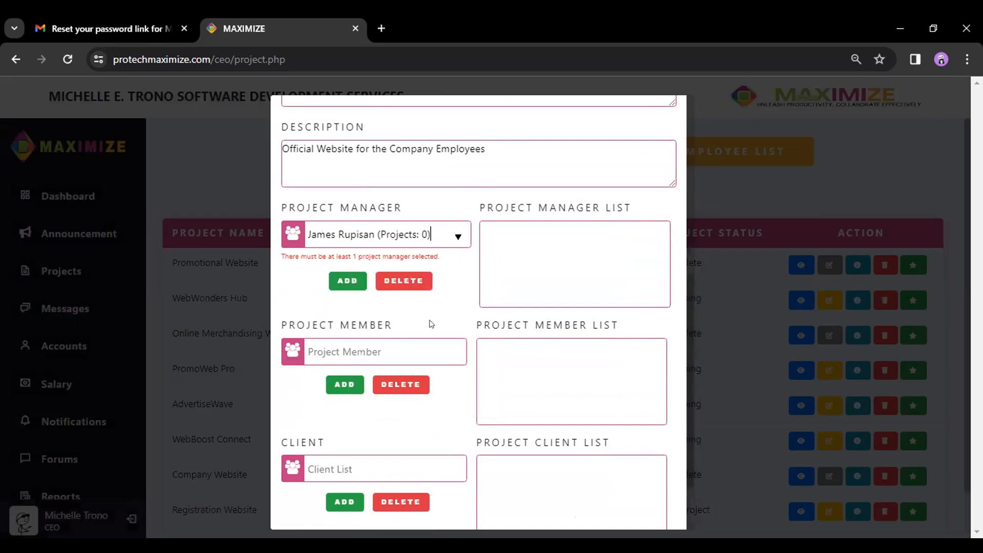
click(348, 276)
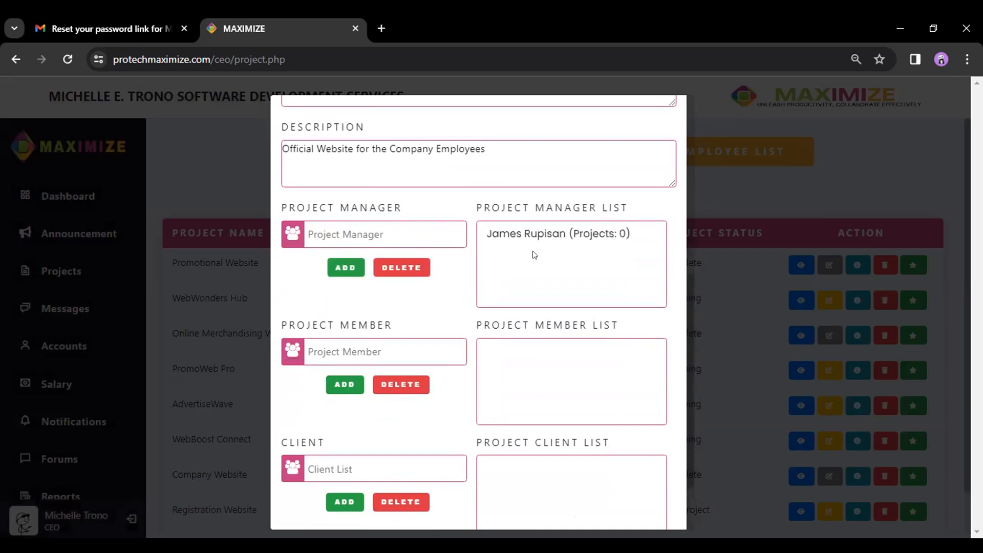
scroll(443, 306, down, 2)
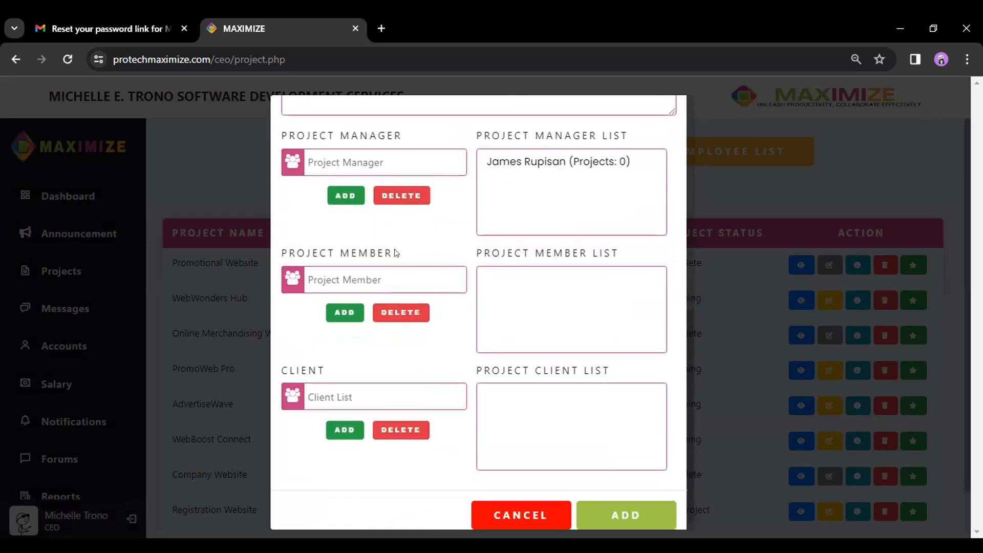
click(444, 282)
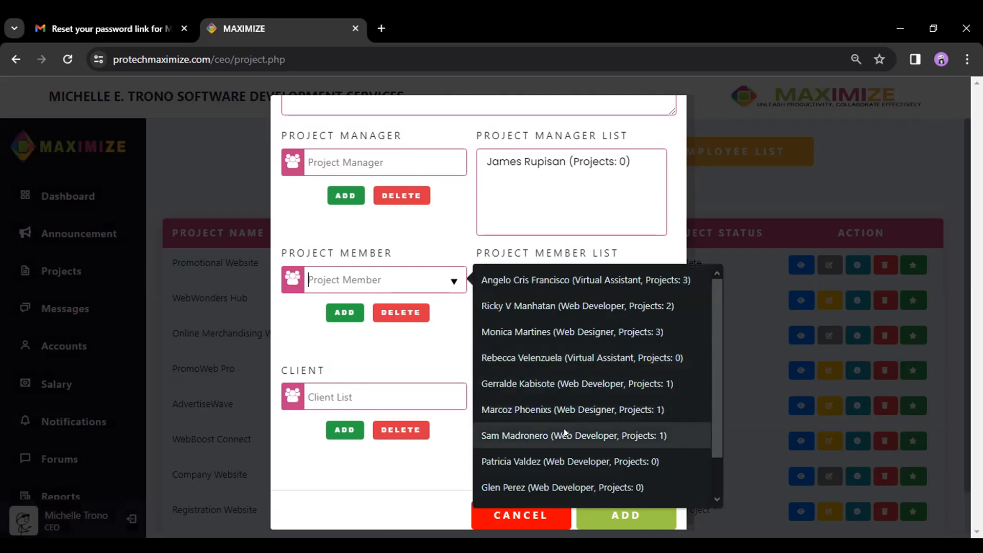
click(556, 434)
click(340, 307)
click(364, 279)
scroll(530, 441, down, 1)
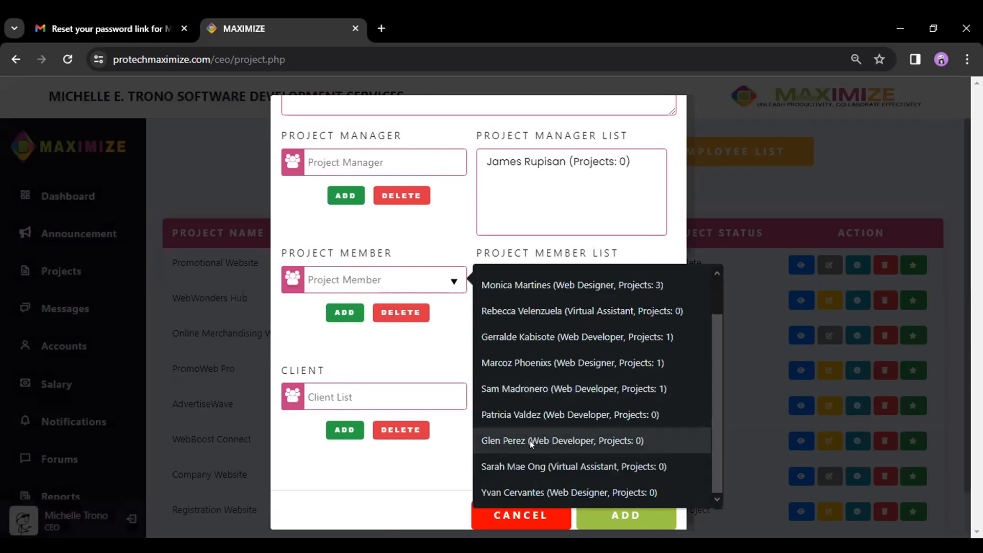
click(542, 490)
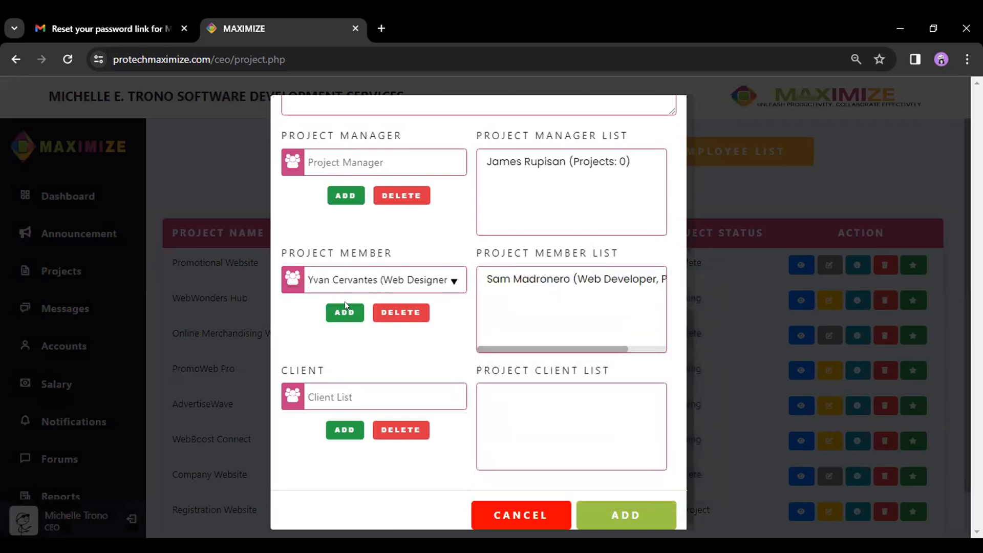
click(342, 309)
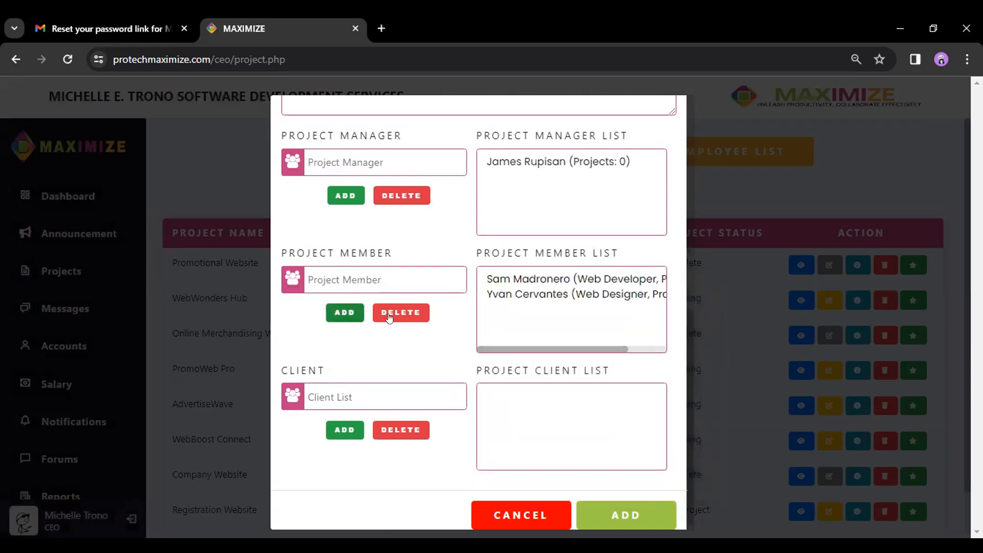
- Add Vmm Company to the project's client list
scroll(437, 357, down, 1)
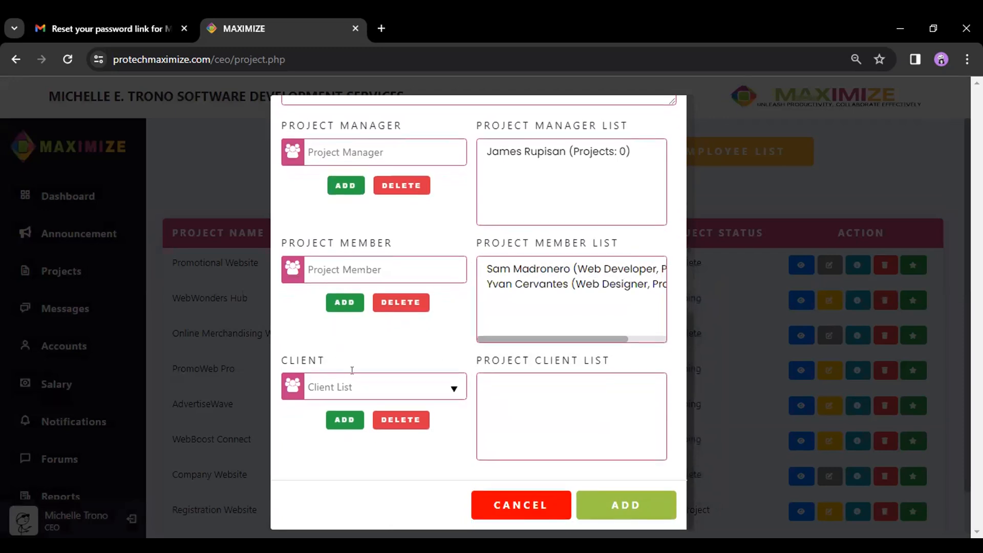
click(401, 381)
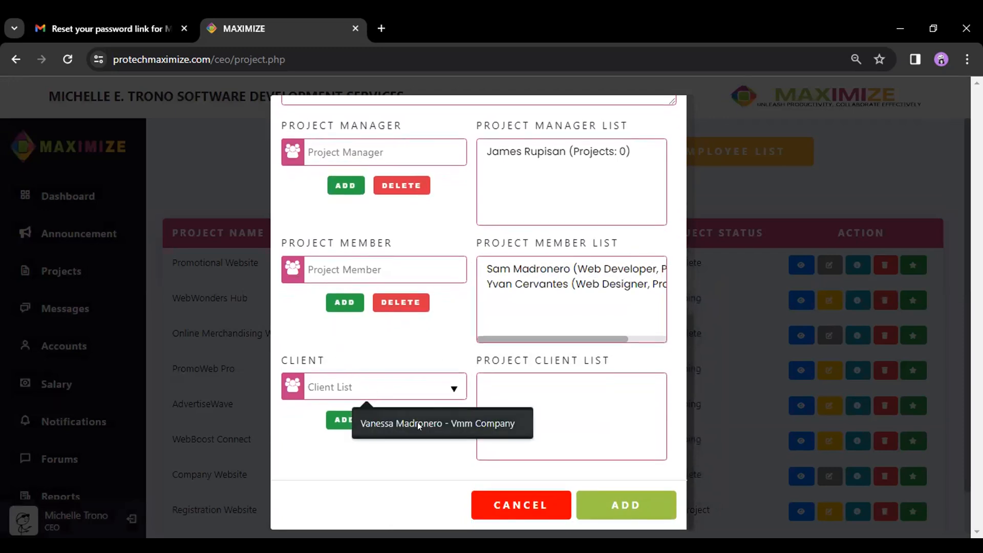
click(426, 422)
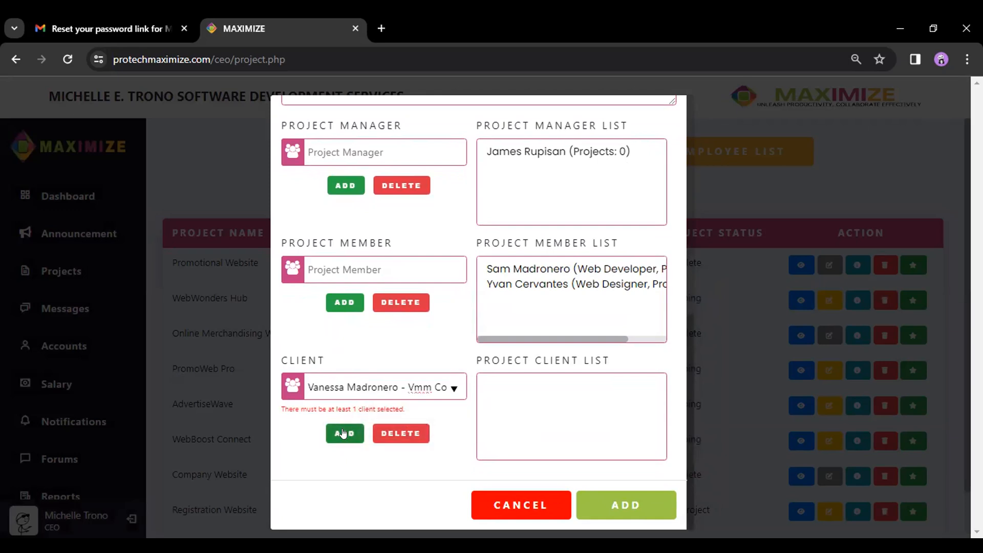
click(343, 433)
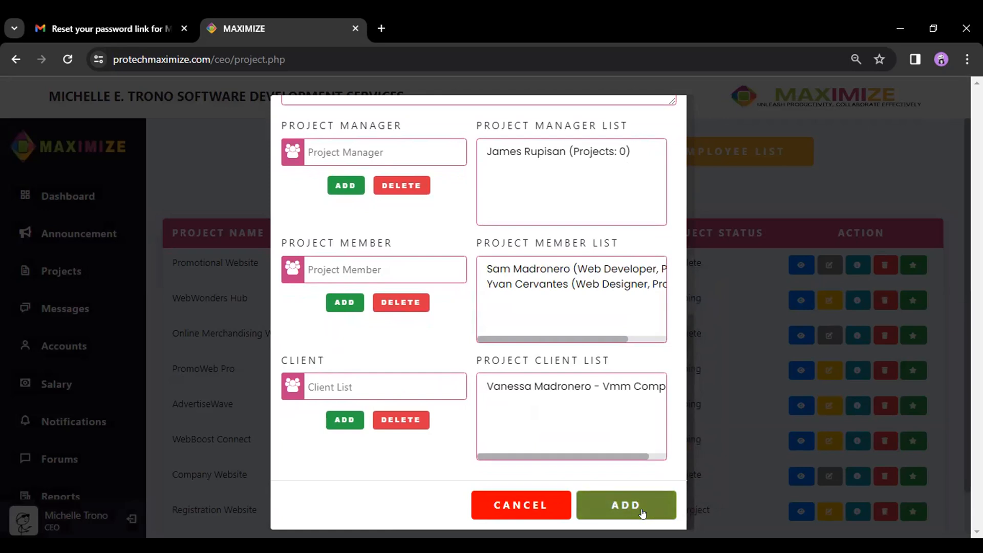
- Save the Official Website project and confirm it appears in the project table
click(643, 511)
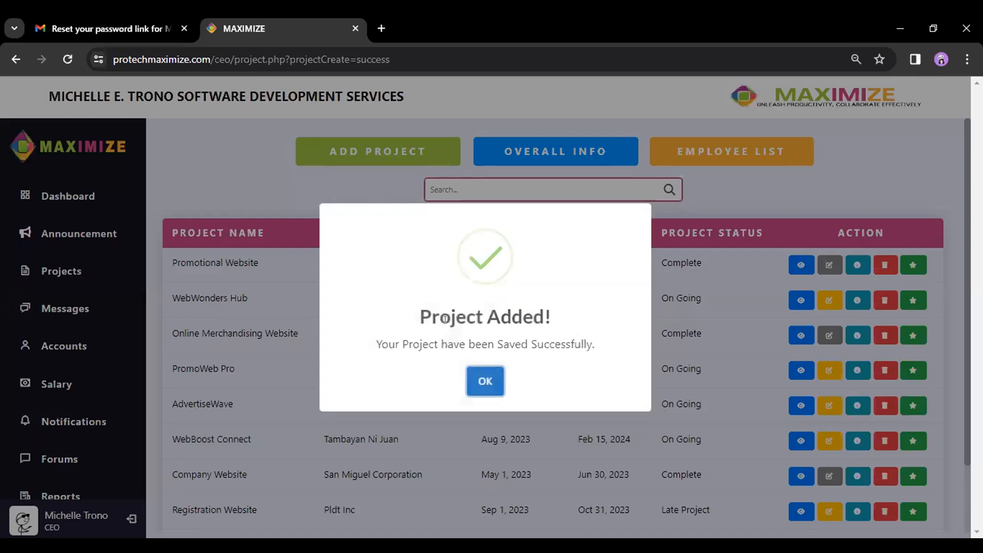
click(483, 381)
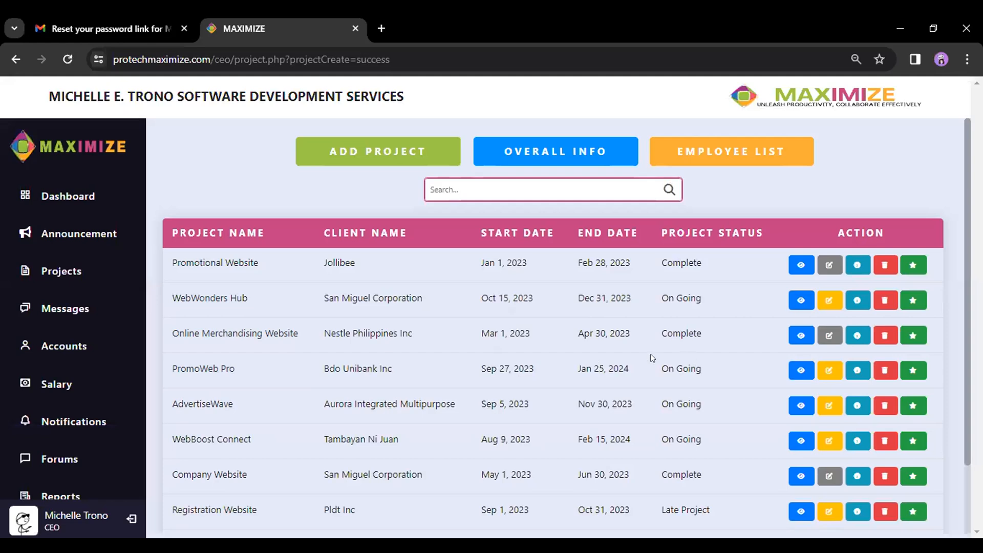
scroll(648, 365, down, 2)
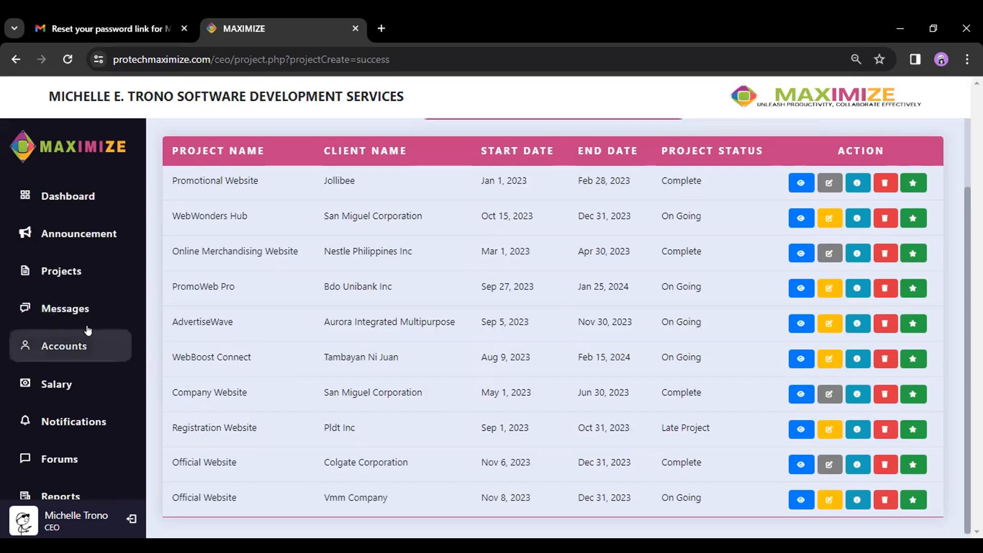
- Open the Employee accounts list under Accounts
click(64, 344)
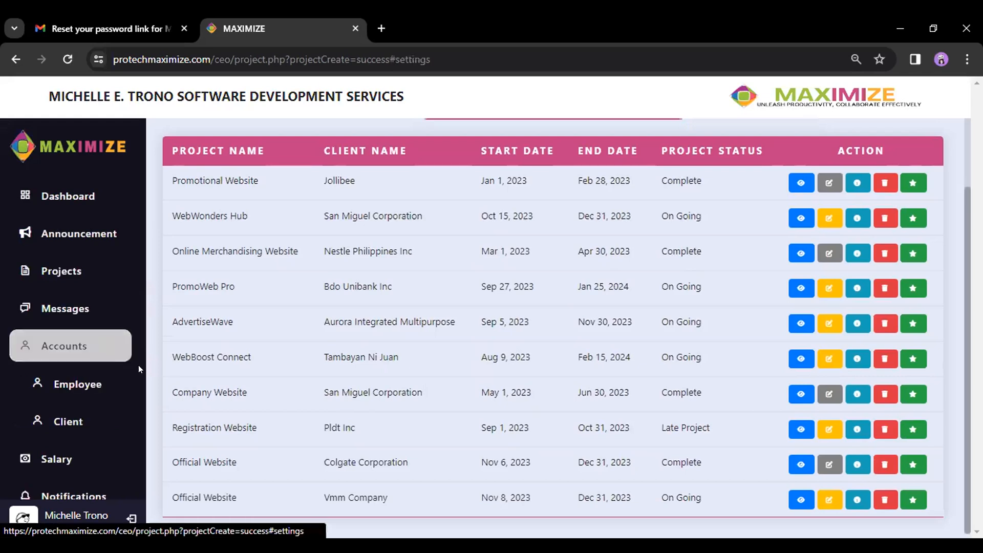
click(85, 388)
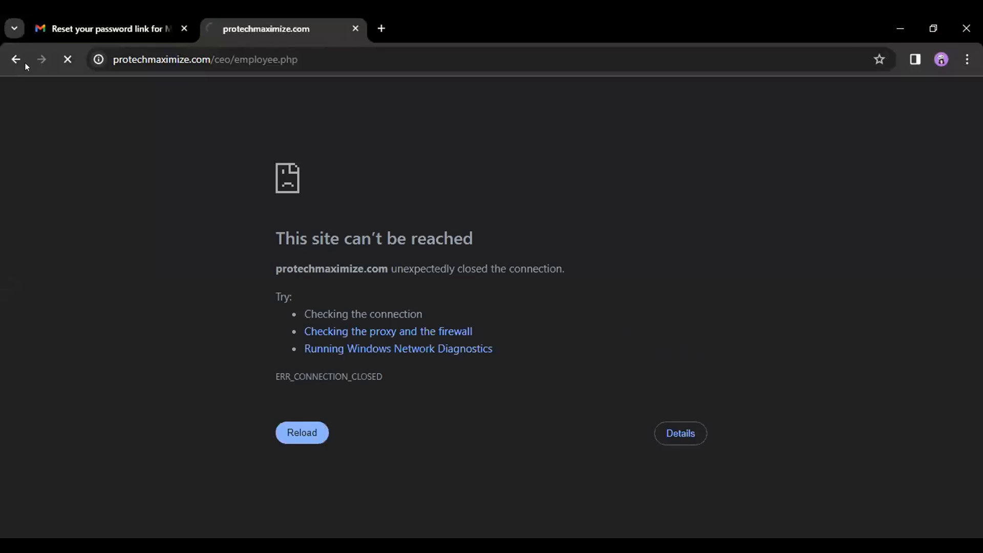
click(17, 63)
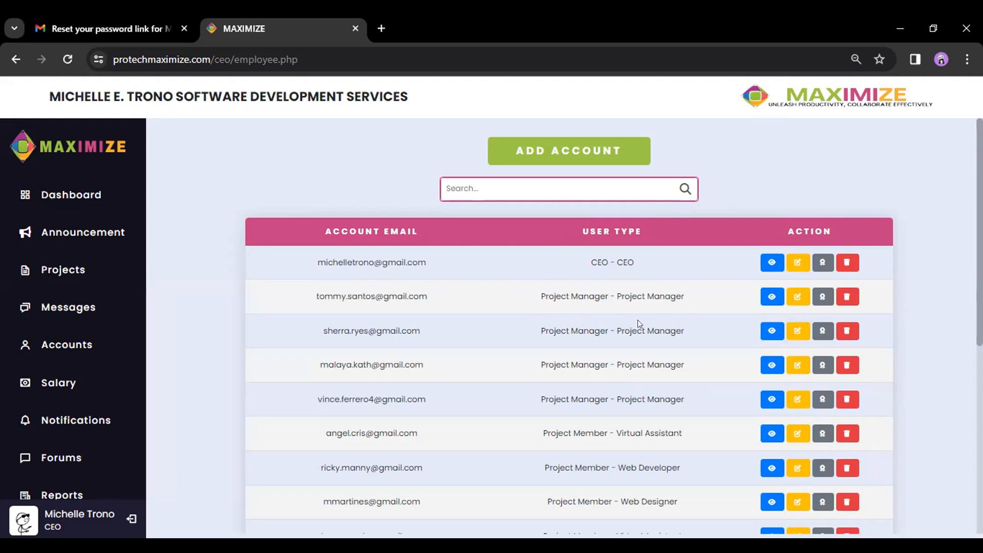
- Grant the project manager account LEVEL 1 - CEO access, then log out of the CEO account
click(822, 300)
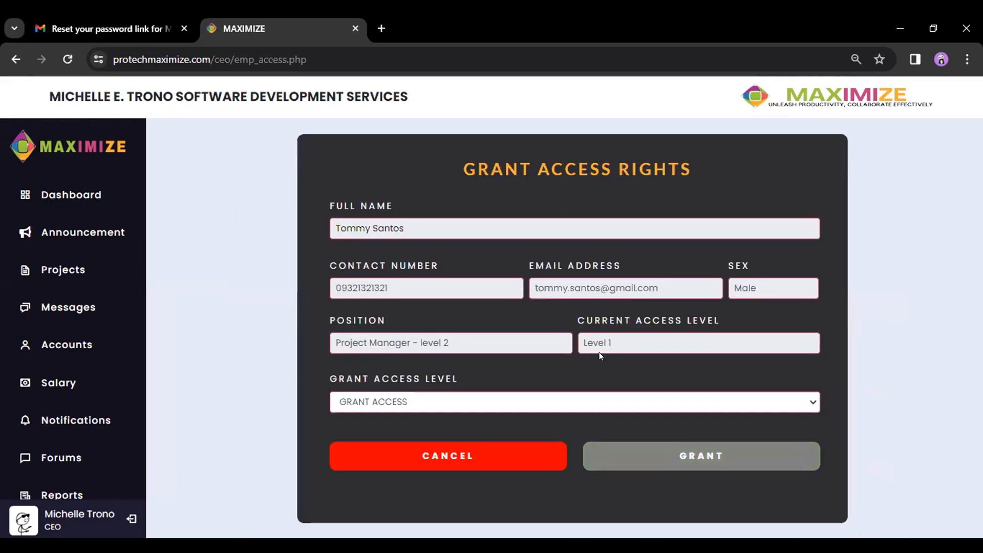
click(453, 403)
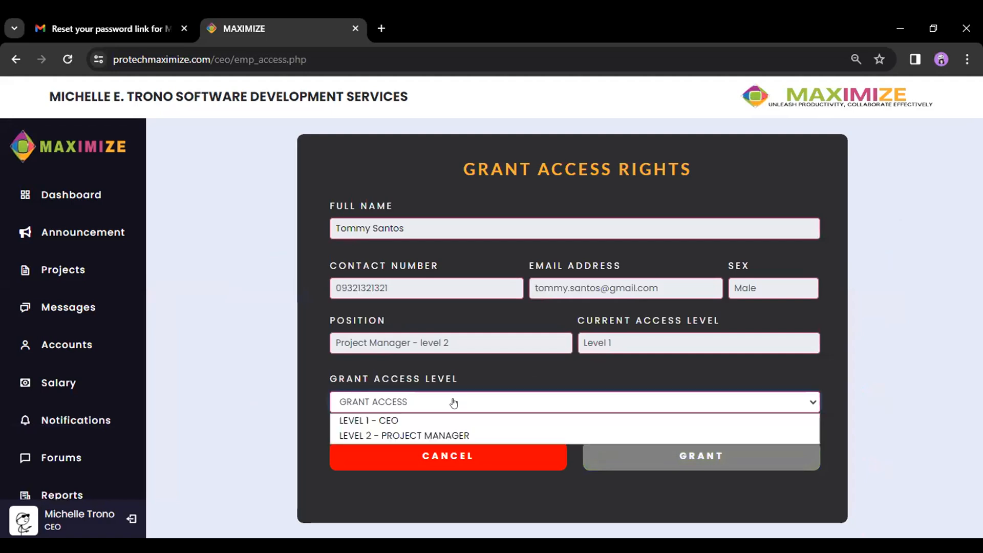
click(373, 419)
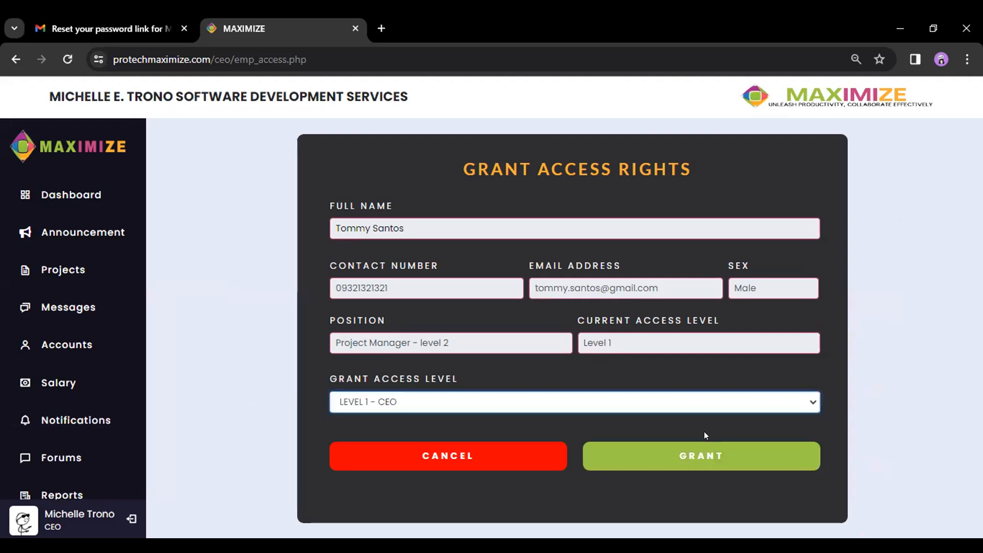
click(686, 461)
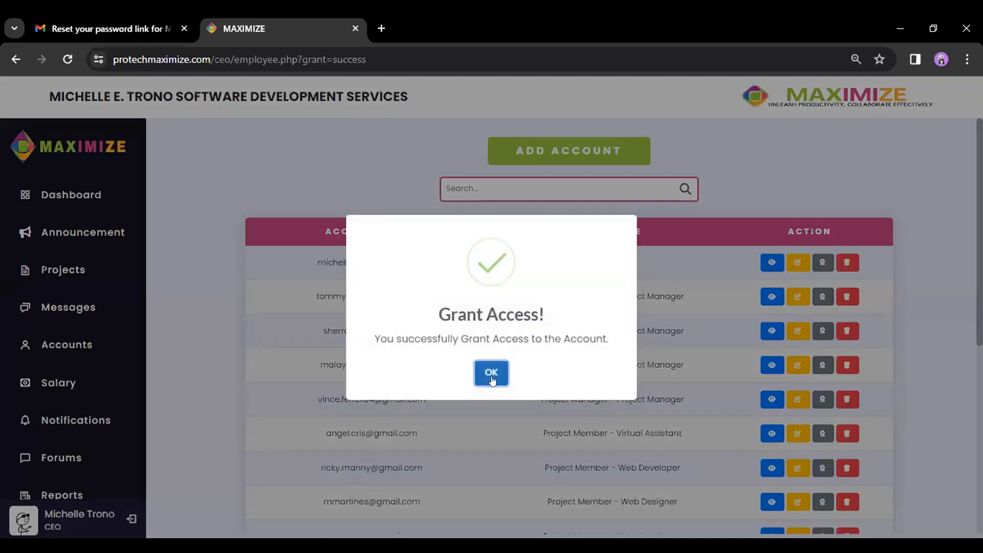
click(491, 370)
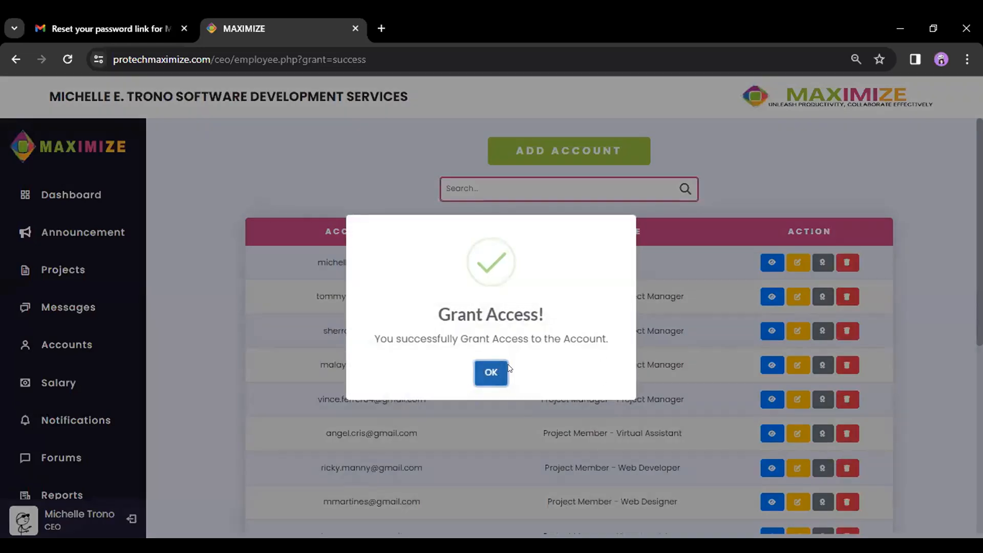
click(131, 519)
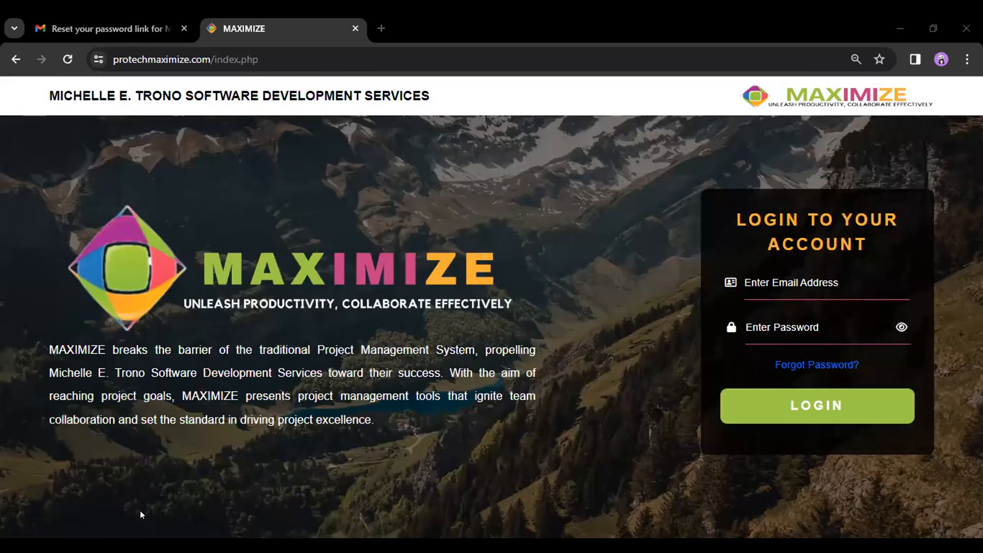
- Log in as the project manager with the saved e-mail and go to the Announcement board
click(812, 272)
key(ctrl+v)
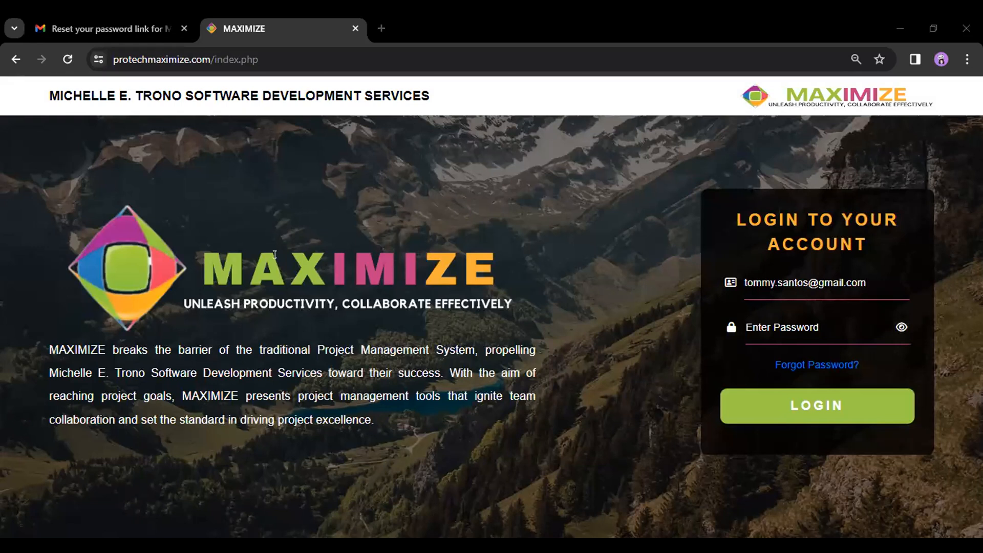
click(814, 405)
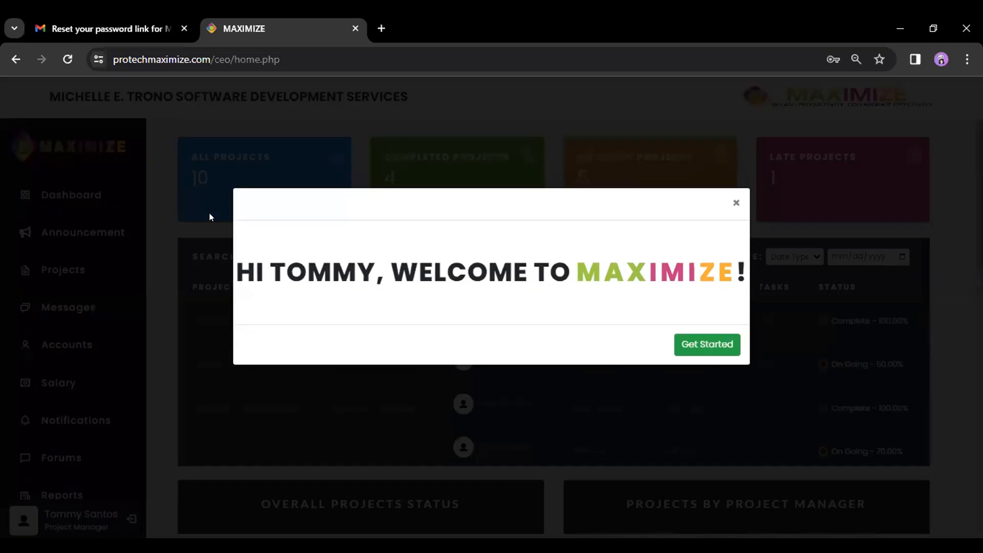
click(689, 346)
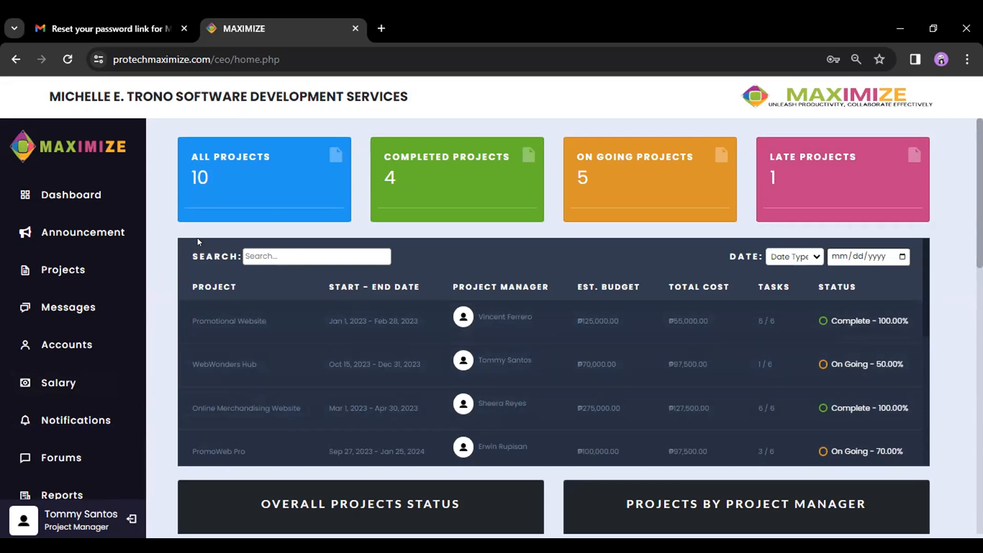
click(101, 228)
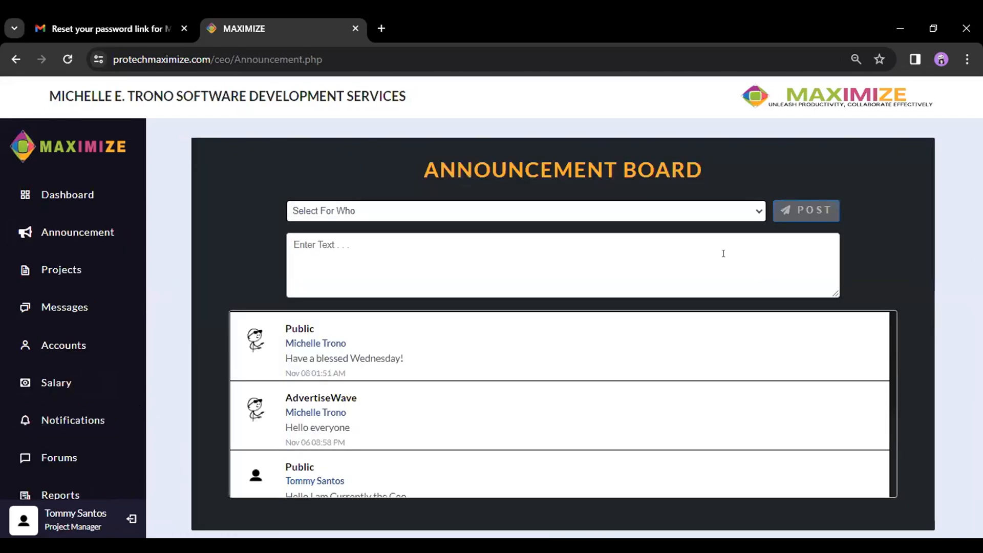
- Post a Public announcement reading 'Hi Everyone!' and log out of the project manager account
click(751, 210)
click(426, 224)
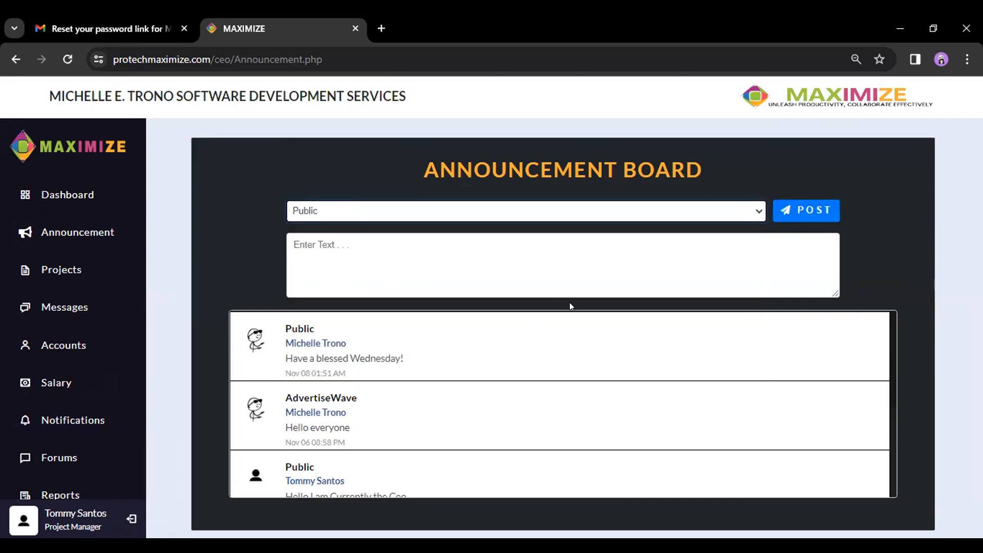
click(467, 249)
text(Hi Eve)
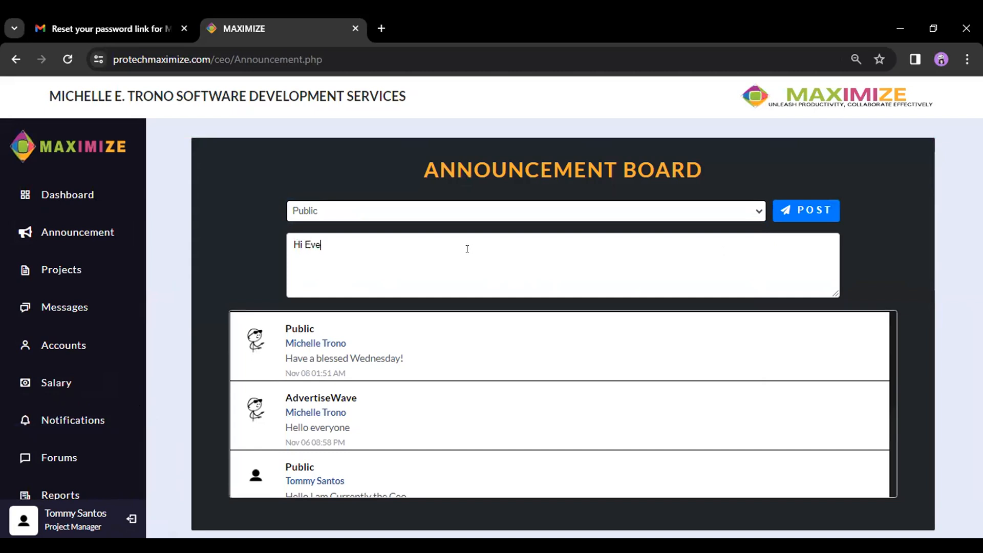
text(ryone!)
click(815, 210)
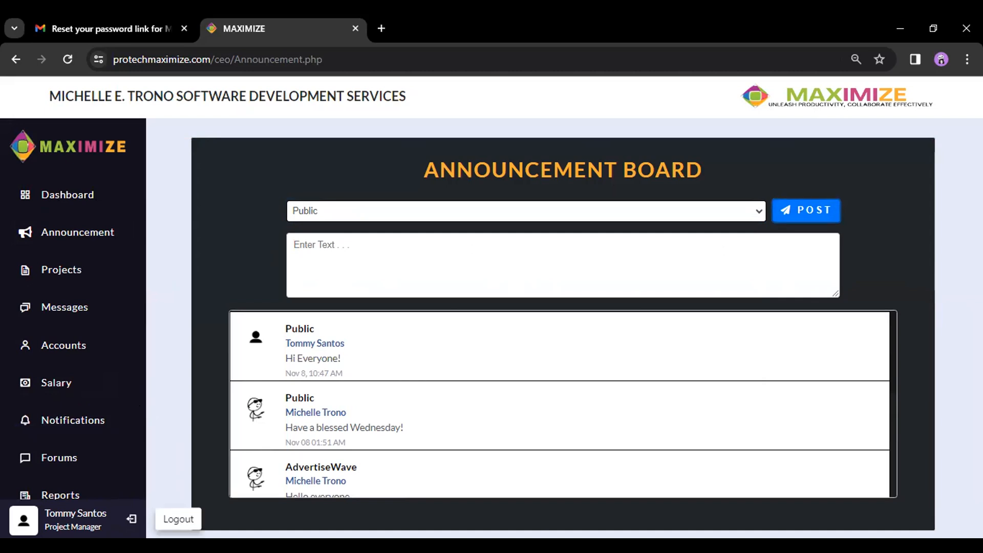
click(132, 518)
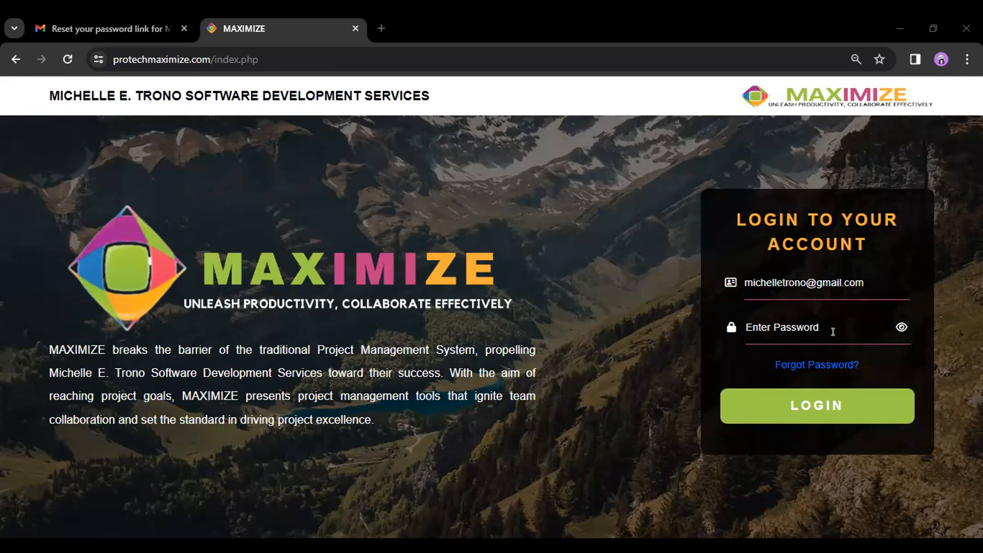
- Log back in with the CEO account and view the Announcement Board
click(817, 406)
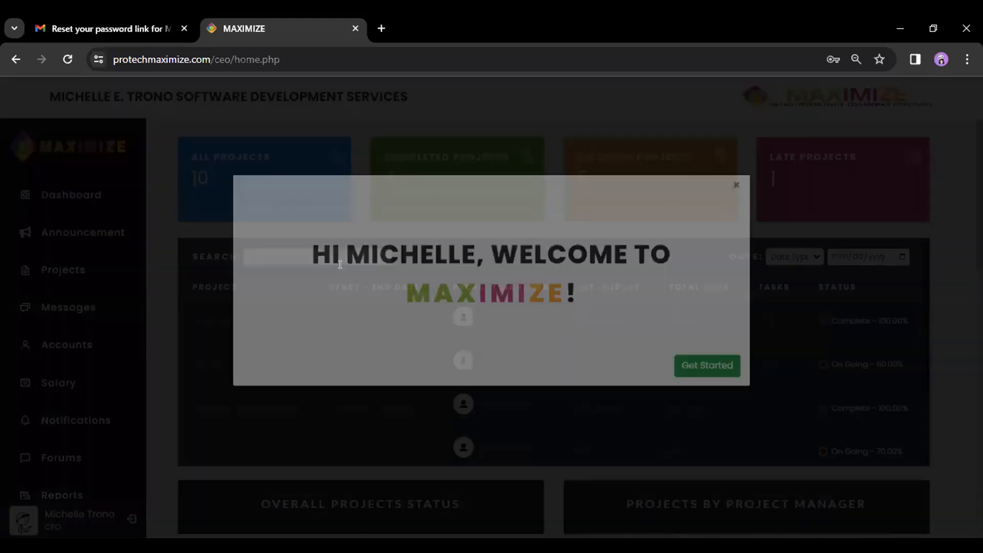
click(708, 372)
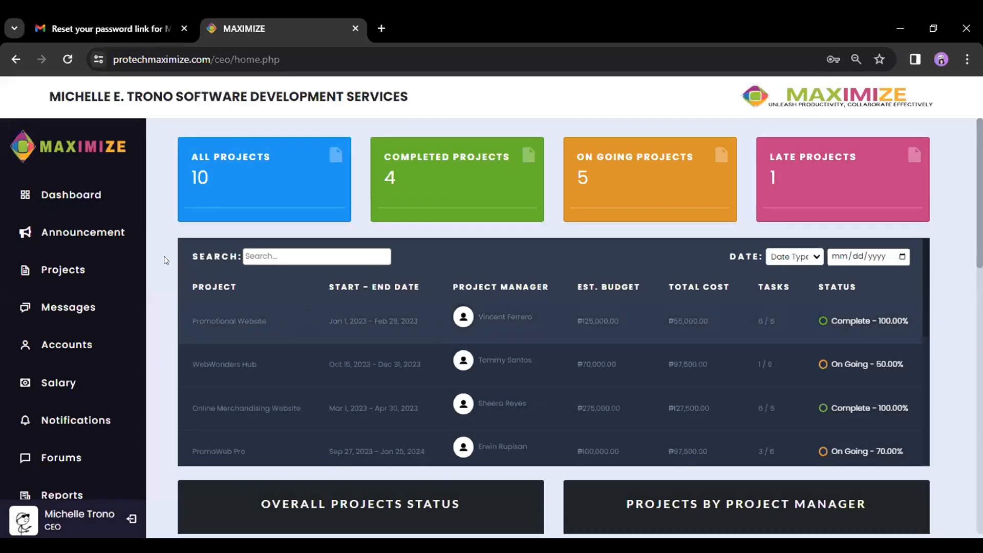
click(77, 232)
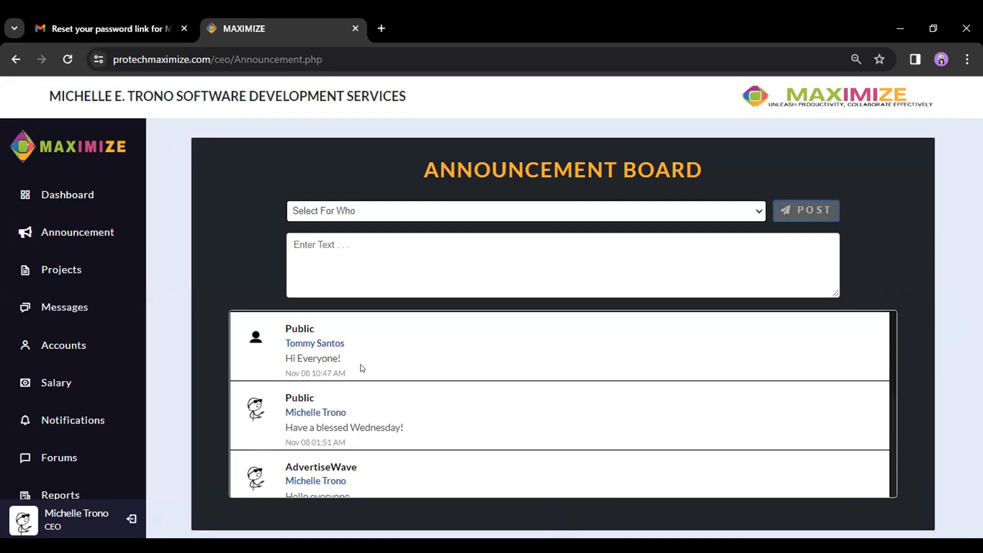
drag(372, 368, 269, 333)
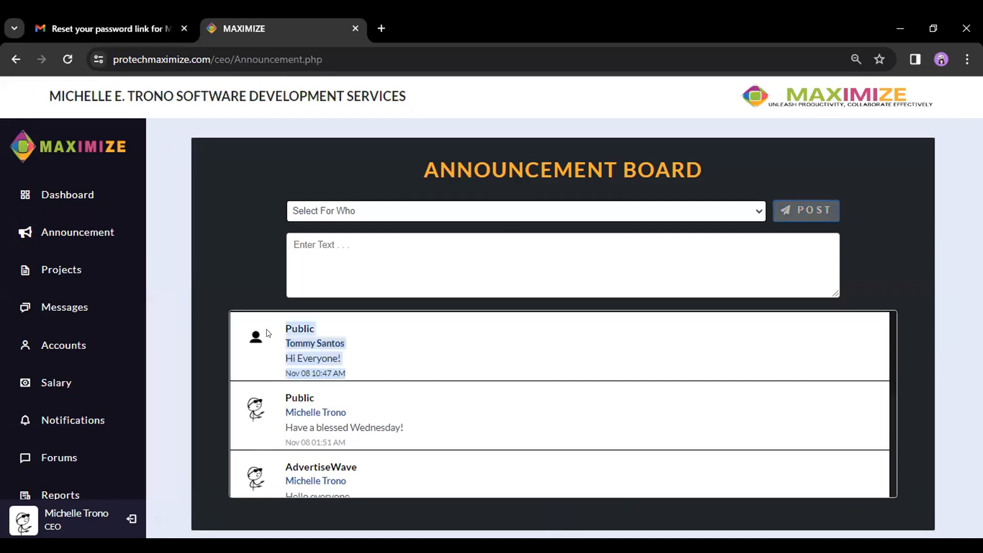
click(228, 232)
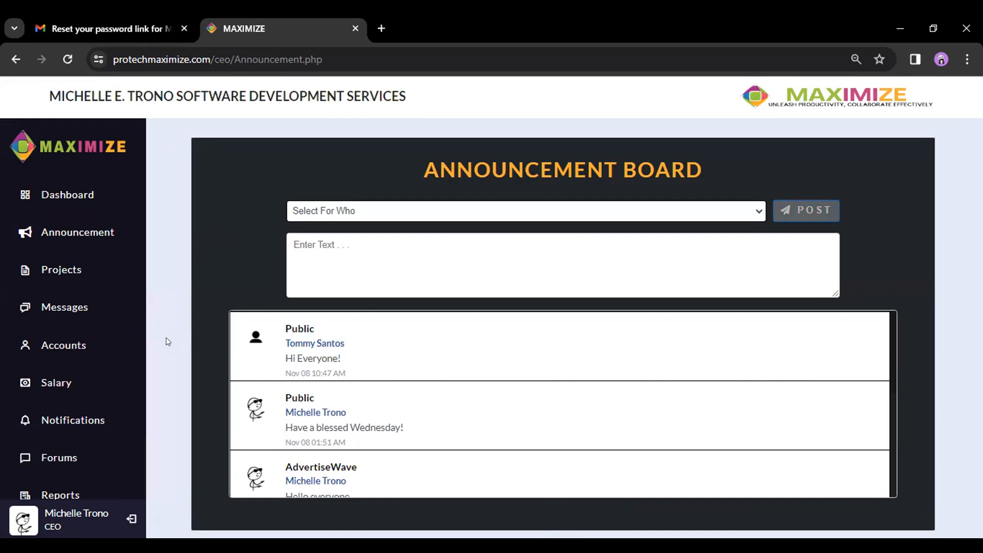
- Open the Audit Trail log from further down the sidebar
scroll(76, 350, down, 1)
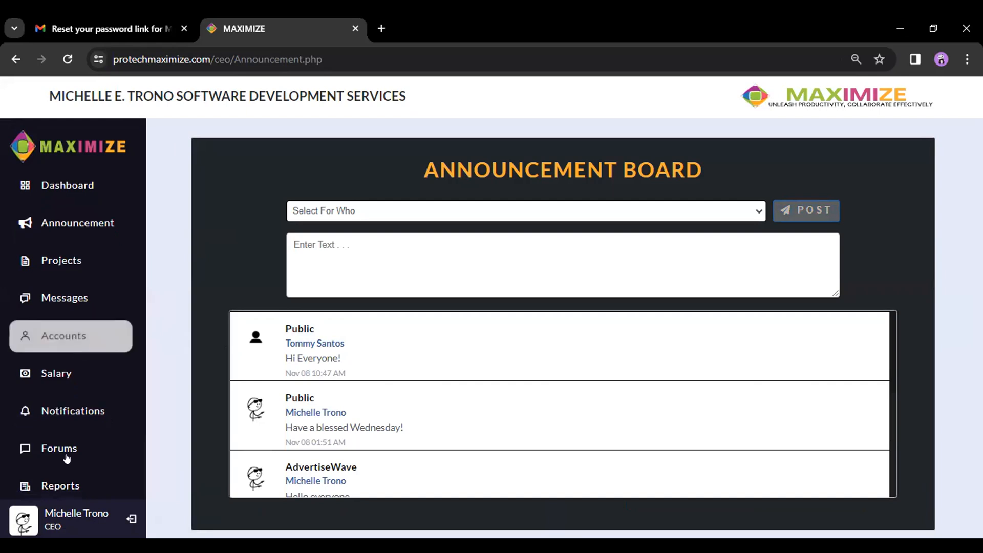
scroll(66, 481, down, 2)
click(67, 480)
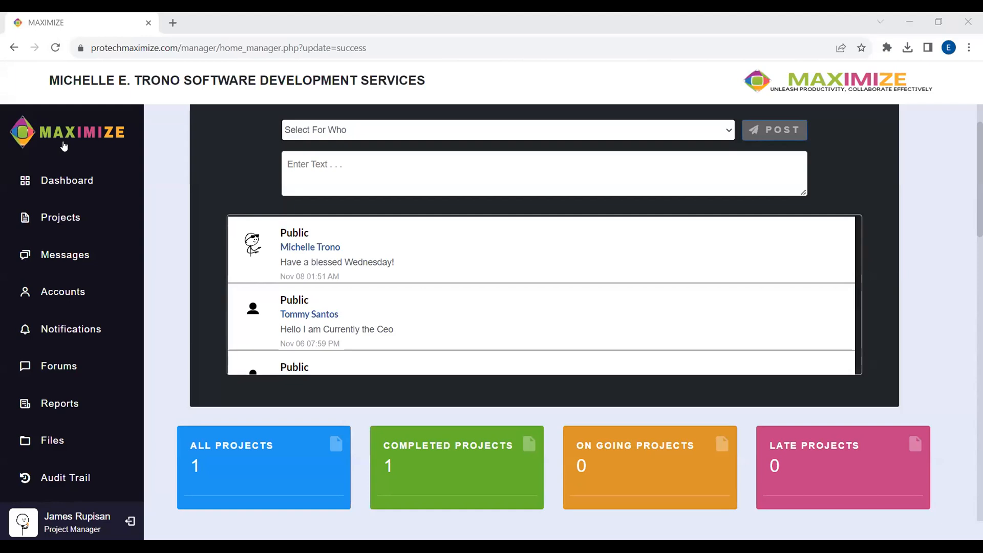
- Log out and sign in to the project manager account with the saved e-mail and password
click(130, 521)
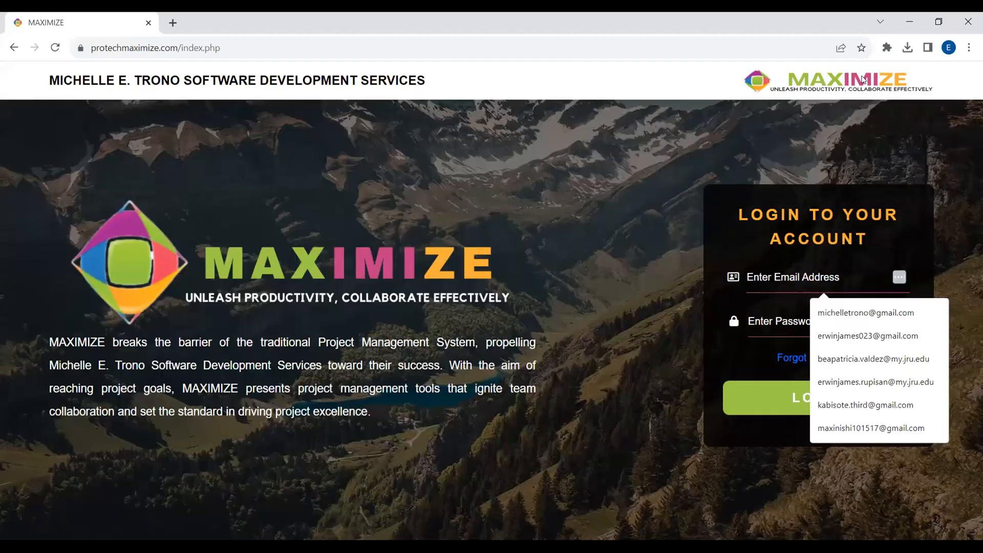
click(870, 336)
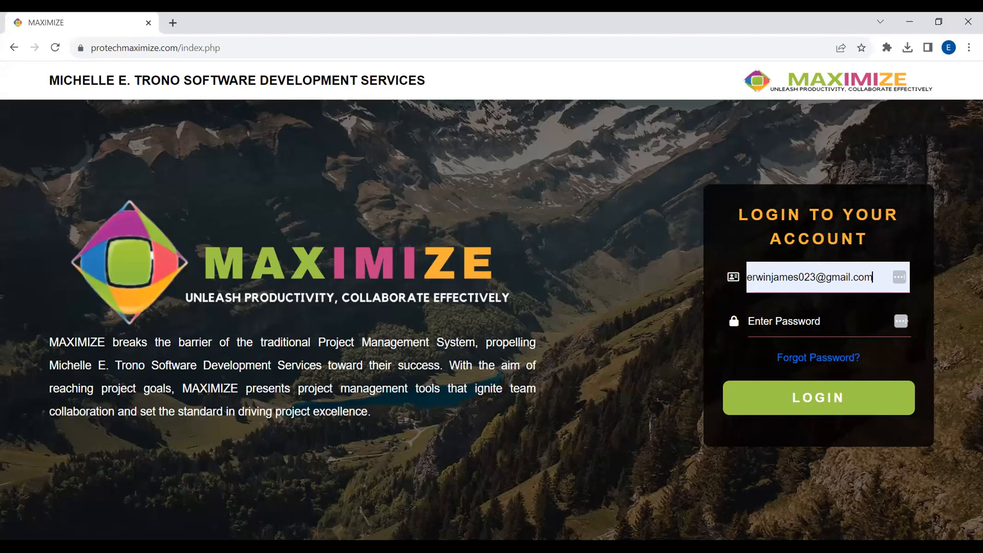
click(665, 303)
key(ctrl+v)
click(754, 389)
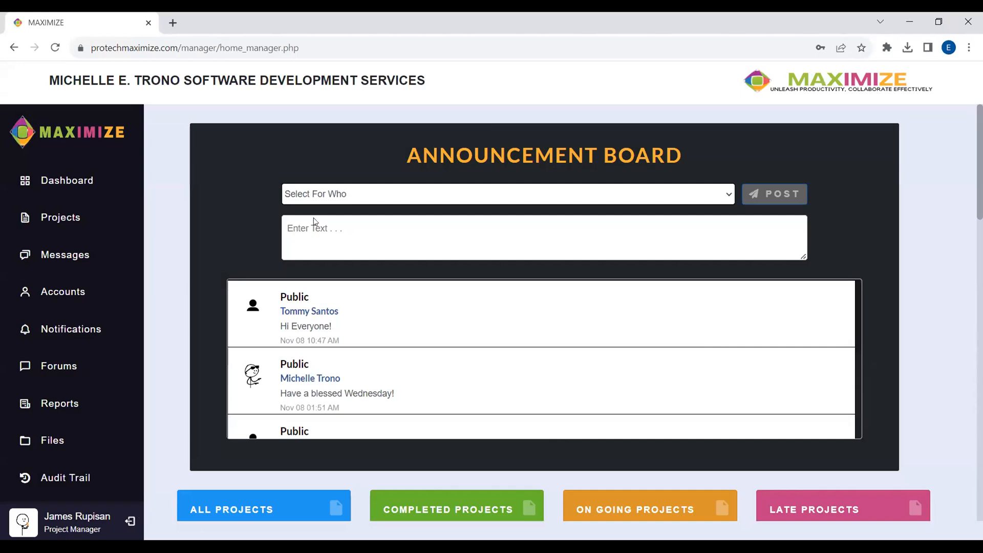
- Address a new announcement to the Official Website project
click(472, 193)
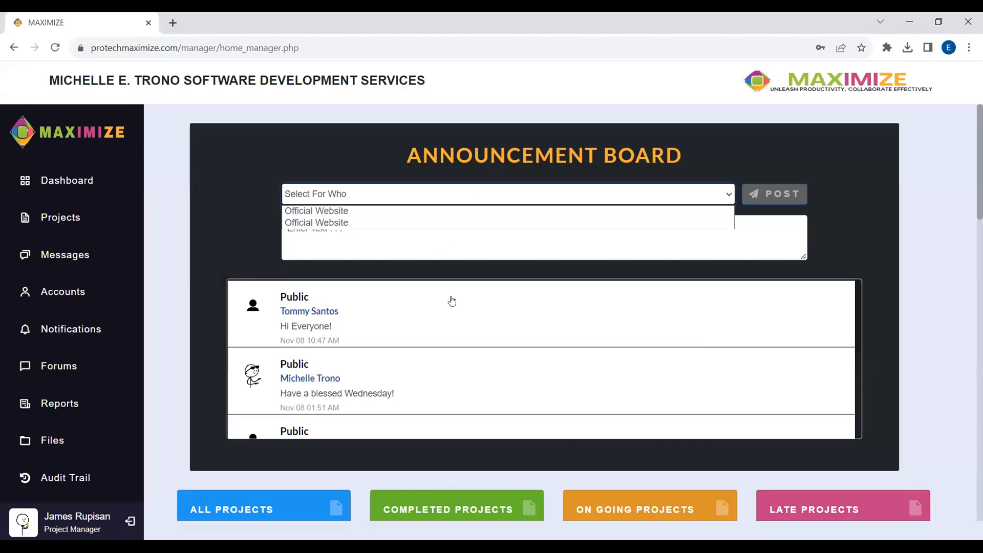
click(317, 296)
scroll(302, 373, down, 4)
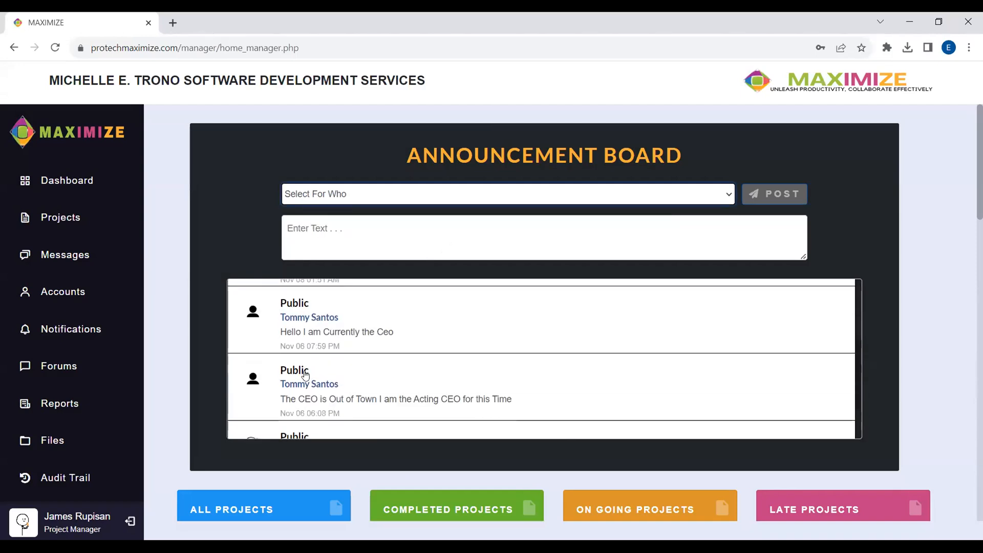
scroll(323, 365, up, 4)
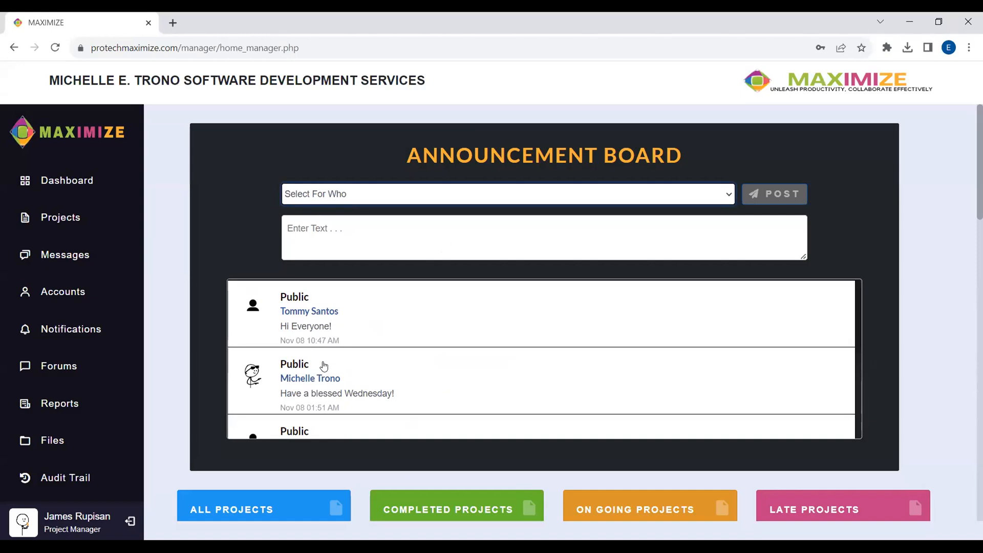
click(350, 203)
click(356, 211)
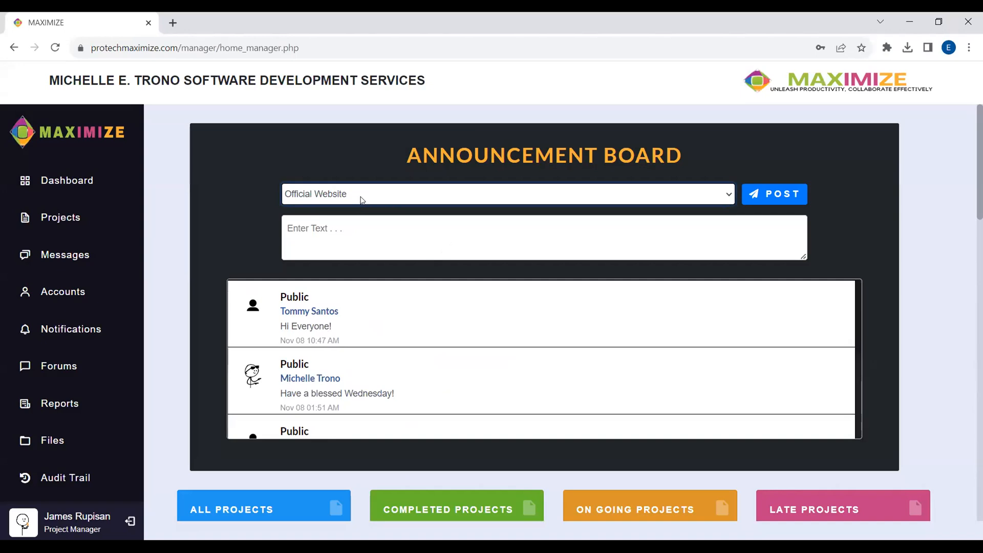
- Enter 'Hello' as the announcement text and post it
click(441, 225)
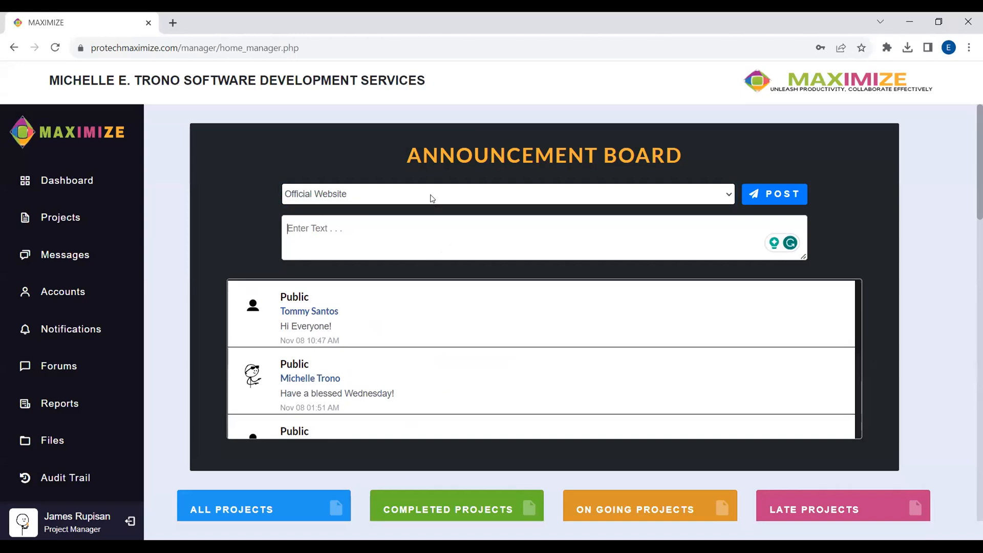
click(432, 199)
click(432, 221)
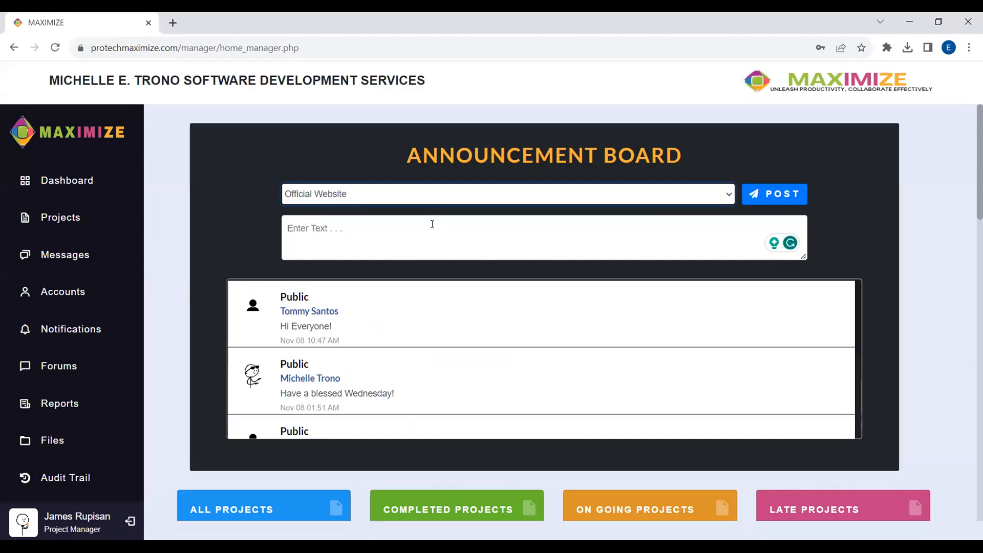
text(Hello)
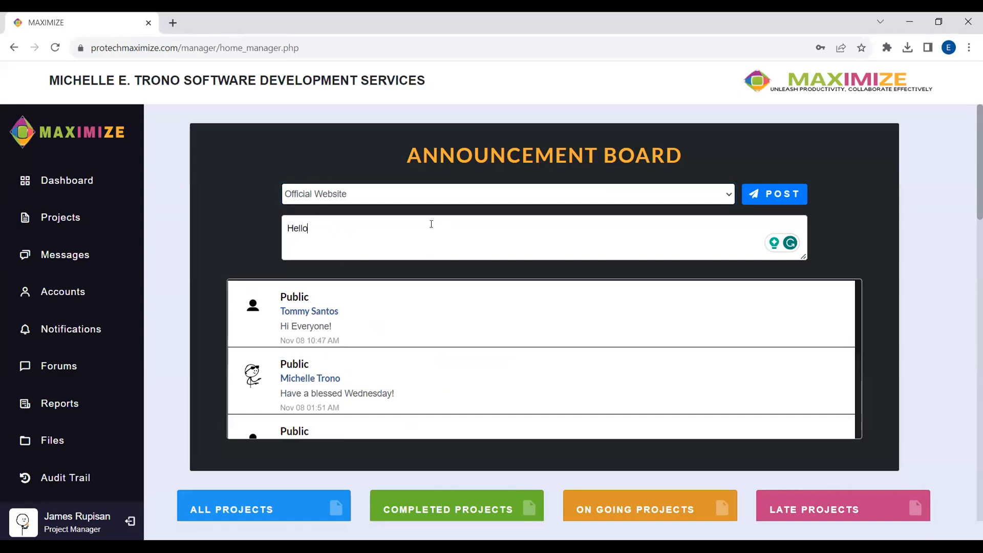
click(792, 194)
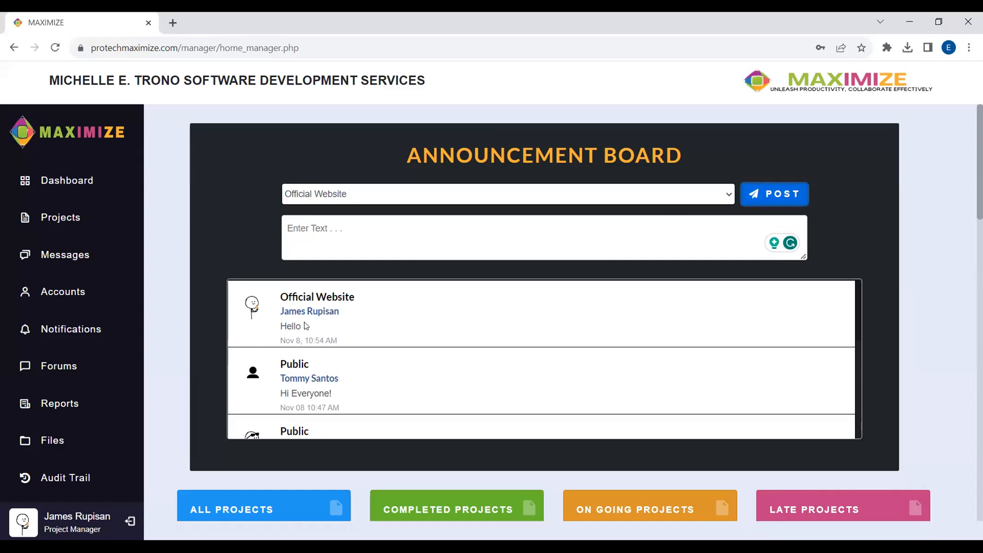
scroll(589, 338, down, 5)
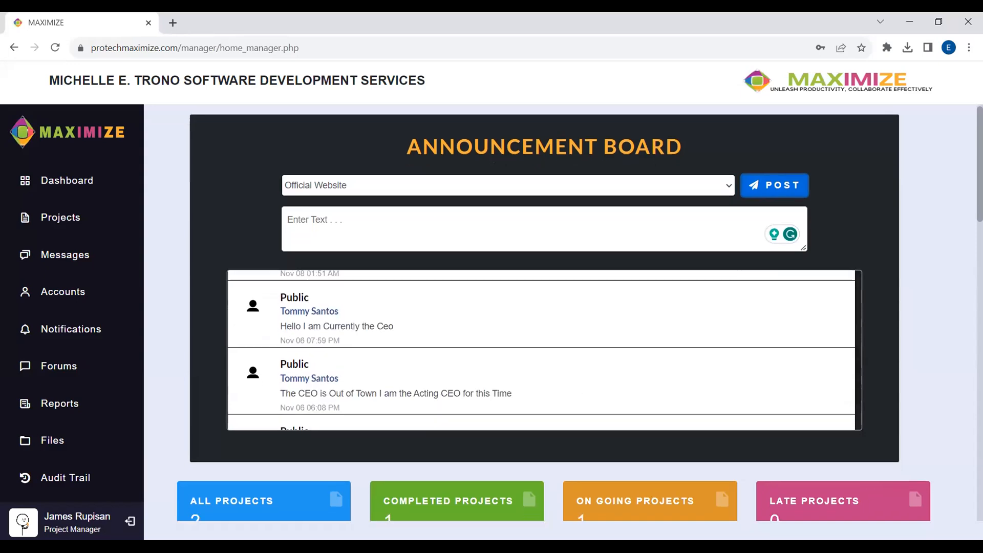
scroll(914, 327, down, 6)
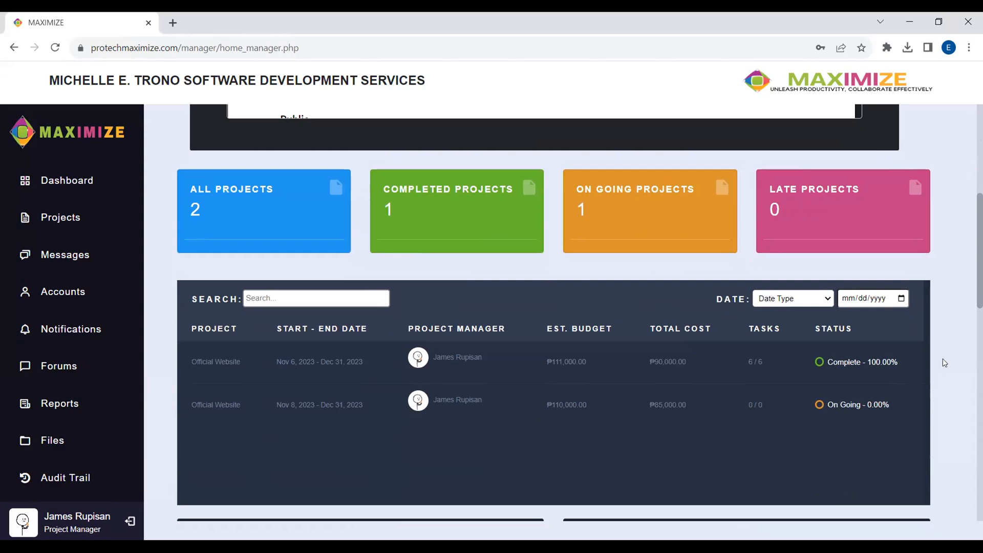
scroll(942, 363, down, 8)
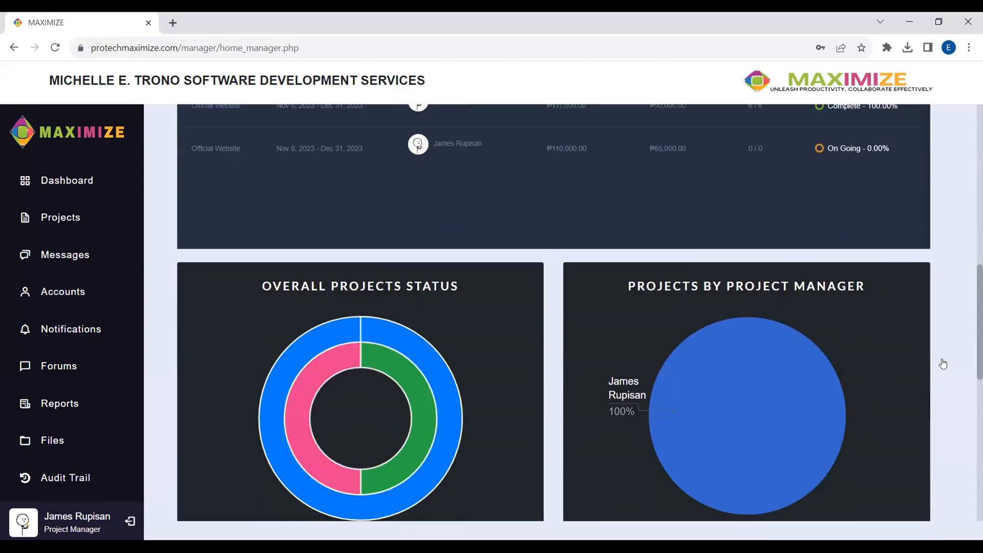
scroll(943, 363, down, 3)
scroll(943, 364, up, 4)
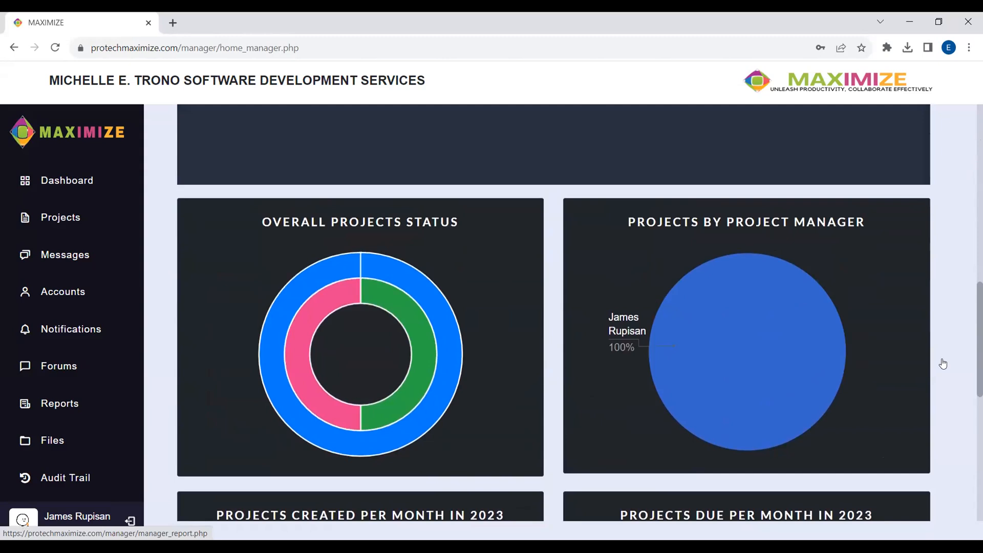
scroll(943, 364, down, 6)
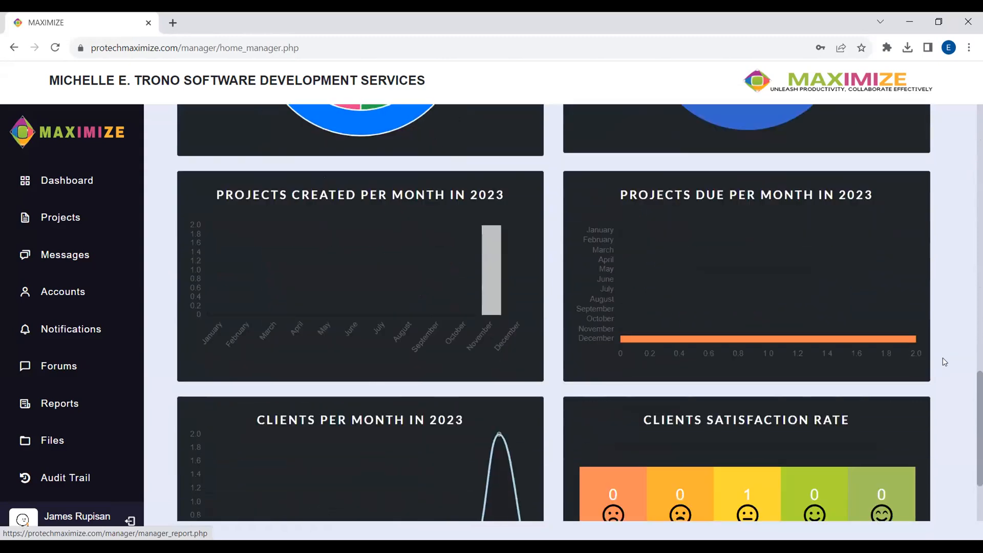
scroll(944, 362, down, 3)
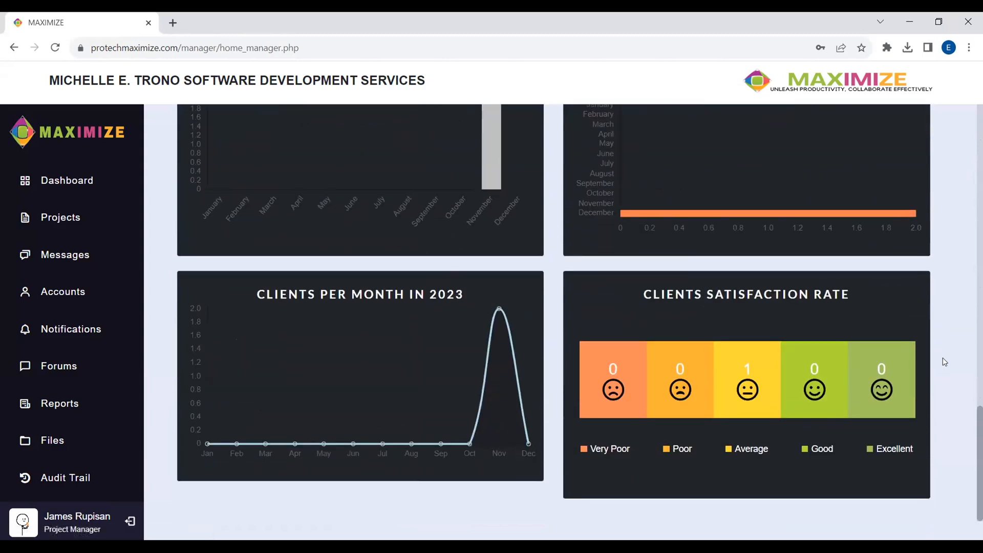
scroll(944, 362, up, 6)
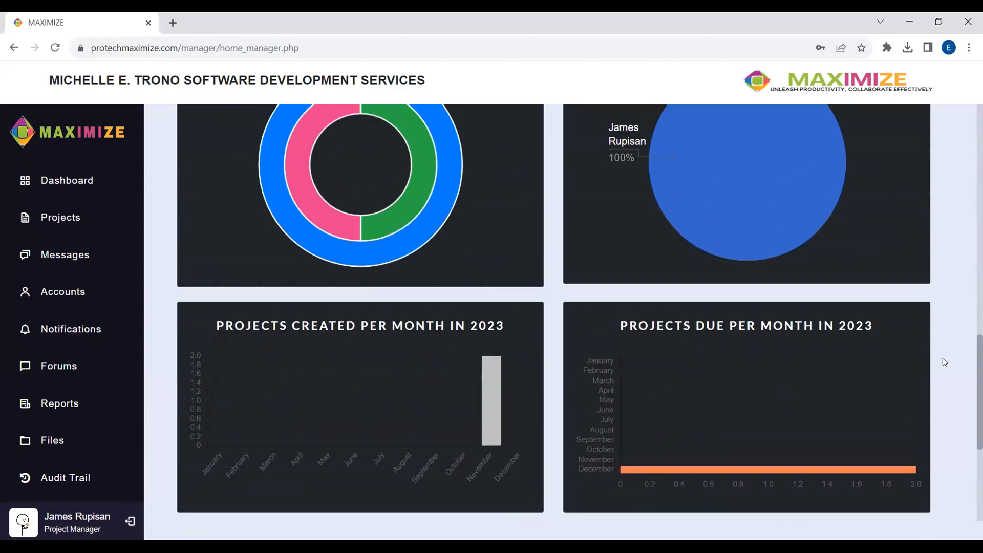
scroll(944, 362, up, 9)
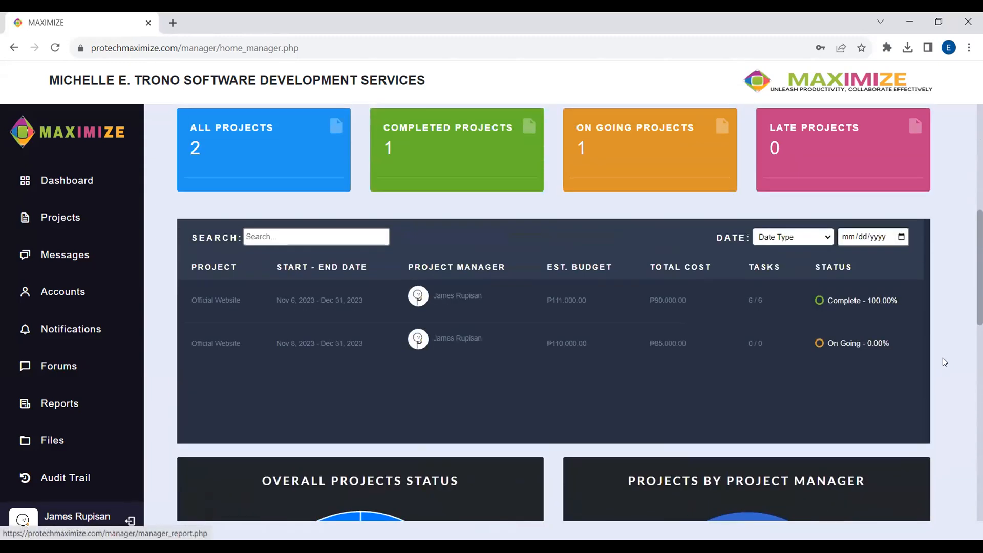
scroll(944, 362, up, 6)
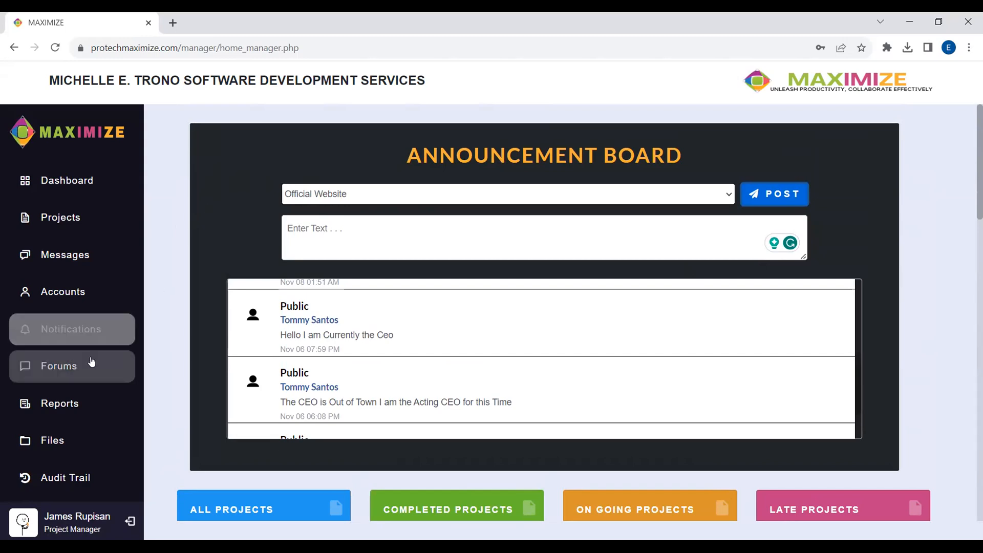
- Open the notification about being added to the Official Website group chat
click(89, 331)
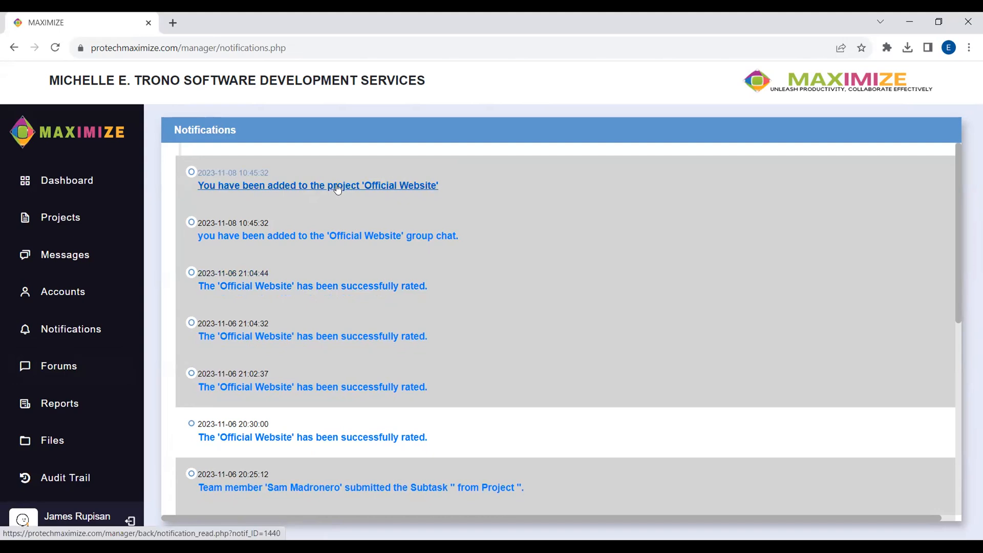
click(348, 235)
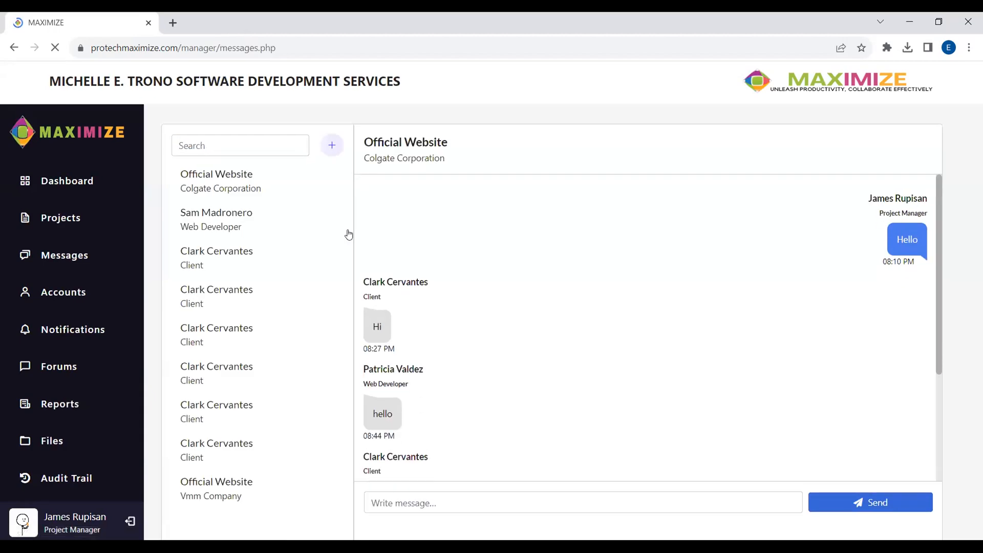
- Send 'Hello everyone This is our GC' in the Vmm Company Official Website group chat
scroll(576, 256, down, 1)
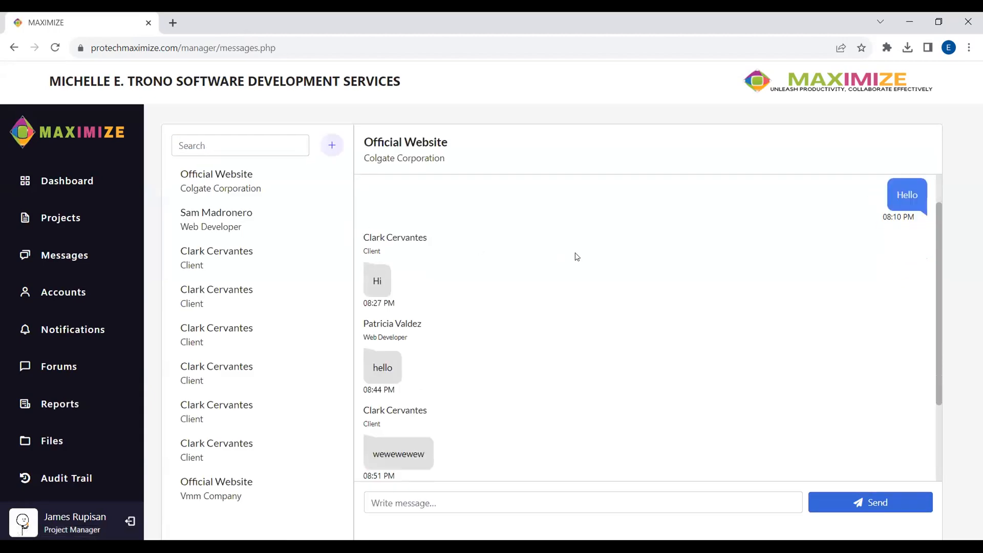
scroll(577, 257, up, 1)
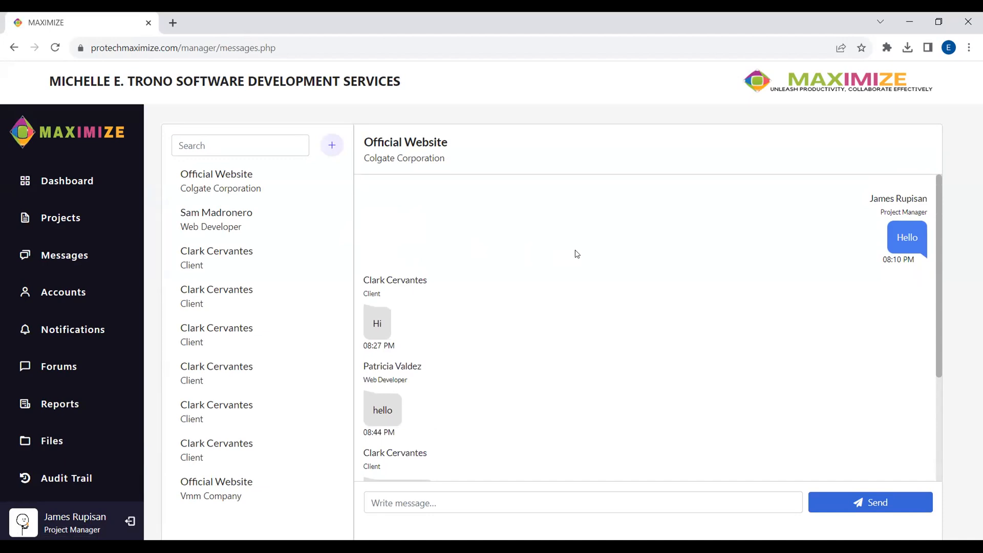
scroll(600, 282, down, 3)
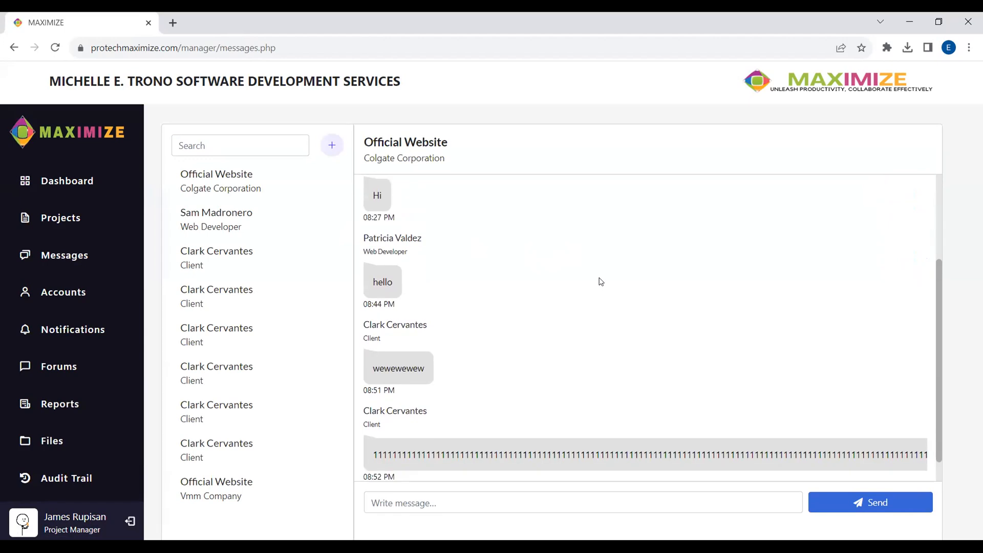
scroll(601, 281, down, 1)
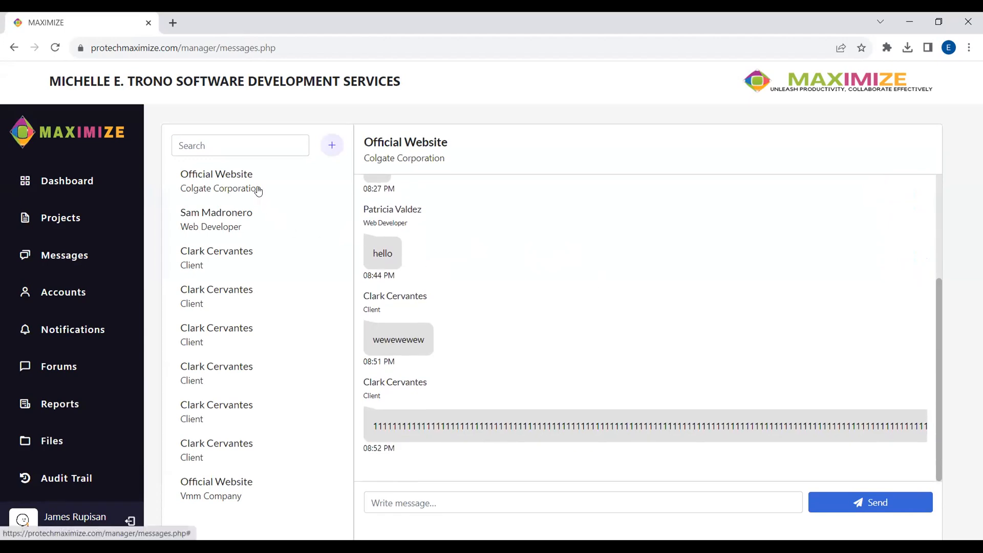
click(221, 484)
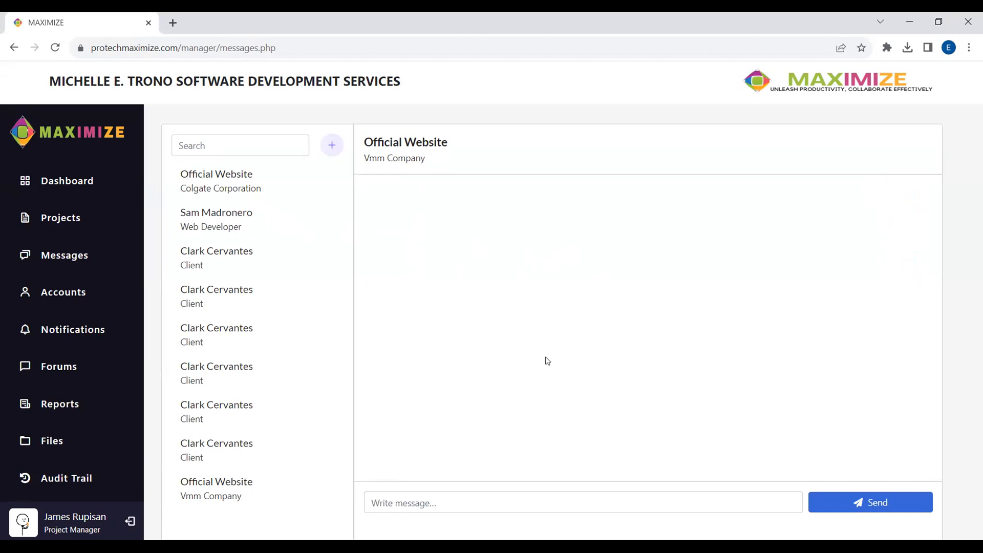
click(472, 501)
text(Hello everyone)
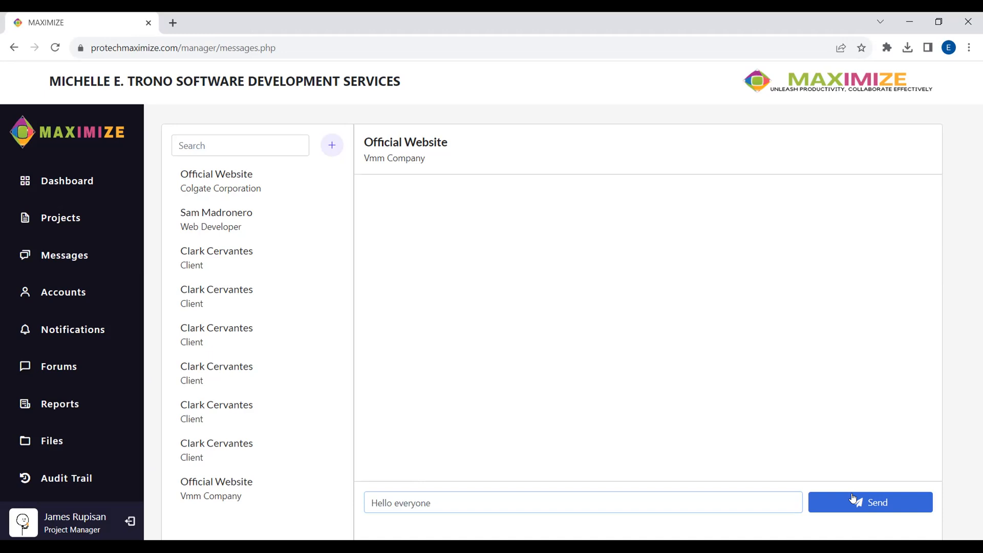
text( t)
key(BackSpace)
text(This is our GC)
click(842, 509)
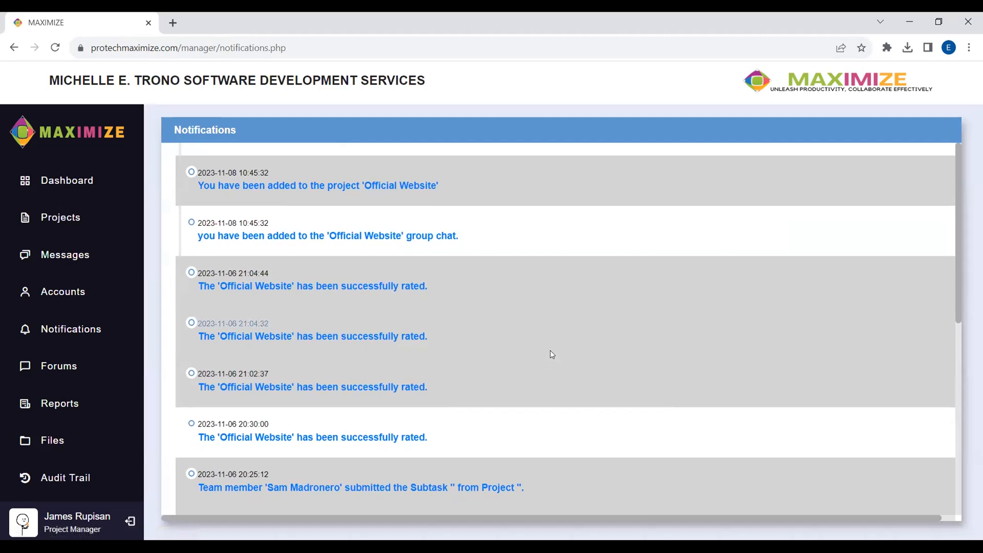
- Open the Official Website project from its added-to-project notification
click(390, 185)
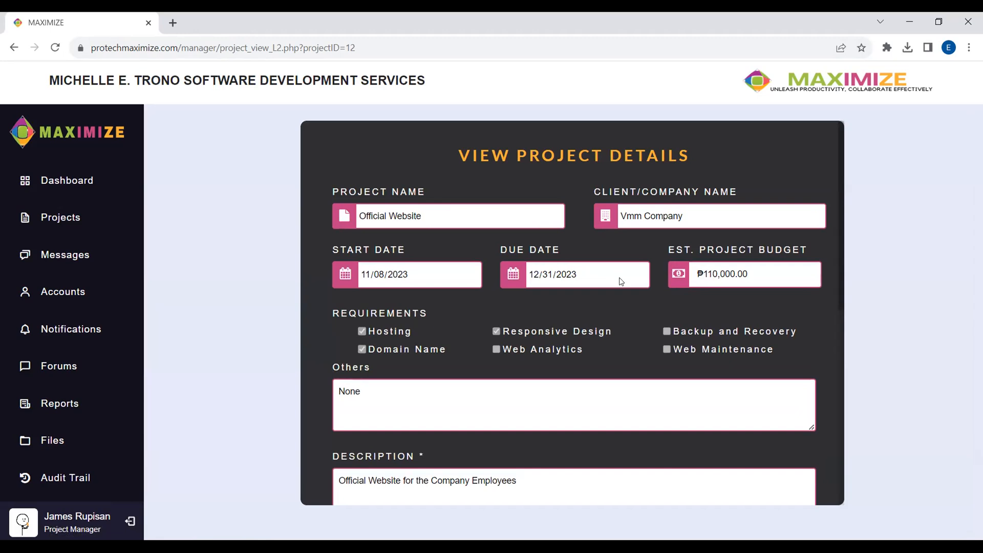
- Scroll through the Vmm Company project details and cancel back to the Projects list
scroll(622, 279, down, 8)
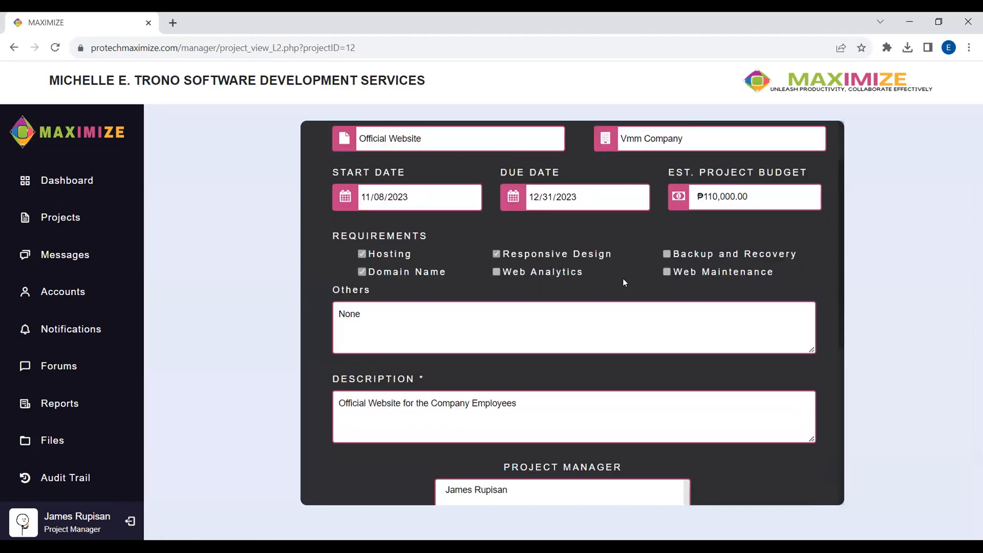
click(531, 463)
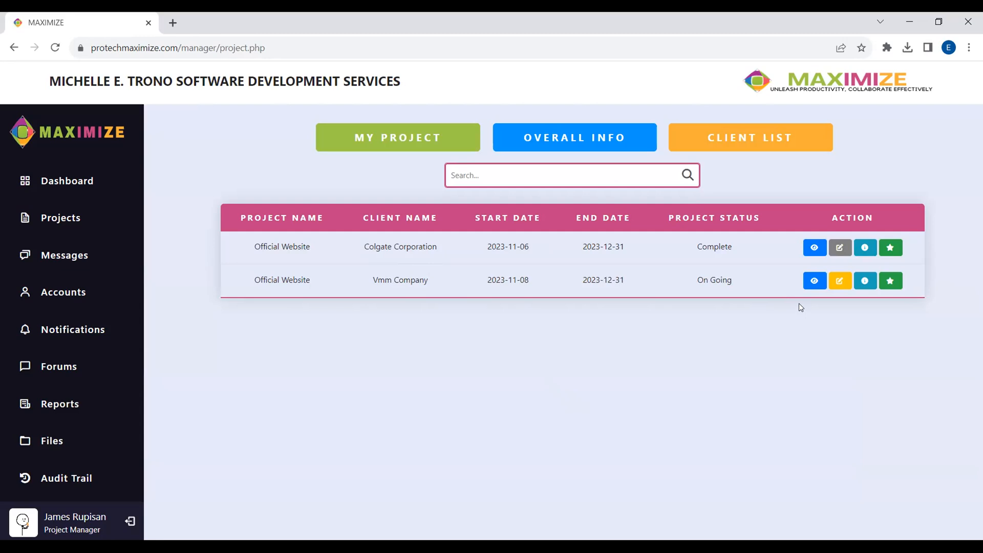
- Open the Vmm Company Official Website project details and go to its empty task page
click(814, 281)
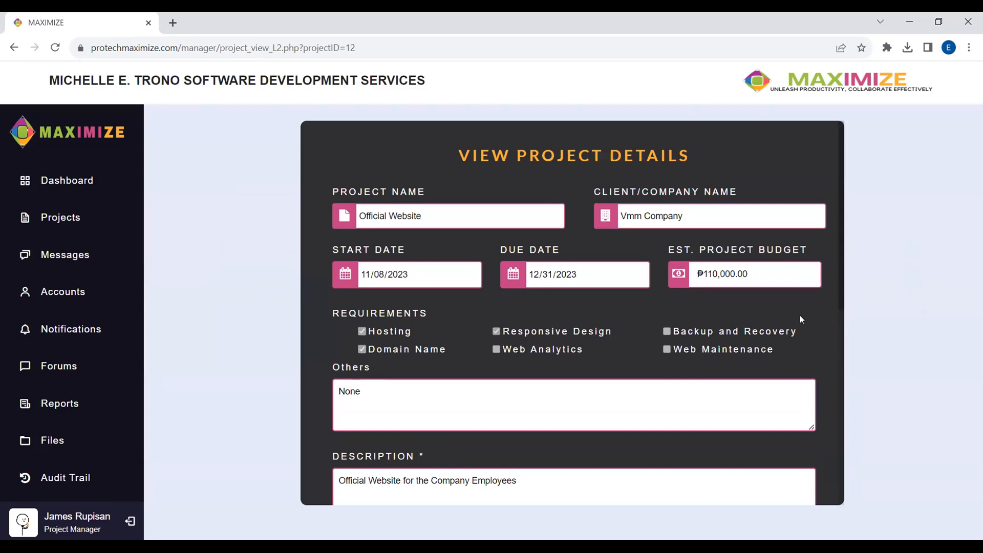
scroll(801, 319, down, 10)
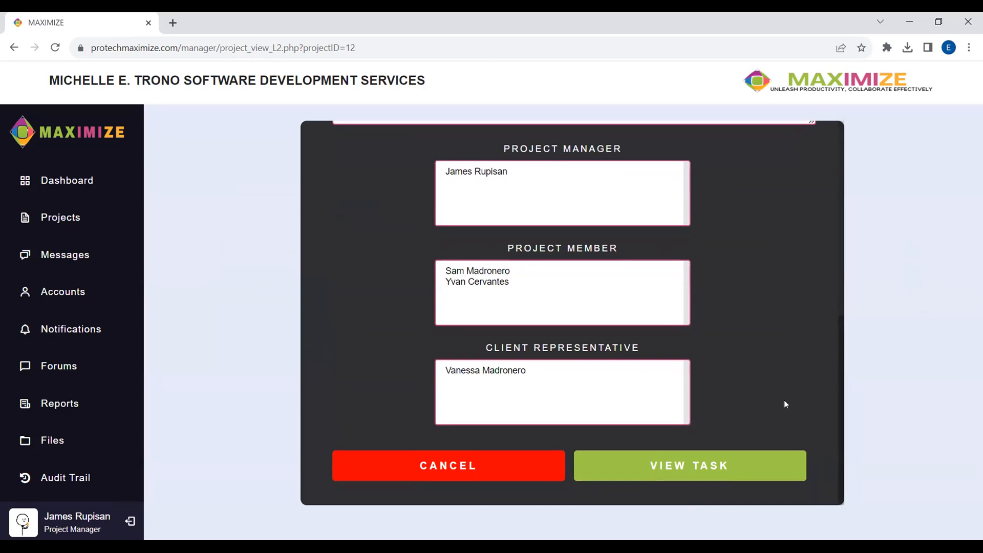
click(762, 455)
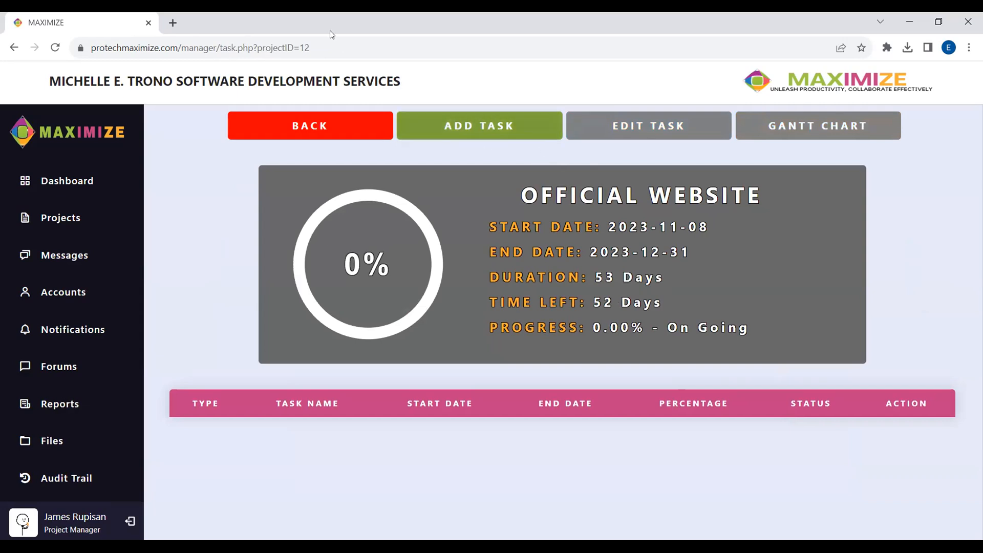
- Start a new task named Drive and Domain, dated 11/08/2023 to 11/18/2023
click(447, 125)
scroll(563, 268, down, 1)
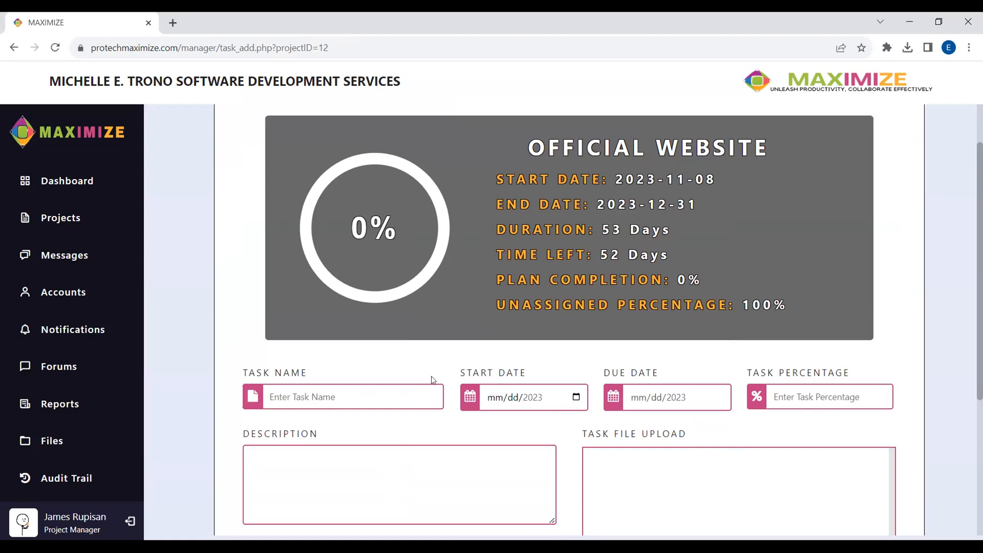
click(432, 397)
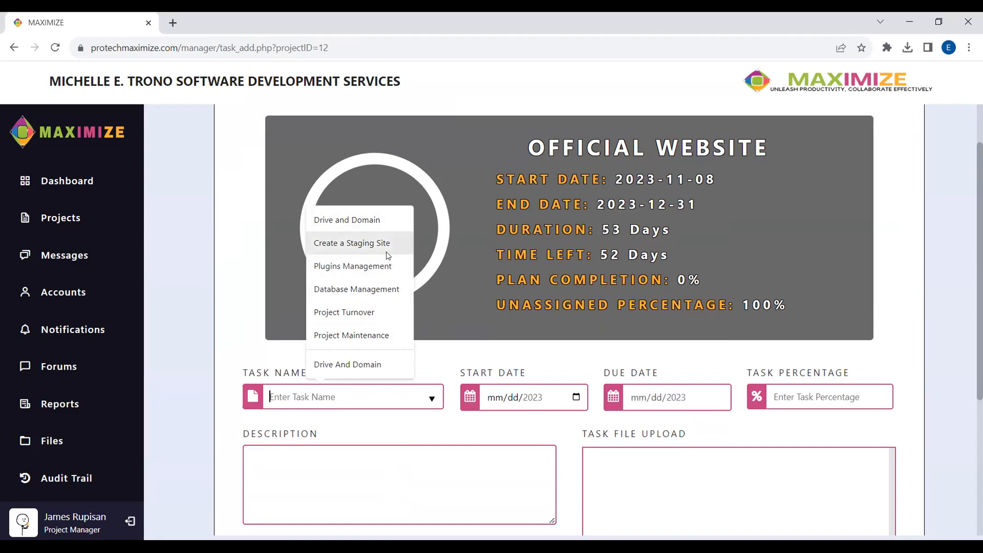
click(387, 220)
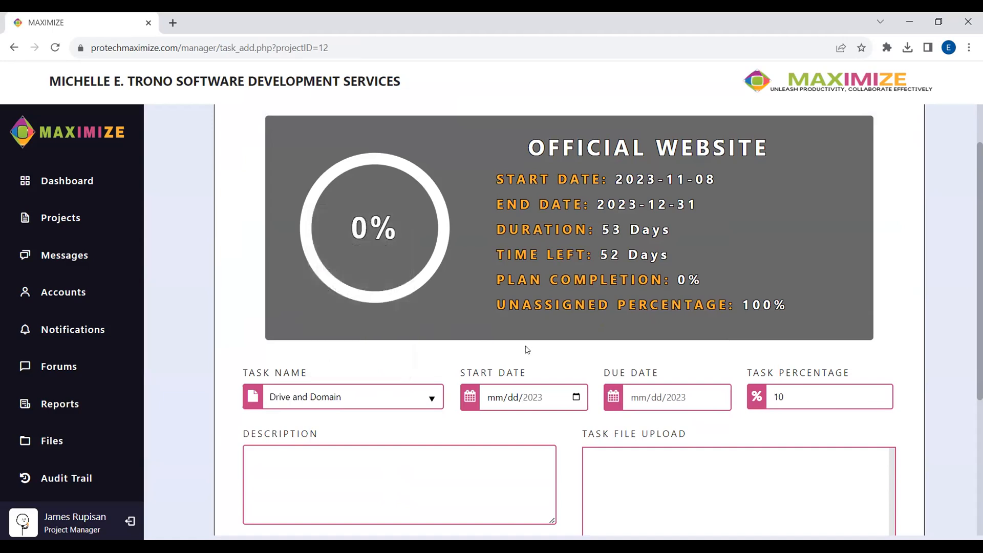
scroll(546, 350, down, 1)
scroll(545, 350, down, 1)
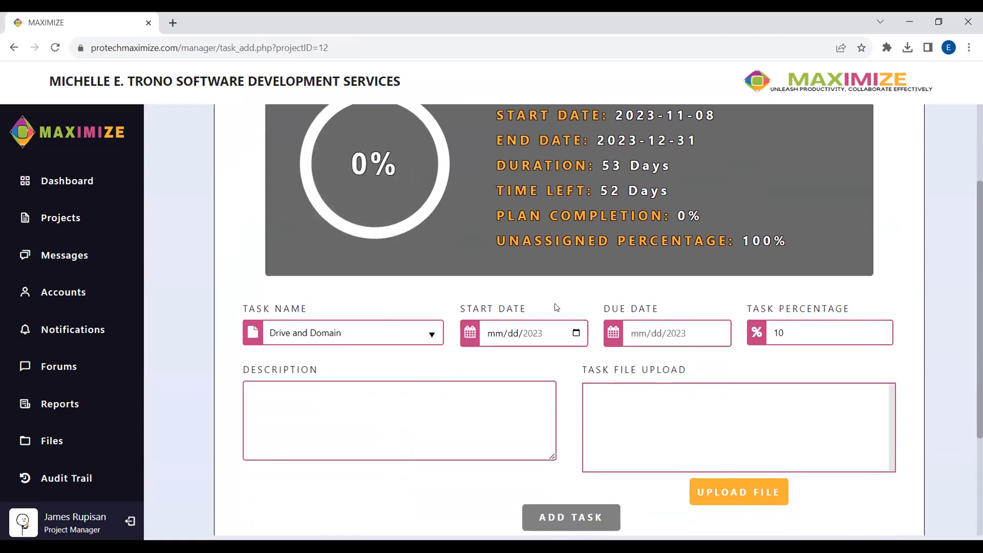
key(Tab)
click(576, 333)
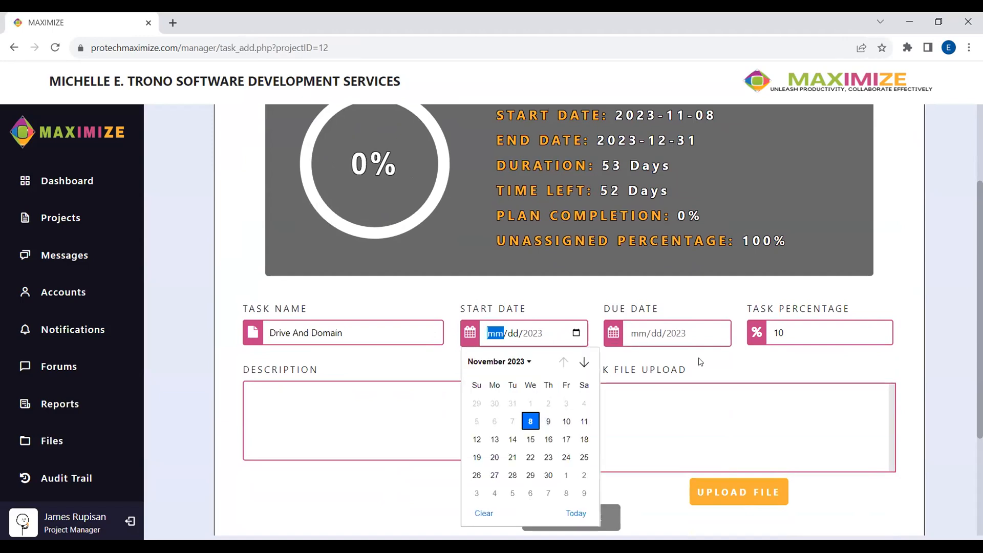
click(718, 339)
click(718, 339)
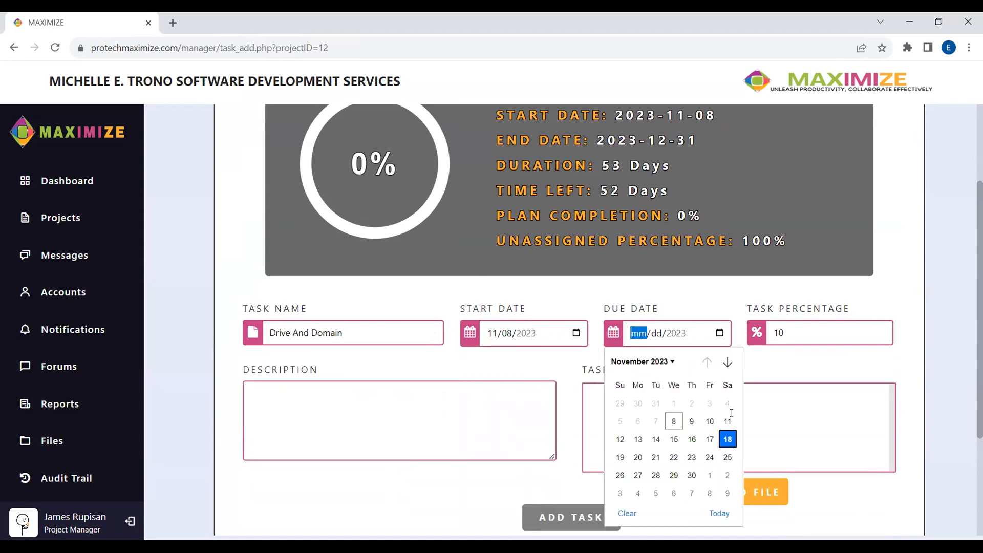
click(727, 439)
- Describe it as 'Creating Drive', add it, then choose Create a Staging Site as the next task
click(509, 397)
text(Creating Drive)
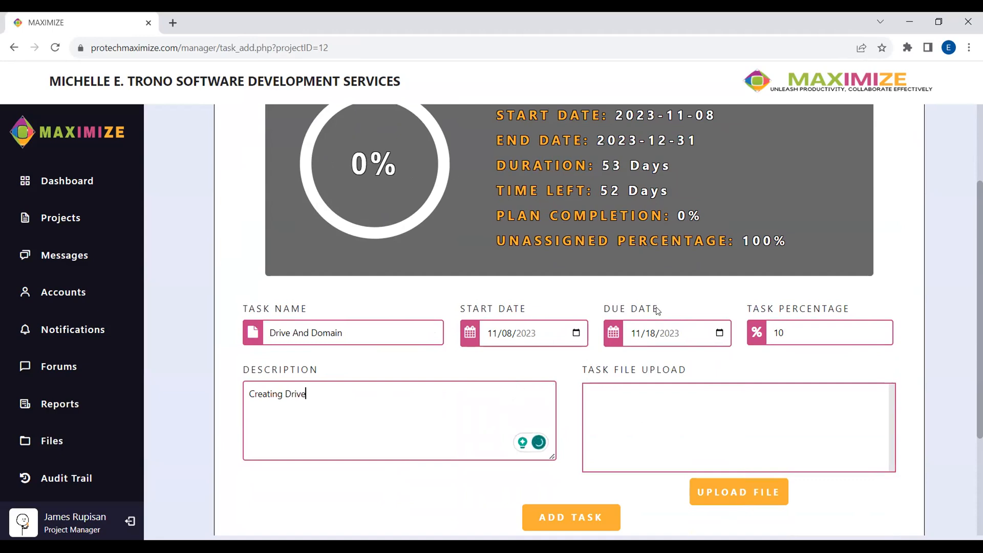
scroll(619, 404, down, 2)
click(603, 398)
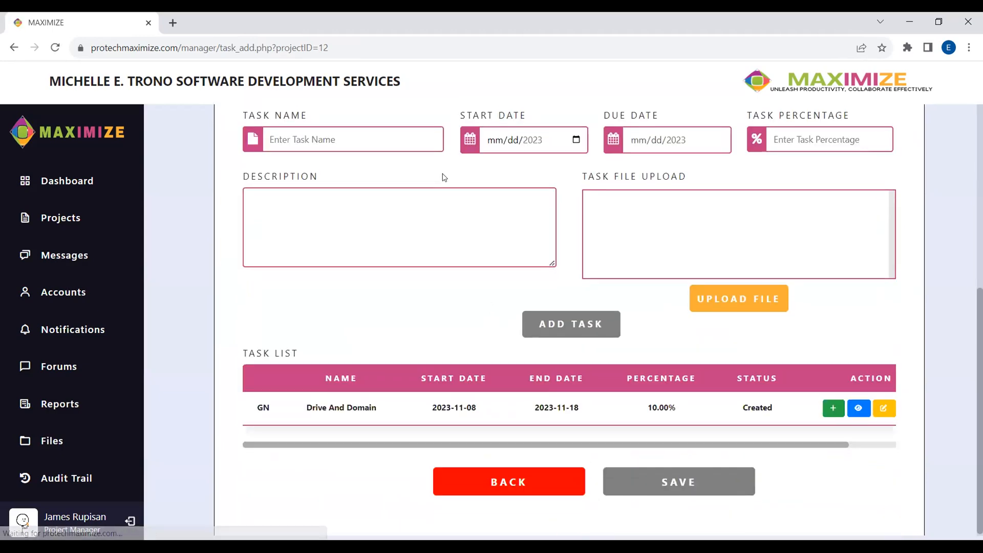
click(431, 140)
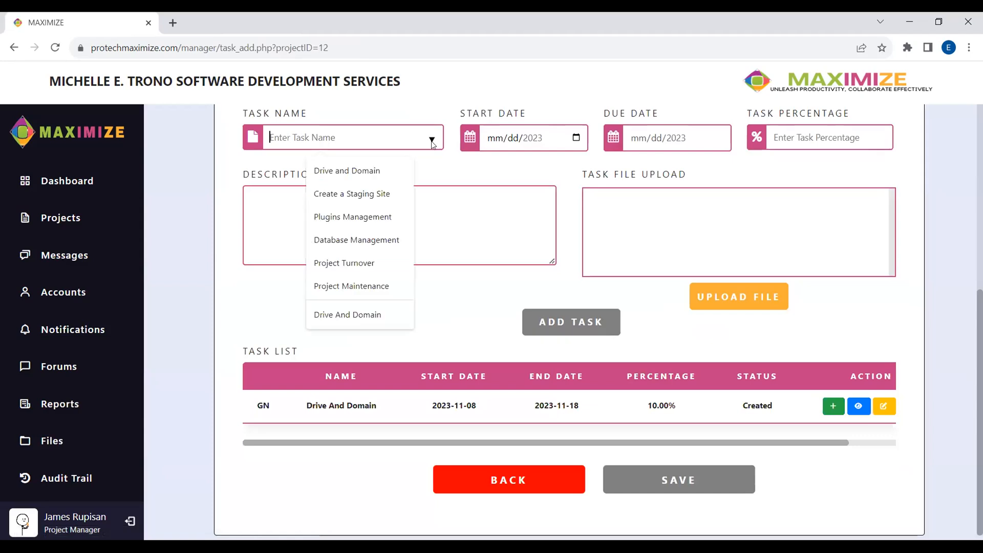
click(352, 195)
- Date Create a Staging Site from November 19 to 22 and describe it as 'Staging site'
click(577, 138)
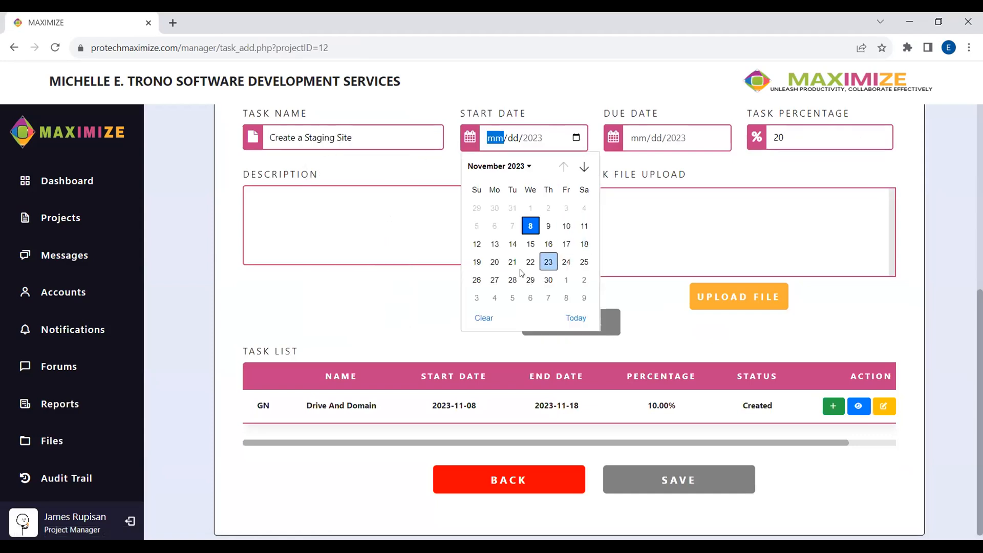
click(476, 262)
click(719, 137)
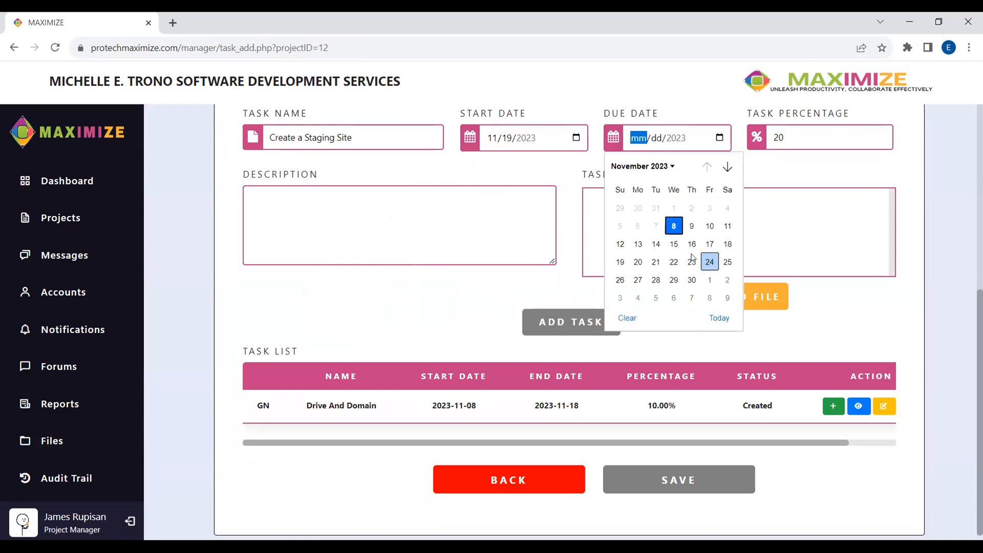
click(673, 262)
click(494, 242)
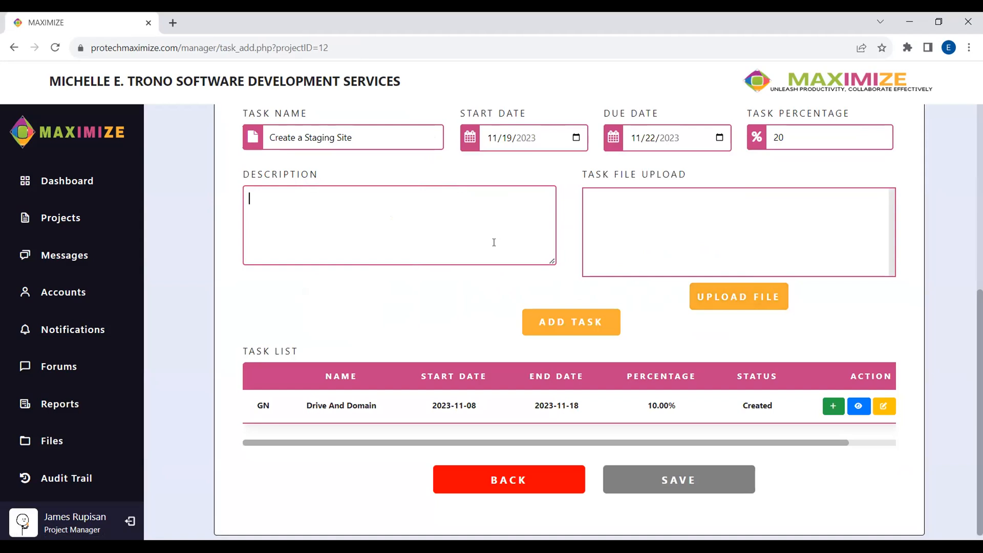
text(Staging site)
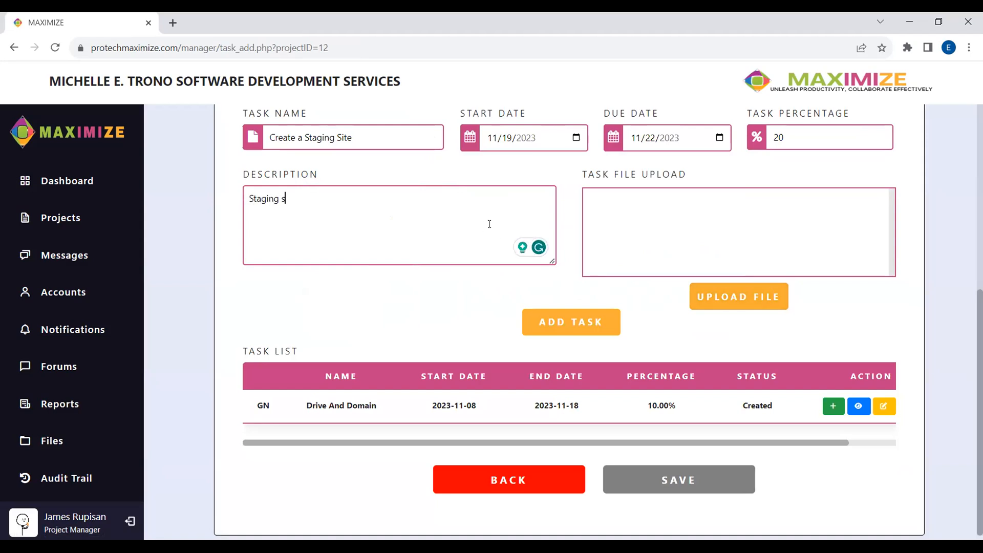
- Attach level1_access_check.php and add Create a Staging Site to the task list
click(745, 296)
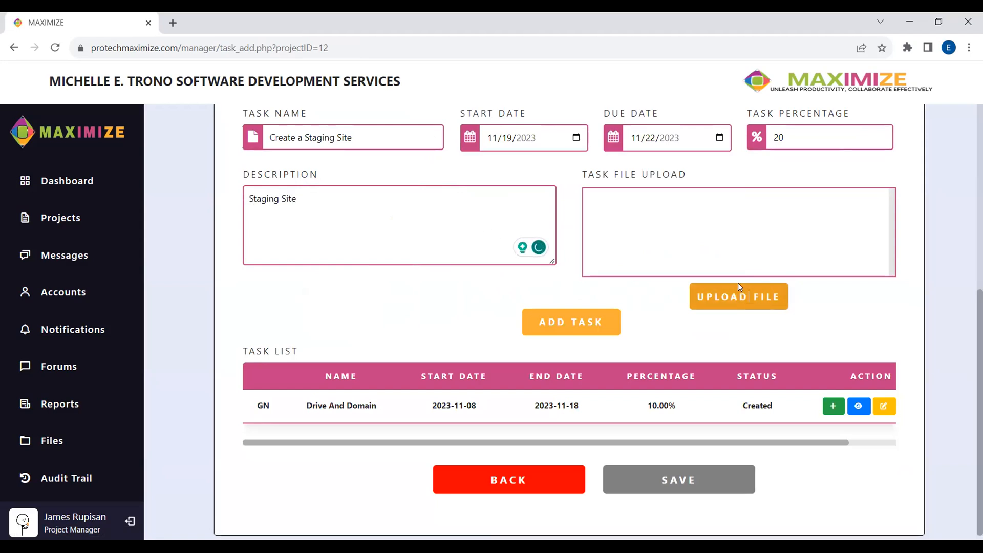
click(476, 158)
click(527, 291)
click(593, 325)
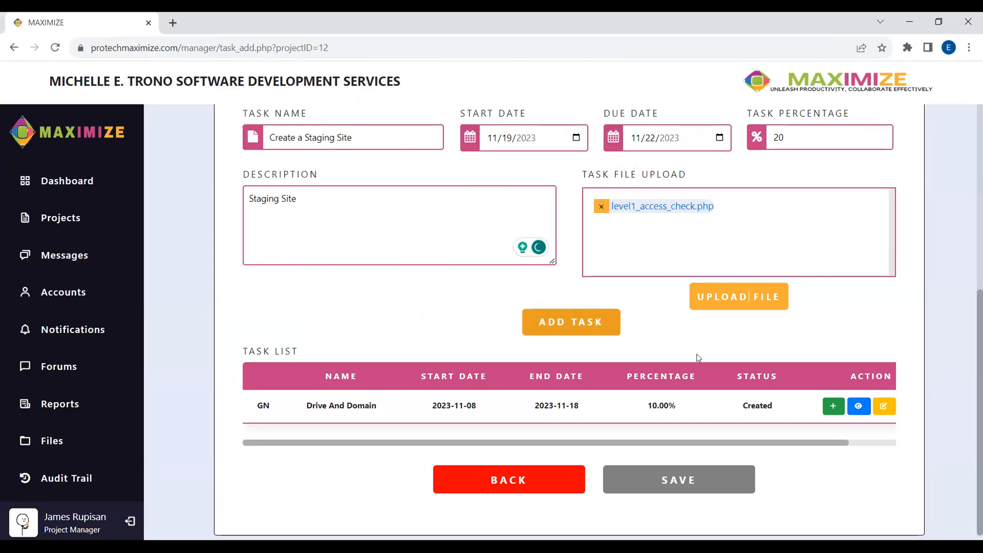
- Start a Plugins Management task dated November 23 to November 25
scroll(598, 305, down, 6)
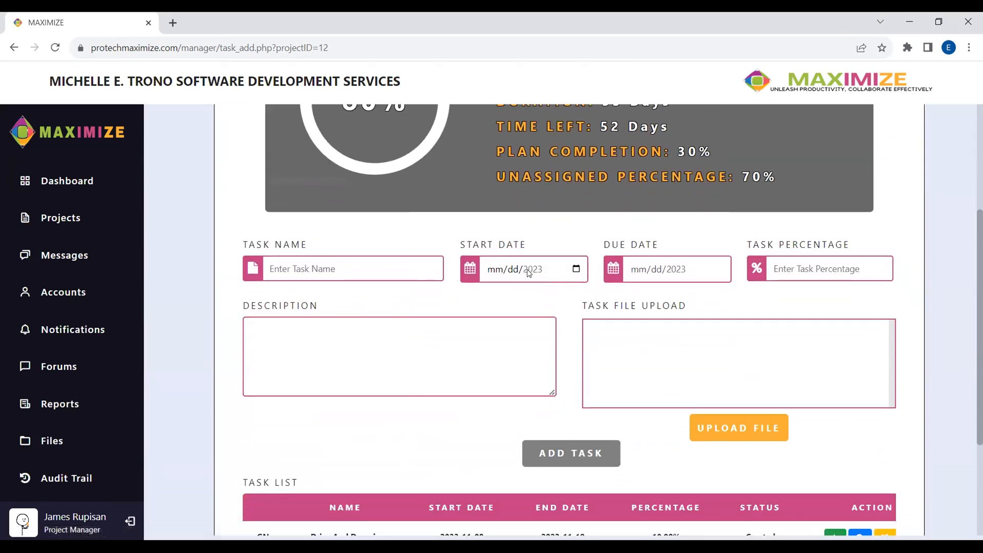
scroll(757, 394, up, 1)
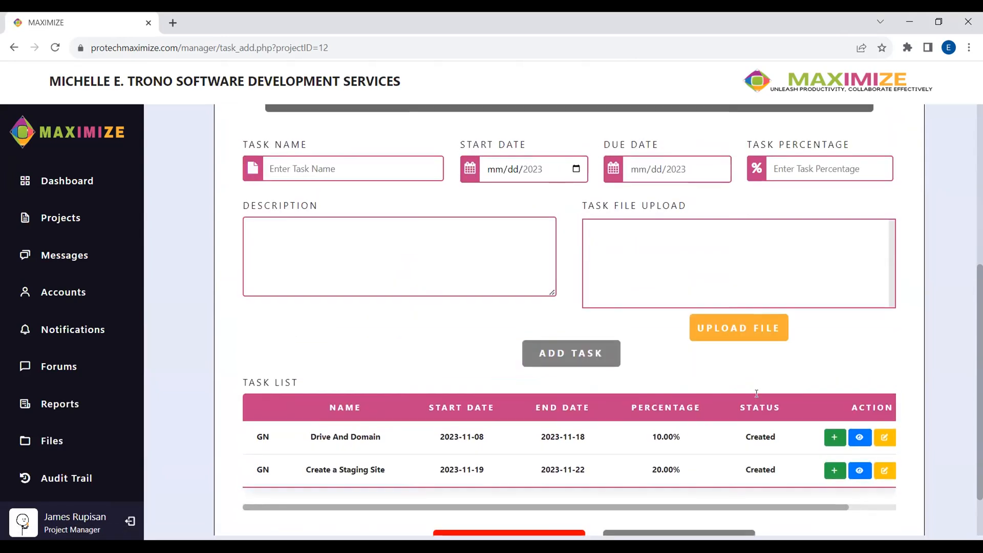
click(432, 171)
click(402, 249)
click(564, 174)
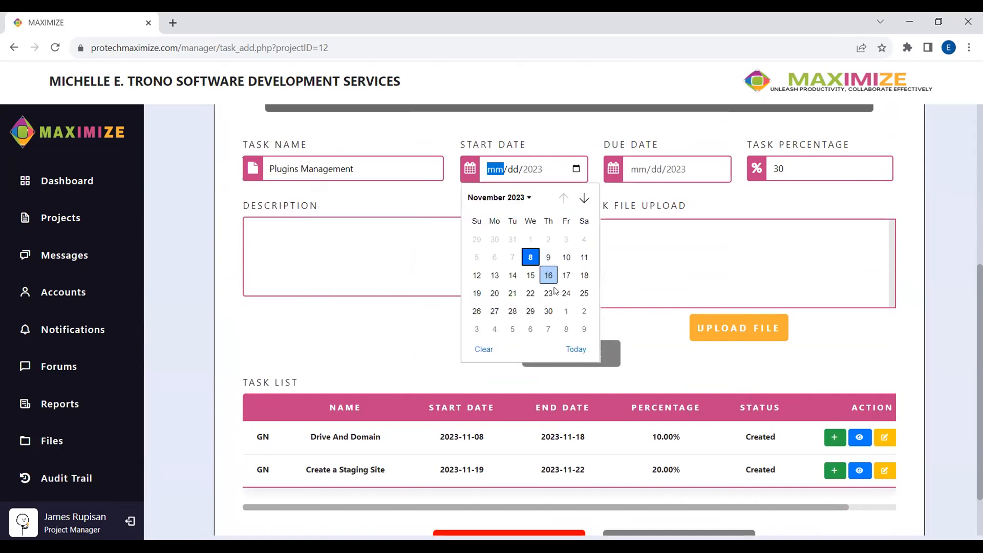
click(550, 294)
click(721, 173)
click(728, 293)
- Describe Plugins Management as 'Plugins installing' and save it
click(428, 274)
text(Plugins installing)
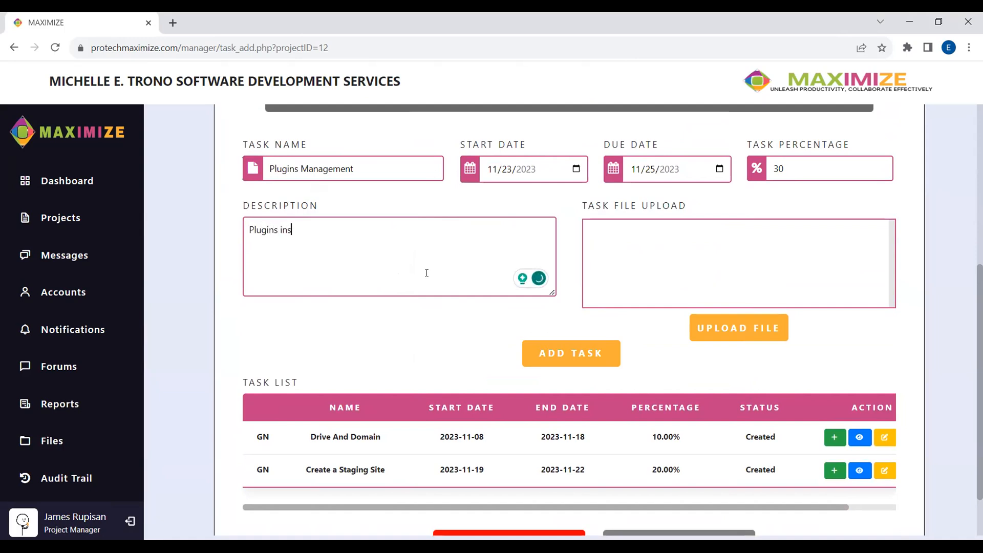
click(536, 348)
scroll(539, 299, down, 5)
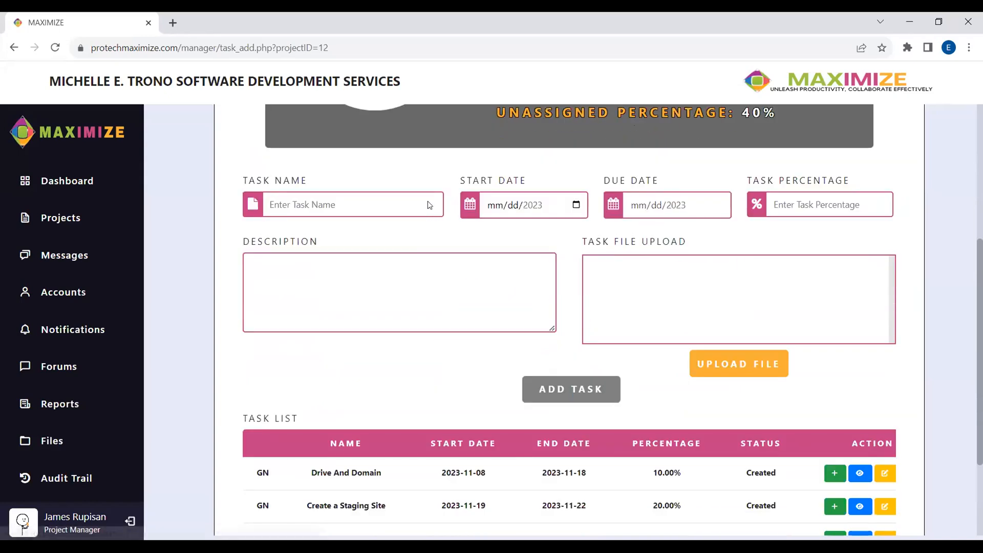
- Add Database Management from November 26 to 28, described as 'Database structuring'
click(381, 313)
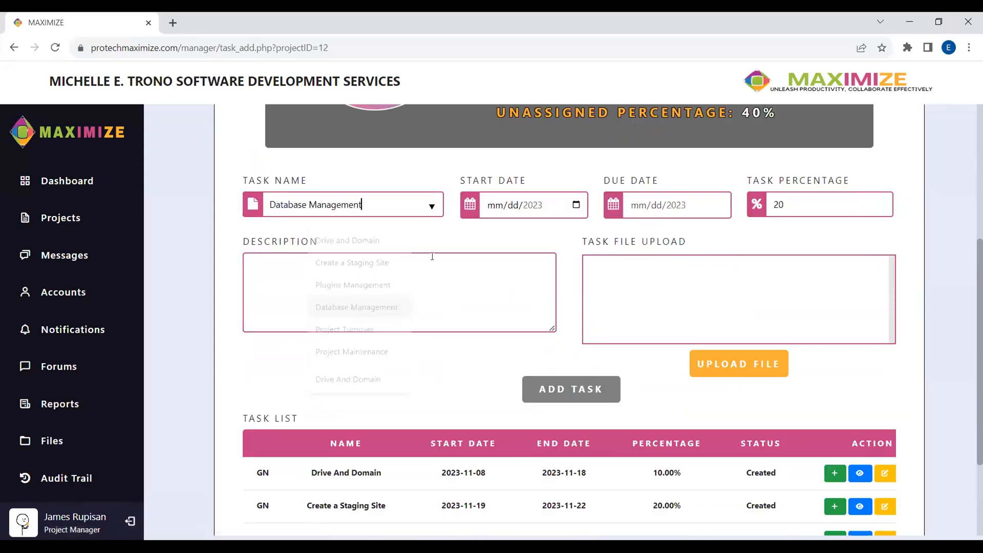
click(576, 205)
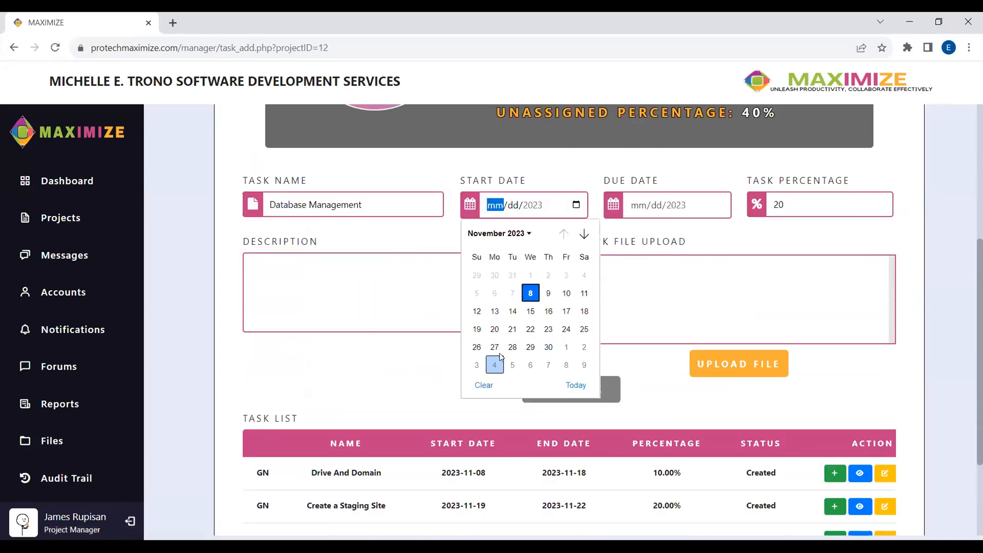
click(478, 347)
click(719, 206)
click(655, 347)
scroll(379, 207, up, 3)
click(538, 442)
text(D)
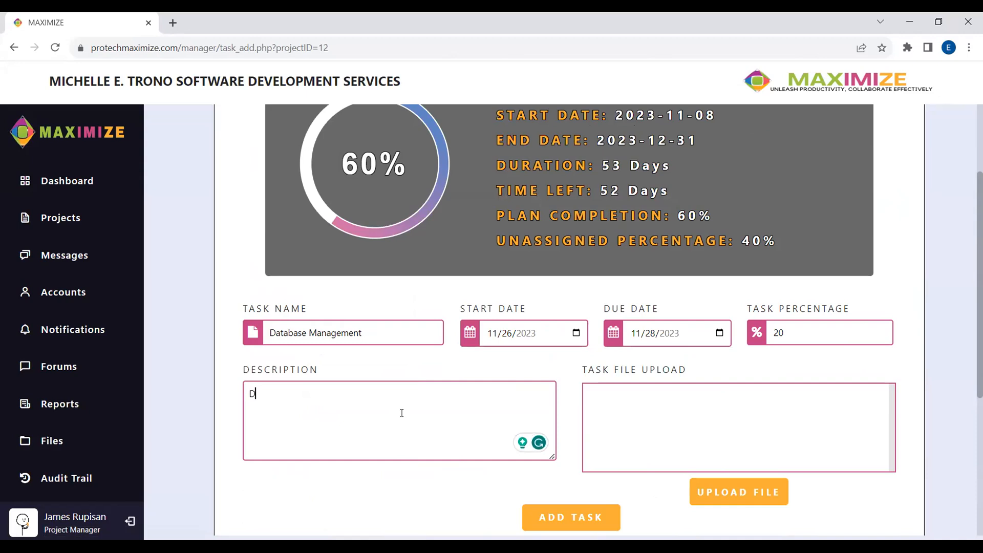
text(atabase structuring)
scroll(482, 412, down, 2)
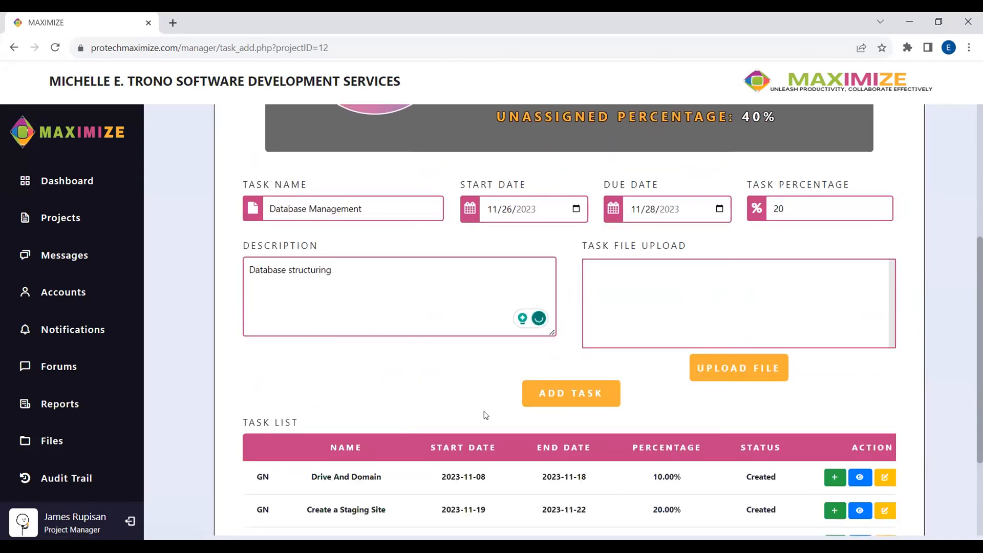
click(571, 392)
scroll(629, 302, down, 4)
- Add Project Turnover from 11/29 to 12/02/2023, described as 'Live server'
click(428, 206)
click(382, 330)
click(576, 205)
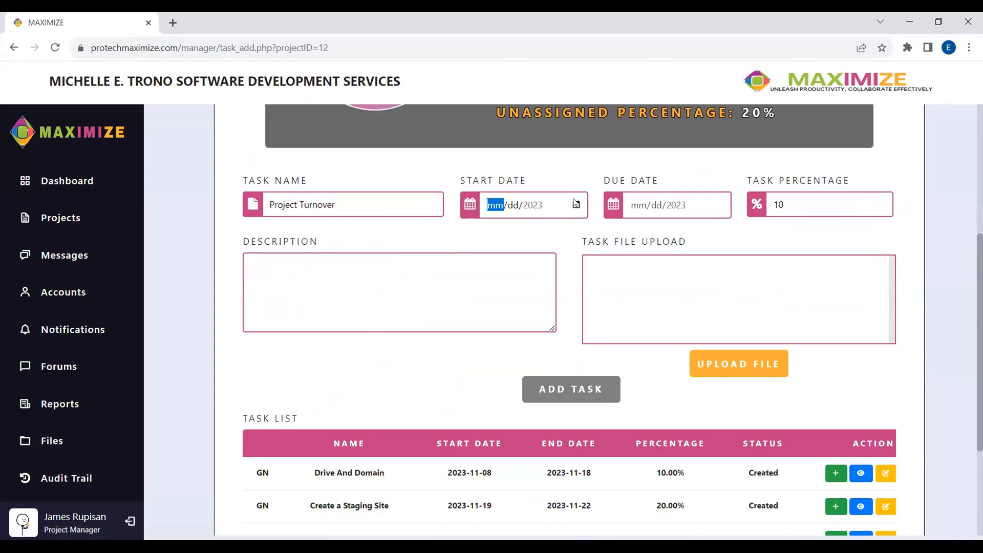
click(530, 347)
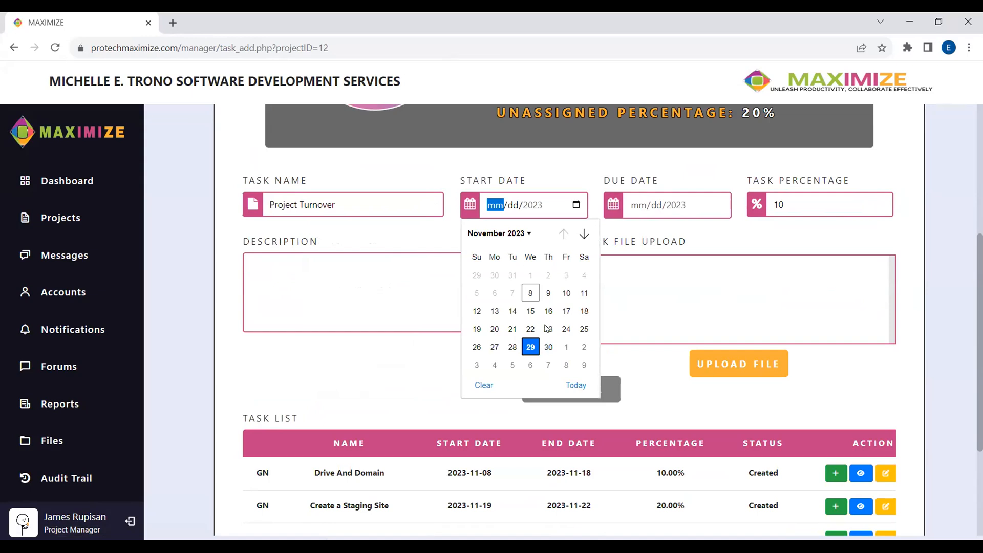
click(576, 205)
click(719, 205)
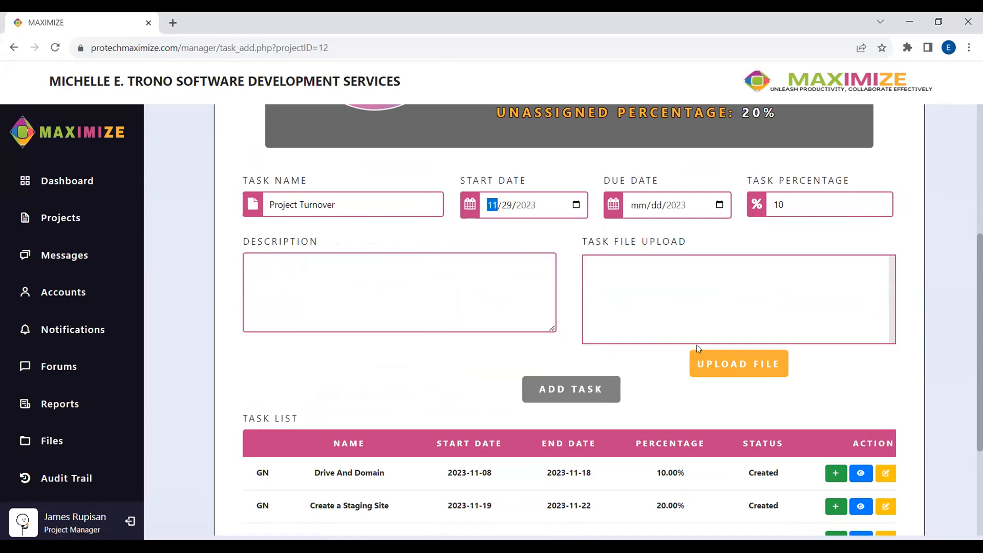
click(733, 348)
click(408, 300)
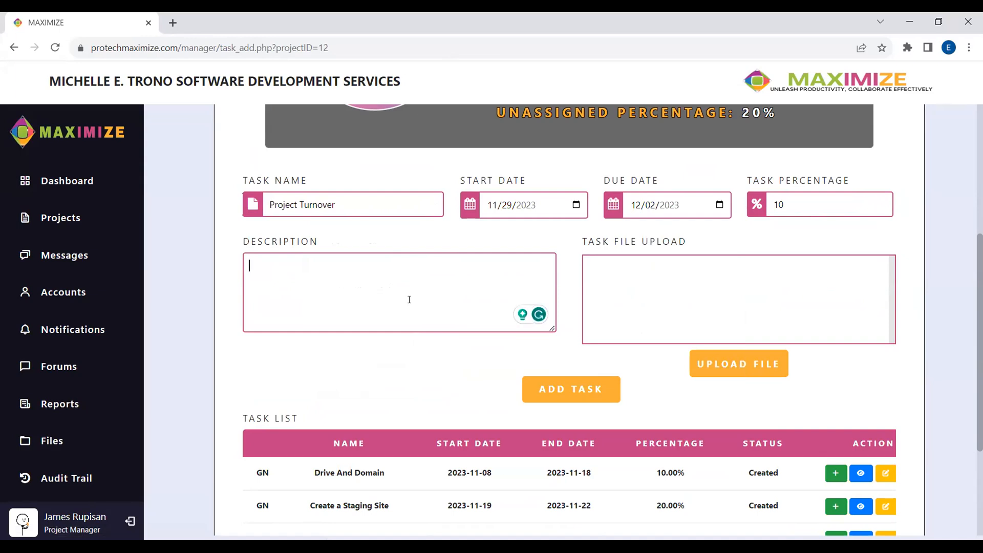
text(L)
text(server)
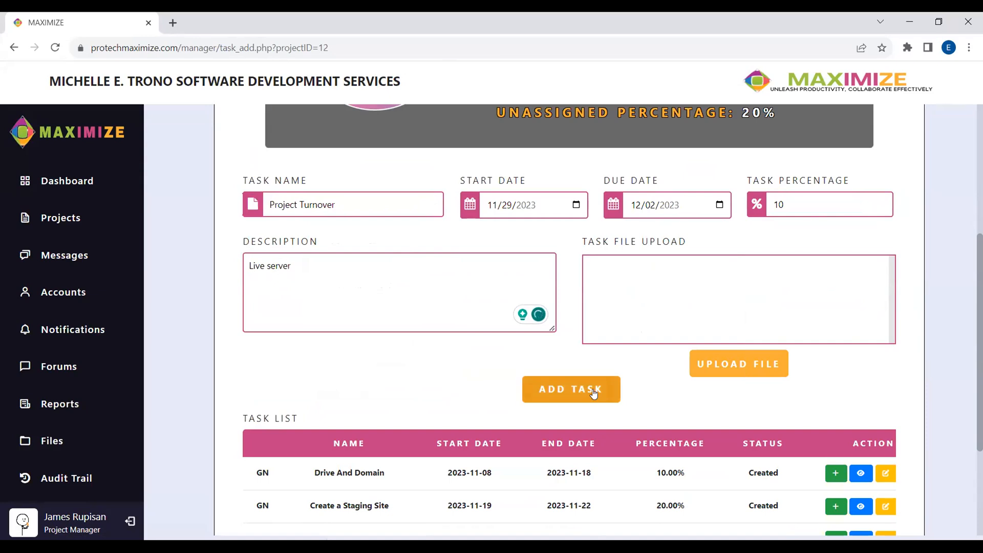
click(576, 390)
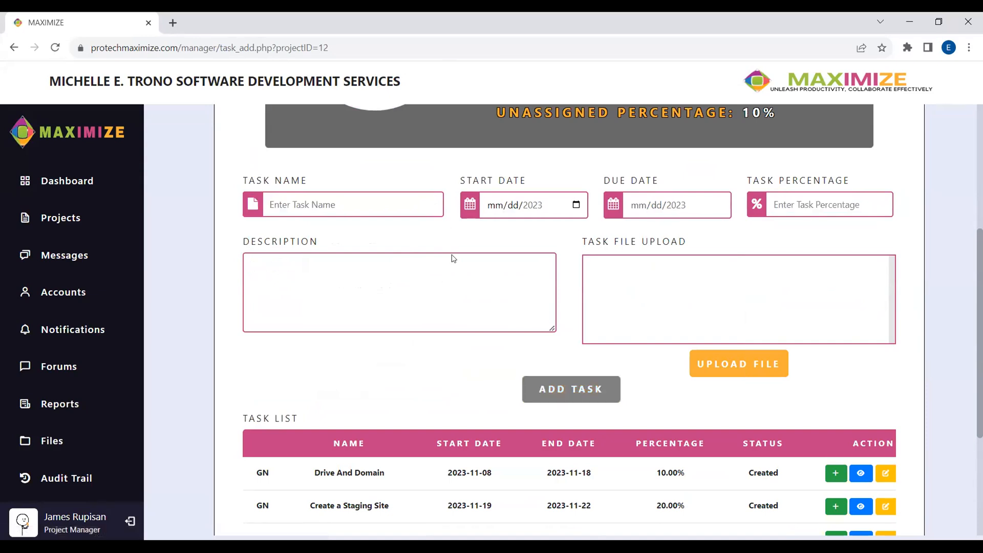
scroll(450, 287, up, 3)
- Fill in Project Maintenance from 12/04 to 12/13/2023 with description 'Maintaining website'
click(425, 339)
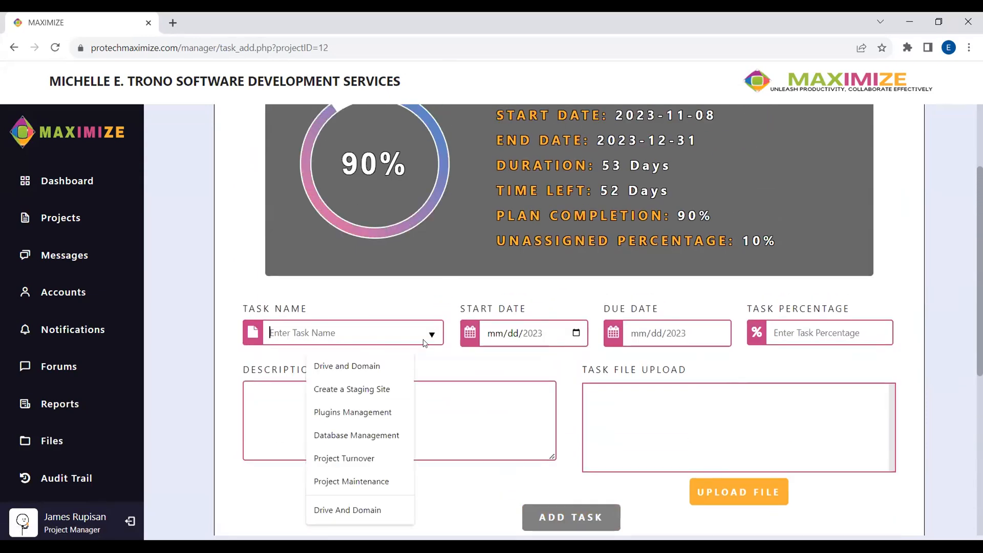
click(352, 482)
click(577, 333)
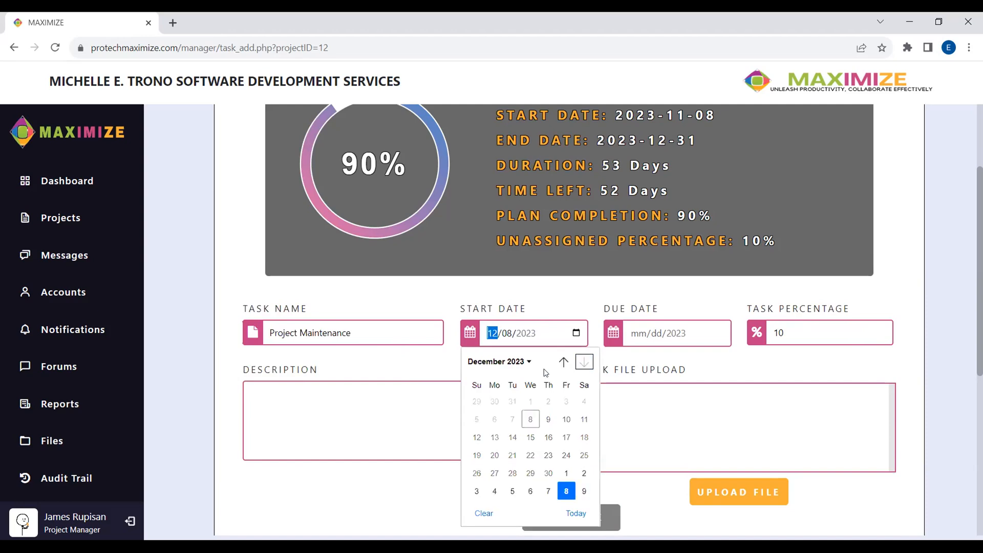
click(494, 421)
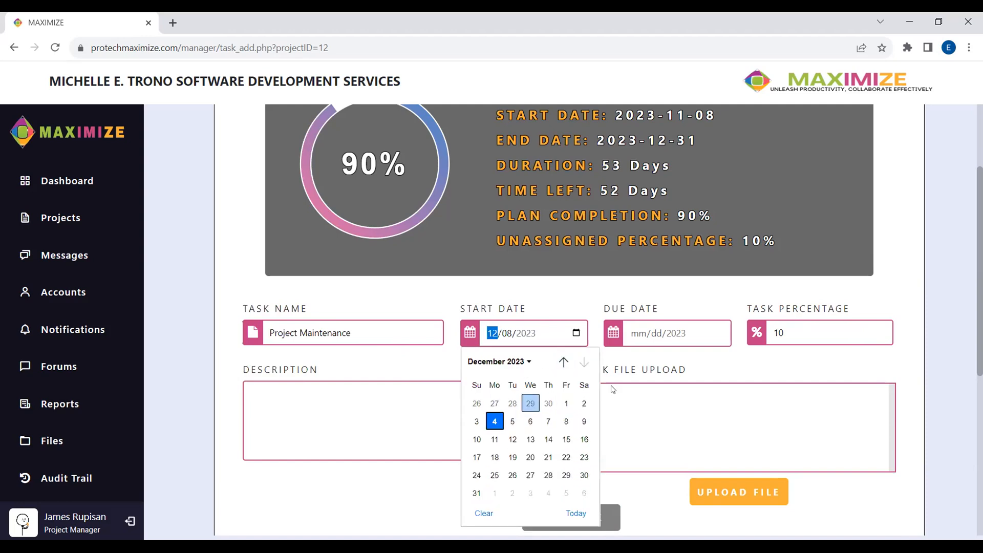
click(719, 334)
click(710, 421)
scroll(495, 298, down, 3)
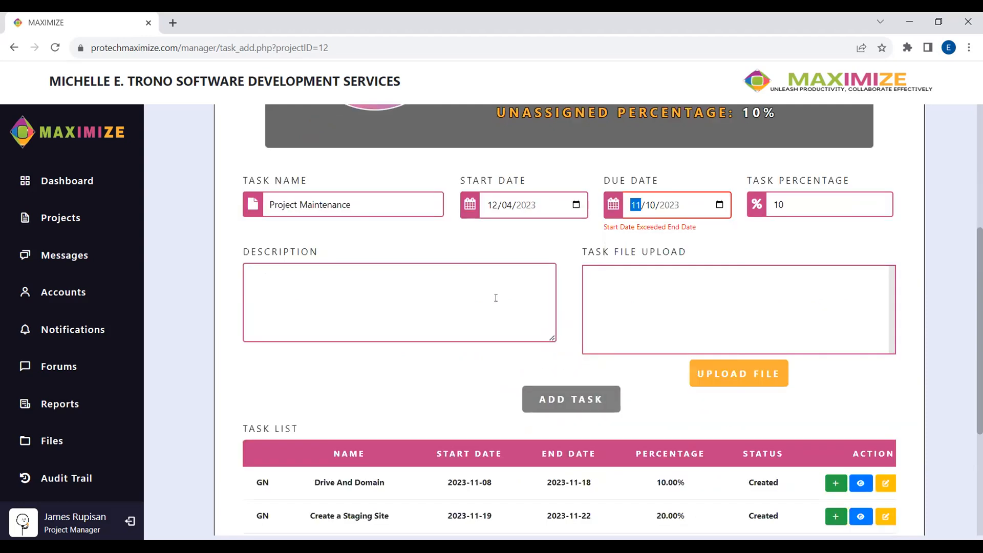
click(720, 204)
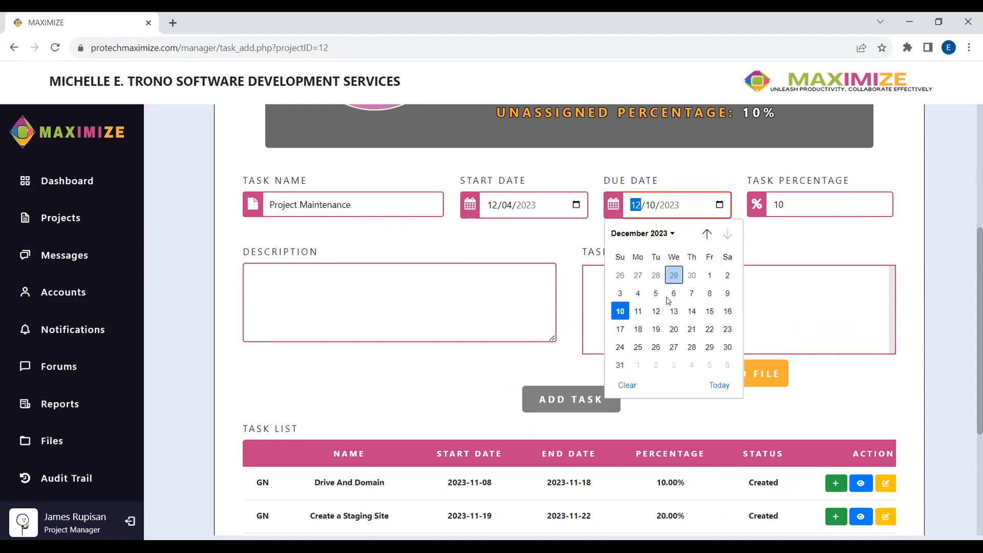
click(674, 314)
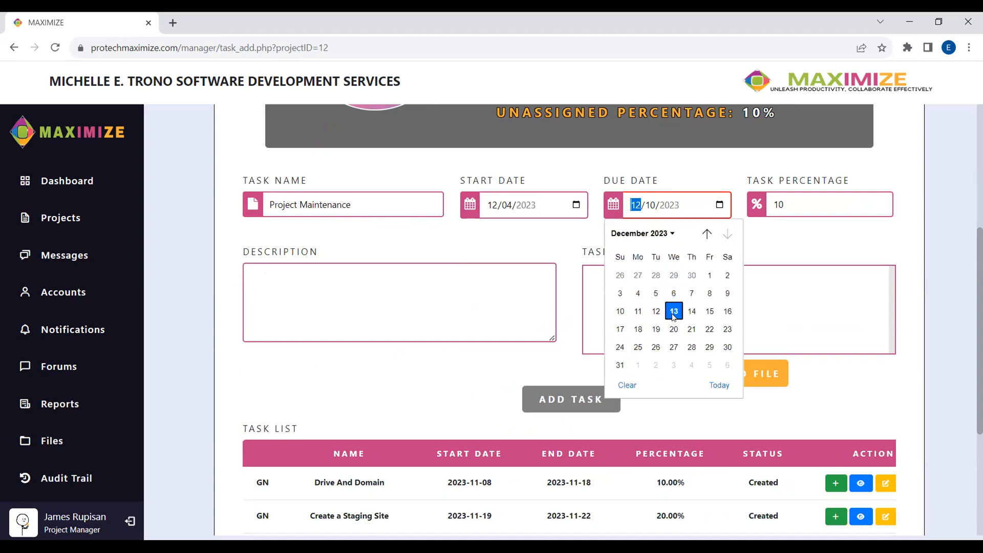
click(492, 291)
text(Maintaining website)
- Save the Project Maintenance task and begin a subtask under Drive And Domain
click(570, 390)
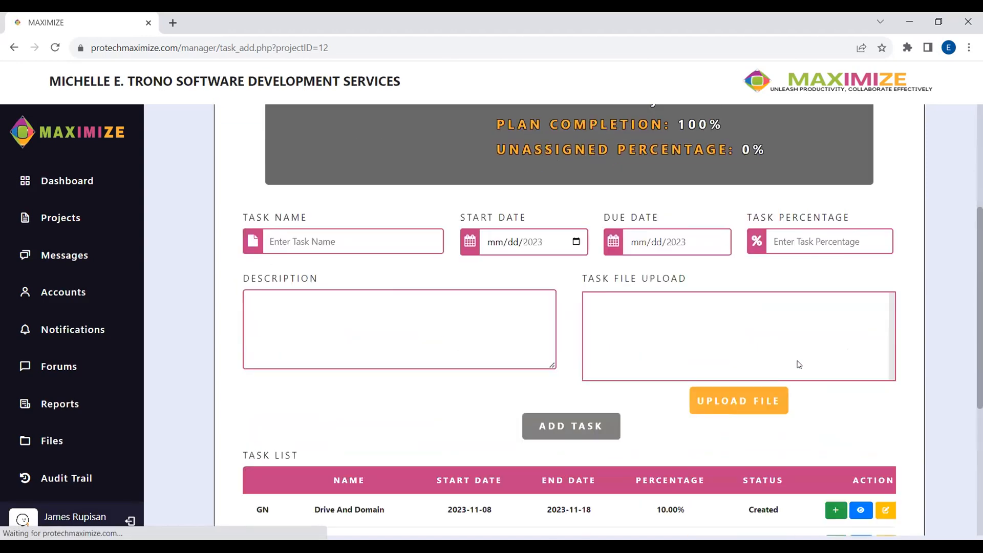
scroll(798, 365, down, 5)
click(836, 240)
click(564, 257)
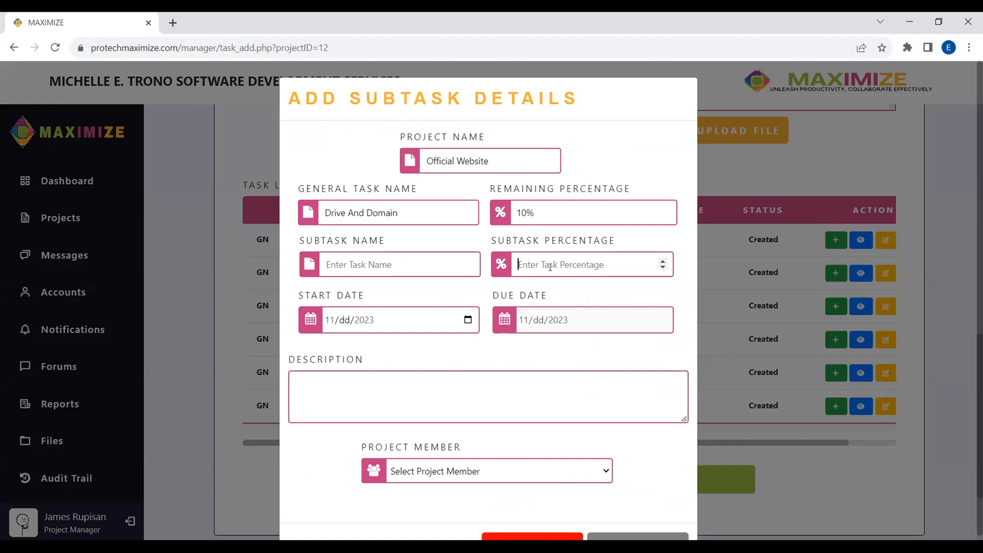
text(1)
drag(543, 264, 505, 271)
text(611)
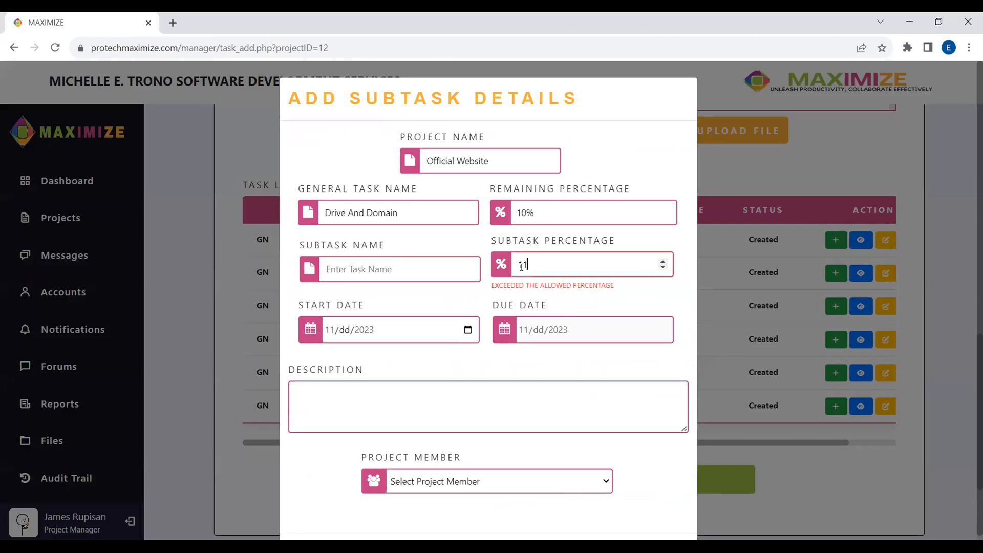
drag(584, 286, 512, 286)
click(616, 294)
- Name the subtask 'Creating drive', reuse the name as its description, and set 10%
click(393, 266)
text(Creat)
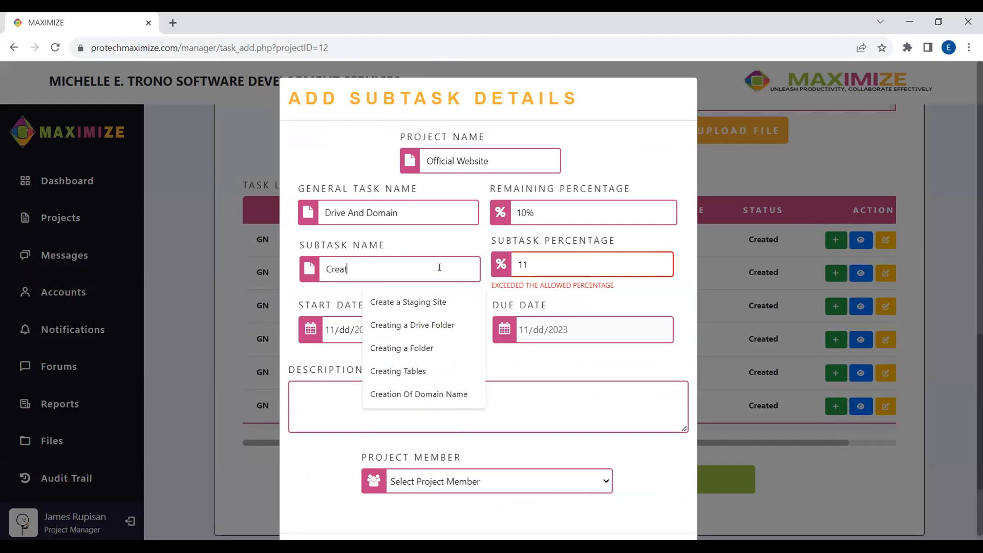
text(ing drive)
key(ctrl+a)
key(ctrl+c)
click(404, 413)
key(ctrl+v)
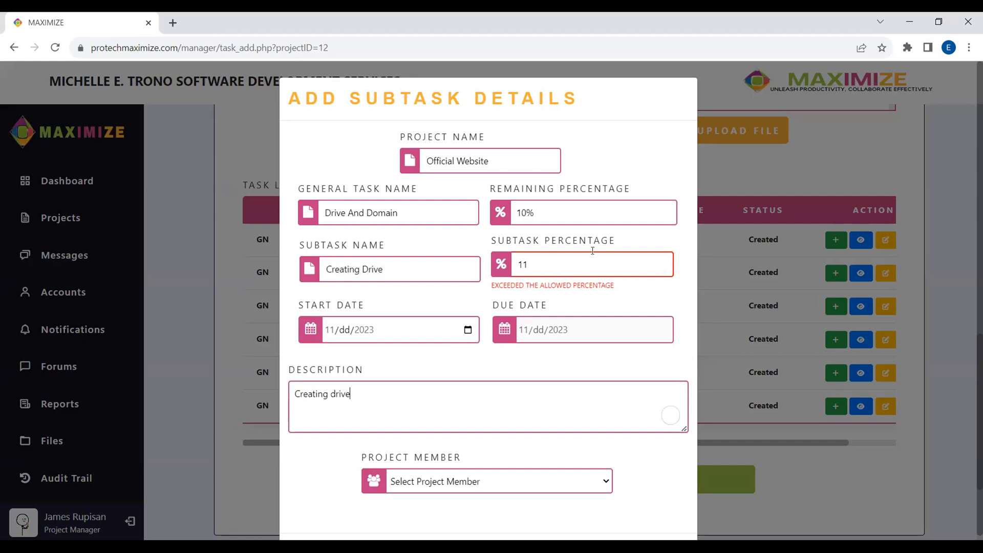
click(578, 264)
key(BackSpace)
text(0)
- Date the subtask November 8 to 18, assign the web developer, and submit it
click(470, 324)
click(468, 320)
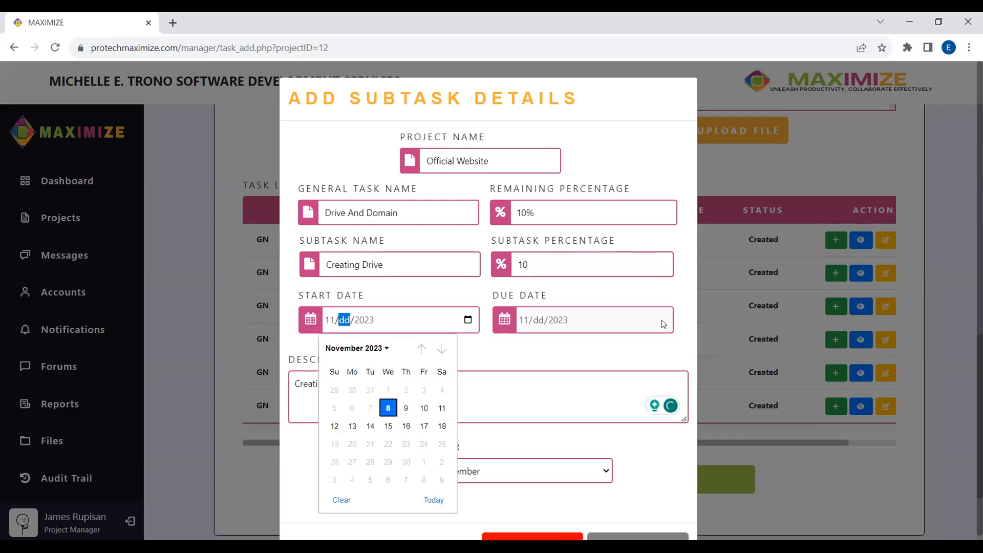
click(388, 408)
click(661, 320)
click(634, 426)
scroll(518, 428, down, 1)
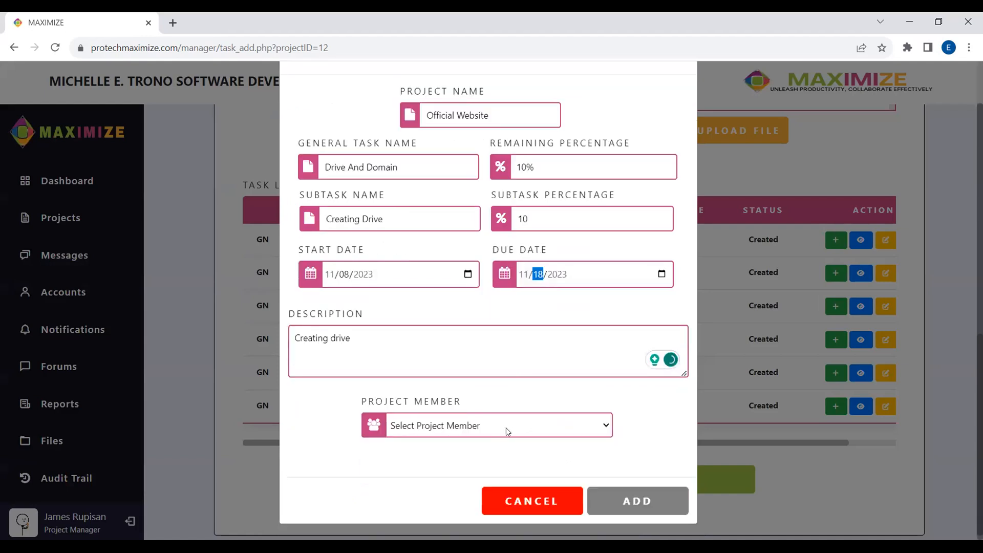
click(506, 428)
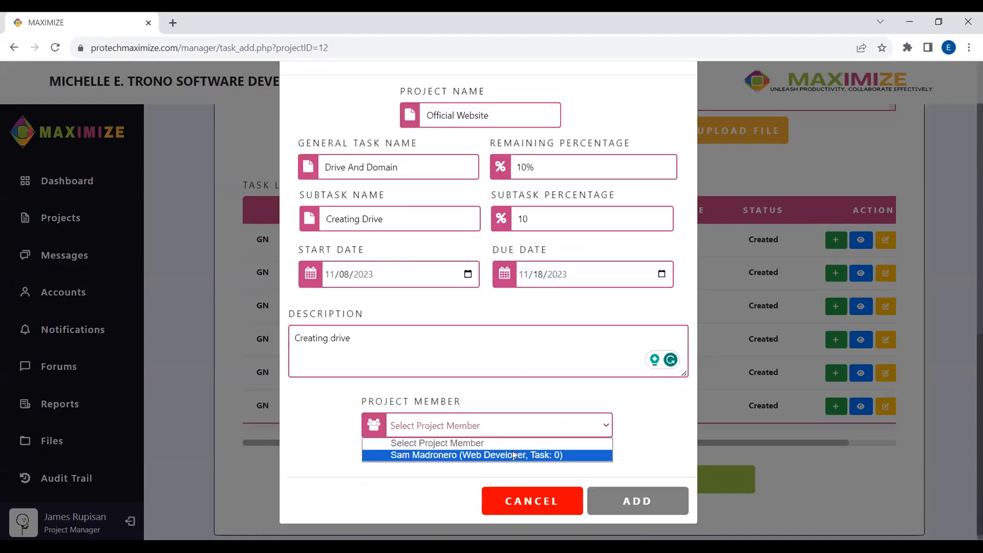
click(468, 273)
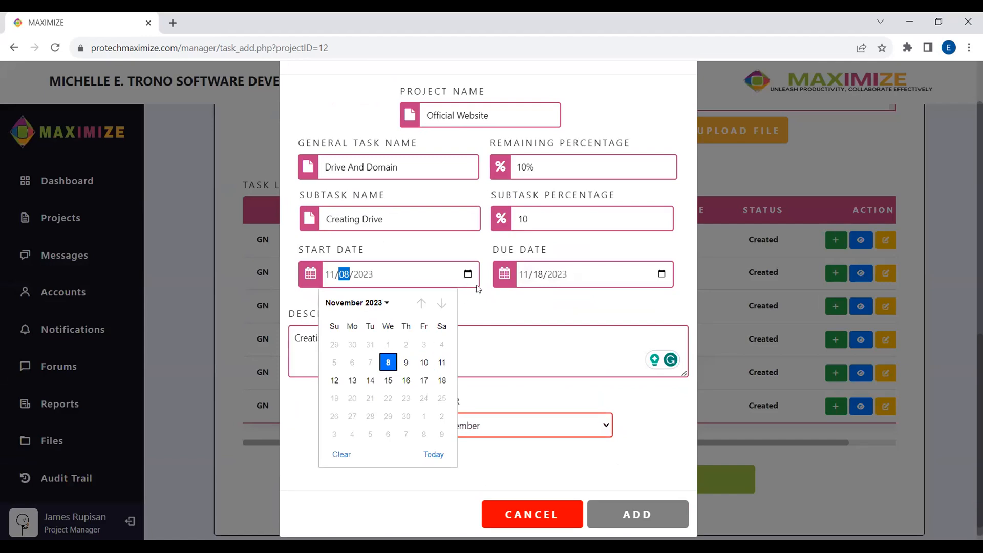
click(488, 300)
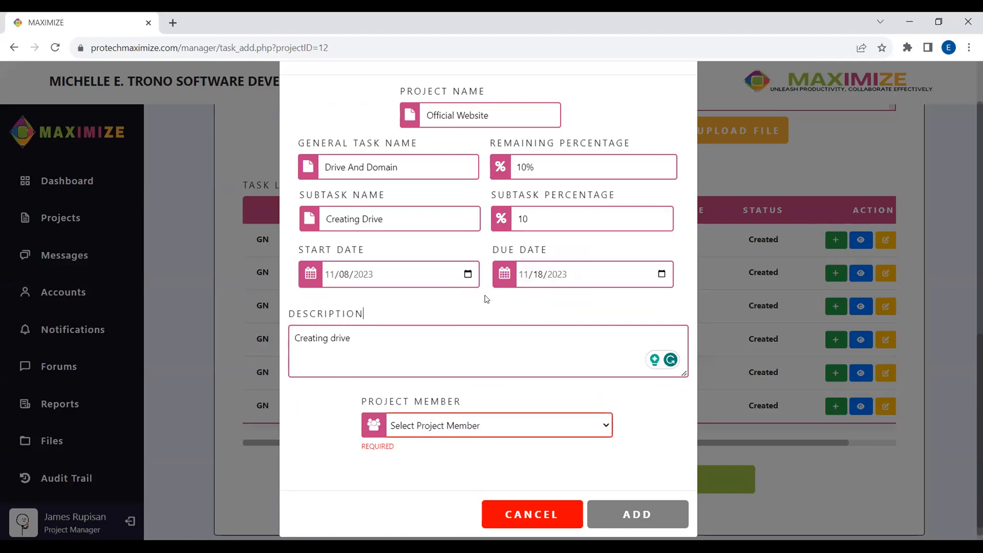
click(489, 427)
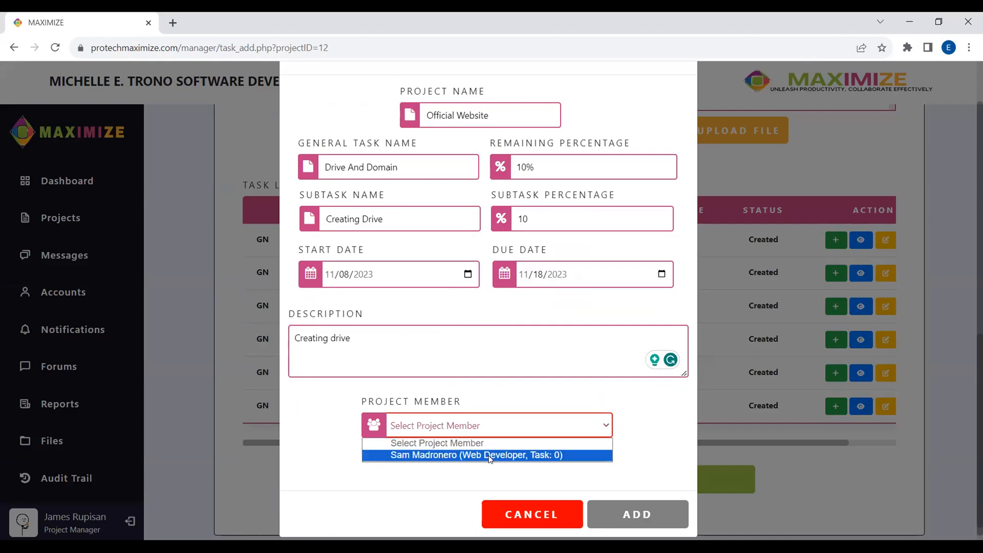
click(489, 455)
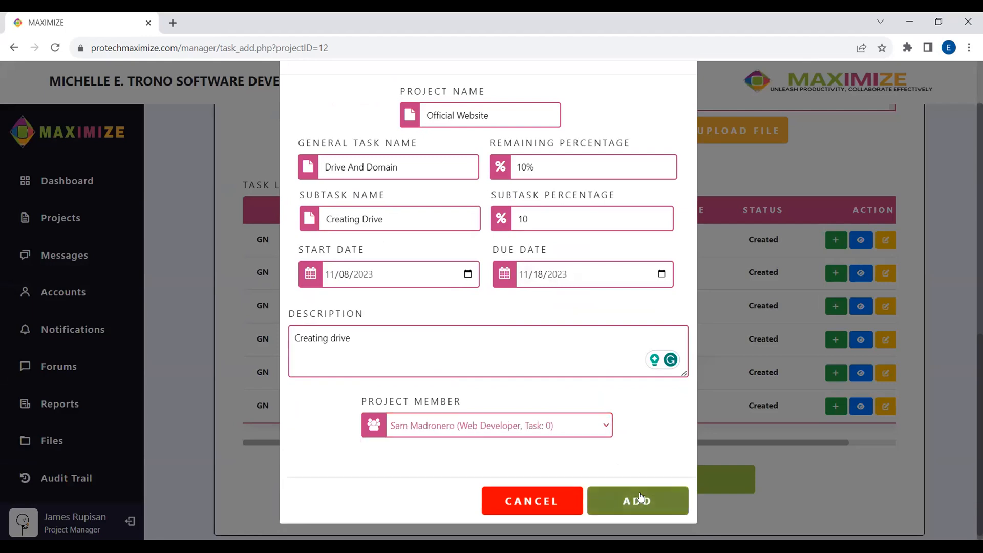
click(637, 500)
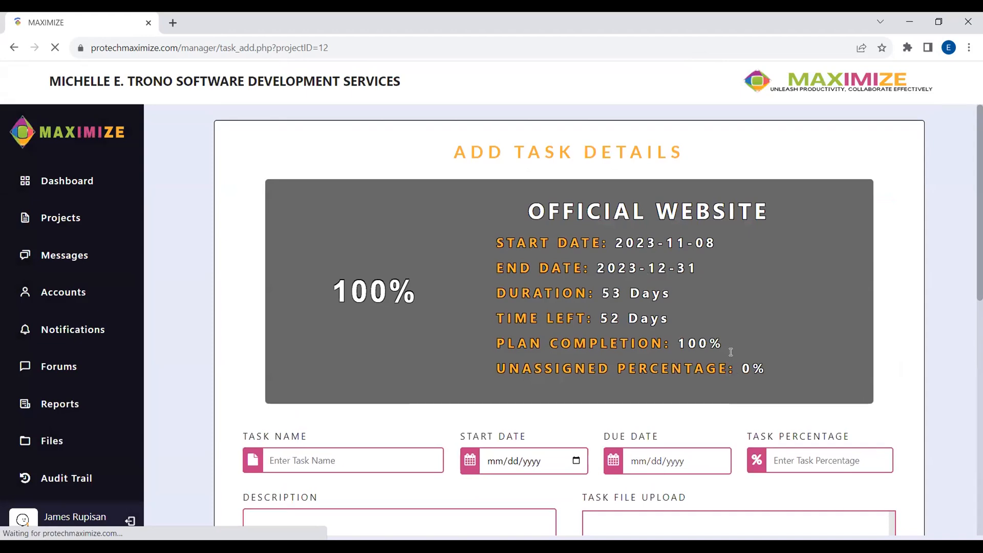
scroll(730, 352, down, 10)
- Start a Create a Staging Site subtask named after its general task, at 20%
click(835, 272)
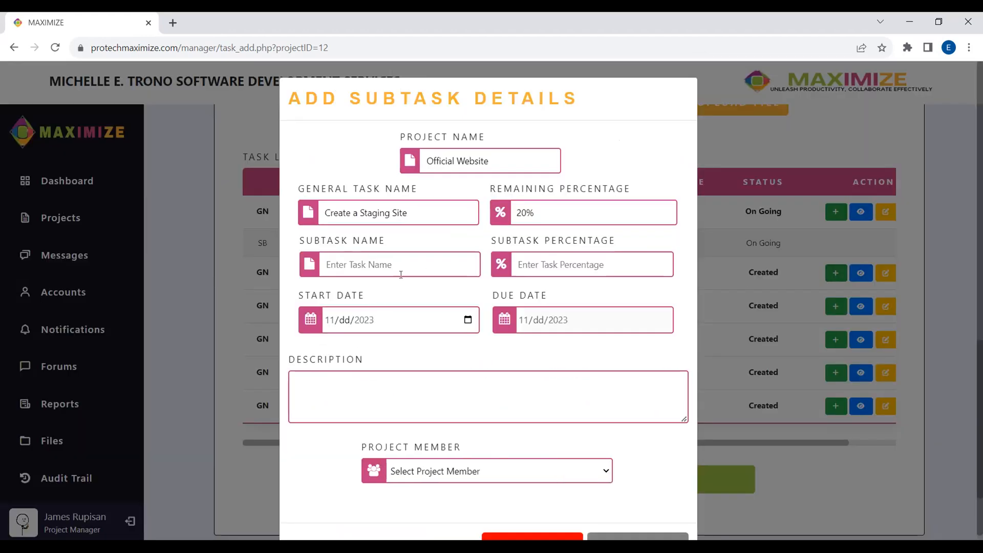
key(ctrl+a)
key(ctrl+c)
click(431, 264)
key(ctrl+v)
click(542, 215)
key(ctrl+a)
click(540, 270)
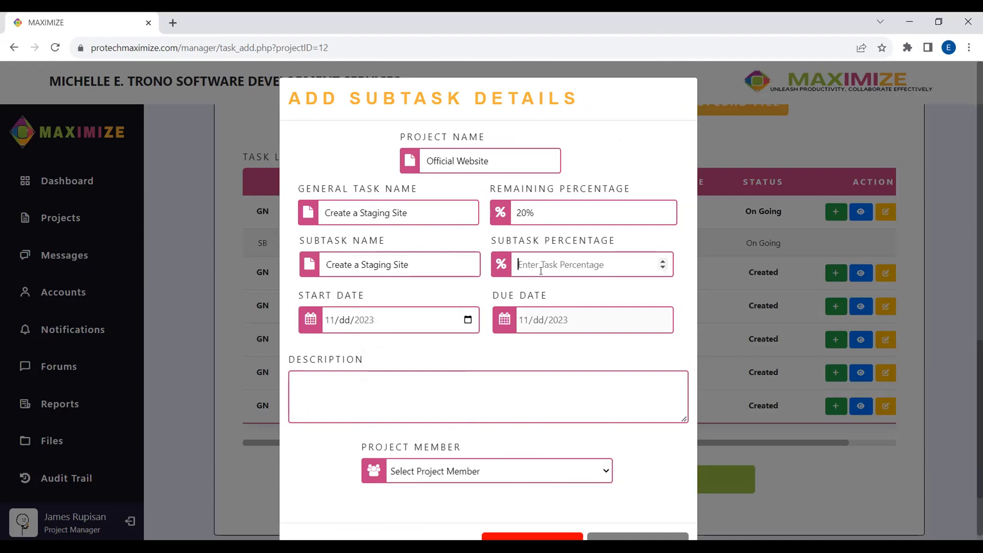
text(20)
click(484, 373)
- Reuse the name as its description and set dates November 19 to November 22
double_click(406, 264)
key(ctrl+a)
key(ctrl+c)
click(446, 377)
key(ctrl+v)
click(462, 329)
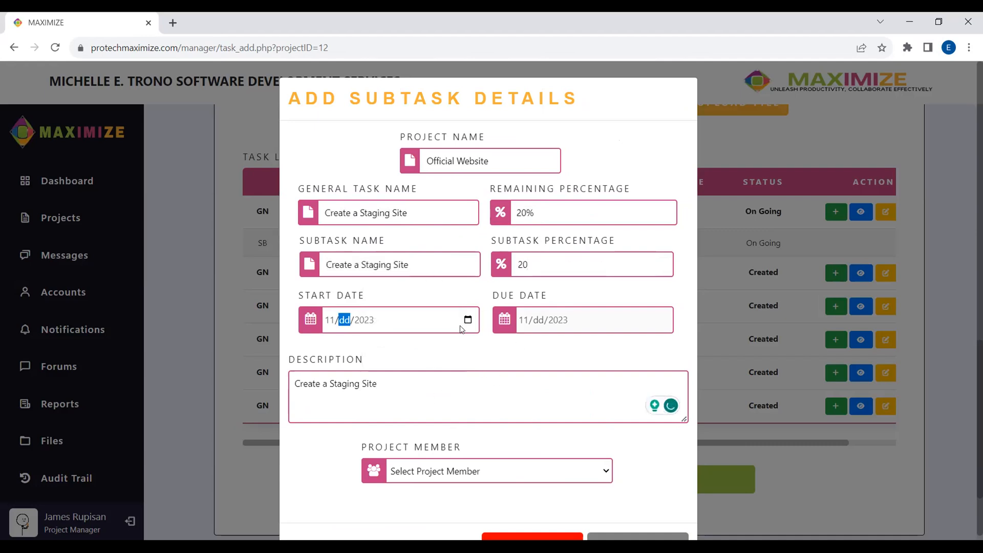
click(467, 320)
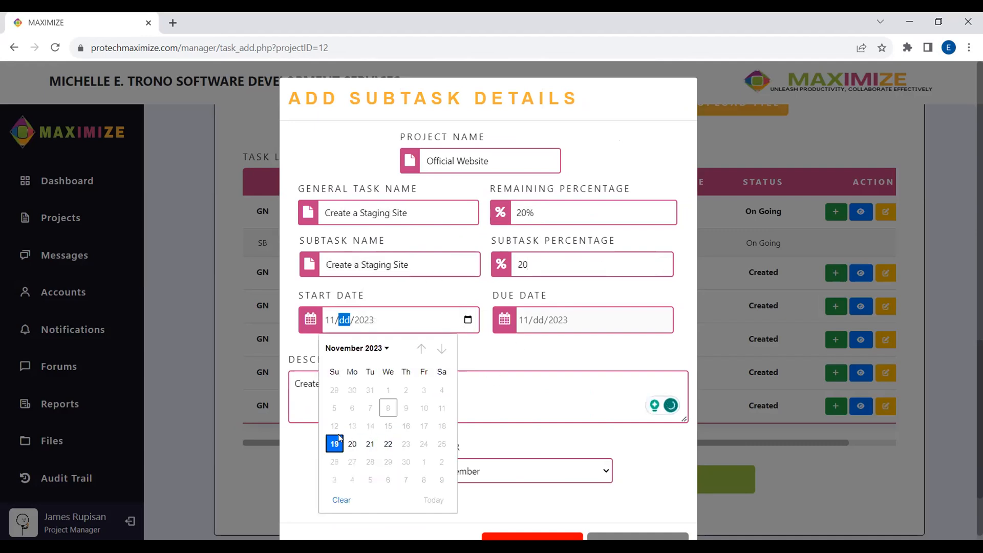
click(335, 444)
click(538, 319)
click(661, 320)
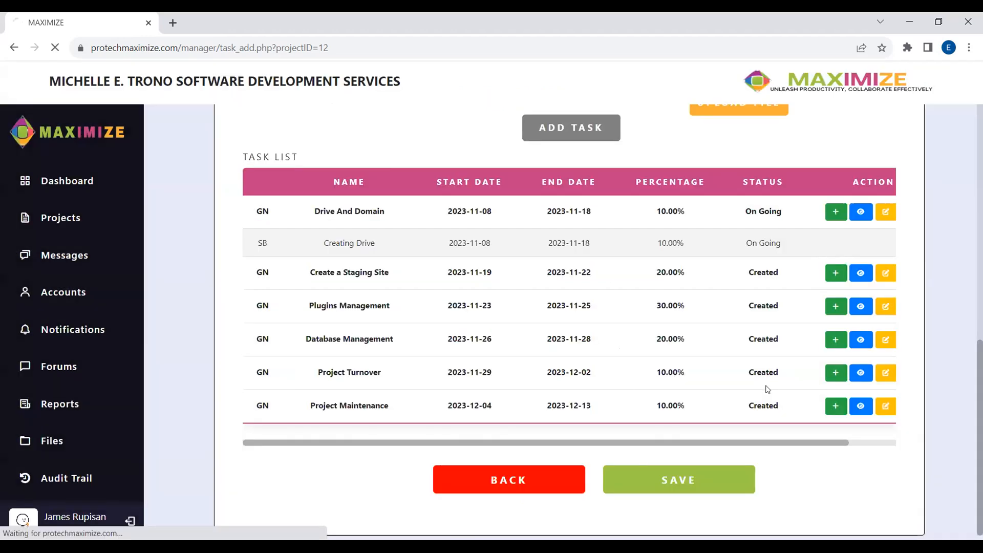
scroll(791, 372, down, 5)
scroll(822, 438, down, 2)
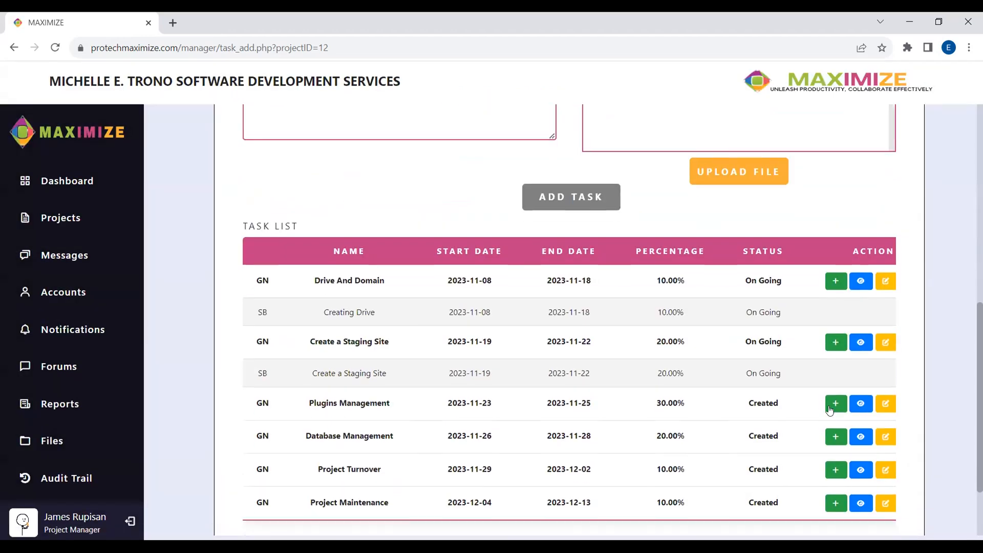
- Start a Plugins Management subtask at 30%, assigned to the web developer
click(836, 403)
drag(409, 212, 324, 213)
key(ctrl+c)
click(402, 266)
key(ctrl+v)
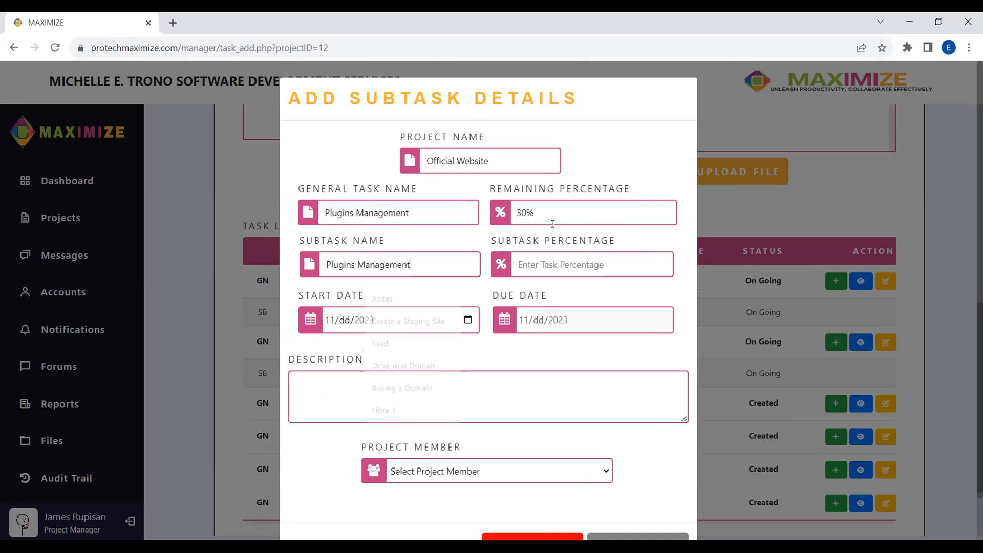
click(554, 265)
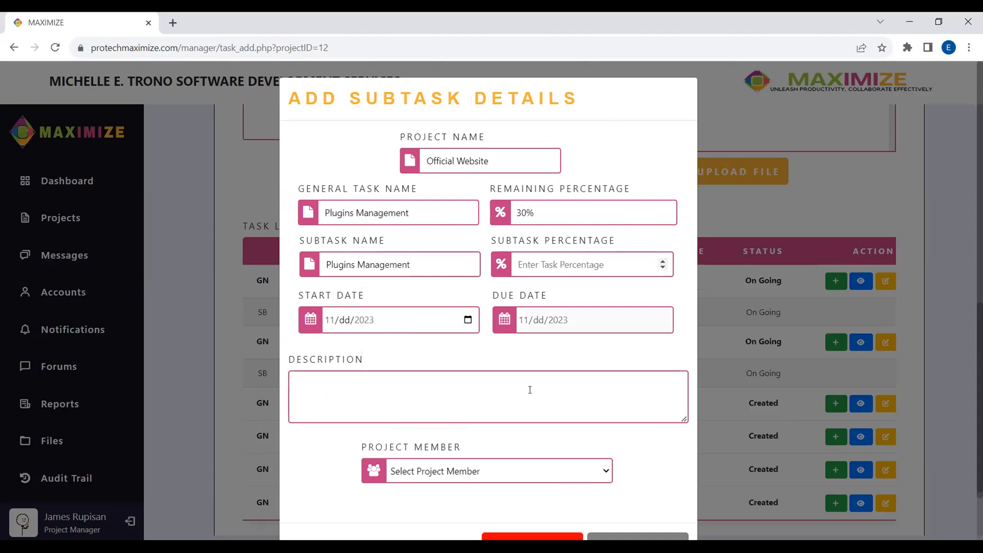
text(30)
click(489, 471)
click(499, 499)
- Give it the Plugins Management description and dates November 23–25, then add it
drag(412, 218, 326, 219)
click(468, 345)
key(ctrl+v)
click(468, 276)
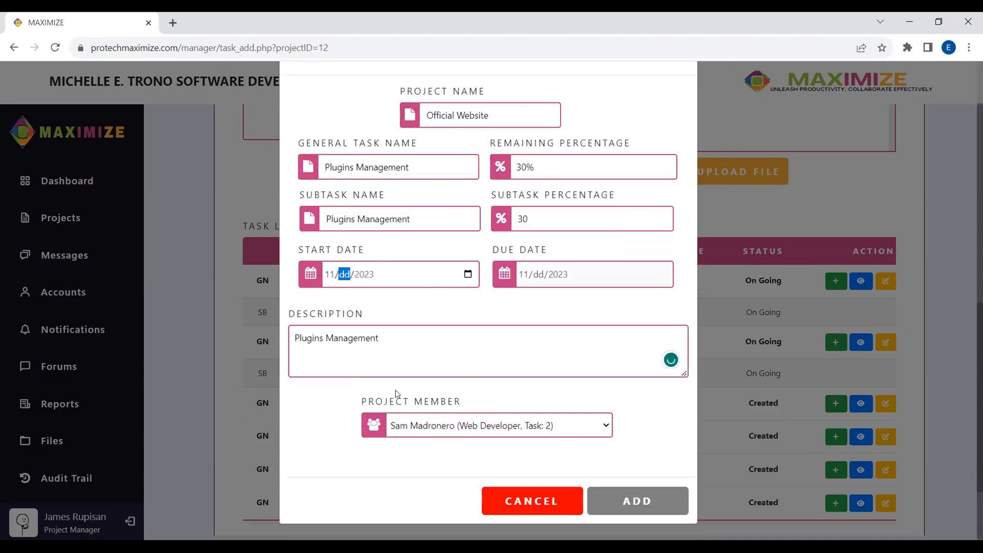
click(405, 396)
click(662, 274)
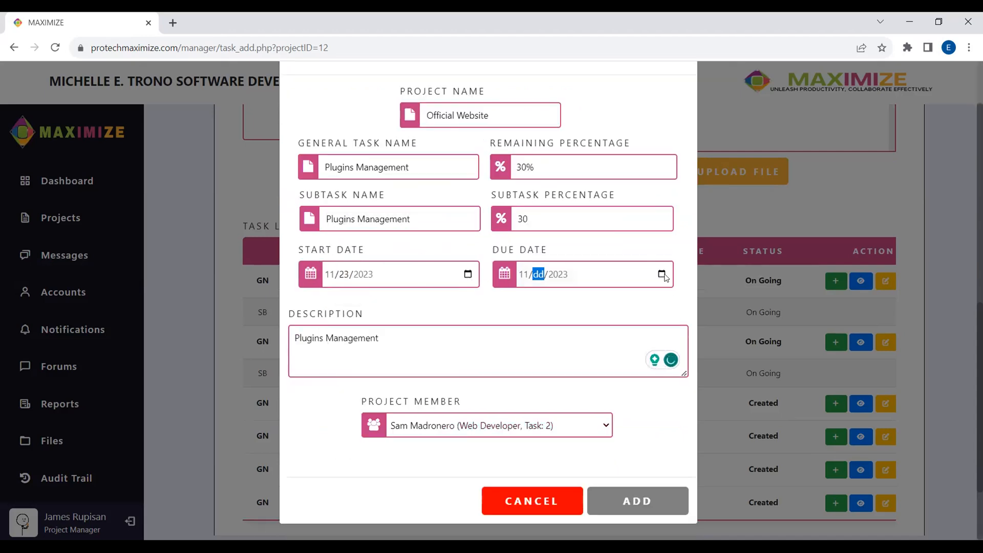
click(638, 398)
click(636, 500)
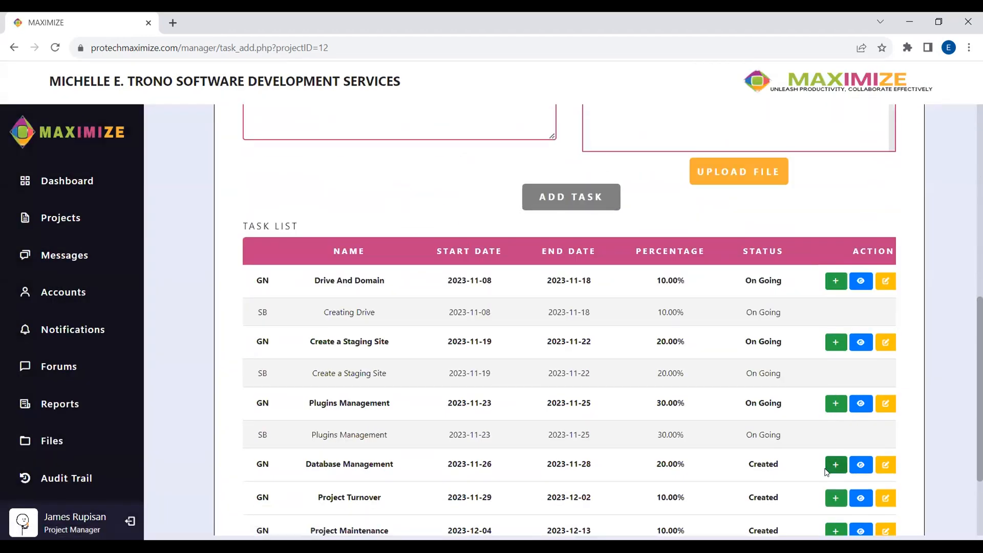
- Start a Database Management subtask named after its general task, at 20%
click(826, 470)
triple_click(385, 212)
key(ctrl+c)
click(405, 258)
key(ctrl+v)
click(597, 206)
click(594, 264)
text(20)
click(464, 322)
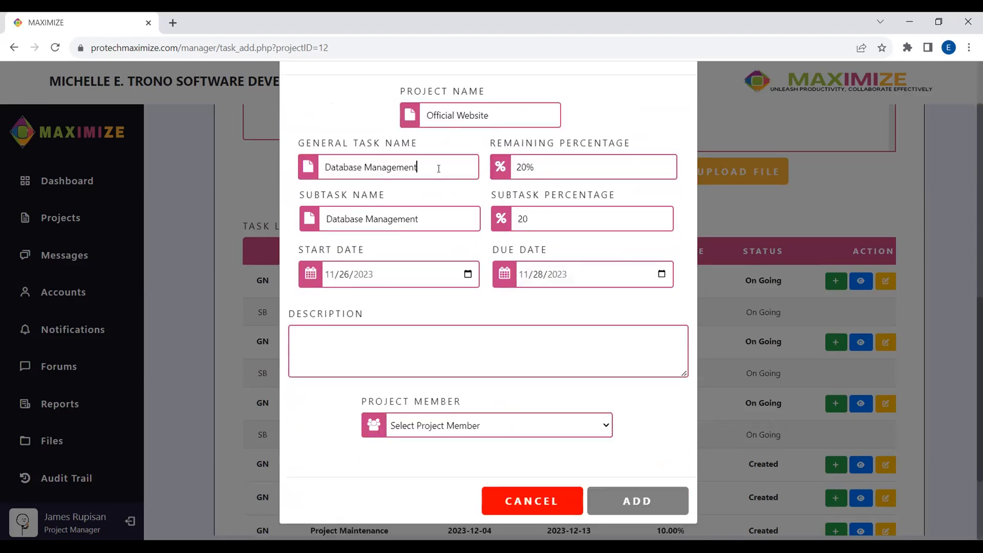
- Fill the Database Management subtask description with the task name
triple_click(435, 167)
key(ctrl+c)
click(455, 336)
key(ctrl+v)
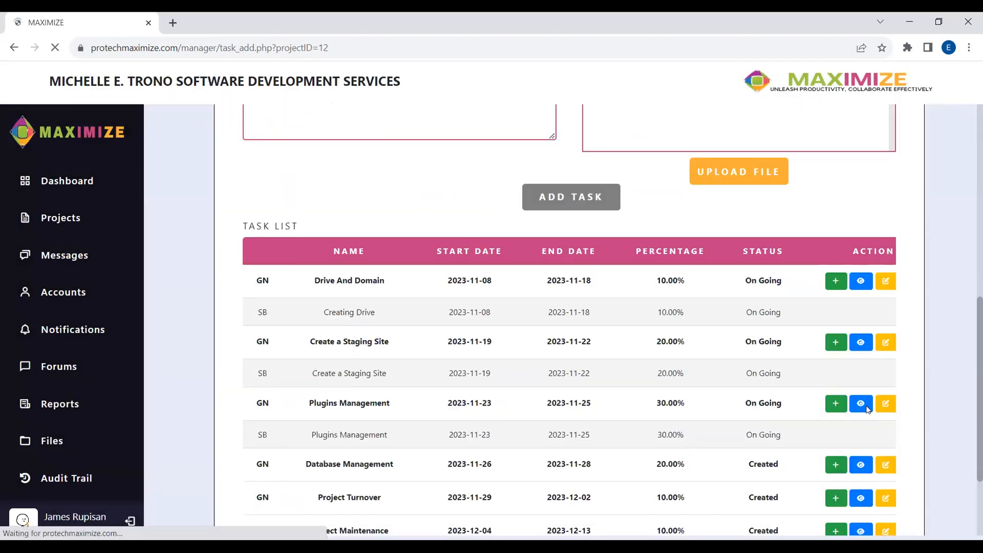
scroll(865, 404, up, 5)
scroll(860, 407, down, 8)
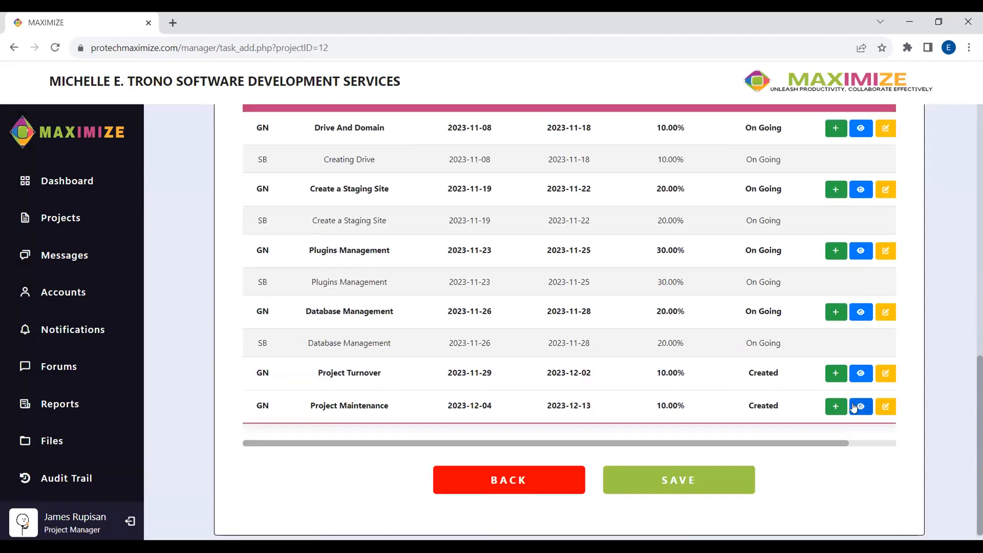
- Start a Project Turnover subtask with its name and the remaining 10% percentage
click(835, 376)
triple_click(432, 214)
key(ctrl+c)
click(418, 272)
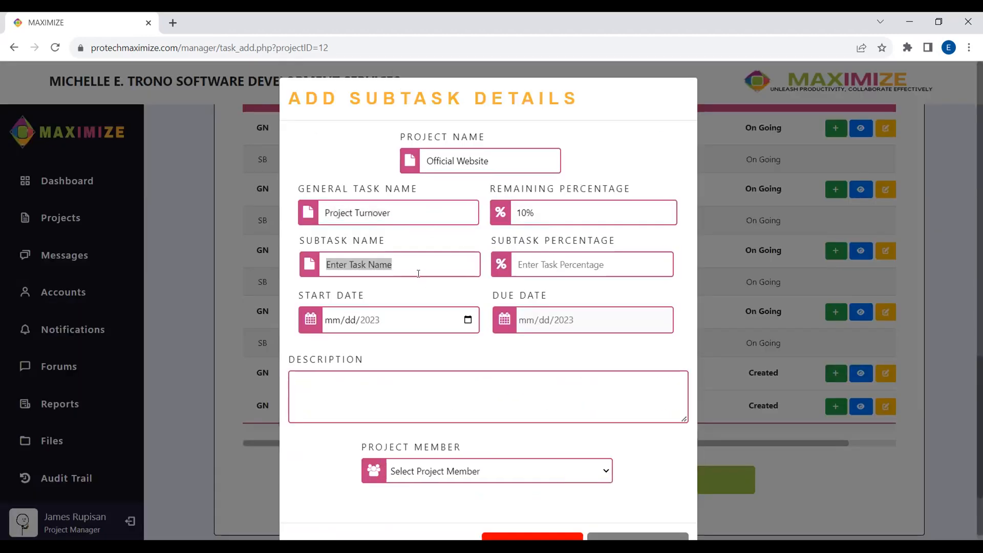
triple_click(574, 214)
key(ctrl+c)
click(574, 260)
key(ctrl+v)
click(435, 216)
triple_click(434, 216)
key(ctrl+c)
click(438, 266)
key(ctrl+v)
- Set Project Turnover dates November 29 to December 2, description and member, then add it
click(466, 318)
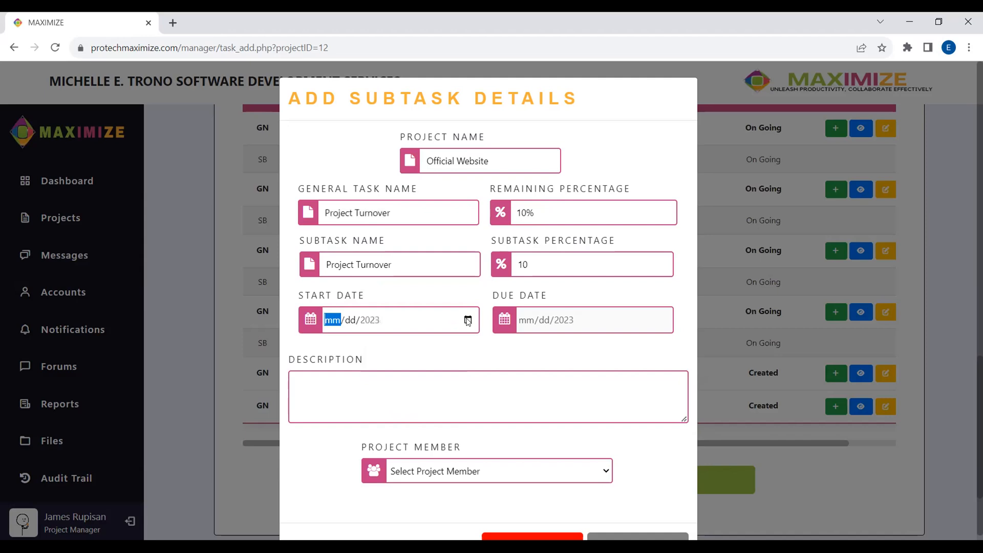
click(661, 320)
click(636, 461)
triple_click(415, 211)
key(ctrl+c)
click(424, 381)
key(ctrl+v)
click(471, 505)
scroll(664, 504, down, 1)
click(487, 426)
click(476, 461)
click(637, 500)
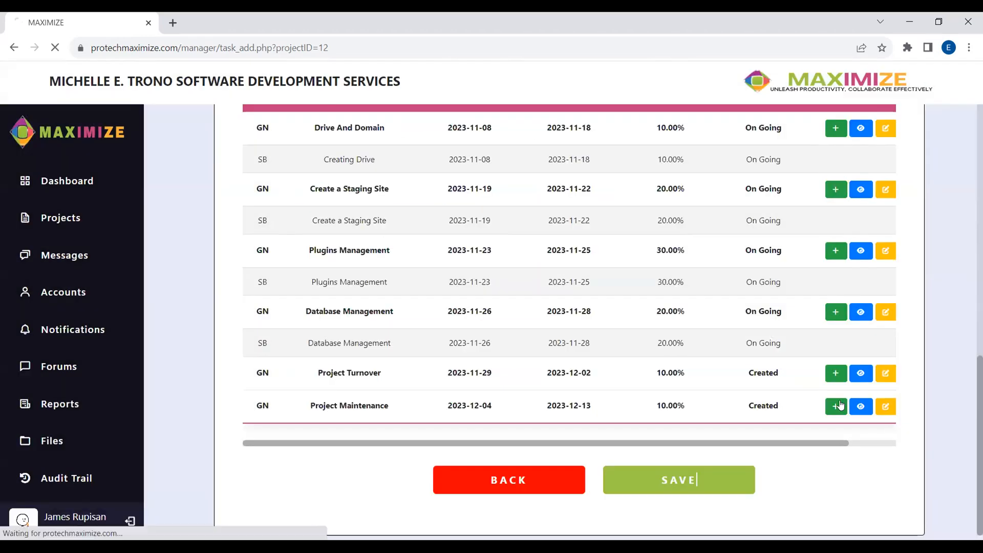
- Start a Project Maintenance subtask with its name and the remaining 10% percentage
scroll(854, 373, down, 6)
scroll(854, 377, down, 4)
click(835, 410)
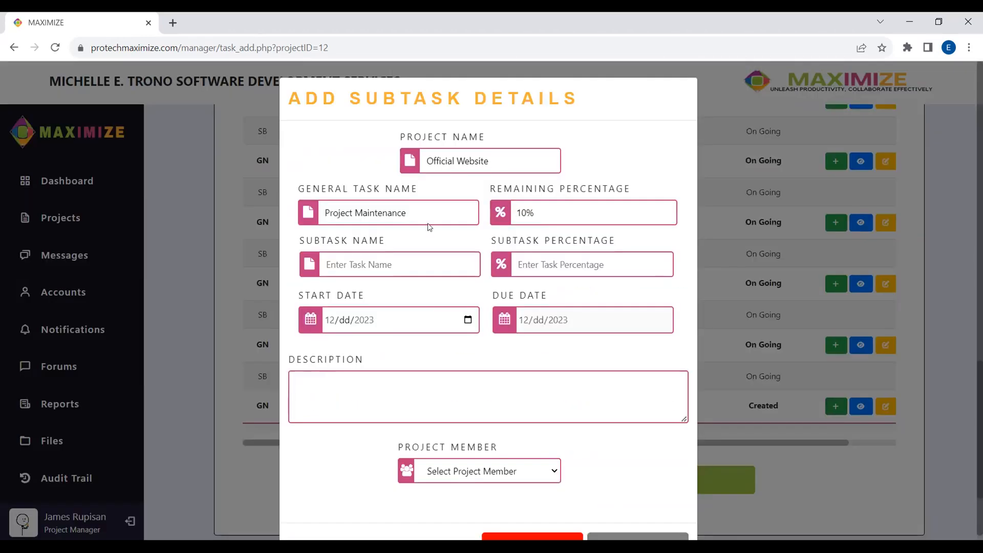
triple_click(431, 215)
key(ctrl+c)
click(430, 265)
key(ctrl+v)
triple_click(563, 221)
key(ctrl+c)
click(556, 266)
key(ctrl+v)
- Reuse the name as description, assign the web developer, and start it December 4
triple_click(393, 270)
key(ctrl+c)
click(421, 397)
key(ctrl+v)
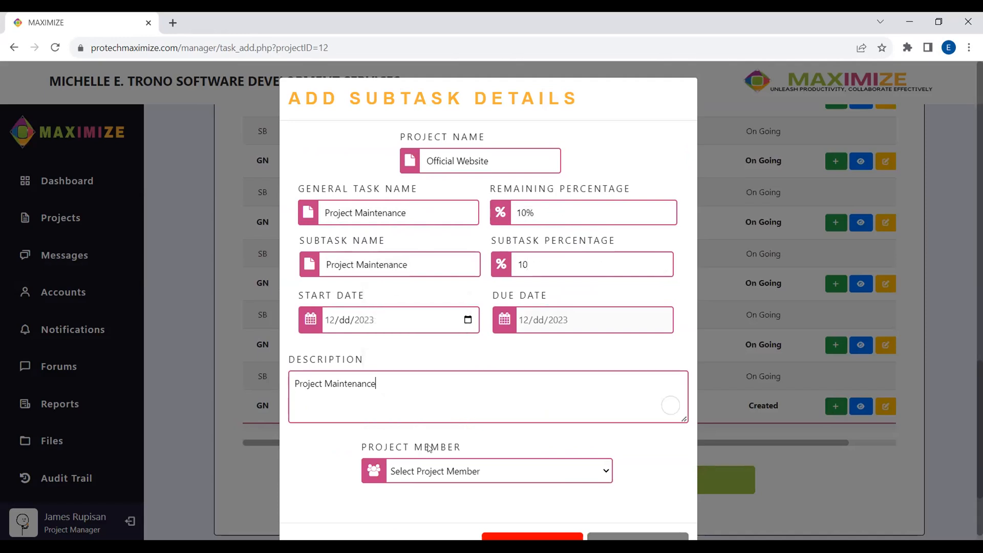
click(438, 471)
click(450, 500)
click(440, 321)
click(355, 408)
click(658, 319)
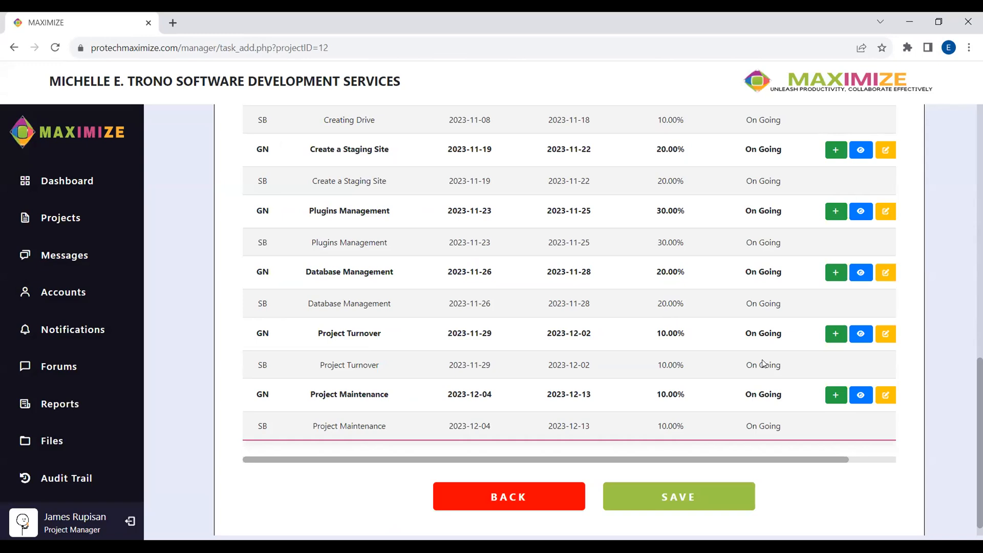
scroll(822, 348, up, 8)
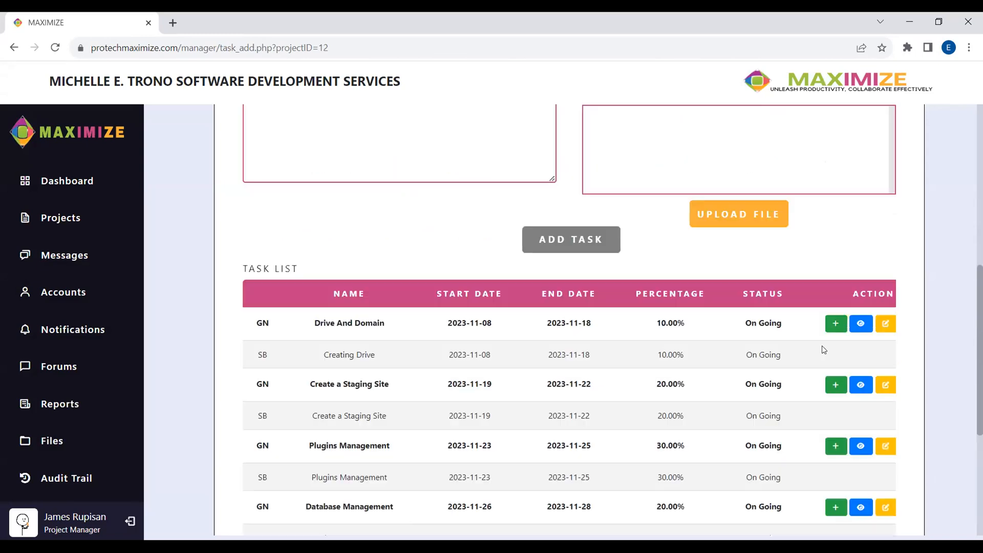
- Save the Official Website plan, acknowledge 'Project Plan Created!', and review the six tasks
scroll(609, 347, down, 9)
click(661, 480)
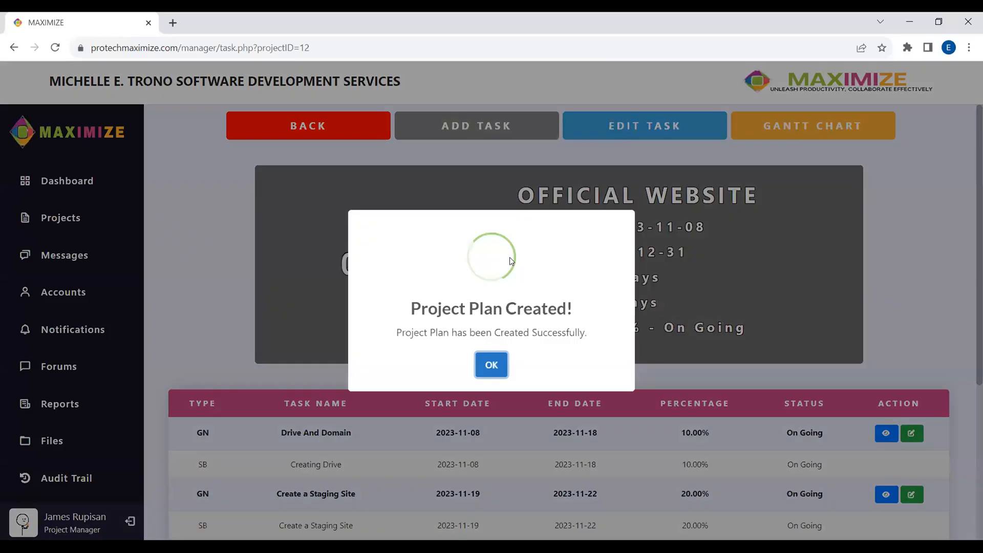
click(491, 365)
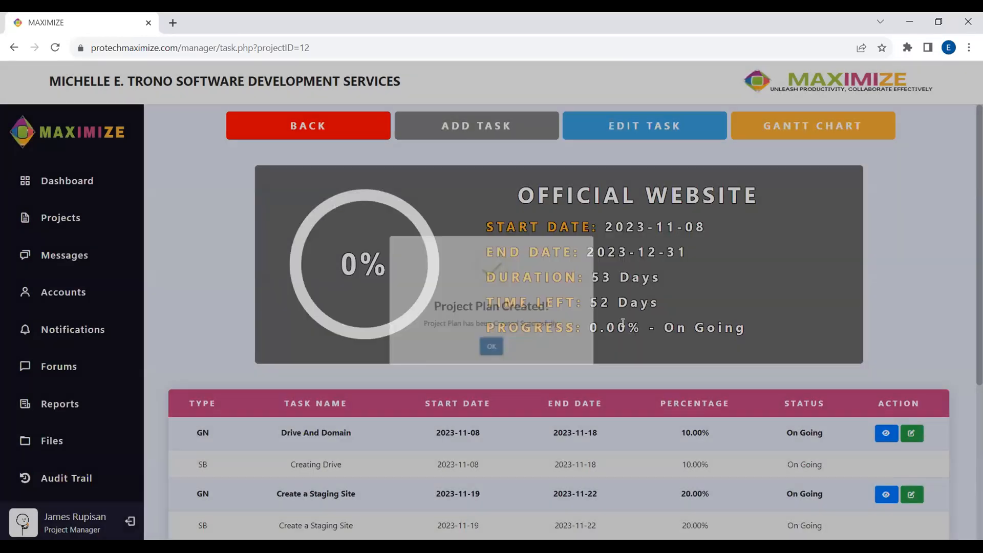
scroll(23, 526, down, 4)
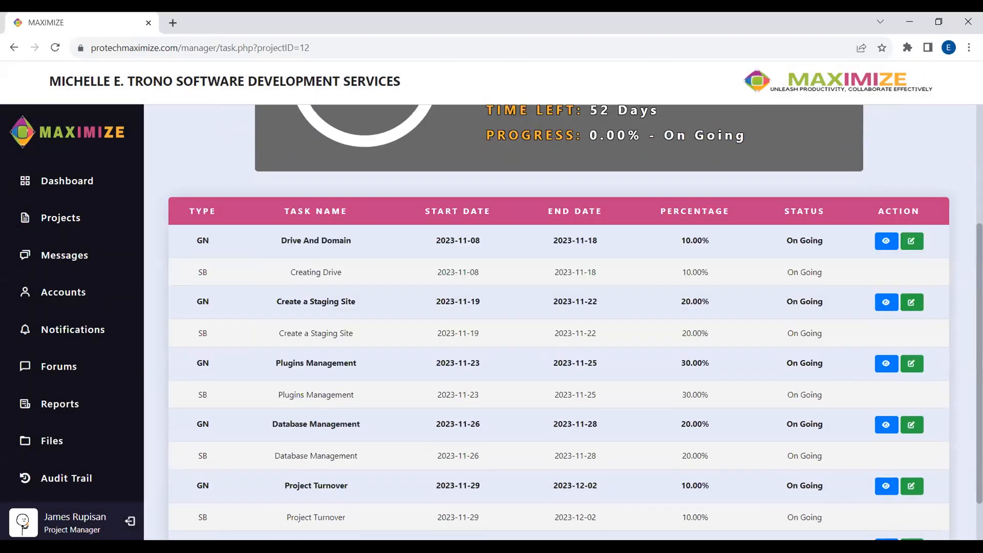
scroll(23, 526, down, 2)
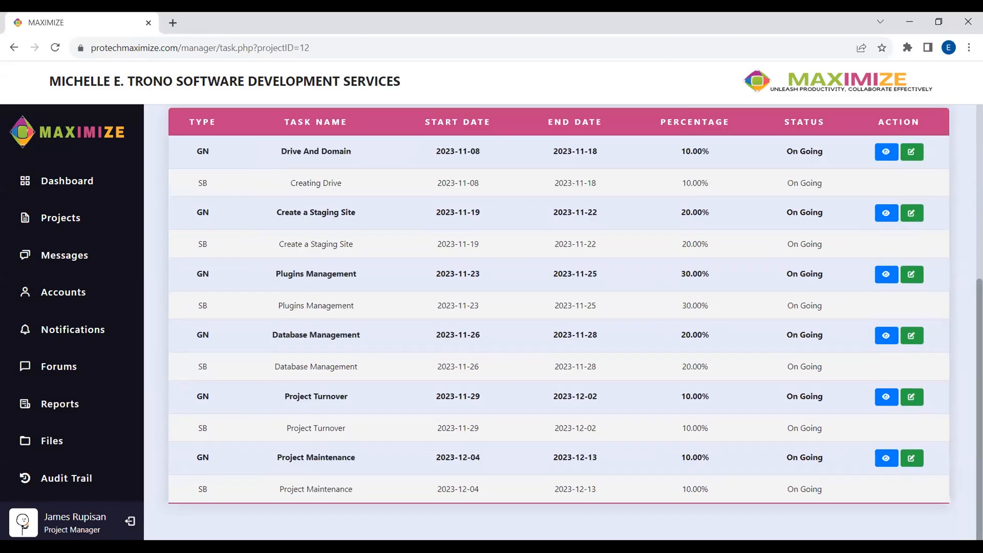
scroll(23, 526, up, 1)
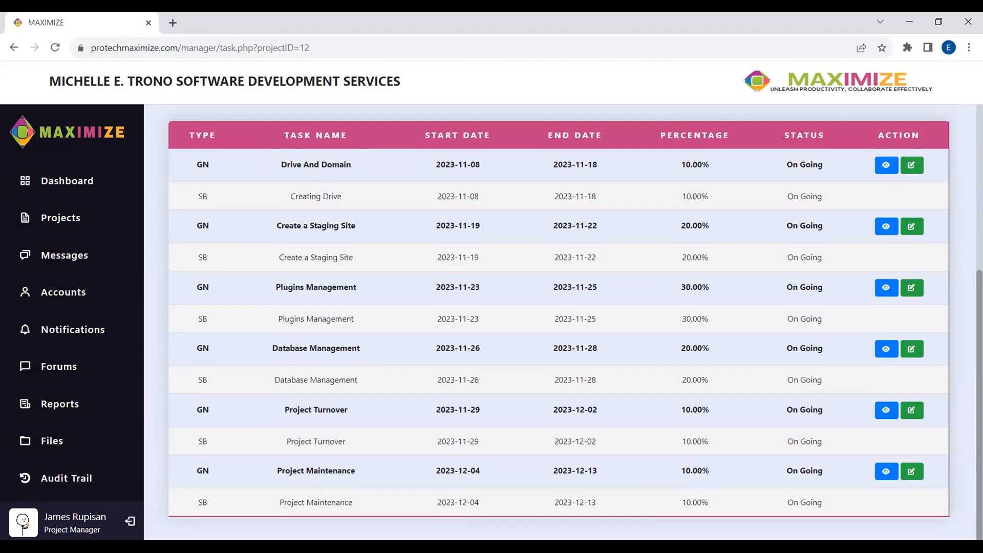
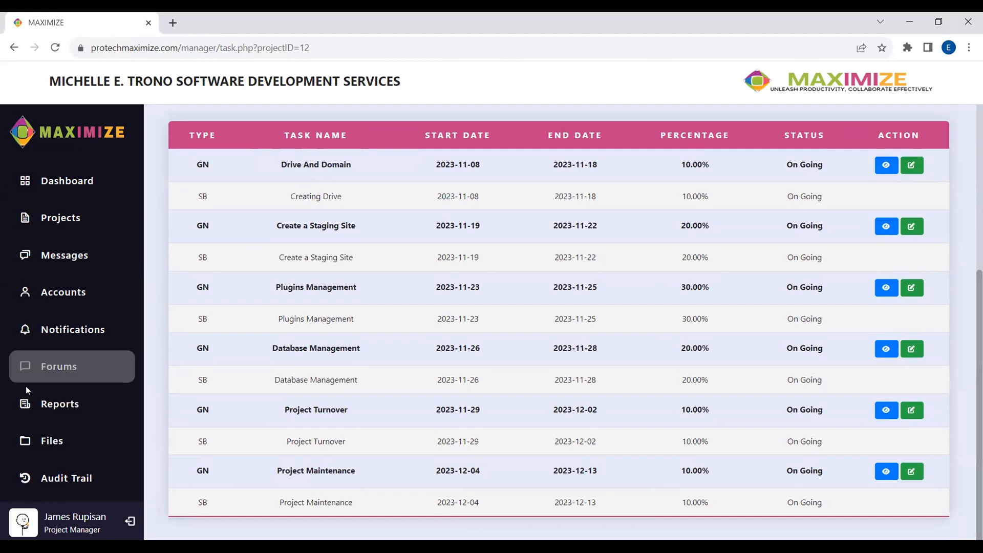
- Post 'Hello' in the Vmm Company Official Website forum, then go to the Files project list
click(51, 366)
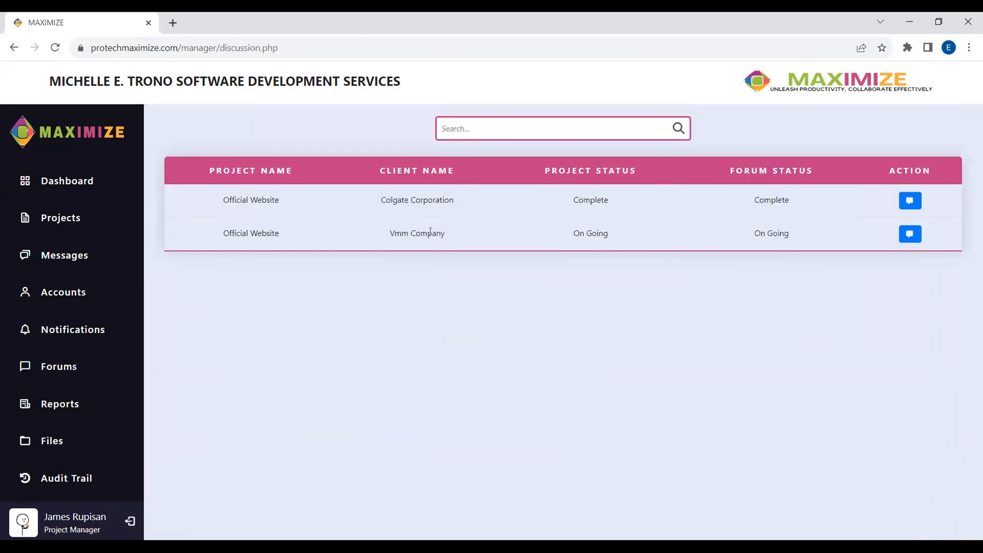
click(910, 234)
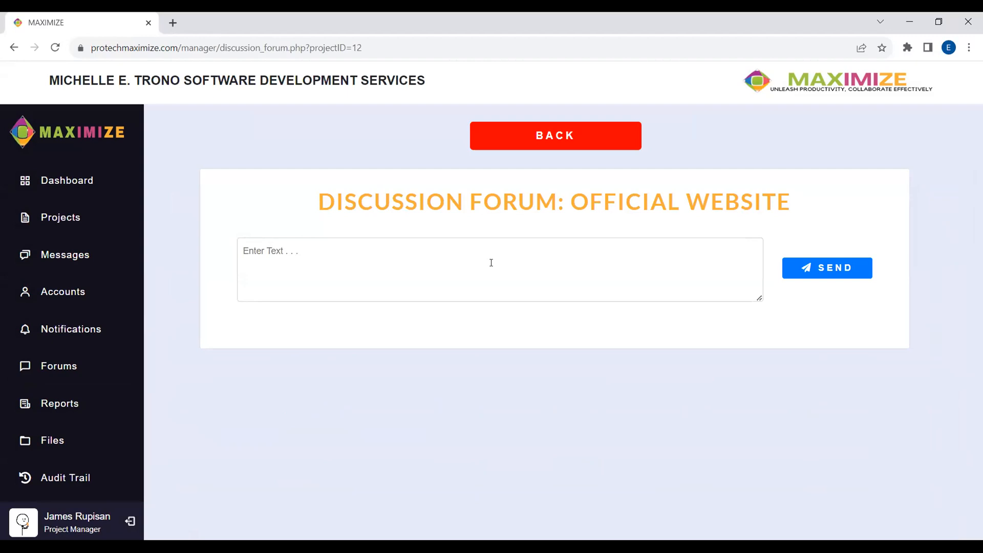
text(Hello)
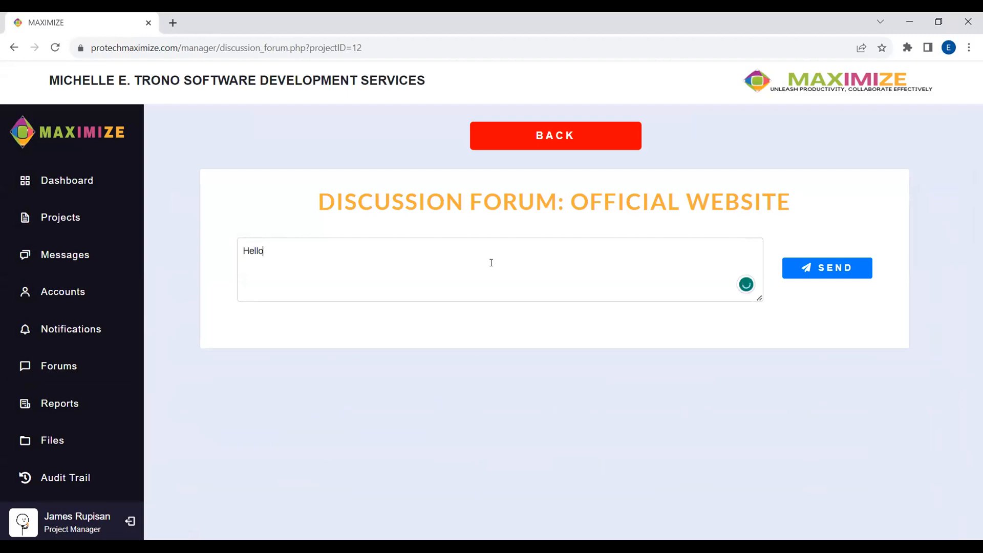
click(844, 276)
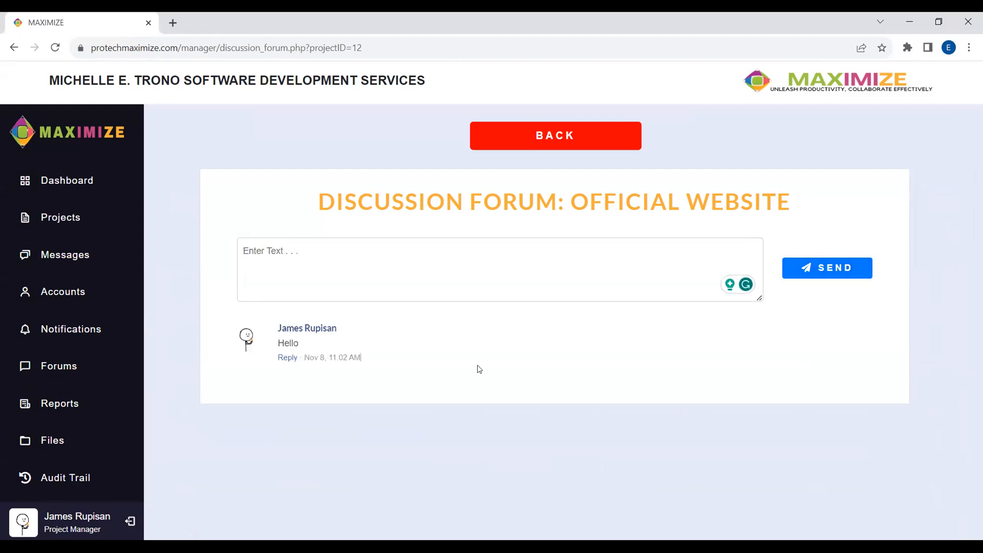
click(79, 446)
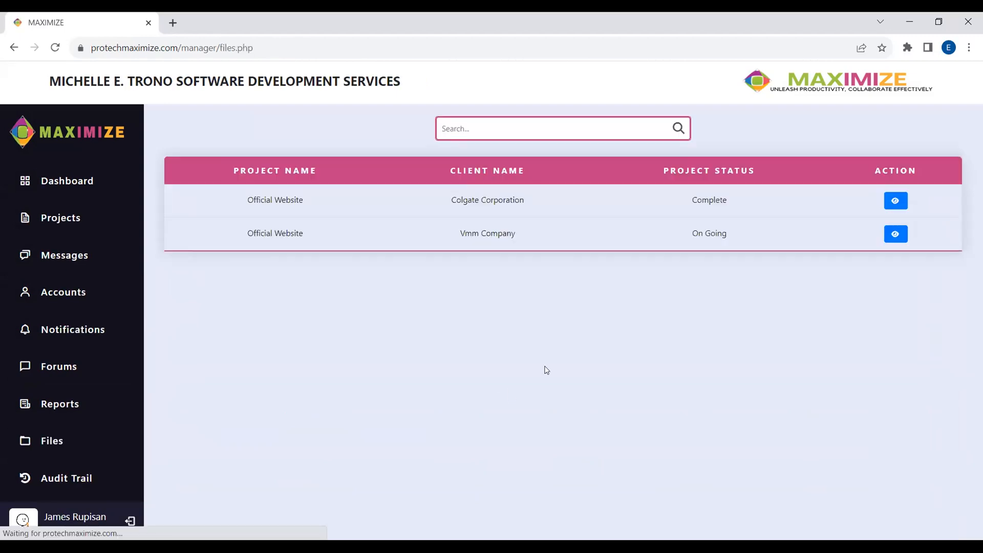
- Open the Vmm Company Official Website project's four files and bring up its upload dialog
click(886, 237)
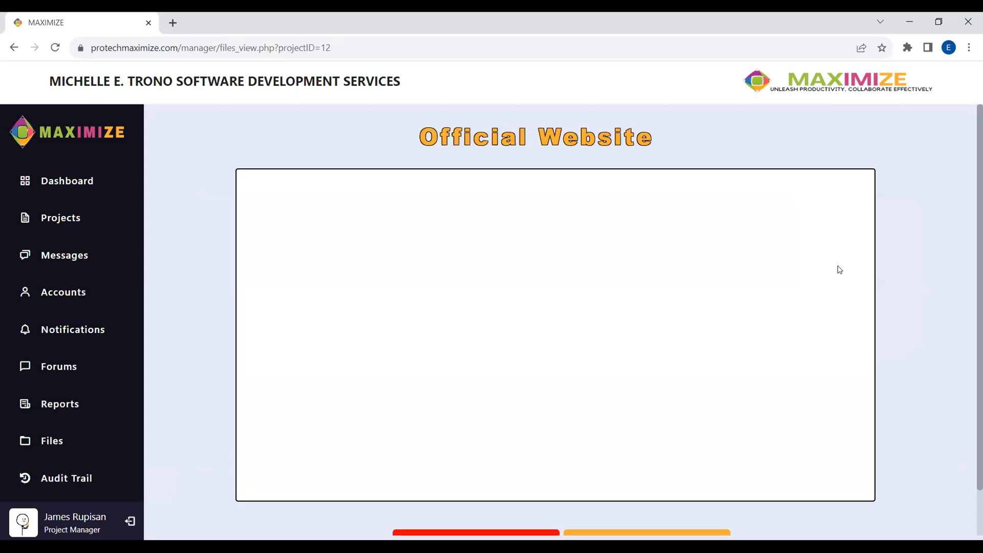
scroll(553, 286, down, 1)
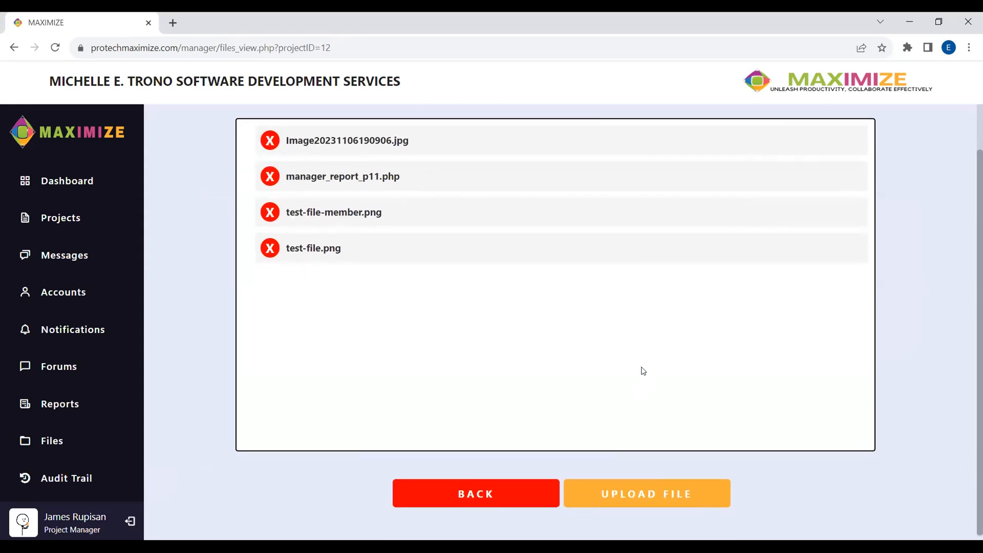
click(635, 494)
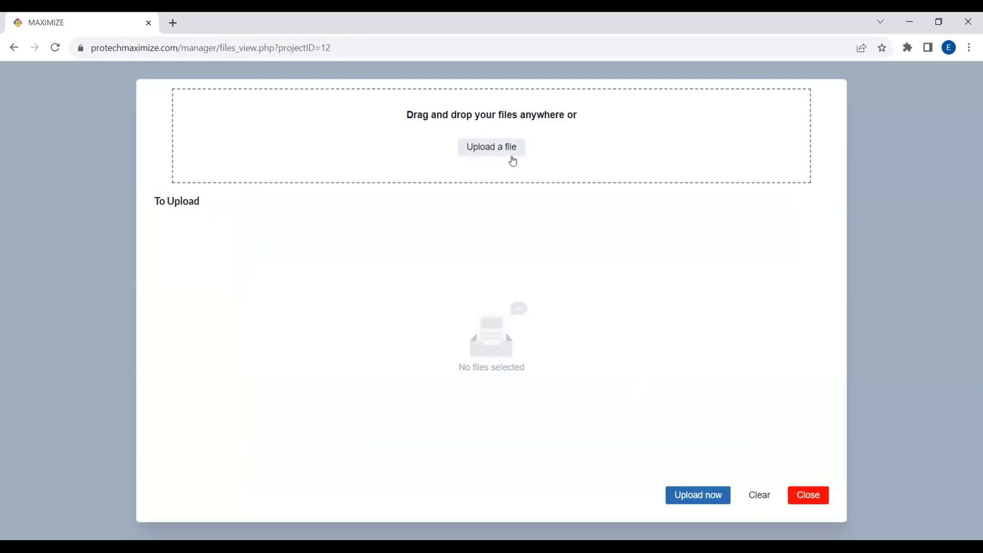
click(814, 497)
click(497, 484)
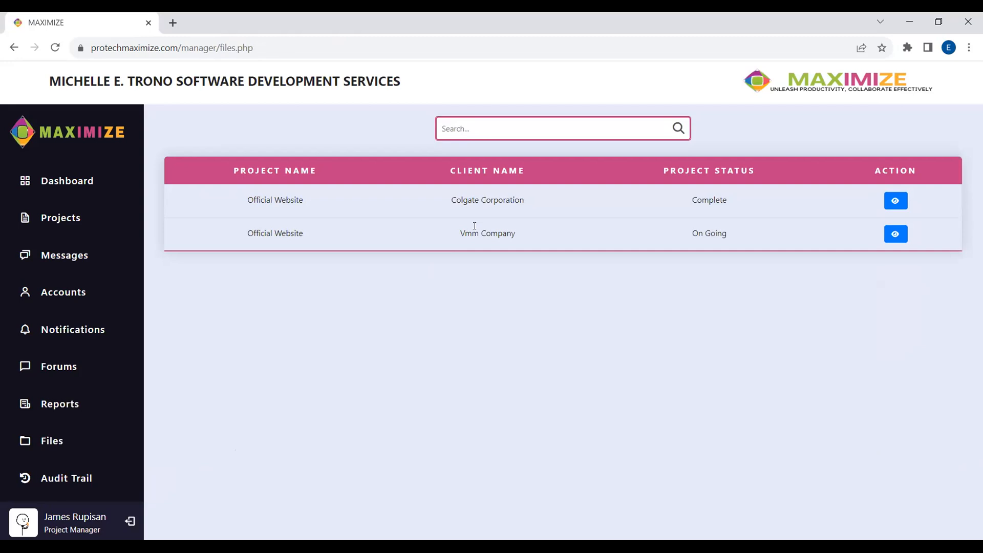
click(891, 237)
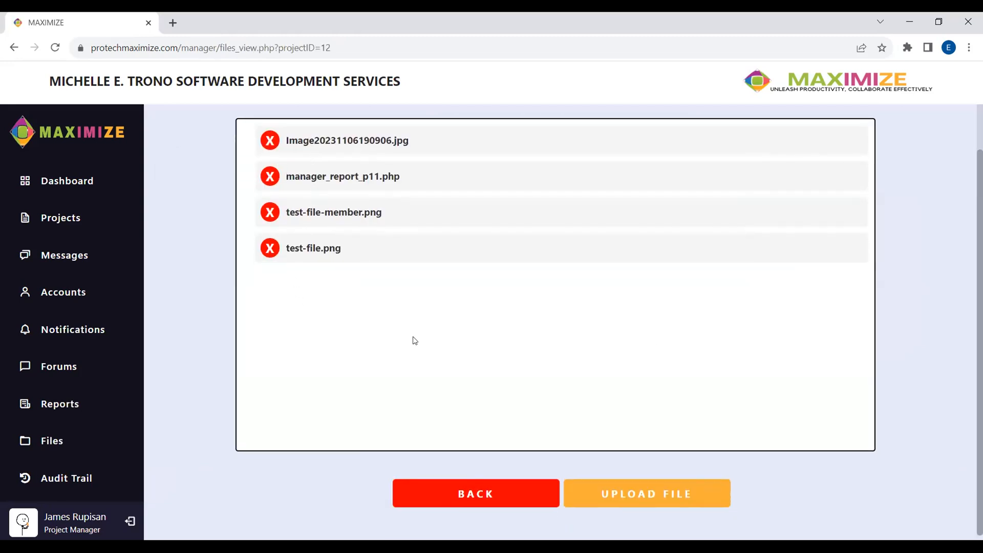
click(600, 490)
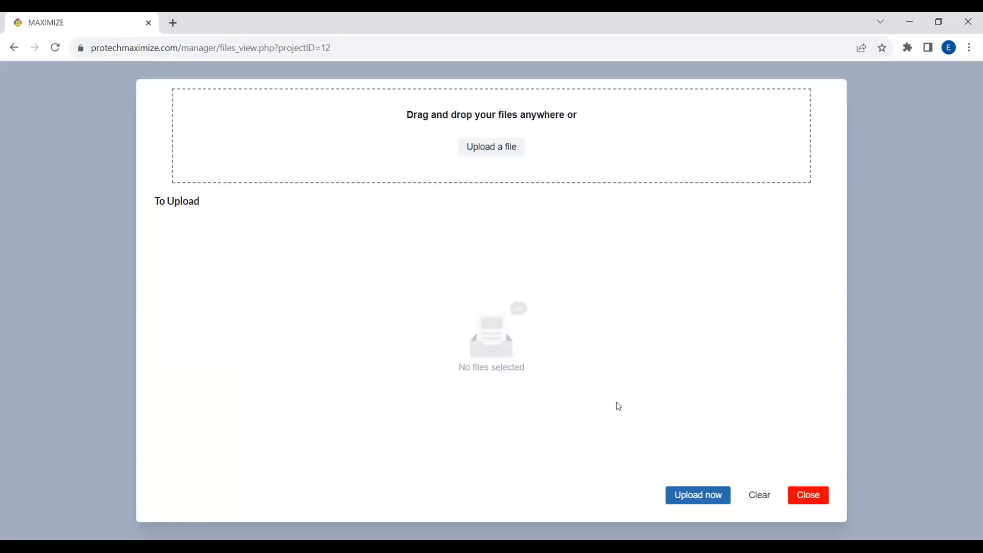
- Pick maximize-accounts (1).txt from Downloads as the file to upload
click(504, 157)
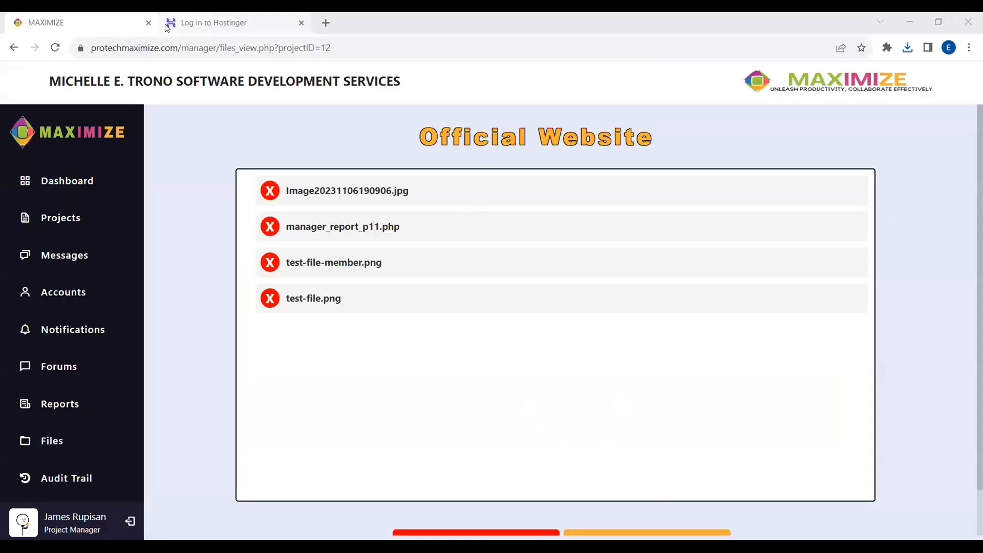
middle_click(166, 27)
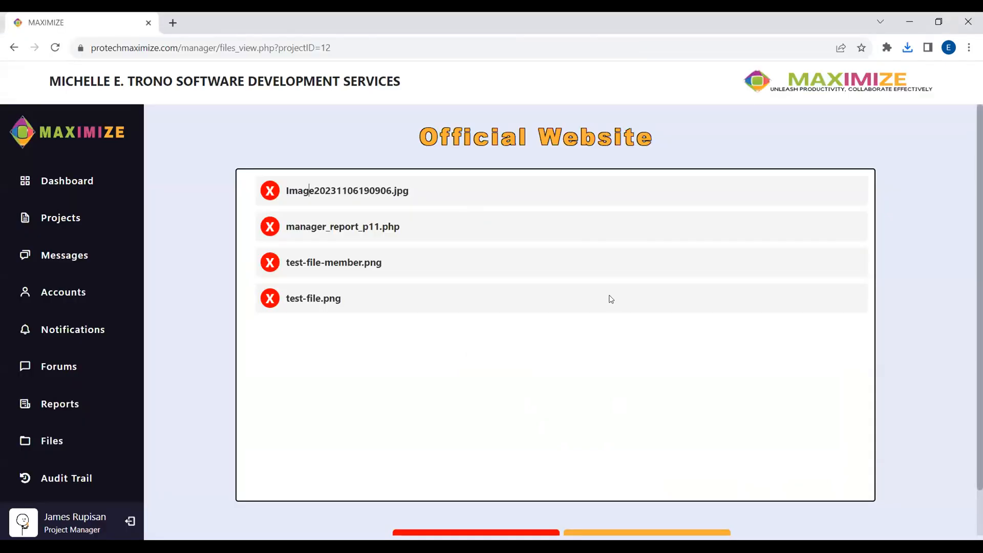
scroll(611, 299, down, 1)
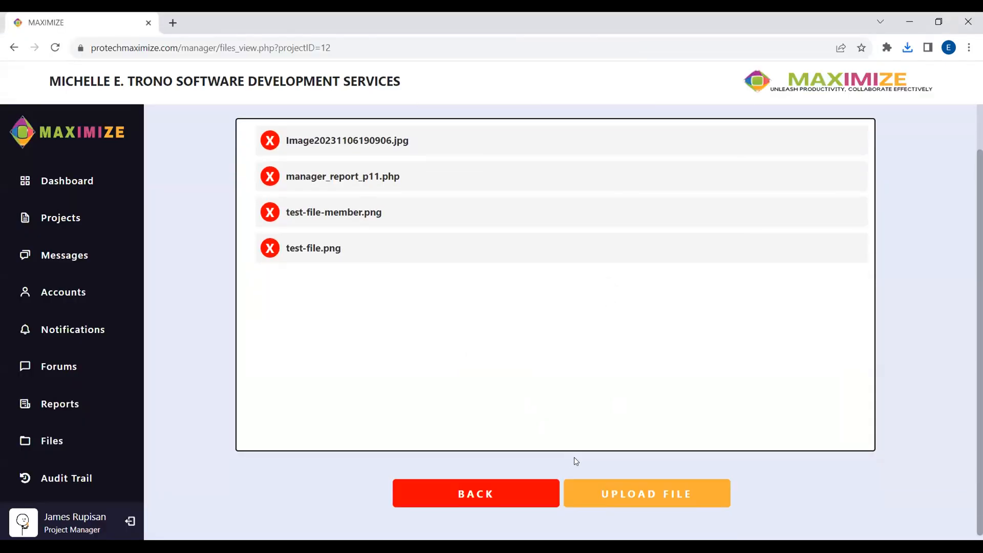
click(612, 489)
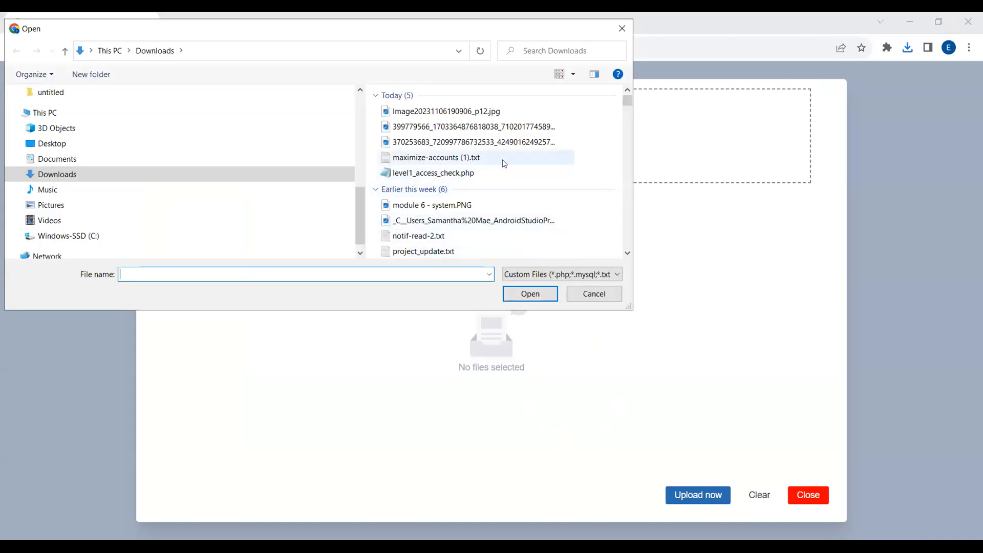
click(505, 158)
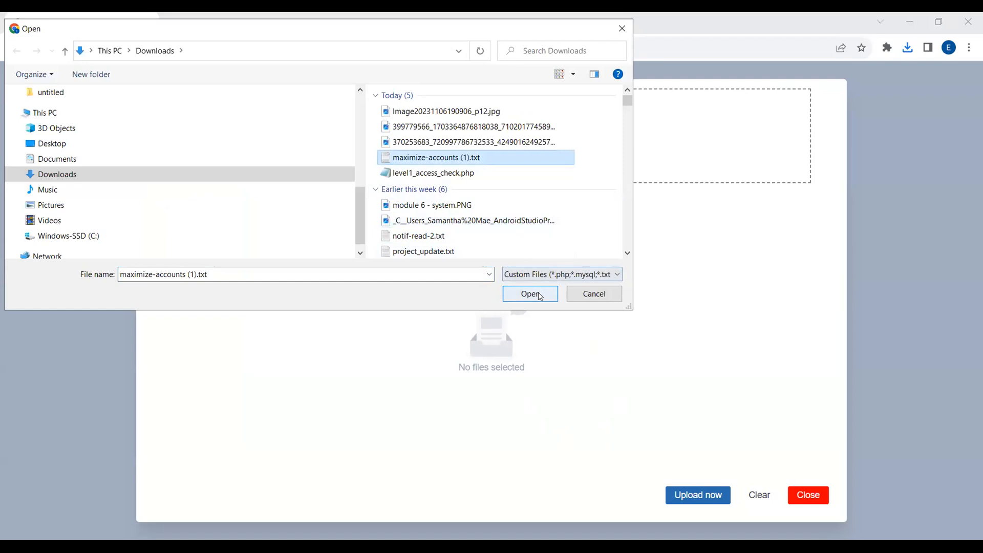
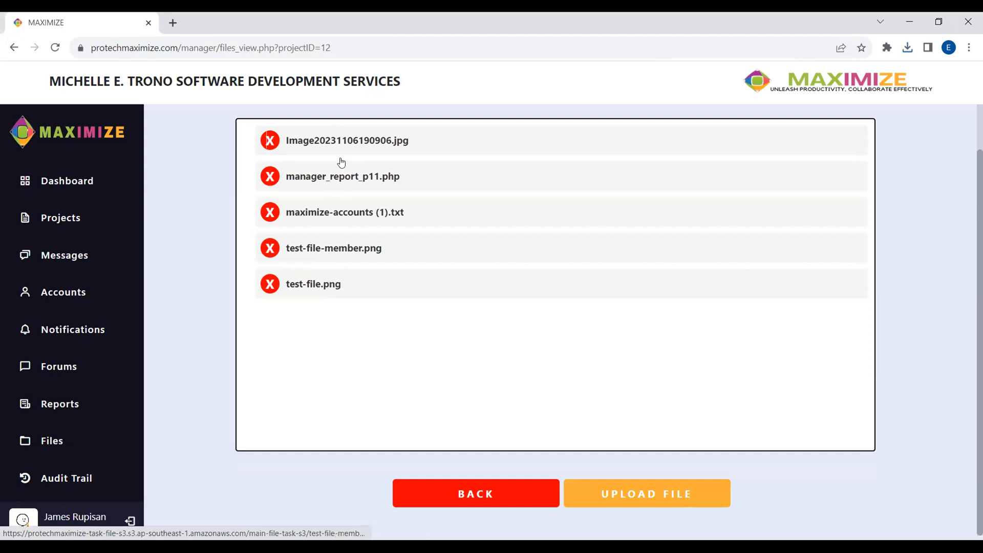
- Open the uploaded maximize-accounts (1).txt file and check Chrome's recent downloads
click(349, 215)
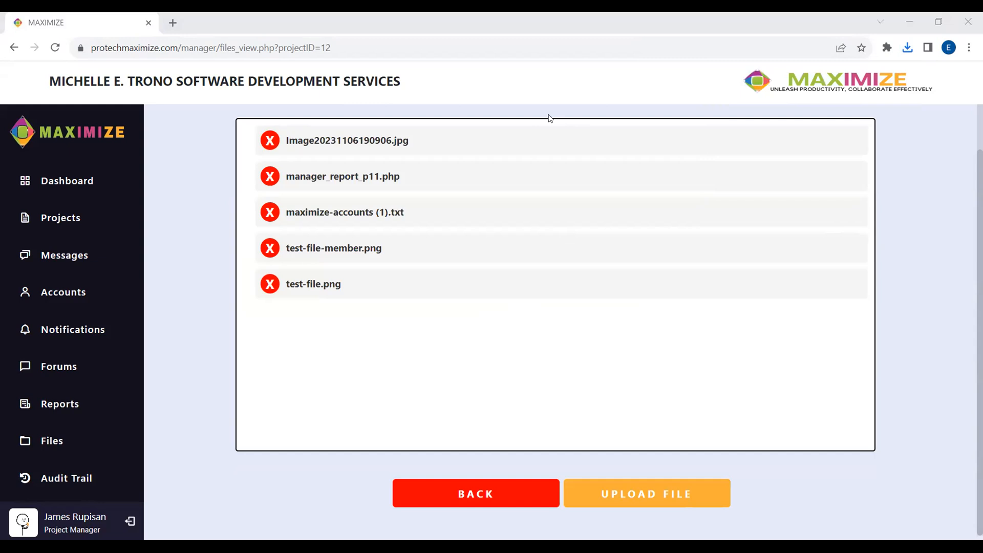
click(907, 49)
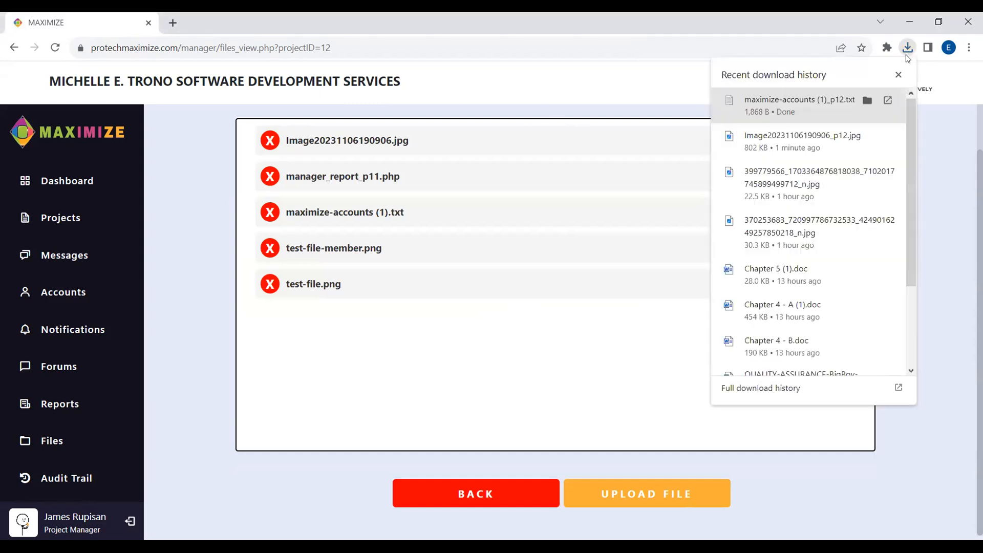
click(620, 344)
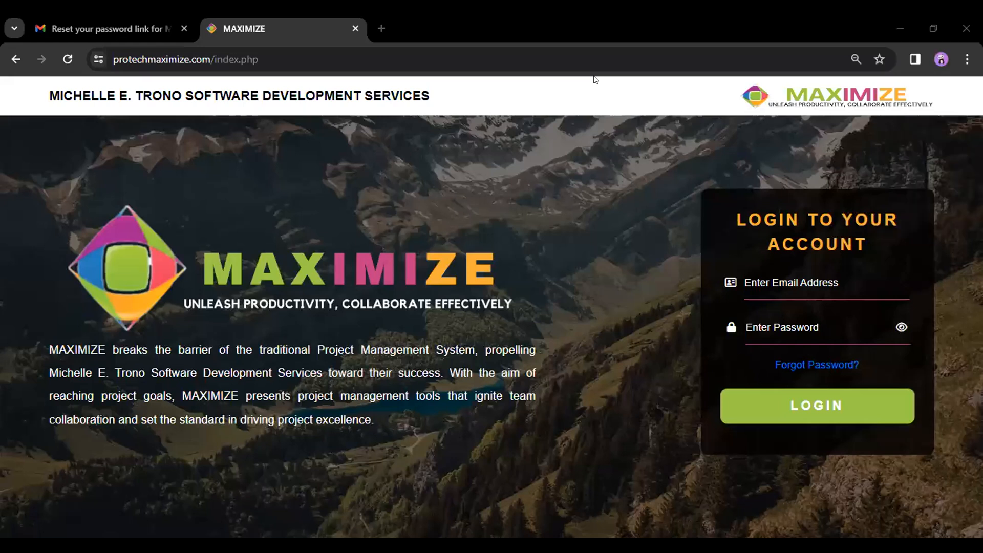
- Log in as the web designer with the pasted e-mail and password, retrying after the Incorrect Password warning
click(780, 282)
key(ctrl+v)
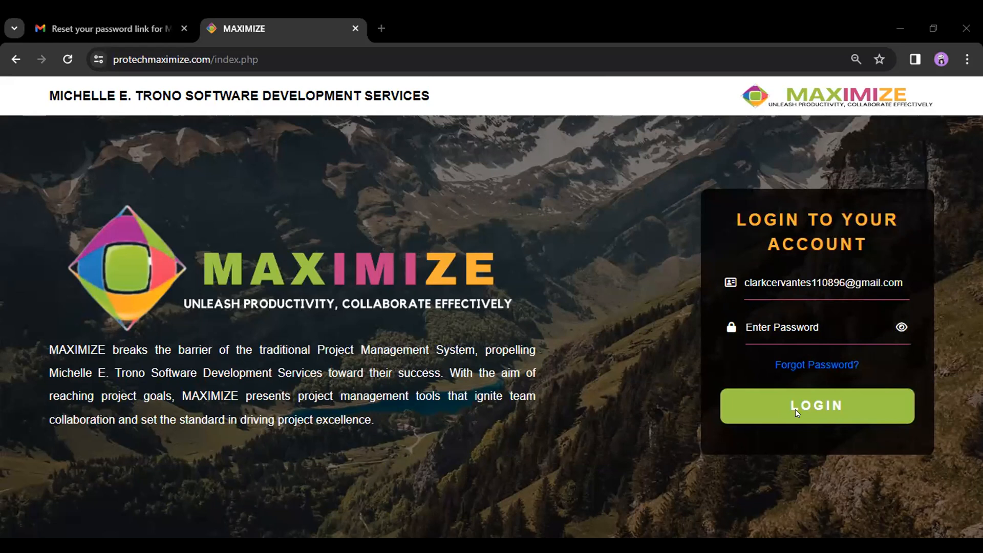
click(834, 325)
key(ctrl+v)
click(767, 402)
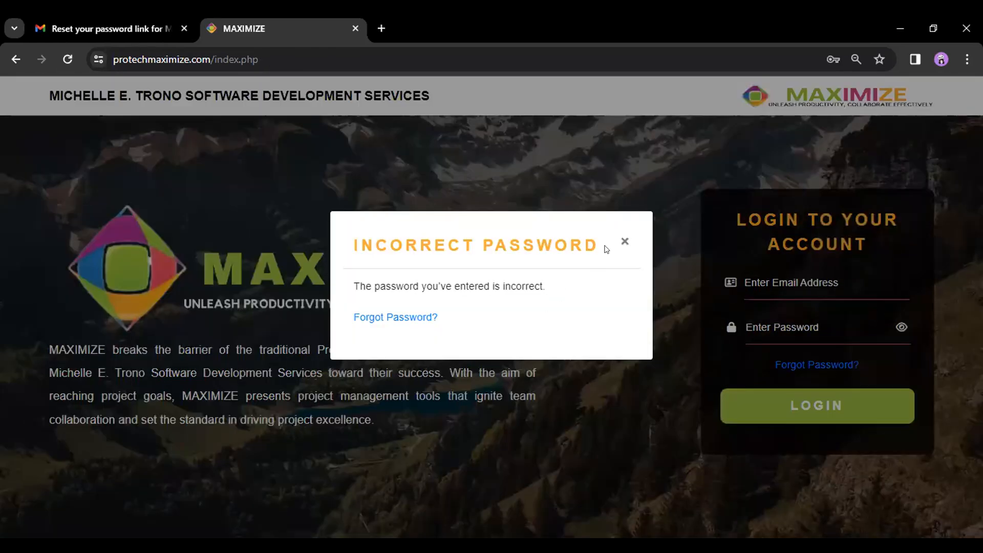
click(623, 241)
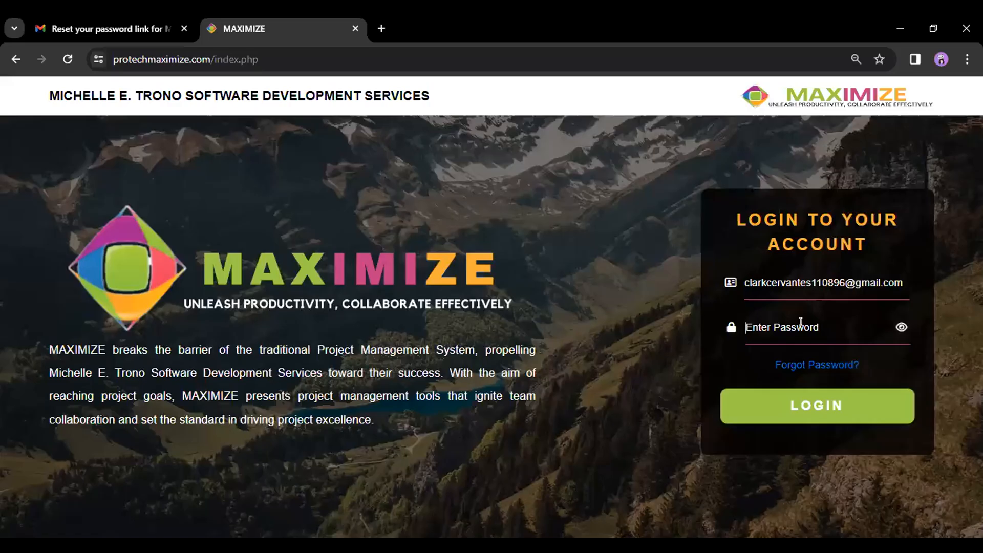
key(ctrl+v)
click(781, 404)
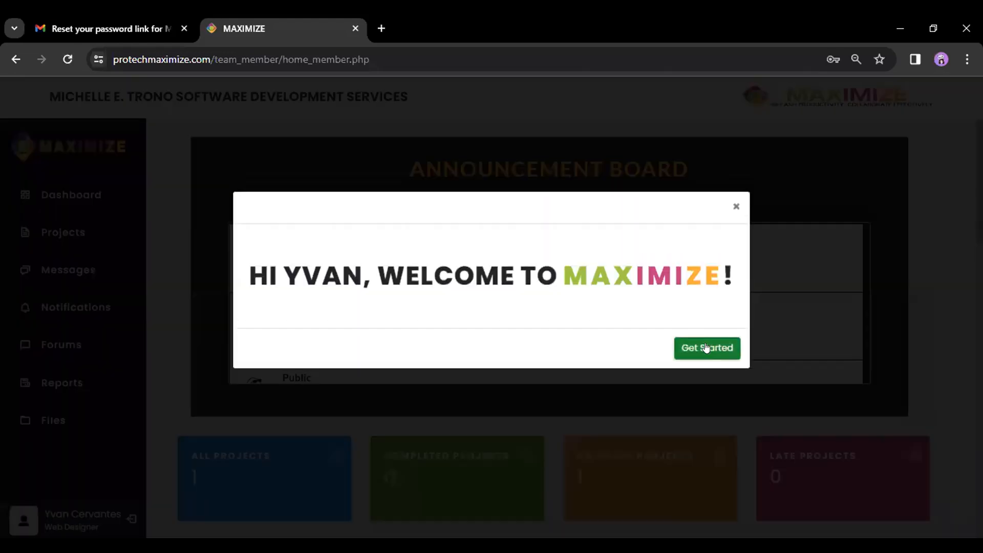
click(702, 346)
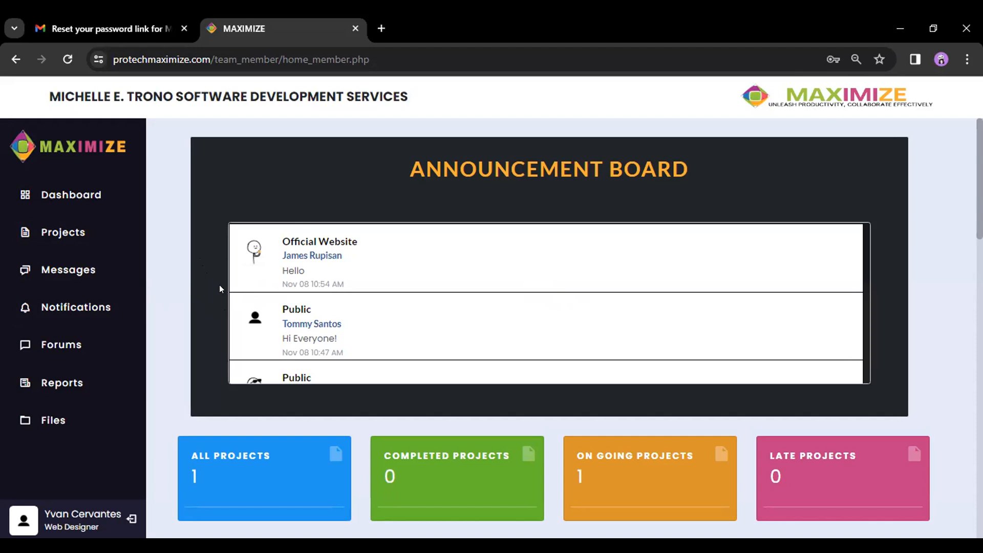
- Scroll the dashboard to the project table showing Official Website On Going with ₱85,000.00 cost
scroll(188, 285, down, 5)
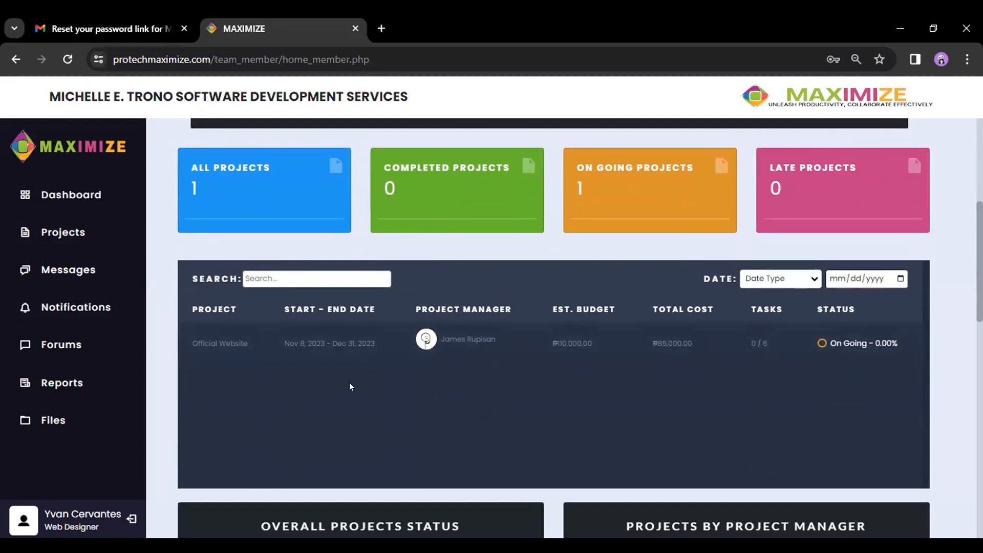
scroll(346, 378, down, 3)
scroll(346, 369, up, 6)
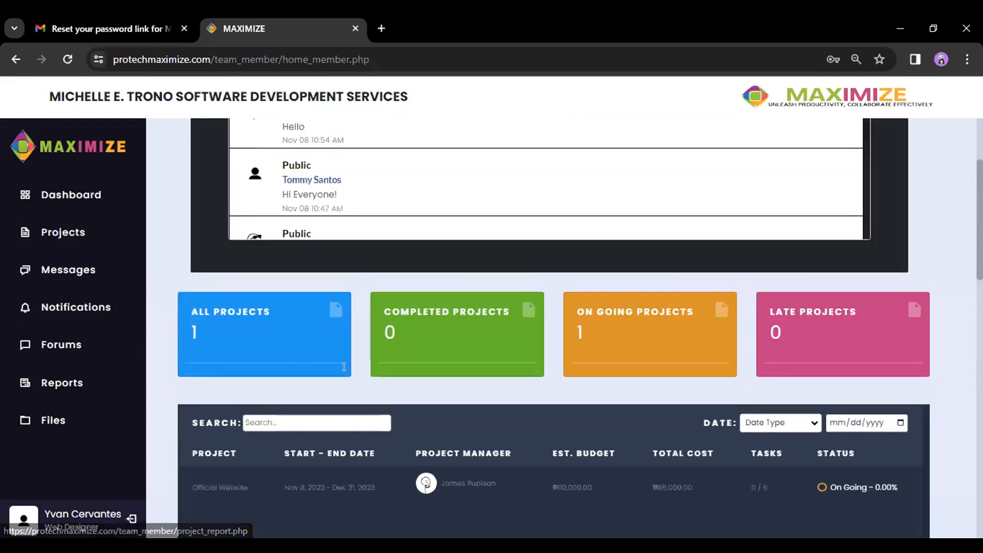
scroll(346, 365, down, 3)
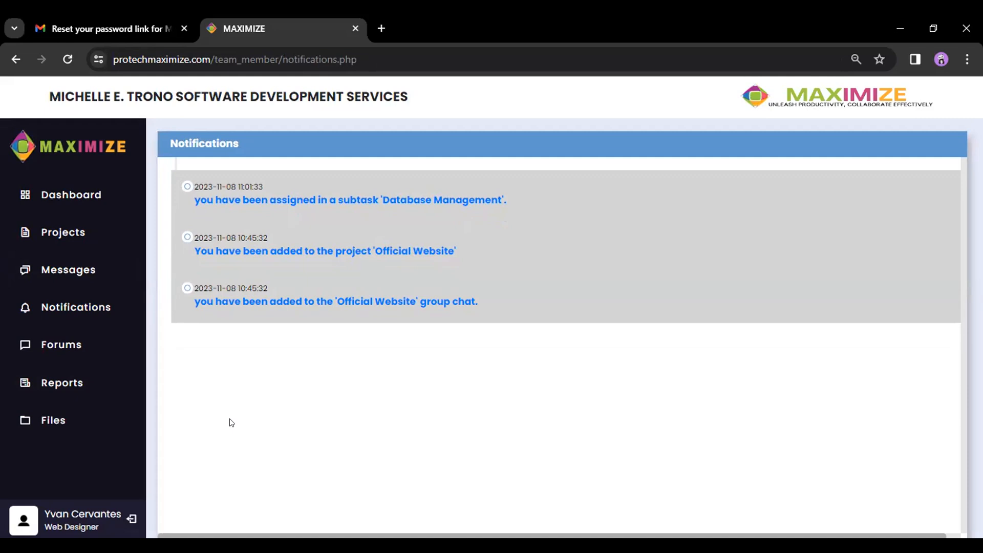
- Send 'Hello Mr Manager' in the Official Website group chat opened from its notification
click(401, 301)
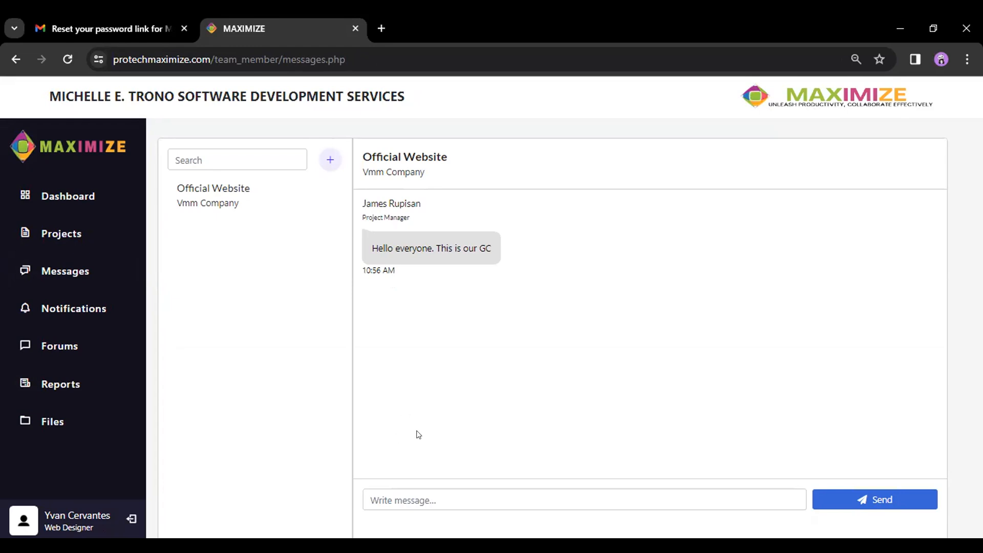
click(425, 490)
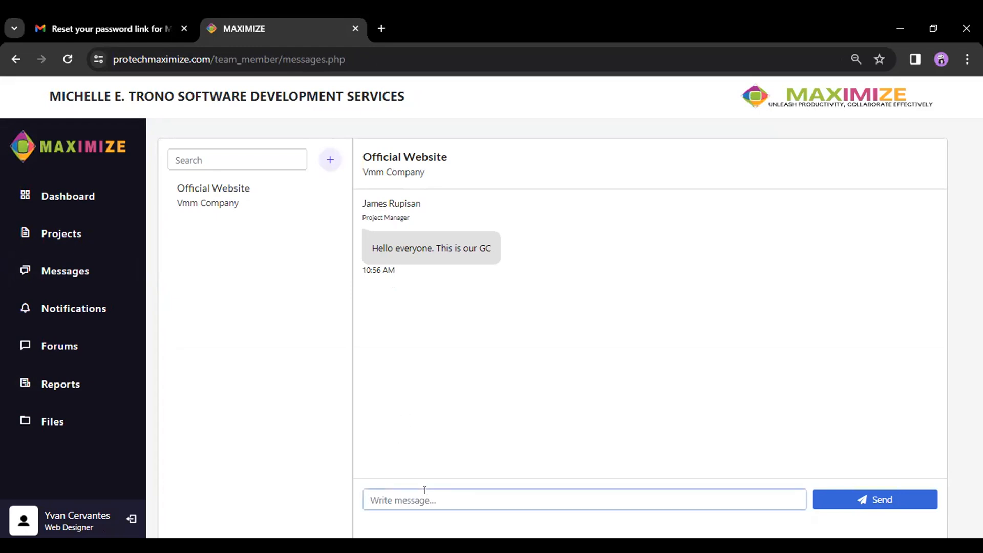
text(Hello Mr Manager)
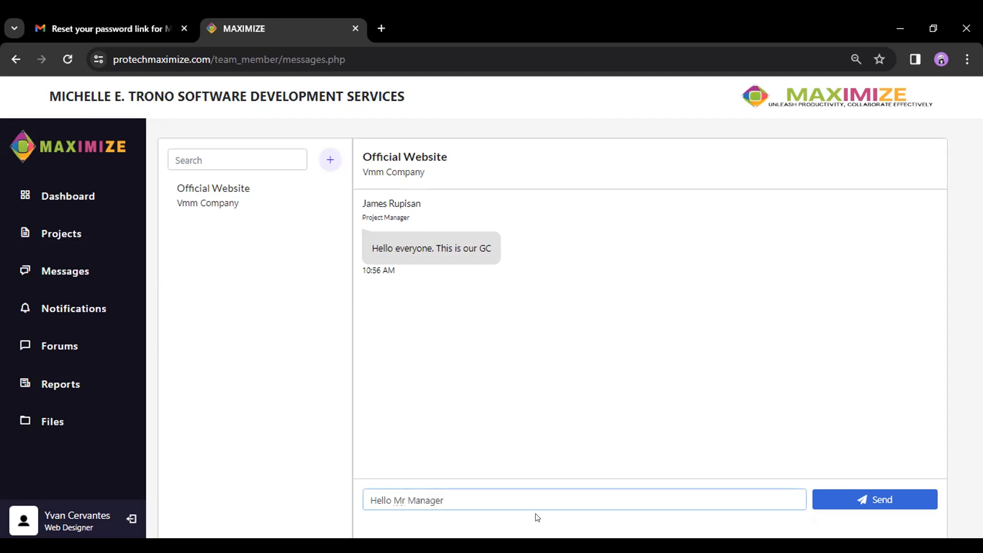
click(858, 503)
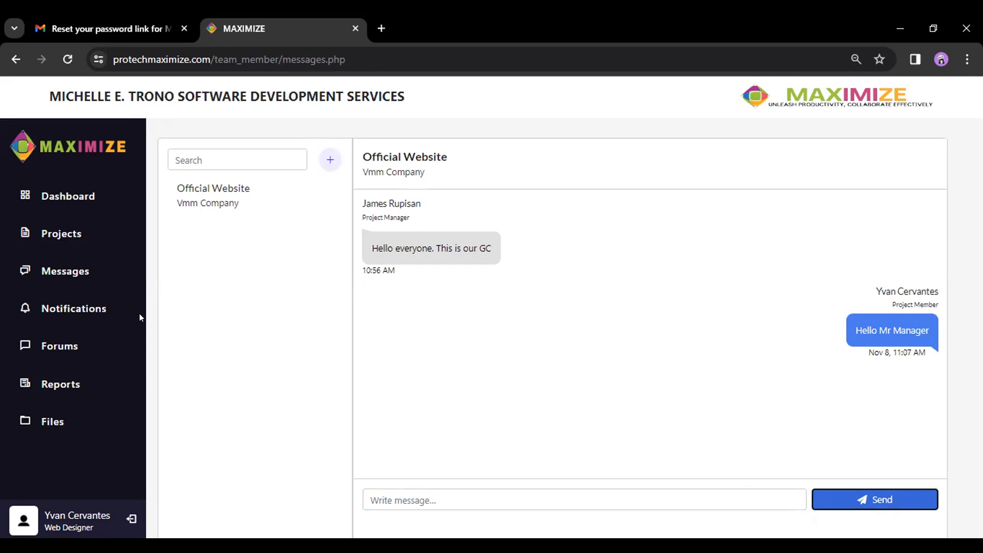
click(101, 320)
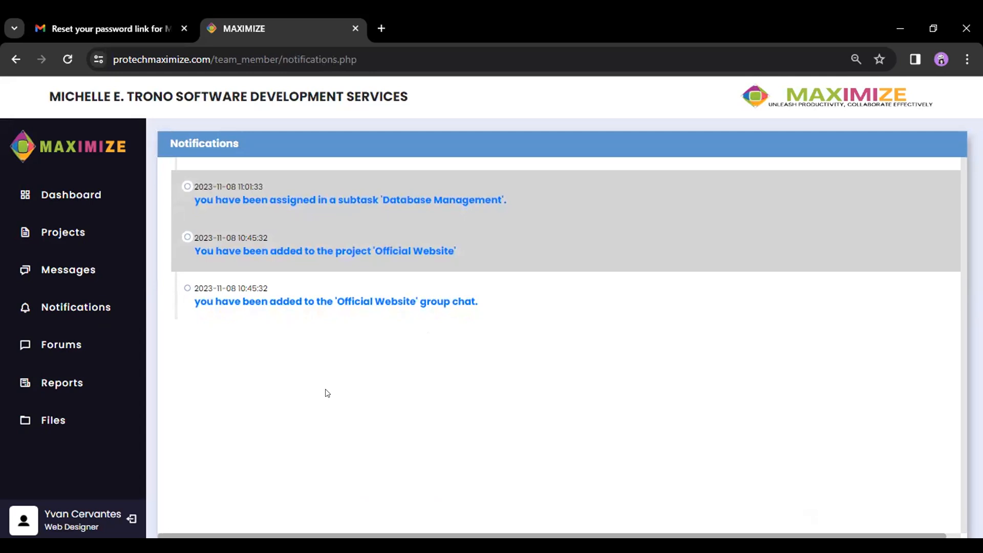
- Go from the Official Website project details to its task list with Database Management at 20.00%
click(320, 251)
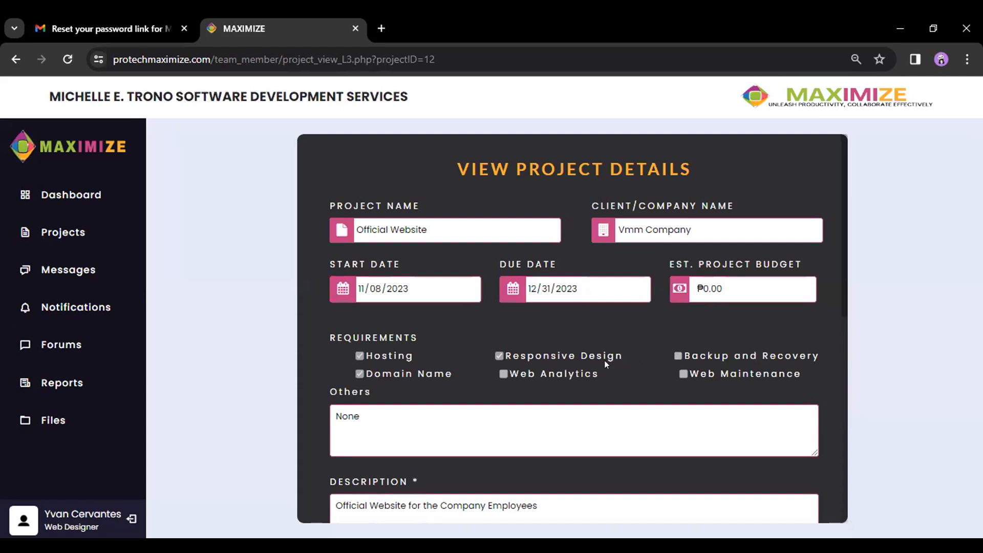
scroll(604, 361, down, 1)
scroll(522, 409, down, 2)
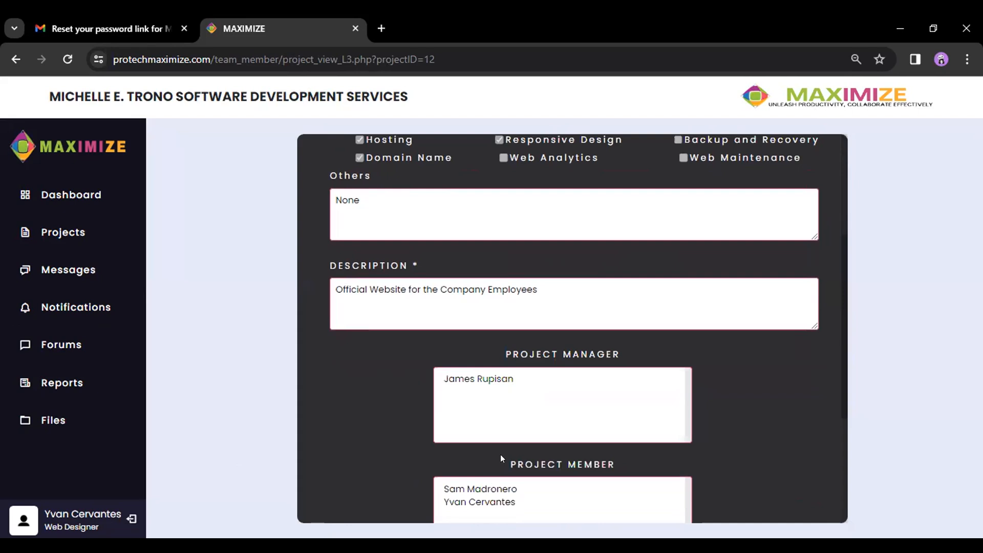
scroll(492, 427, down, 3)
click(387, 471)
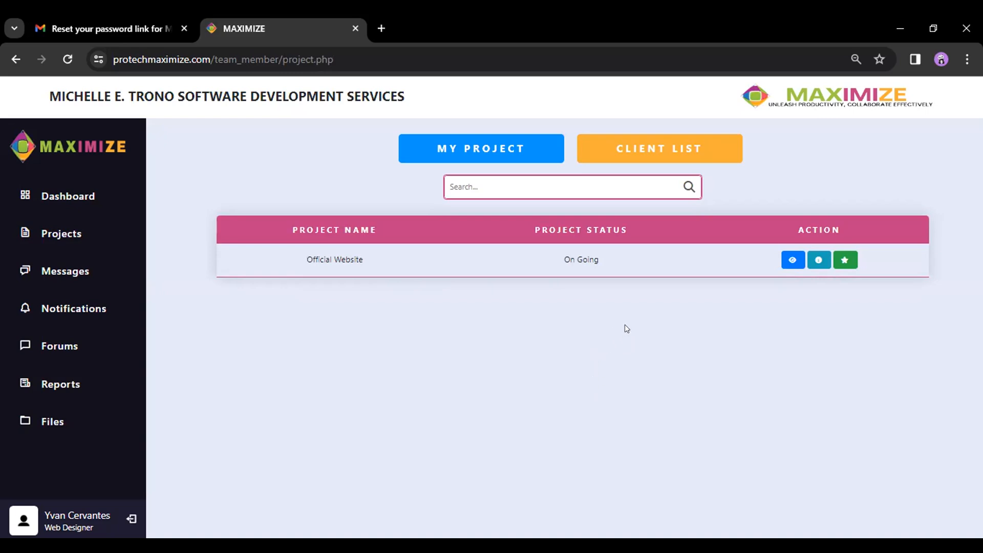
click(791, 261)
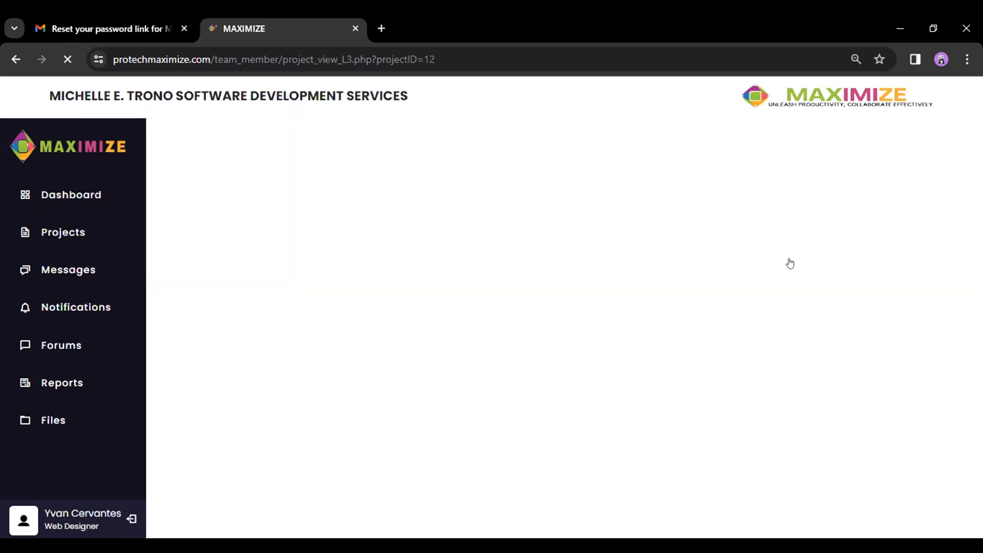
scroll(648, 285, down, 5)
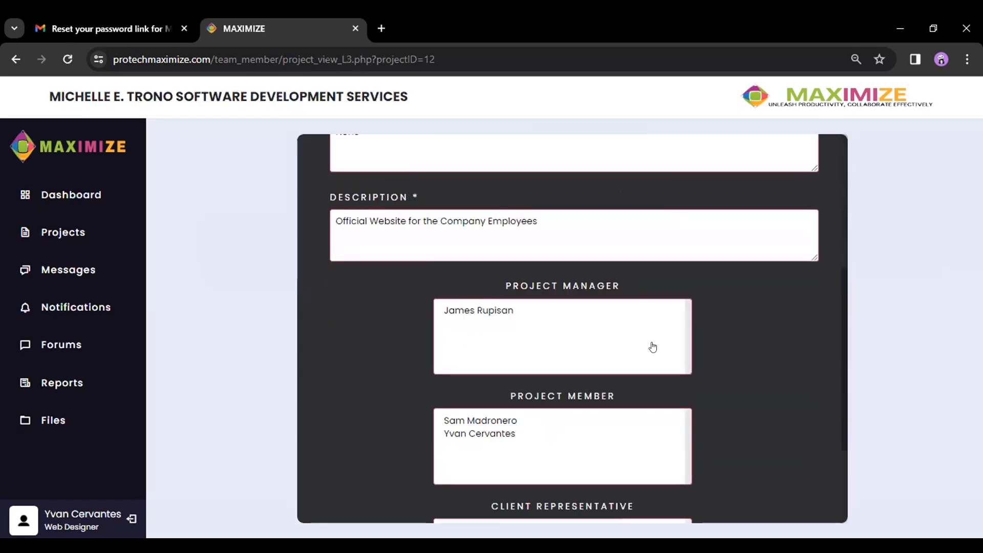
scroll(652, 347, down, 3)
click(697, 474)
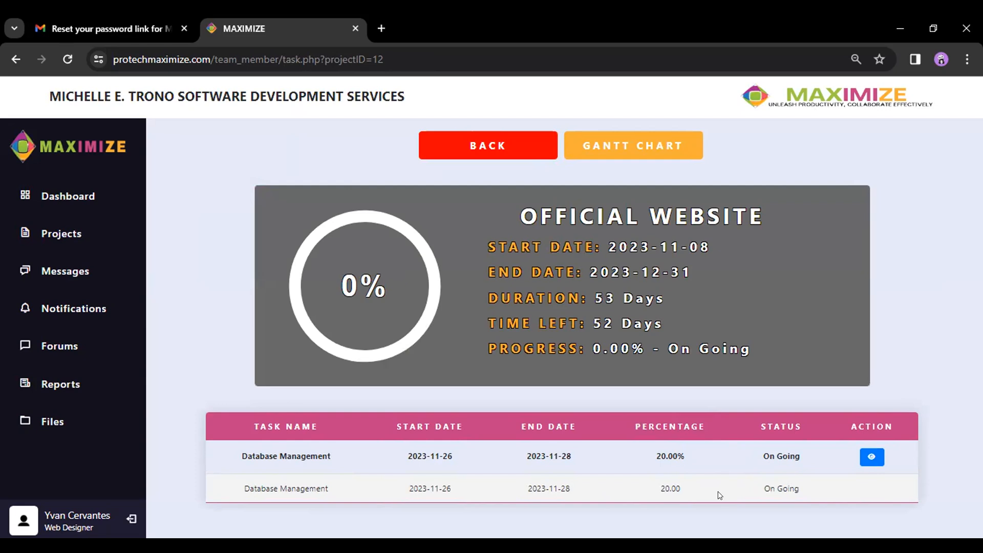
- Open the Database Management task details and scroll to its subtask list
click(870, 457)
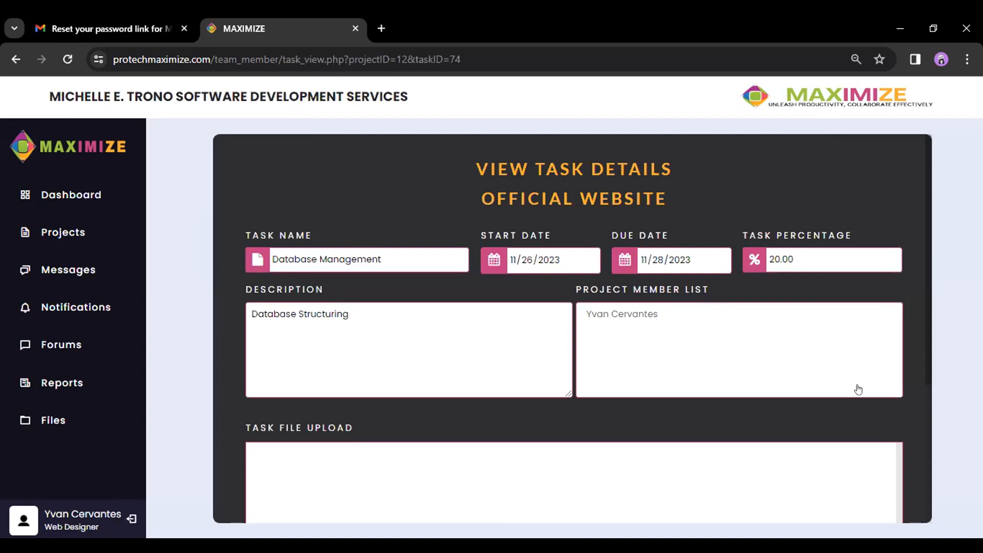
scroll(855, 395, down, 1)
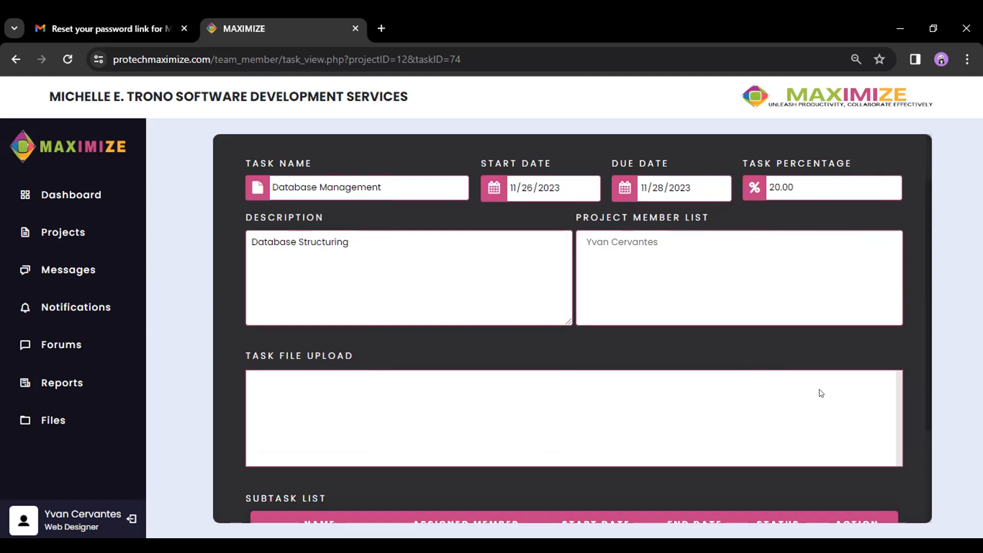
scroll(821, 393, down, 2)
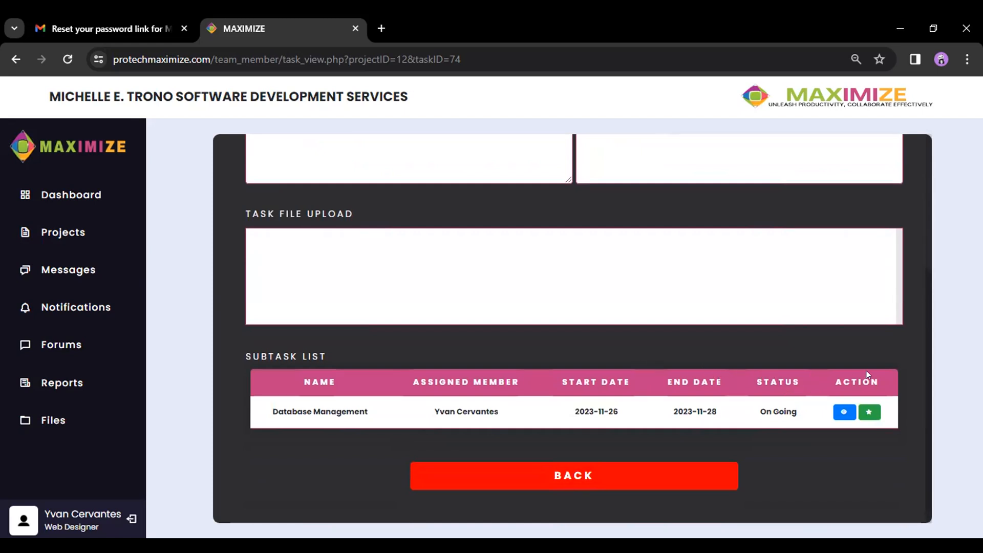
- Inspect the Database Management subtask details, then return to the task's subtask list
click(835, 412)
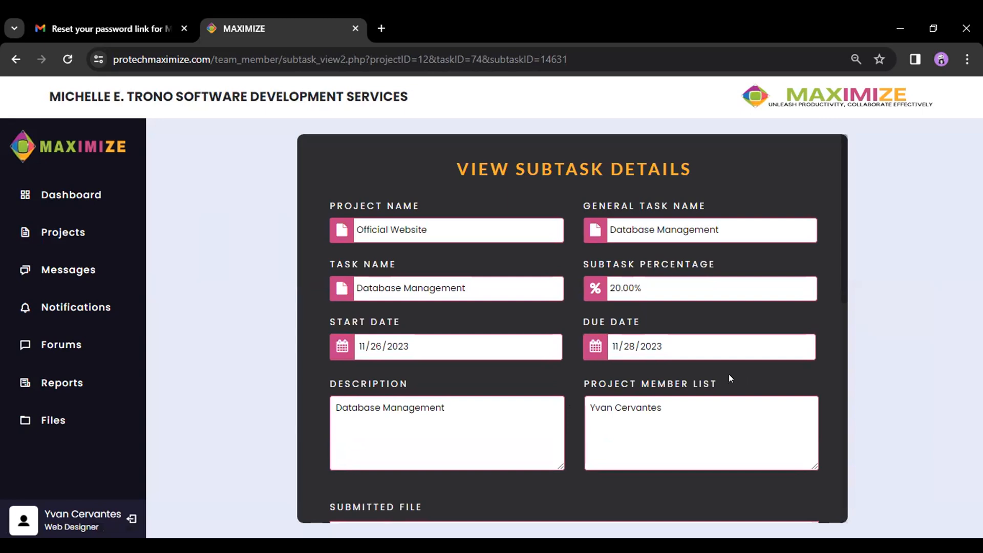
scroll(729, 374, down, 1)
scroll(729, 374, down, 2)
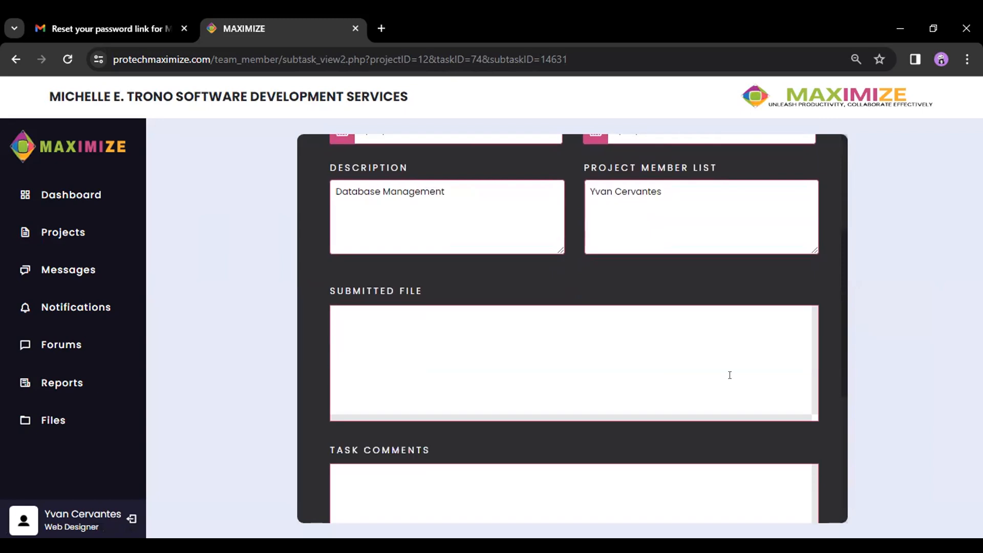
scroll(729, 374, down, 5)
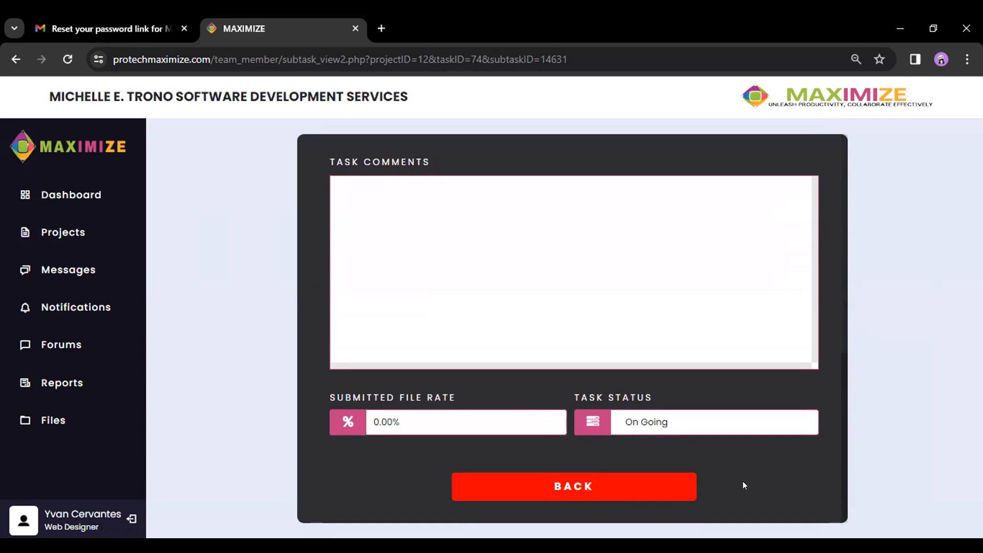
click(582, 491)
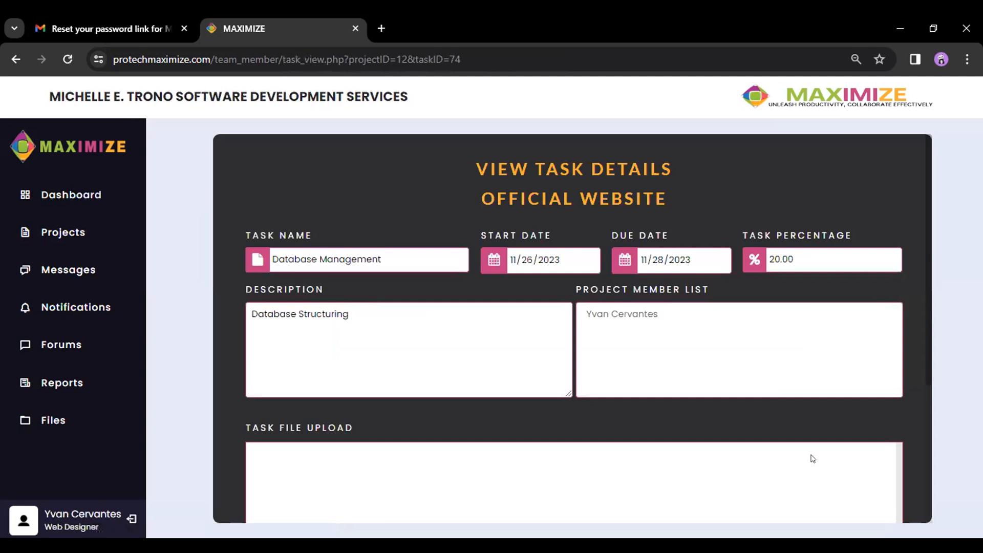
scroll(813, 459, down, 4)
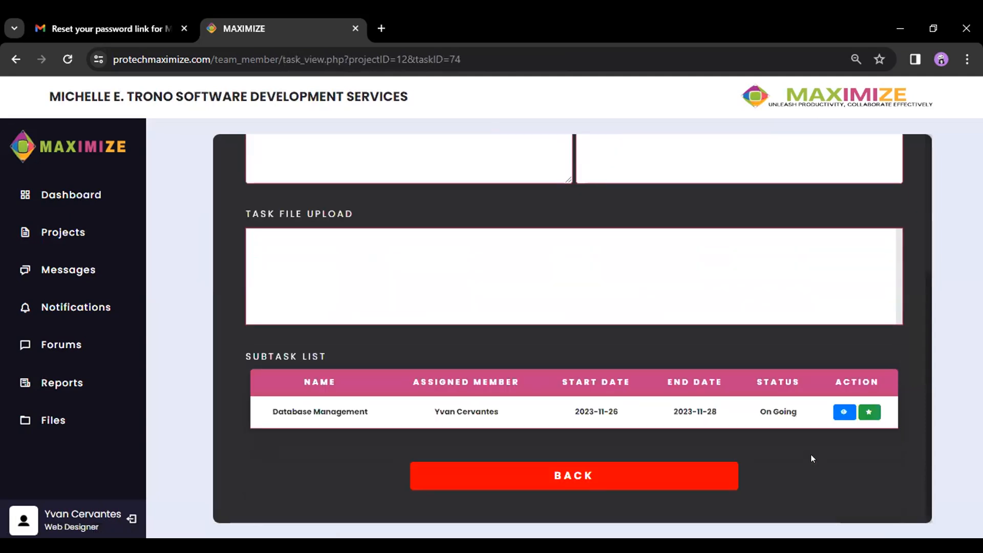
- Add the comment 'Finish Task Sir' on the Database Management subtask's Submit Subtask File page
click(869, 413)
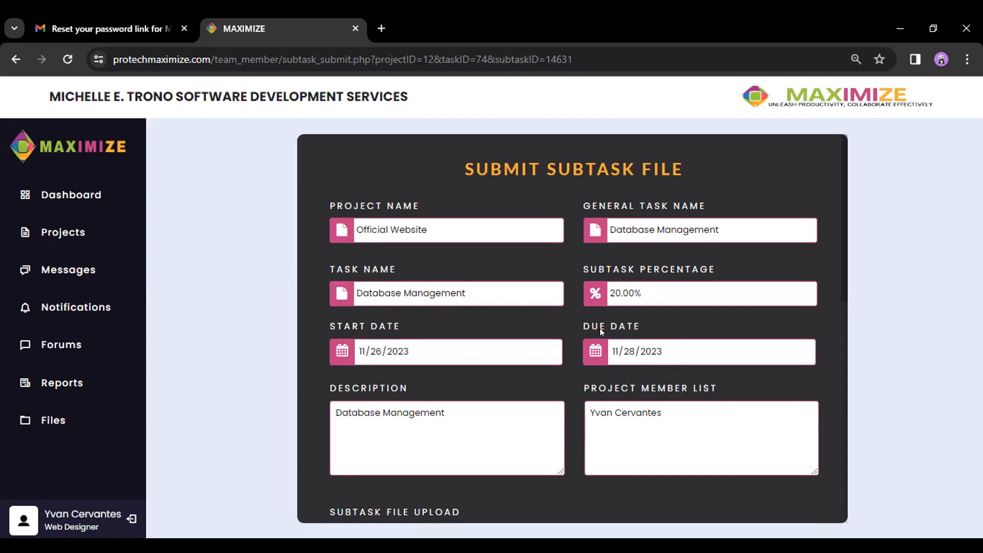
scroll(592, 323, down, 3)
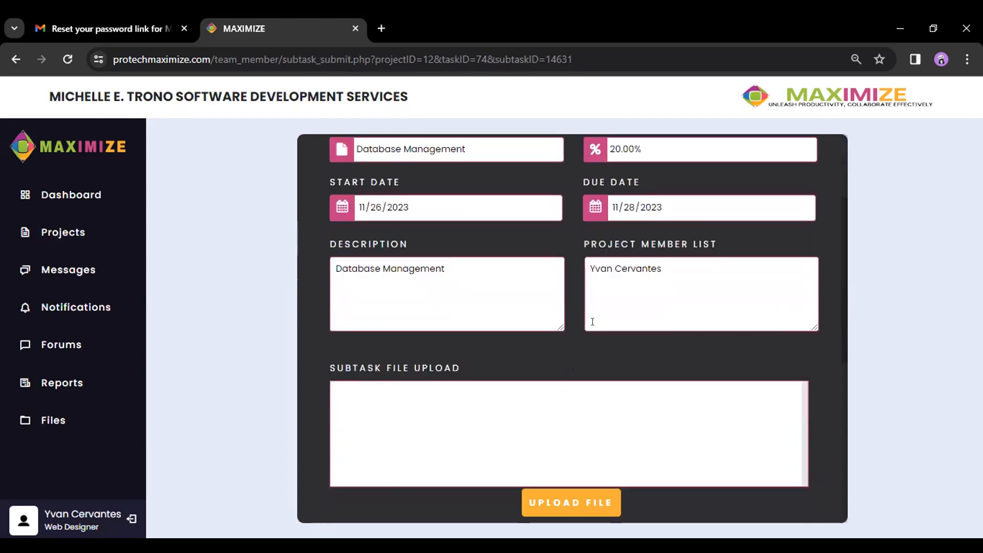
scroll(592, 322, down, 3)
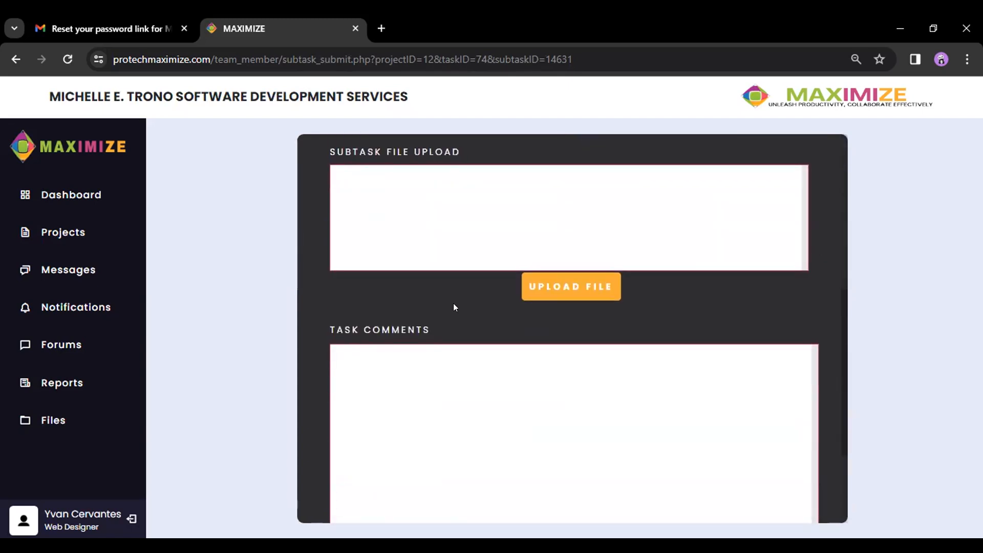
scroll(462, 305, down, 2)
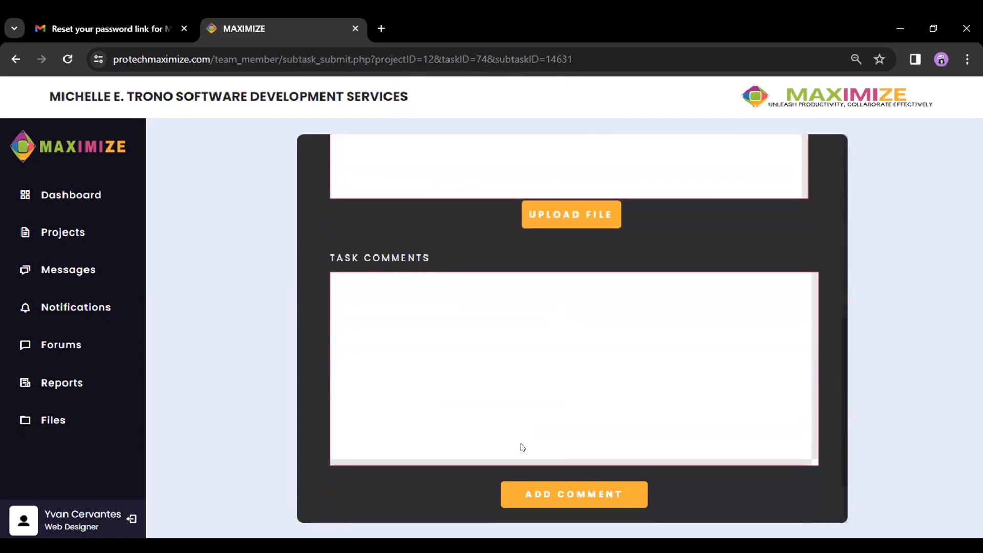
click(575, 491)
text(Fi)
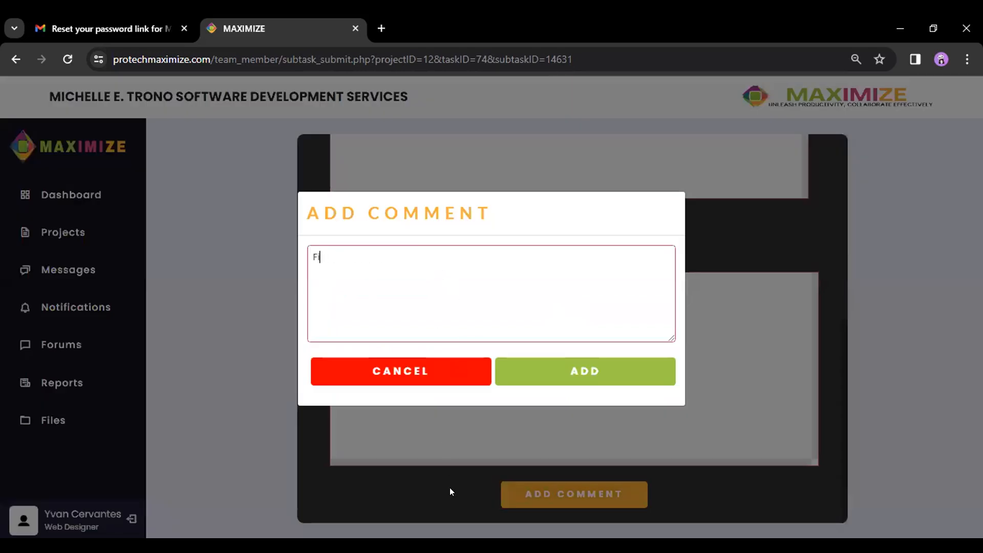
text(nish TAsk)
key(BackSpace)
key(BackSpace)
key(BackSpace)
text(ask Sir)
click(618, 370)
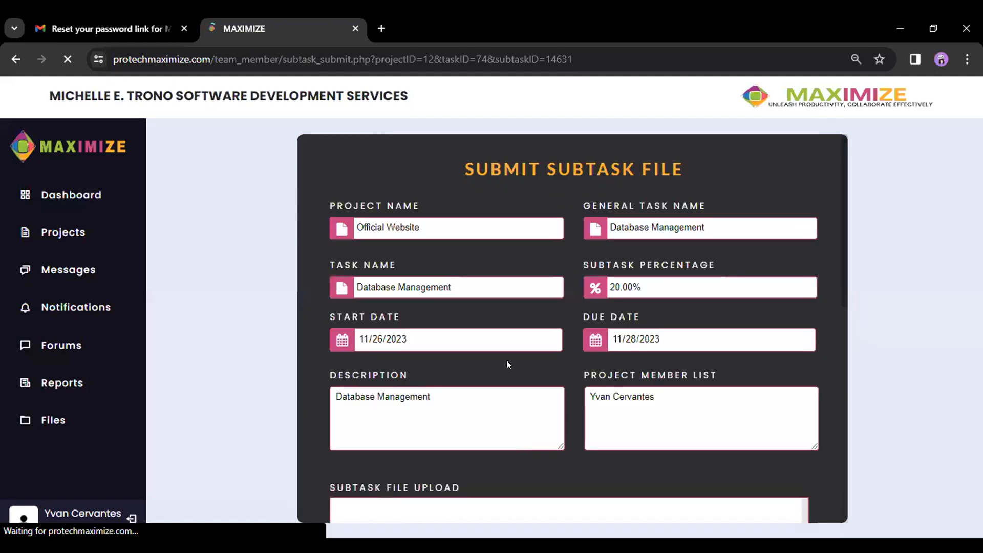
scroll(512, 365, down, 4)
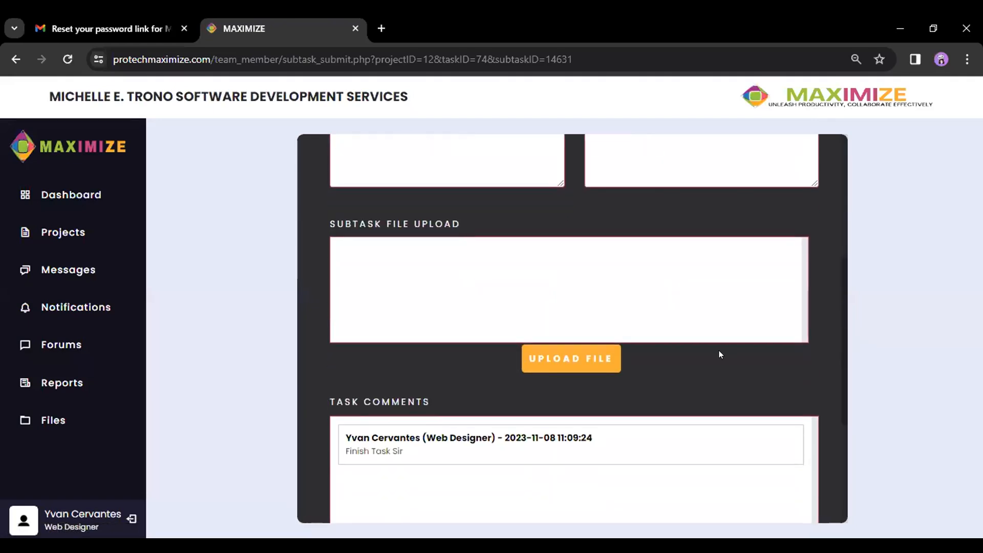
- Attach task_edit.php from the Downloads folder to the subtask
click(592, 360)
scroll(419, 166, down, 3)
scroll(404, 159, up, 3)
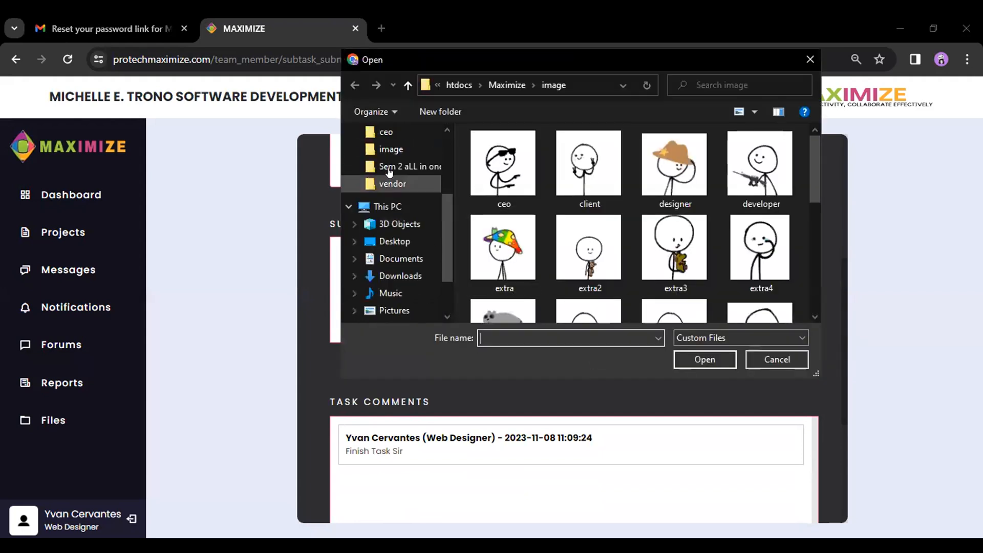
click(395, 148)
click(401, 132)
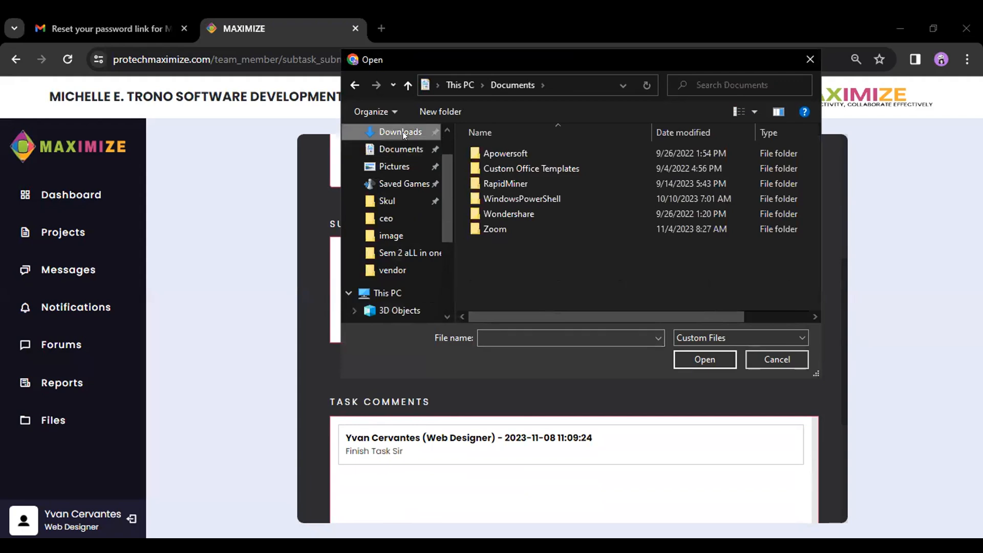
scroll(555, 223, down, 2)
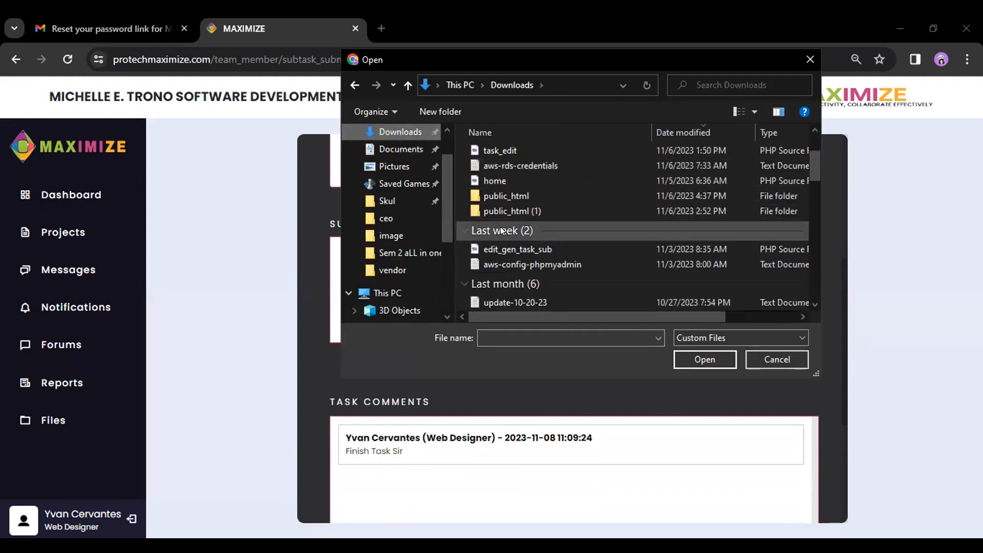
click(517, 150)
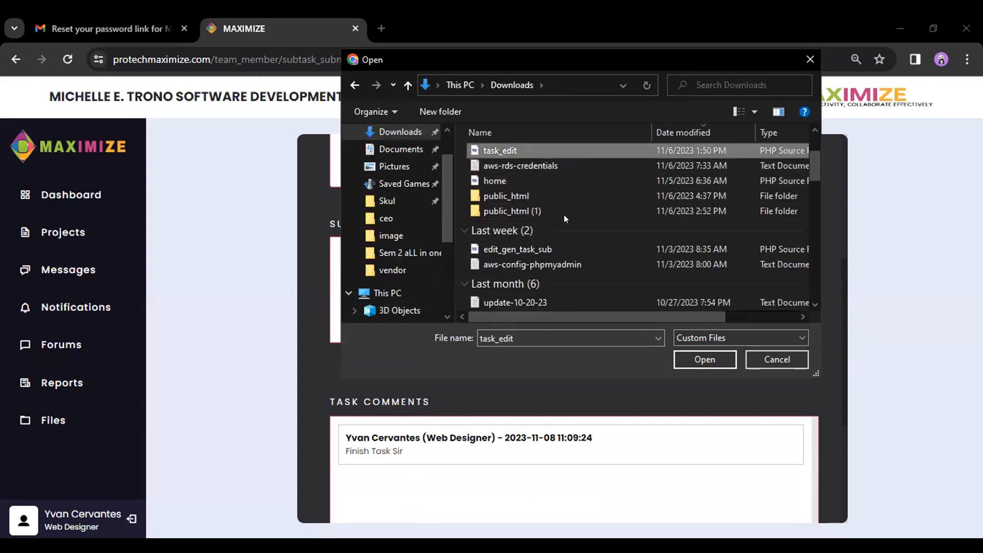
click(708, 359)
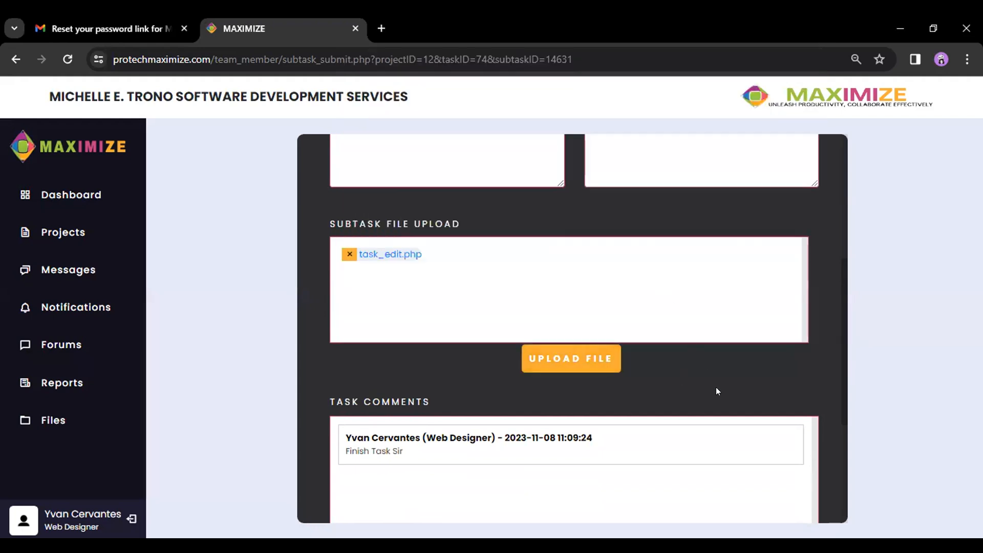
- Submit the subtask and confirm, leaving its status at Evaluation
scroll(738, 376, down, 4)
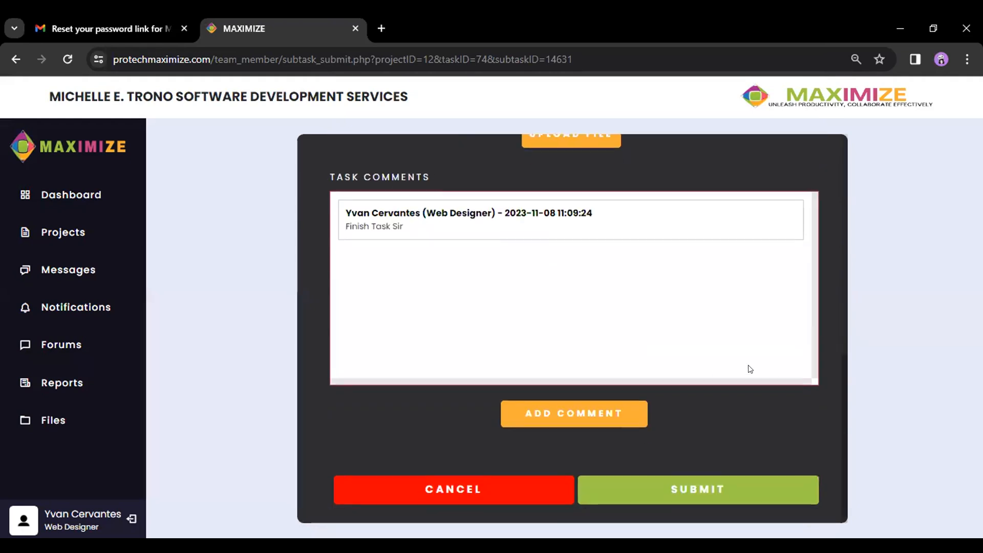
click(723, 480)
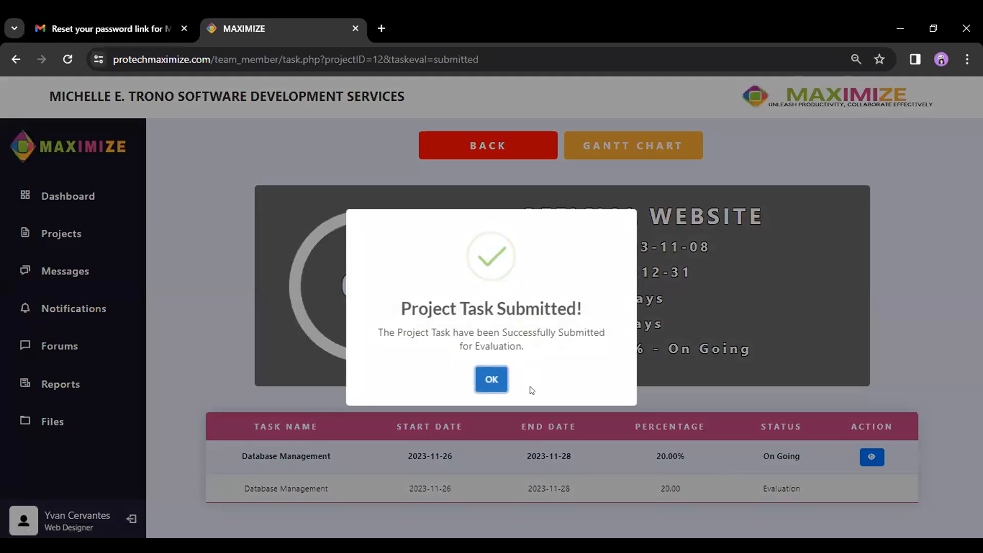
click(492, 379)
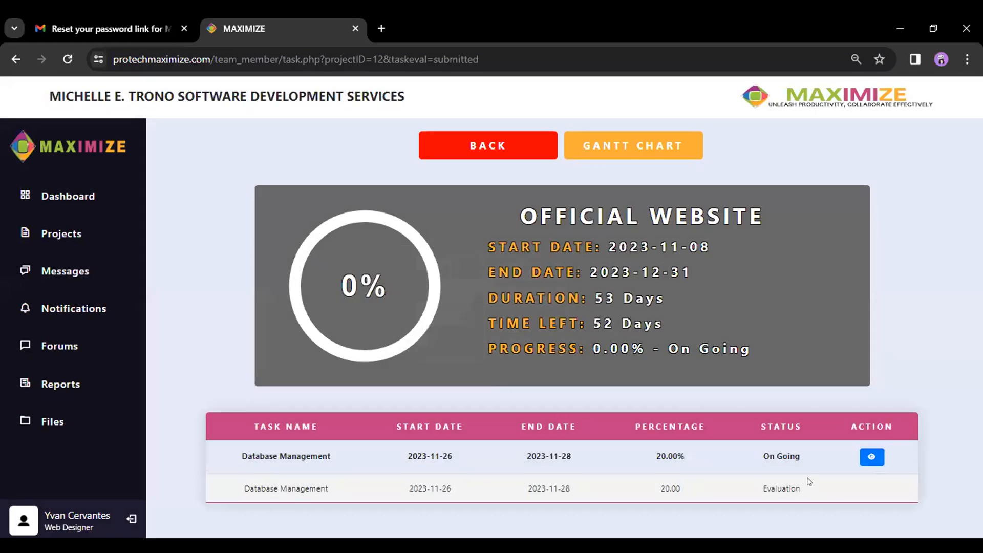
drag(807, 487, 761, 489)
click(739, 491)
- Reply 'Hi Sir' to the Hello post in the Official Website forum
click(59, 344)
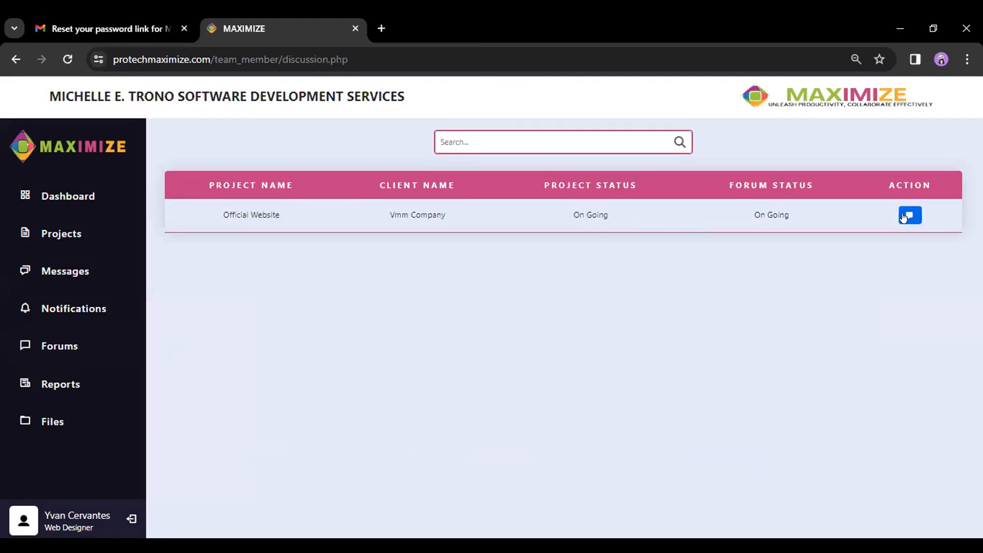
click(903, 218)
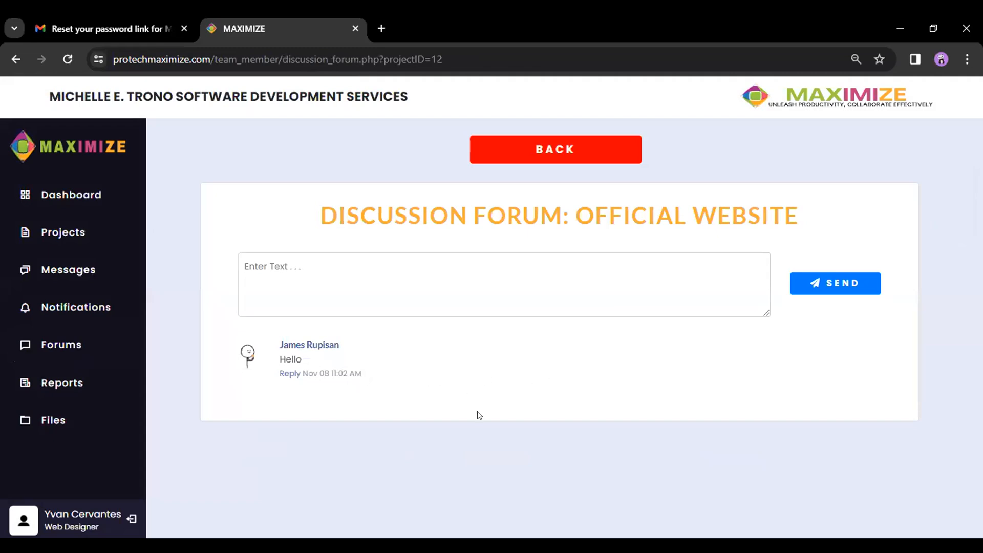
click(289, 373)
click(441, 400)
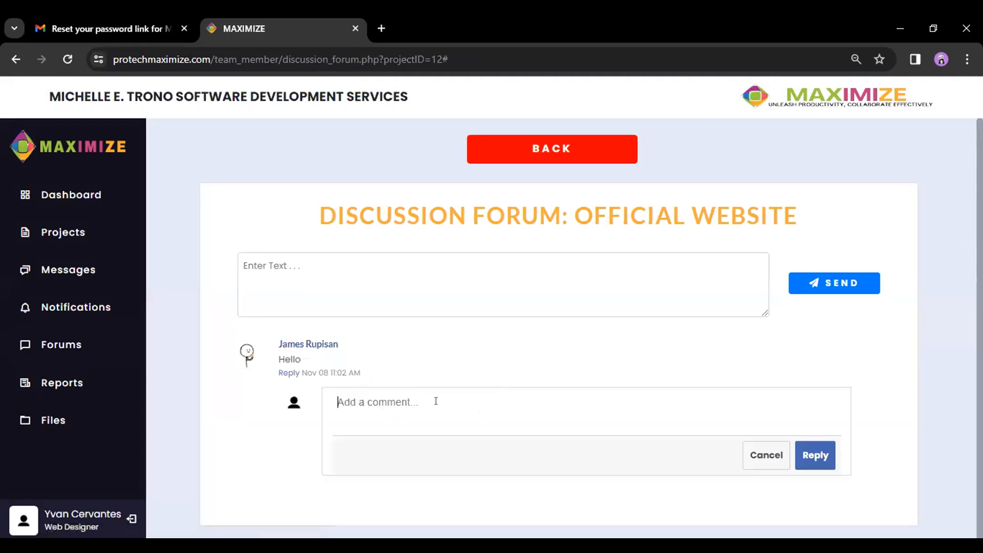
text(Hir)
key(BackSpace)
key(BackSpace)
text(Sir)
click(815, 455)
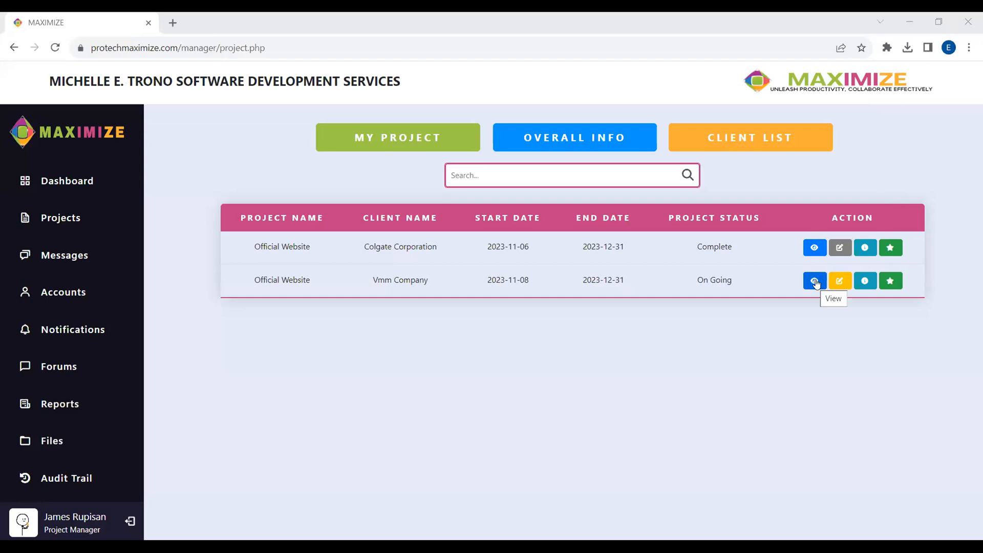
- View the ongoing Official Website project, then open the latest Database Management submission notification
click(816, 283)
scroll(788, 379, down, 5)
click(68, 333)
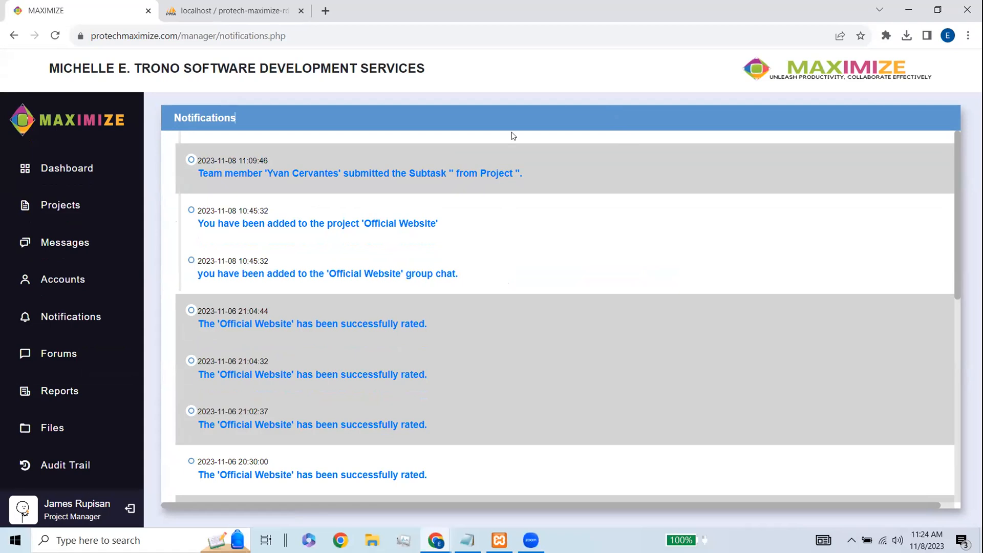
click(491, 176)
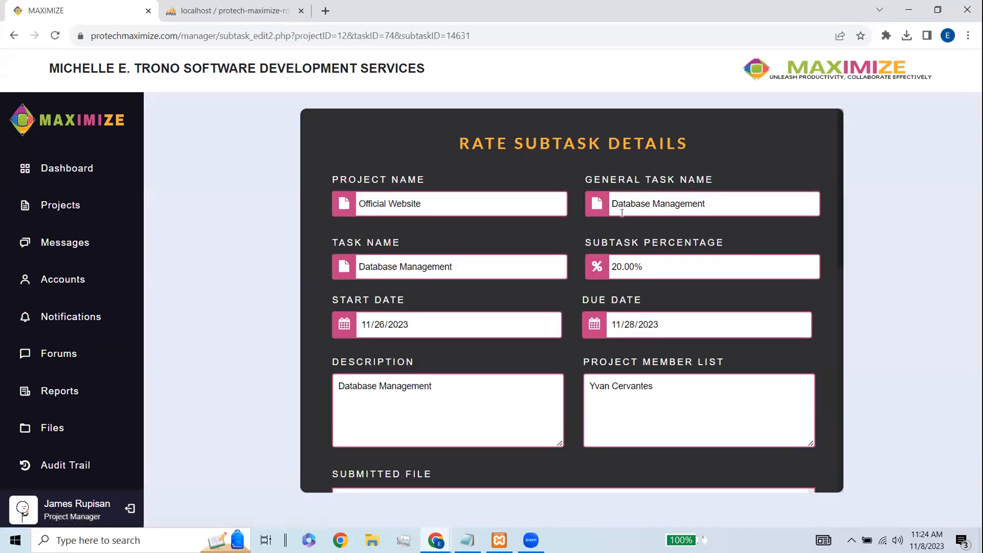
- Comment 'This is good' on the Database Management subtask and check it under Task Comments
scroll(621, 213, down, 1)
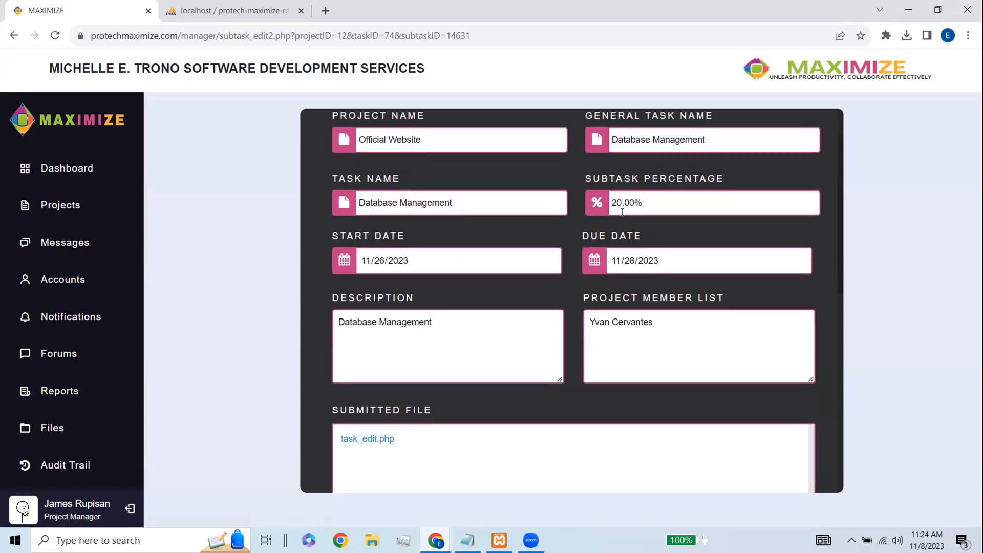
scroll(621, 213, down, 6)
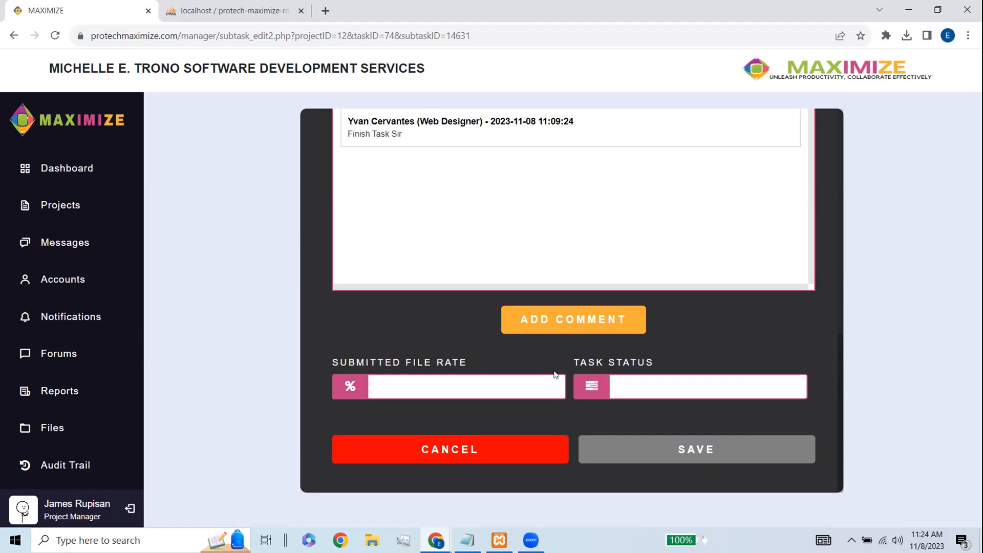
scroll(574, 328, up, 1)
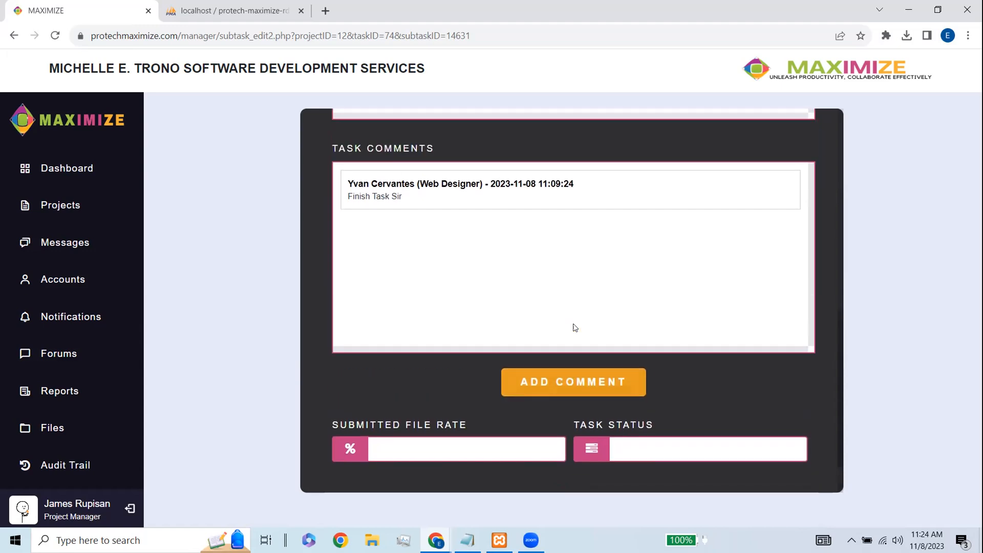
click(575, 386)
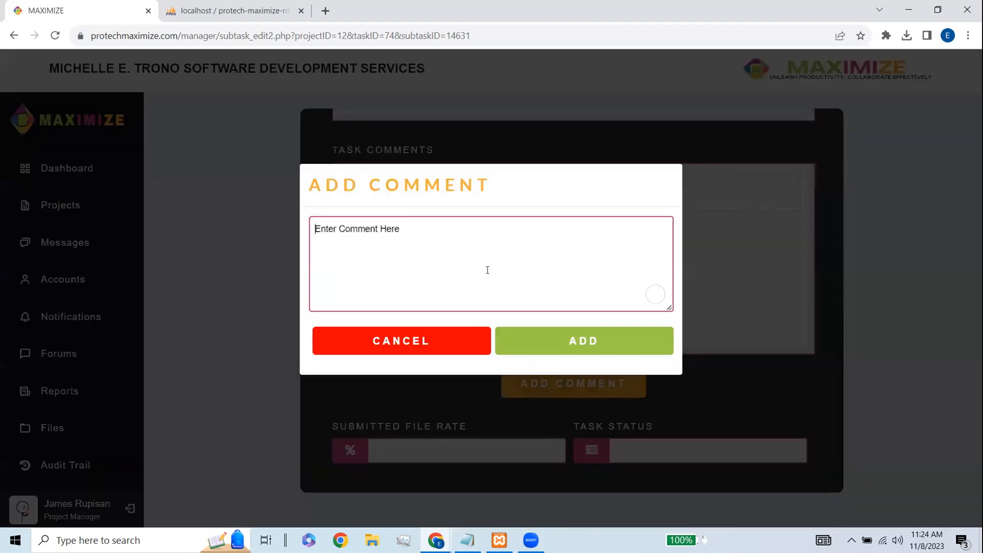
text(Th)
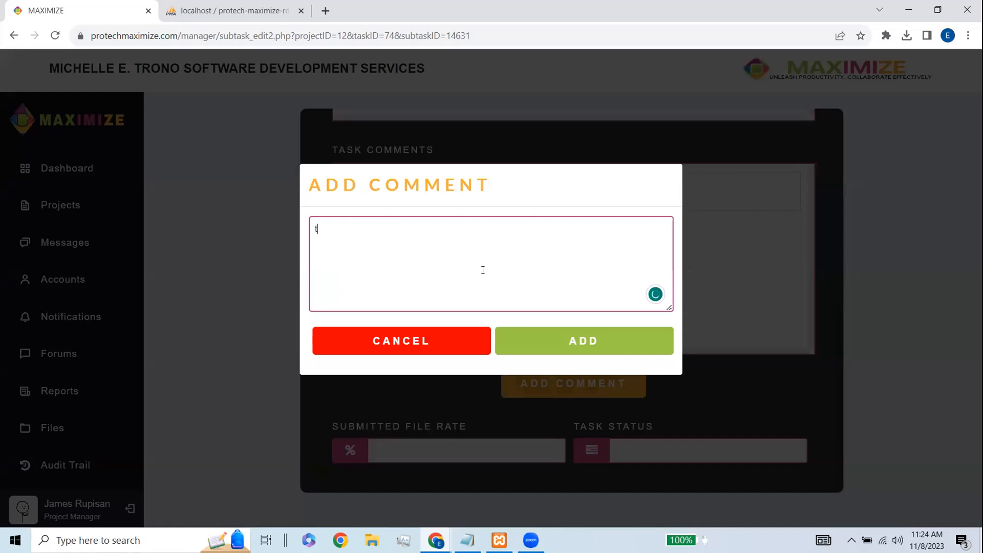
text(is is good)
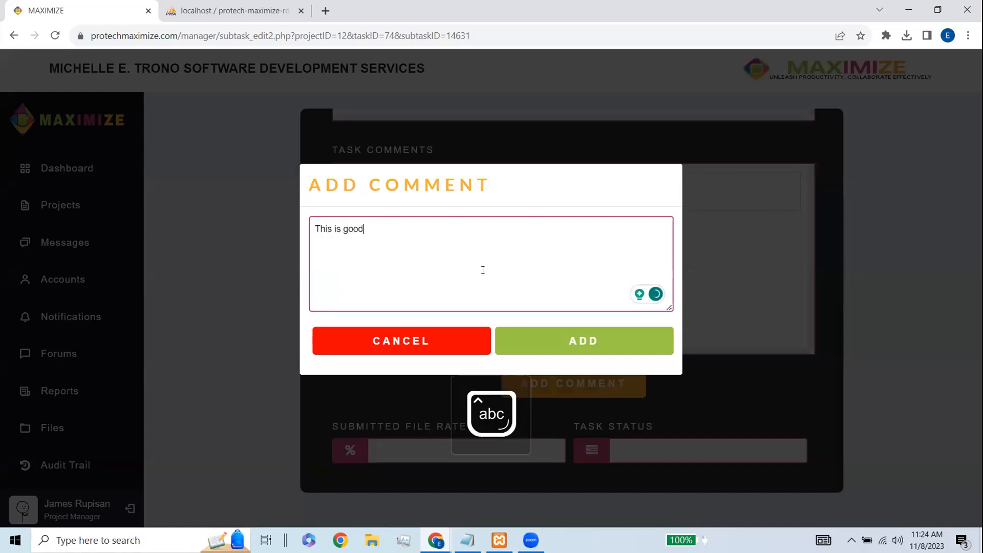
click(576, 347)
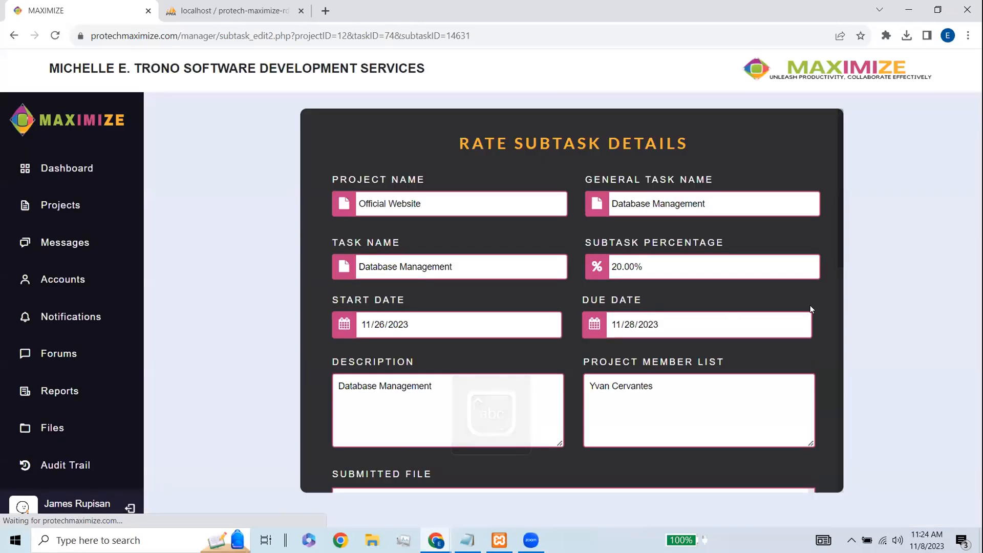
scroll(681, 321, down, 9)
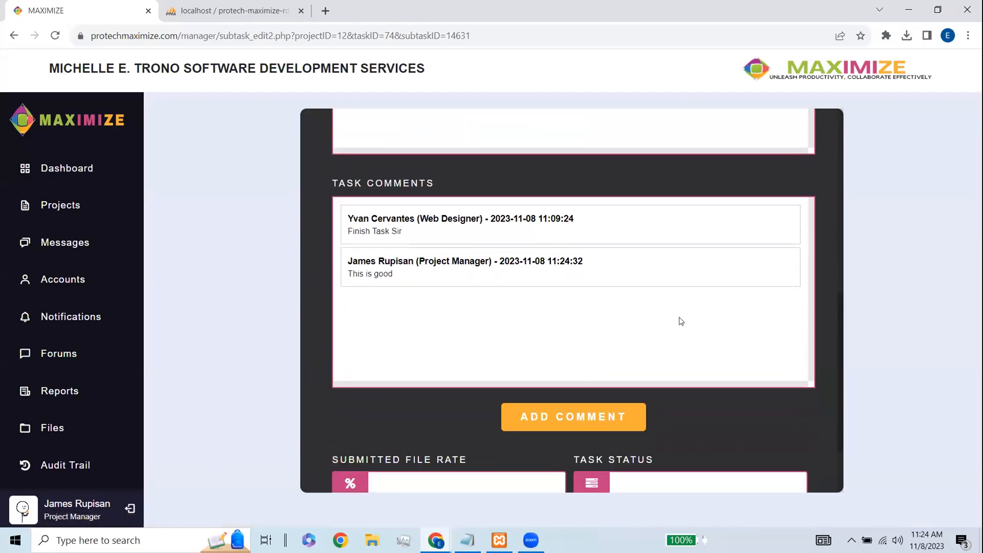
scroll(681, 321, down, 1)
click(477, 425)
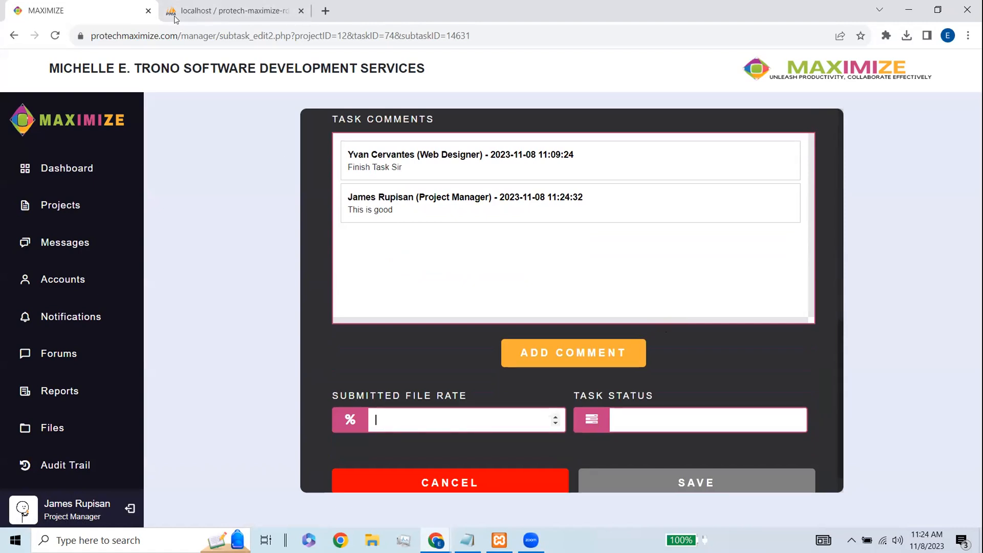
- Try rates 111 and 12, revert the submitted file rate to 20.00 with Complete status, and save
double_click(629, 419)
click(425, 420)
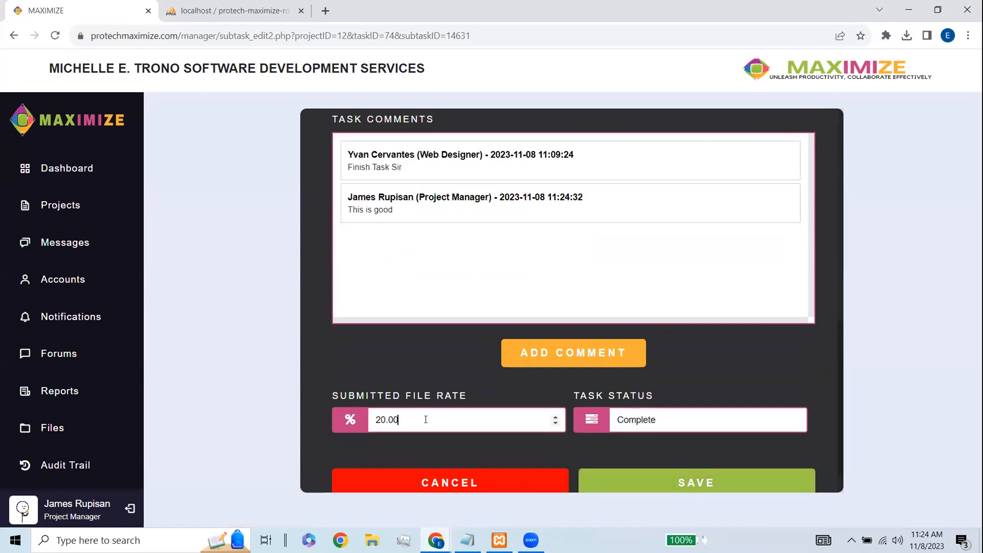
text(1)
key(BackSpace)
drag(387, 418, 376, 417)
text(111)
key(ctrl+z)
key(ctrl+z)
key(ctrl+z)
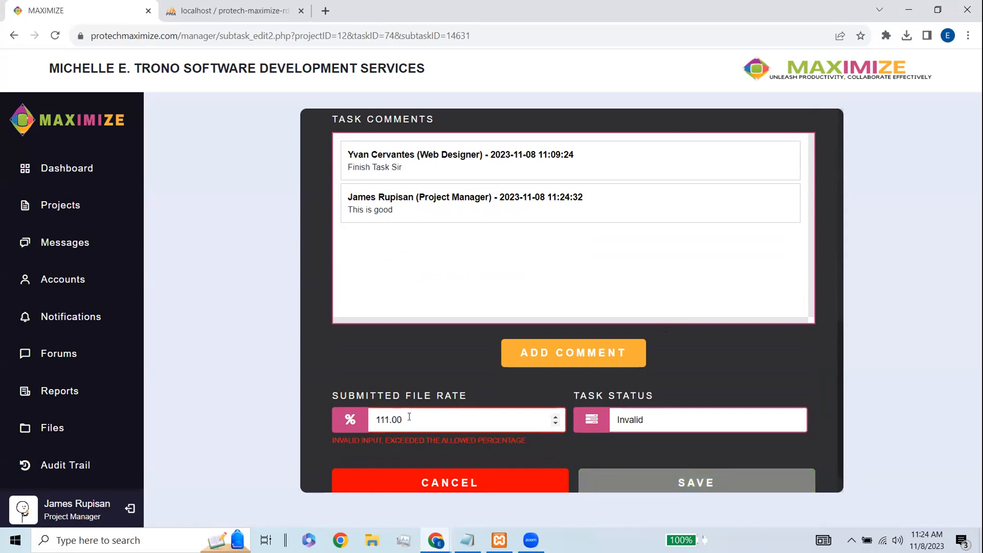
text(12)
key(ctrl+z)
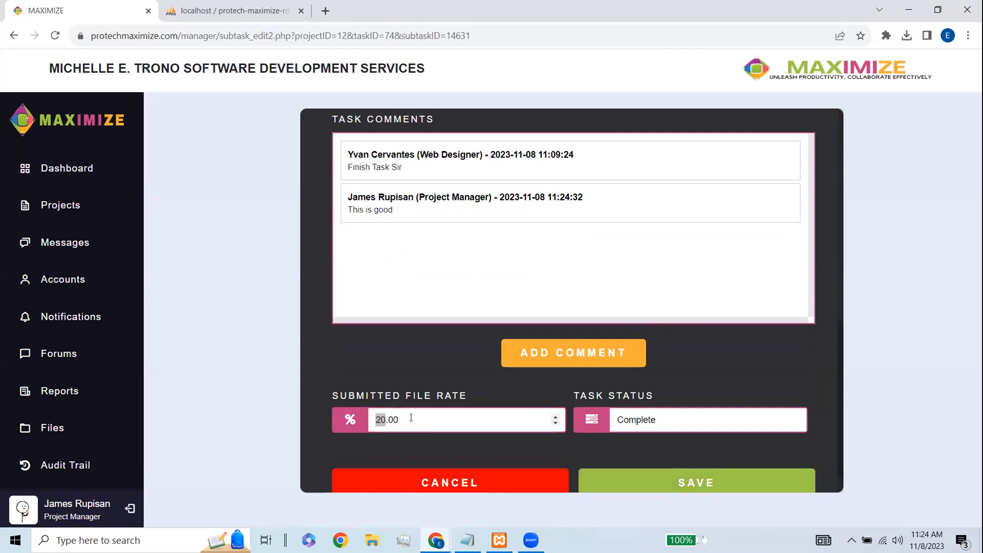
scroll(698, 392, down, 1)
click(711, 445)
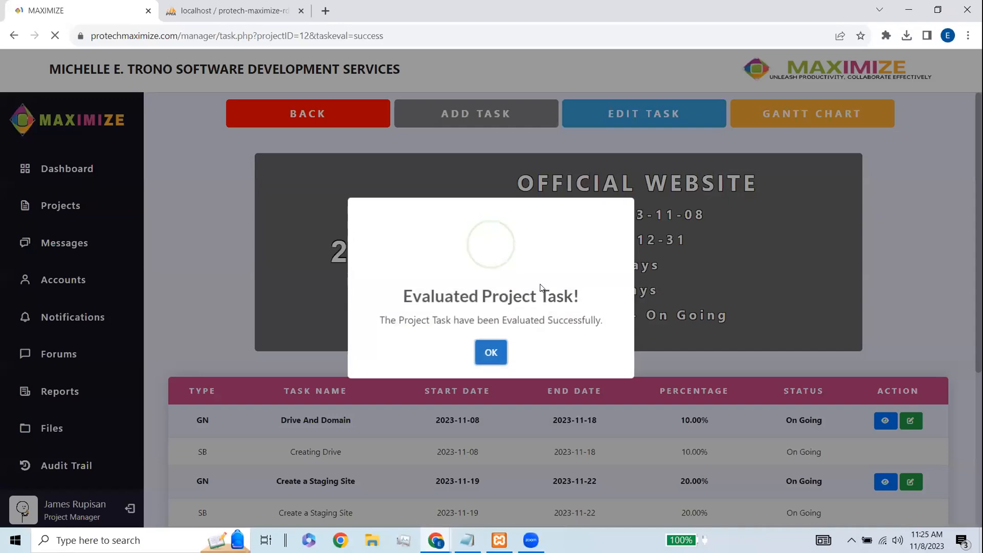
- Dismiss the success message, scroll the task table, and open the Official Website Gantt chart
click(483, 354)
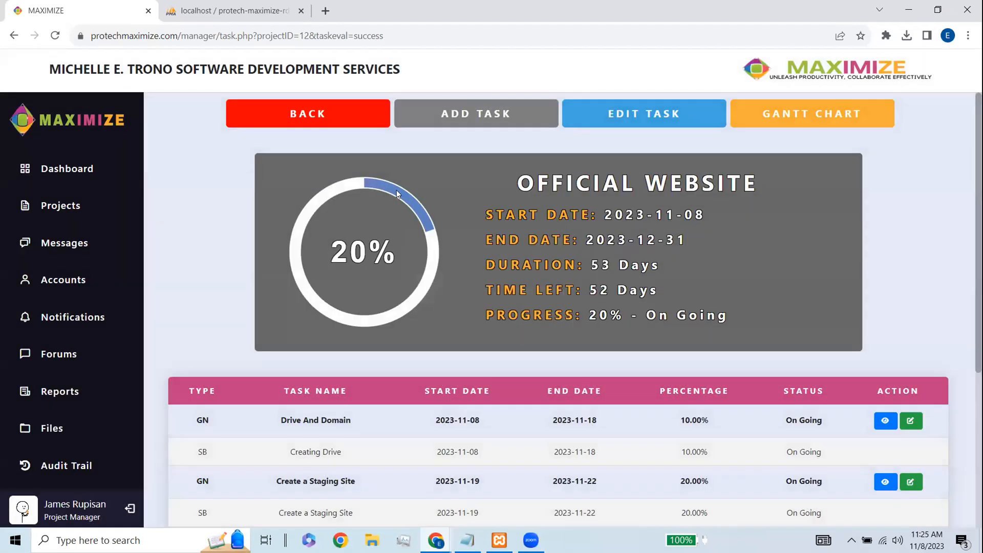
scroll(496, 250, down, 1)
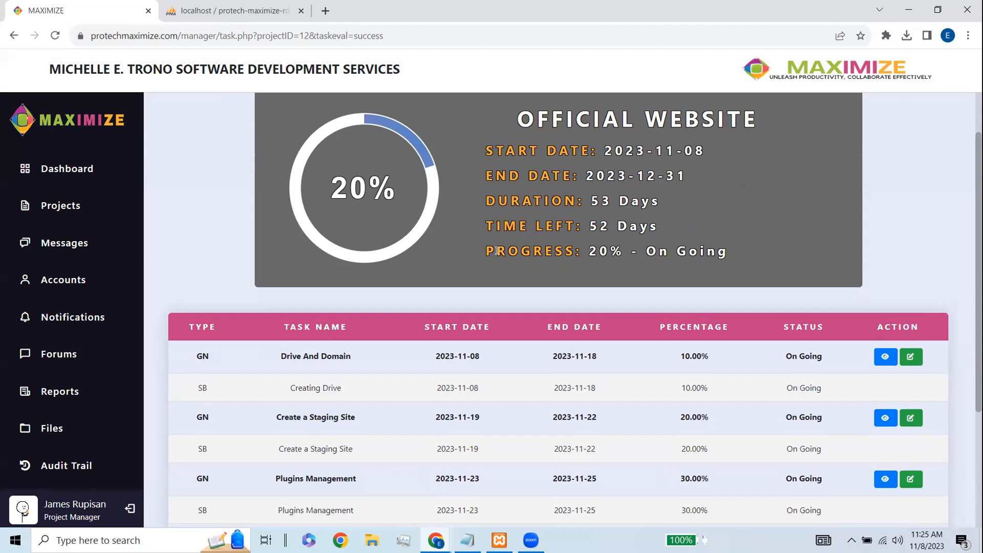
scroll(488, 251, down, 3)
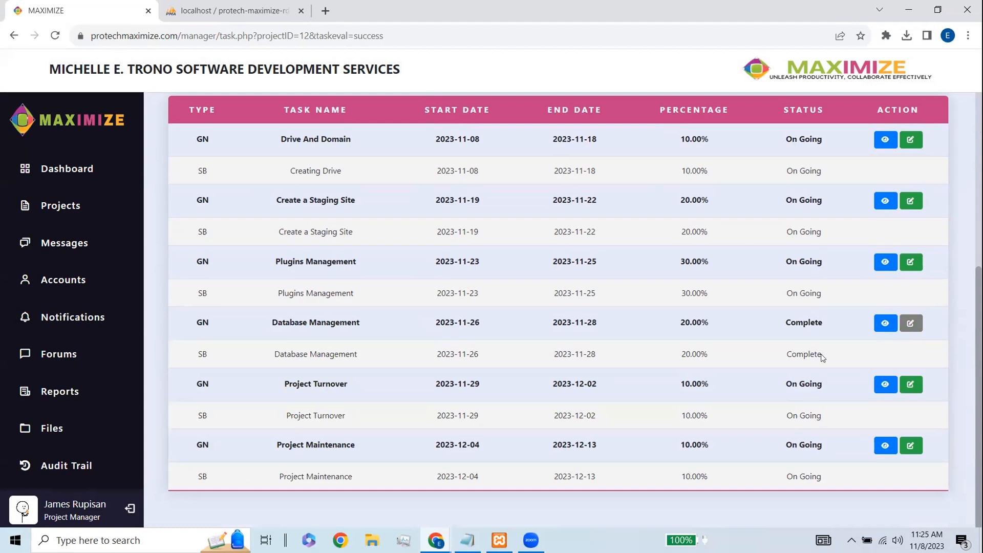
click(779, 351)
scroll(780, 355, up, 5)
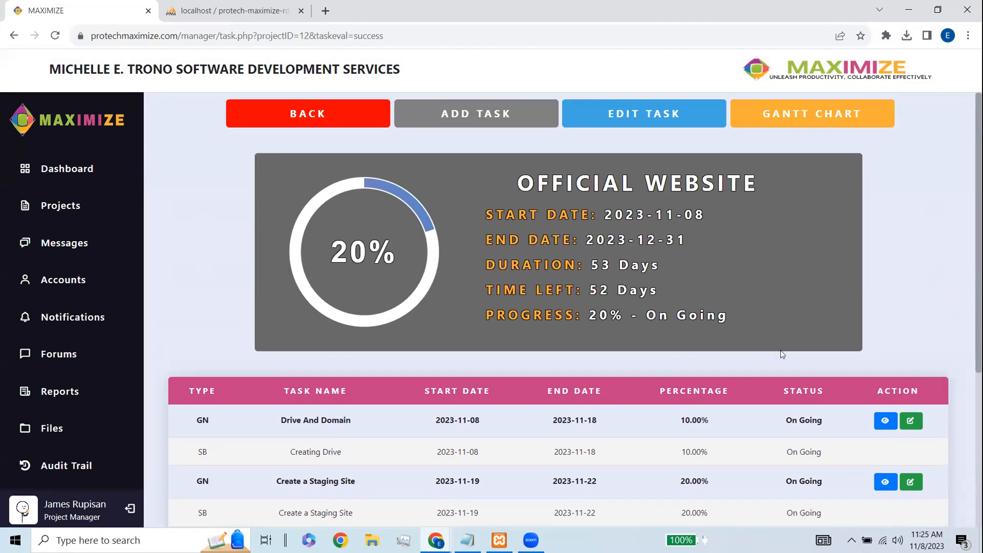
click(790, 114)
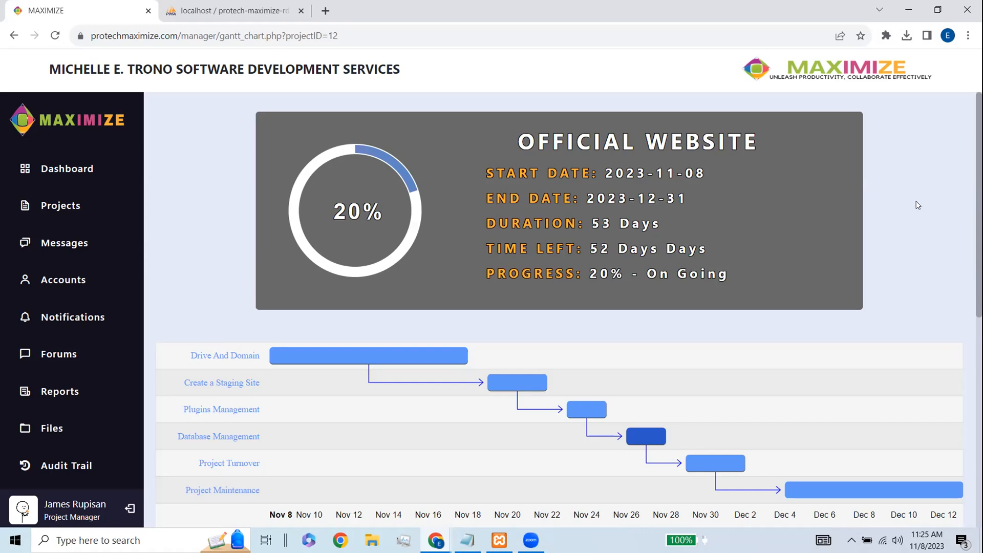
- Go back from the Gantt chart and review the project summary showing 100.00% - Complete
scroll(862, 252, down, 10)
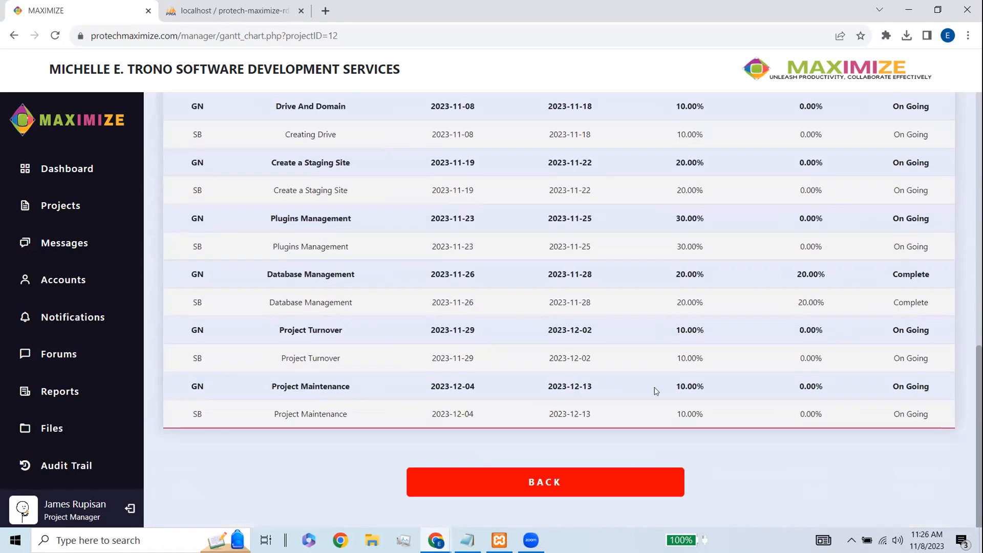
click(606, 491)
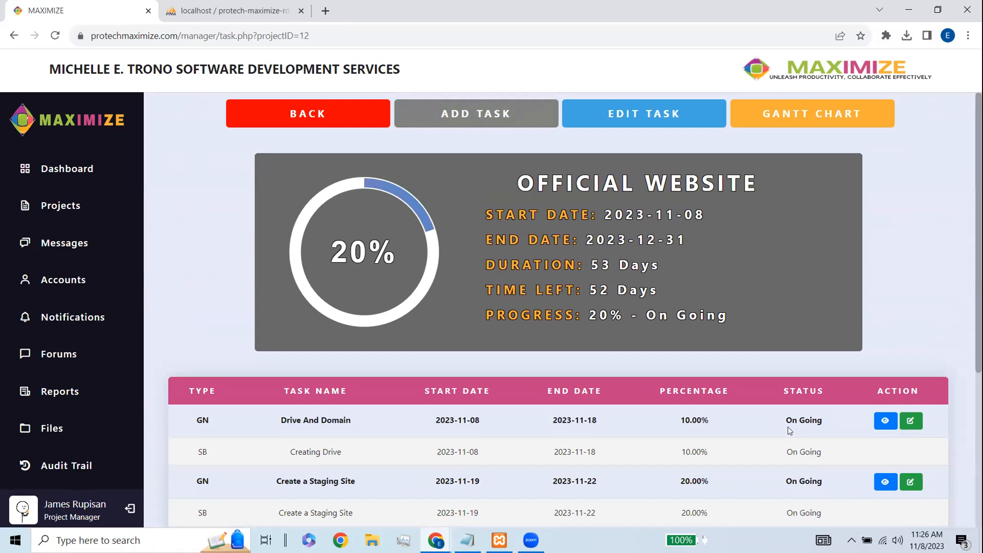
scroll(788, 430, down, 1)
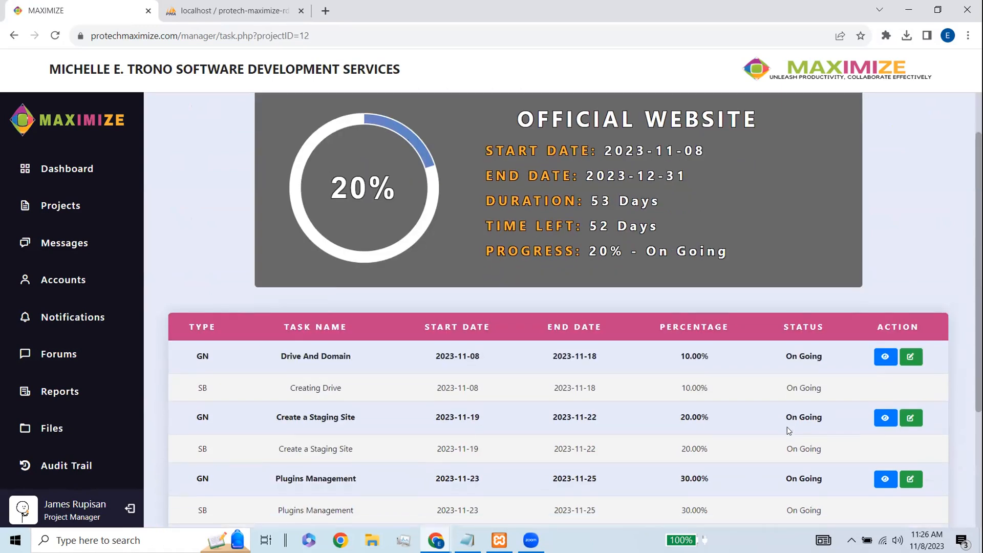
scroll(787, 428, up, 1)
scroll(785, 425, down, 1)
scroll(784, 425, up, 1)
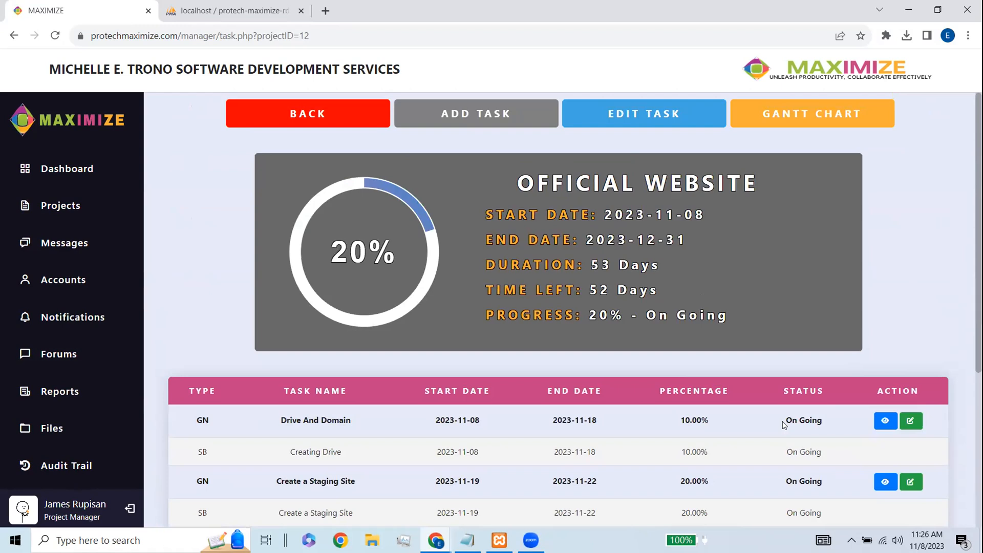
scroll(784, 425, down, 1)
scroll(783, 426, up, 1)
drag(729, 317, 516, 177)
- Reload the task page and confirm the summary reads 100.00% - Complete with 0 days left
click(583, 205)
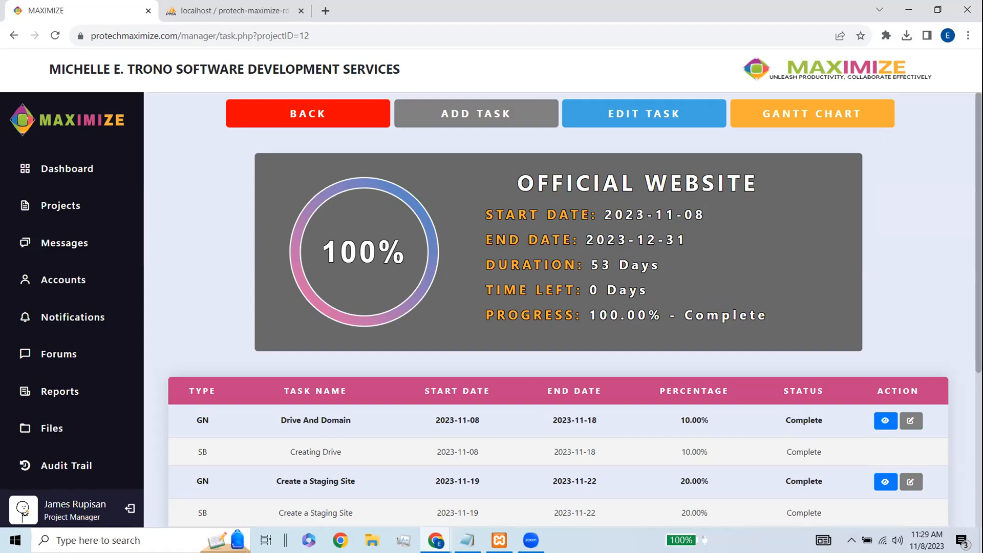
click(322, 252)
scroll(571, 308, down, 5)
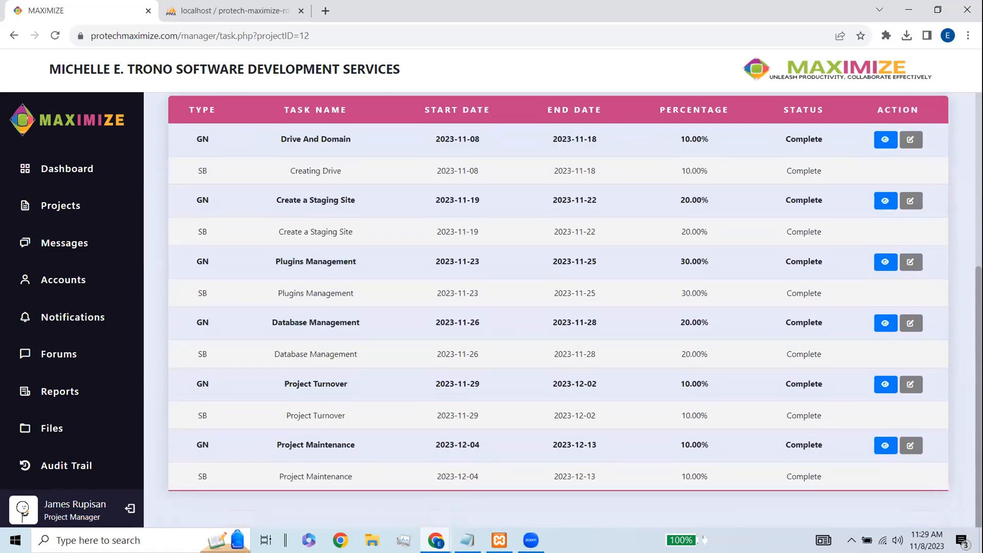
scroll(572, 308, up, 5)
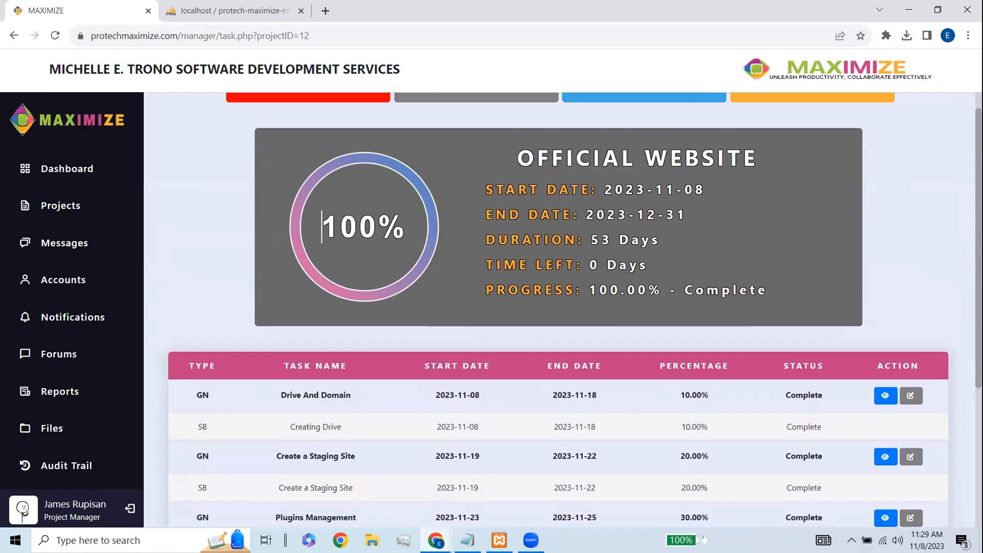
drag(322, 228, 609, 223)
drag(668, 239, 697, 217)
click(650, 235)
scroll(447, 213, up, 1)
click(782, 117)
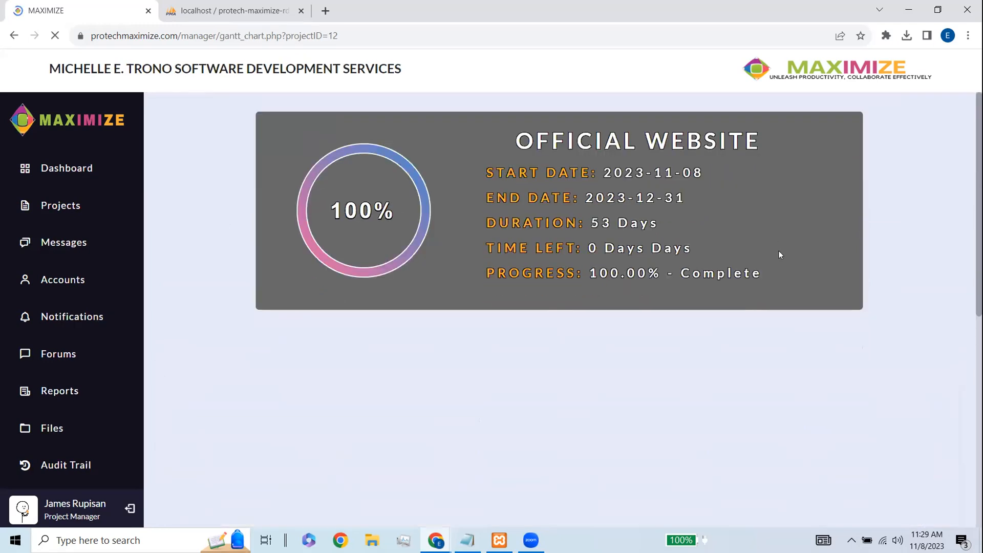
- Review the completed Gantt chart, then back out through the task list and project details
scroll(779, 253, down, 1)
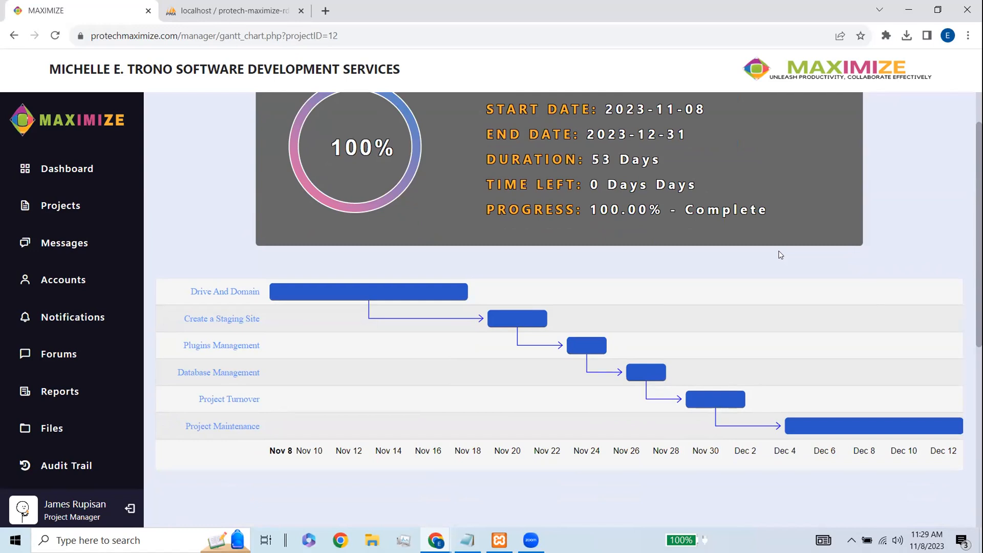
scroll(779, 251, up, 1)
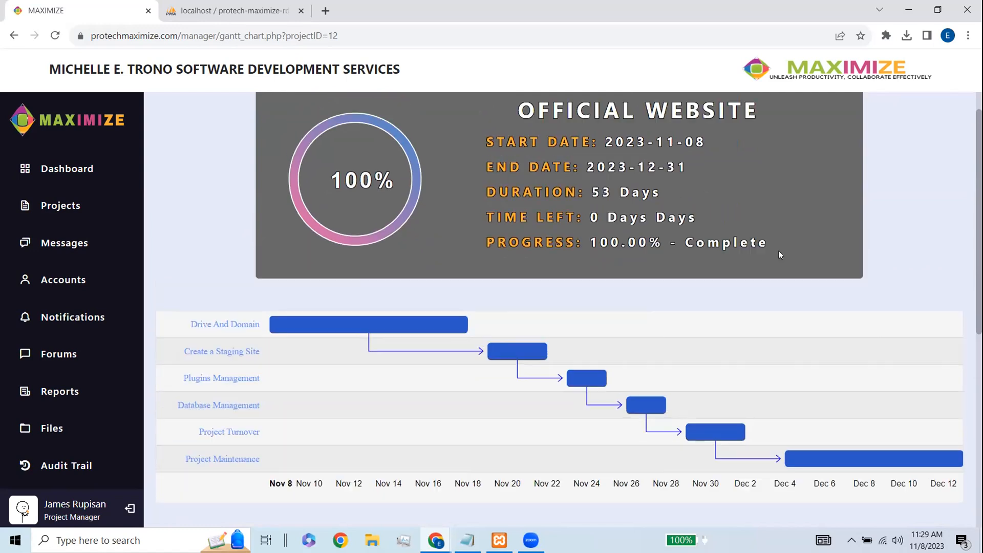
scroll(520, 295, down, 10)
click(535, 482)
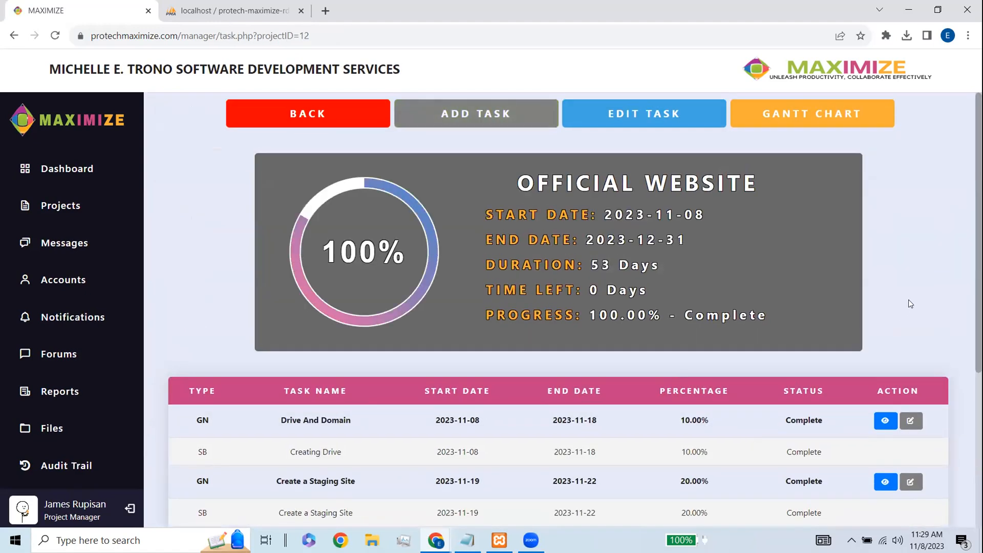
click(352, 124)
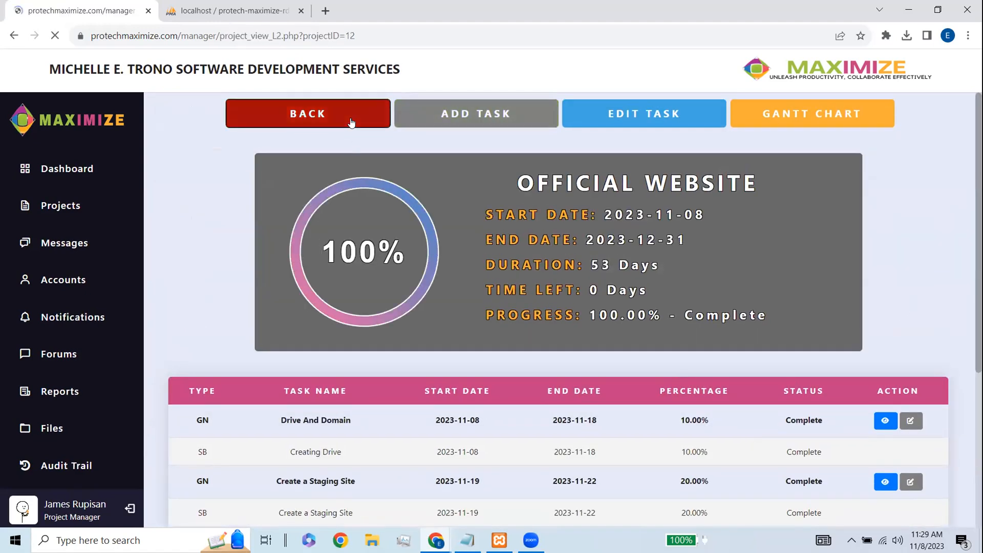
scroll(592, 305, down, 10)
click(515, 453)
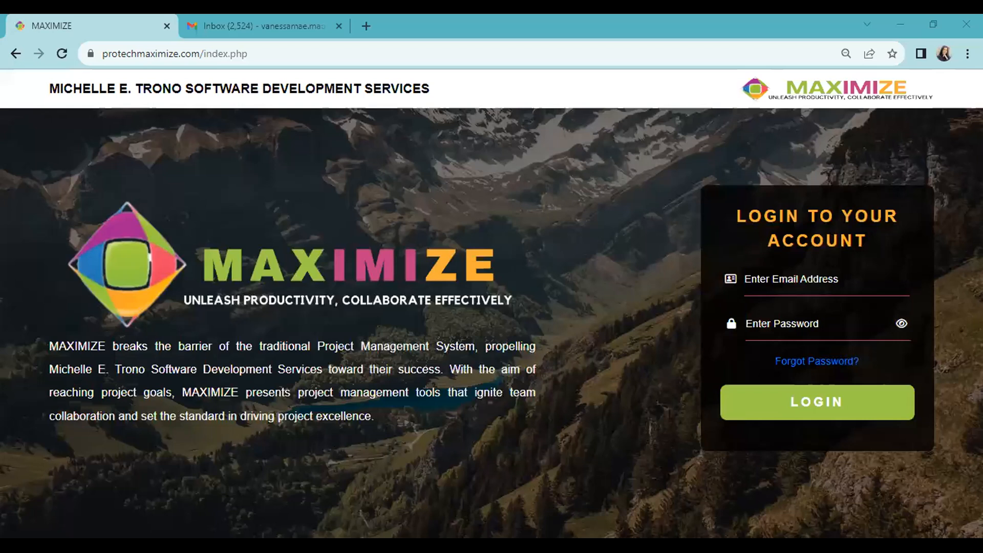
- Sign in as the client with the saved email and password, and close the welcome message
click(802, 283)
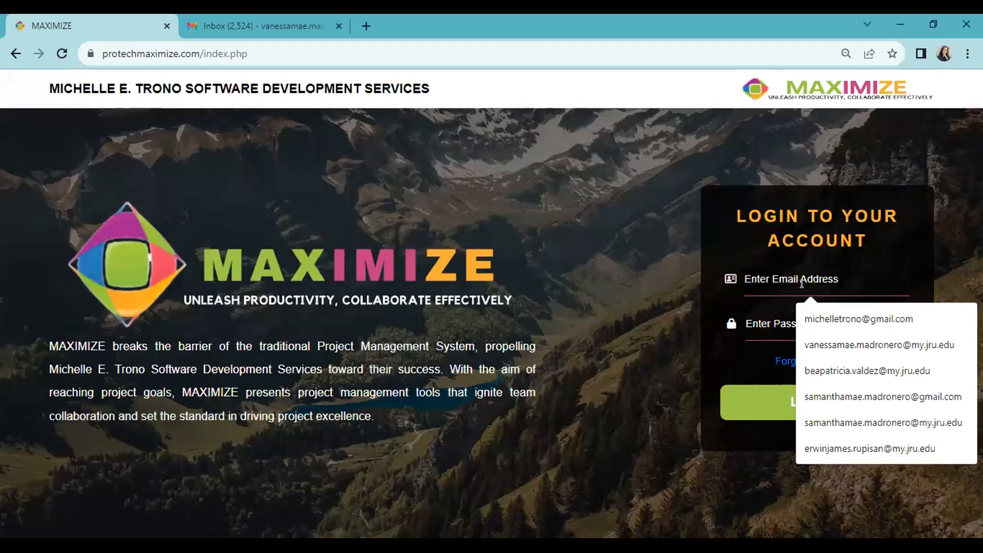
text(va)
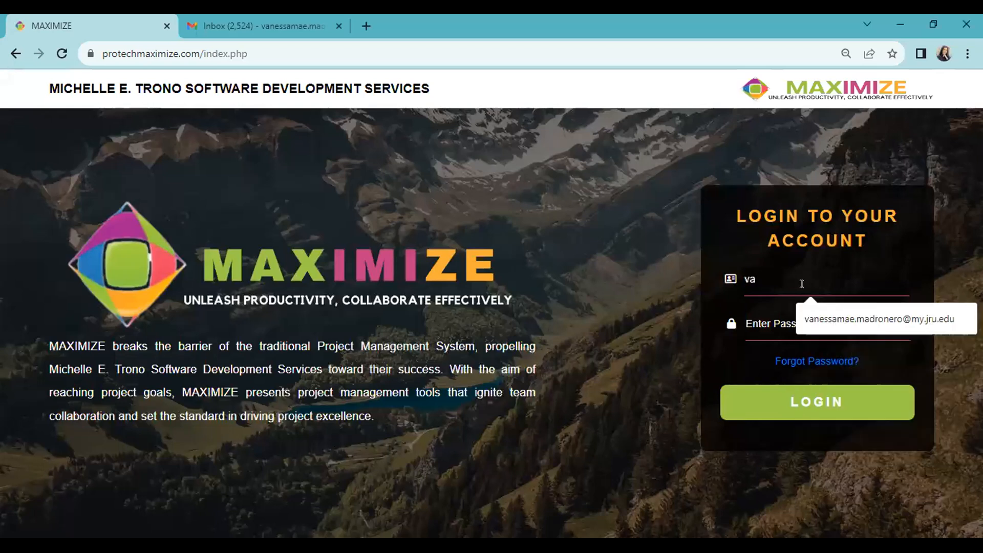
key(Down)
key(Return)
click(782, 329)
text(•••••)
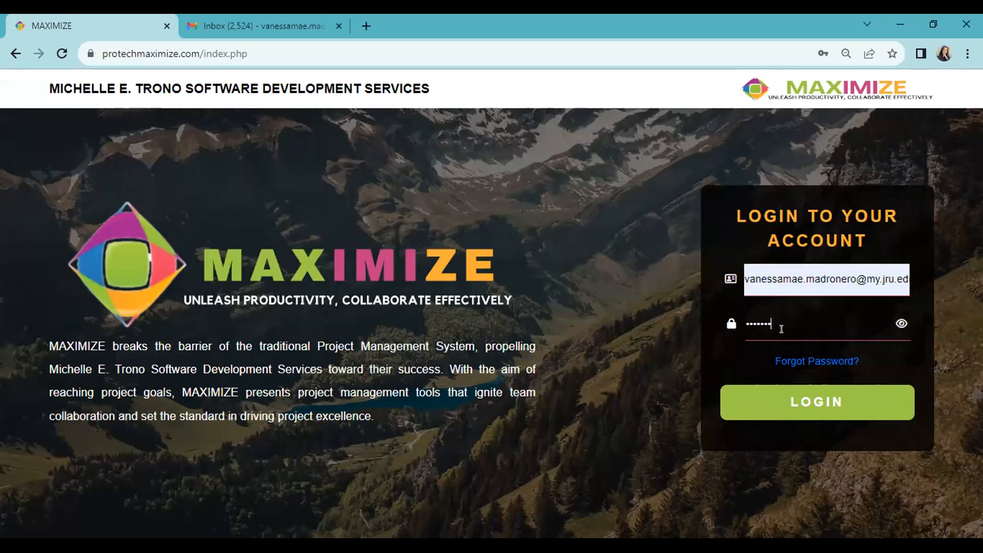
text(•)
click(902, 323)
click(817, 402)
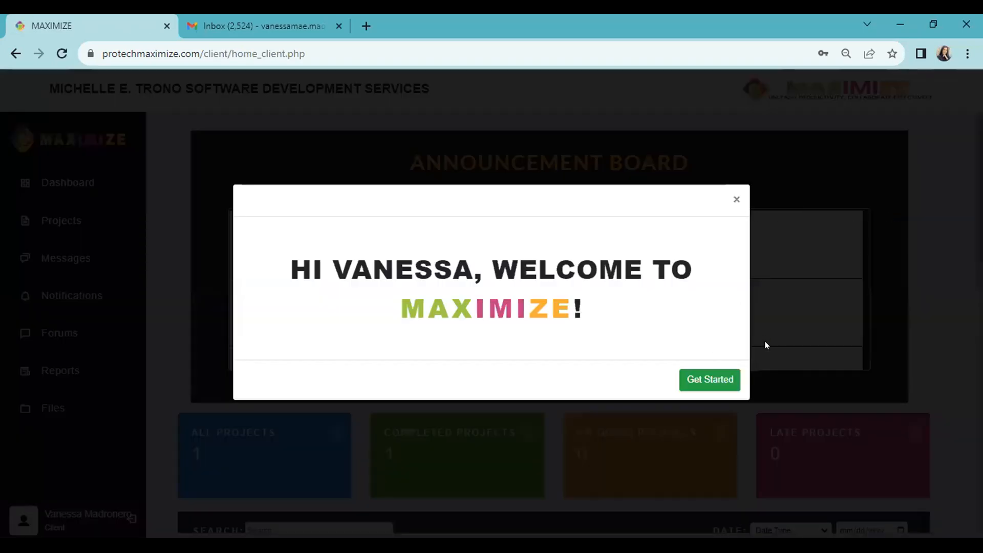
click(699, 386)
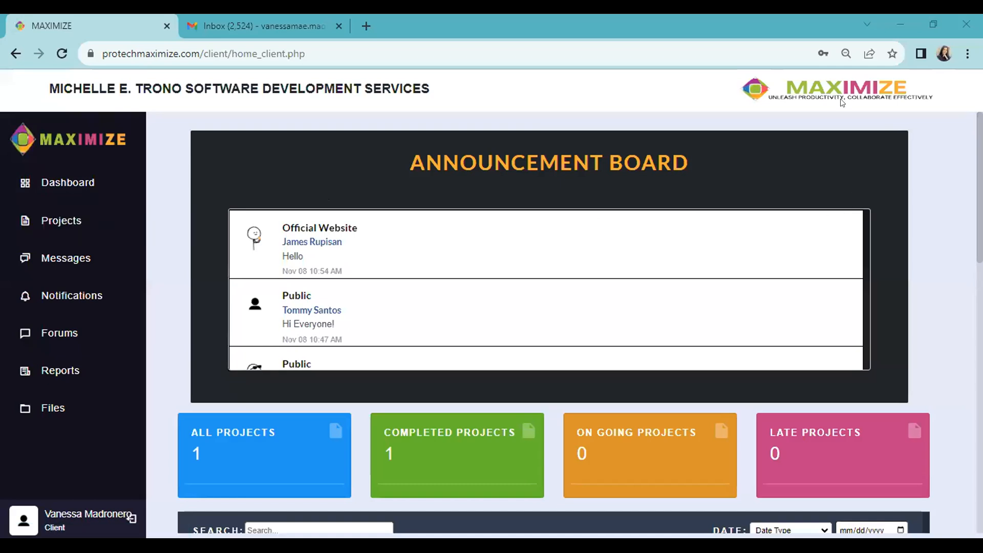
key(ctrl+Tab)
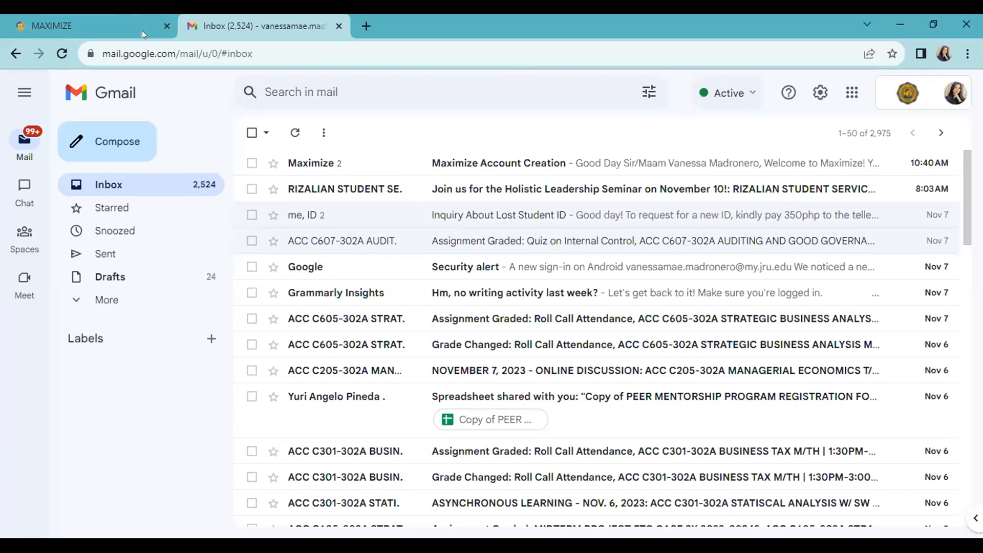
- Read the default password in the Maximize Account Creation email, then return to MAXIMIZE
click(61, 53)
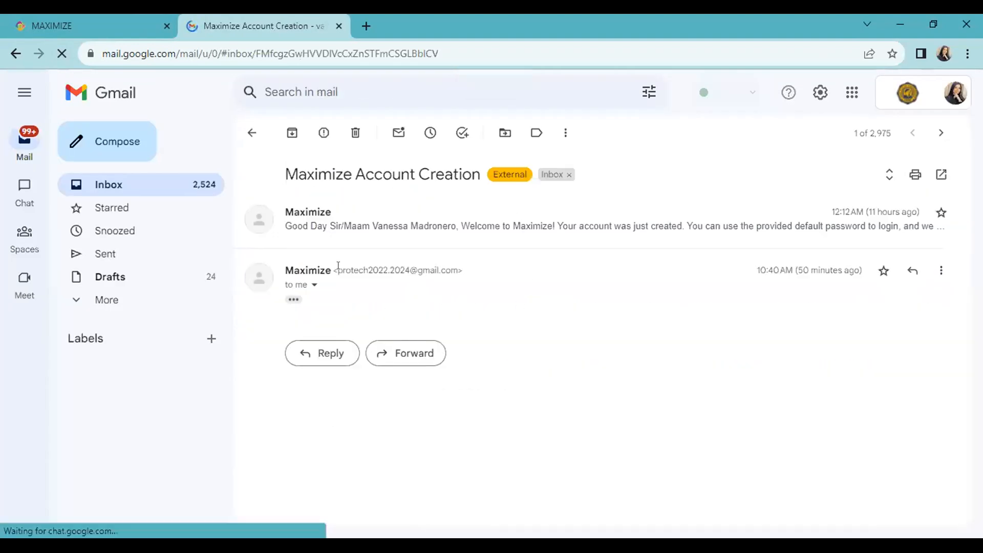
click(293, 299)
scroll(419, 340, down, 2)
mouse_move(372, 307)
mouse_down()
mouse_move(439, 307)
mouse_move(365, 299)
mouse_up()
click(418, 307)
click(77, 26)
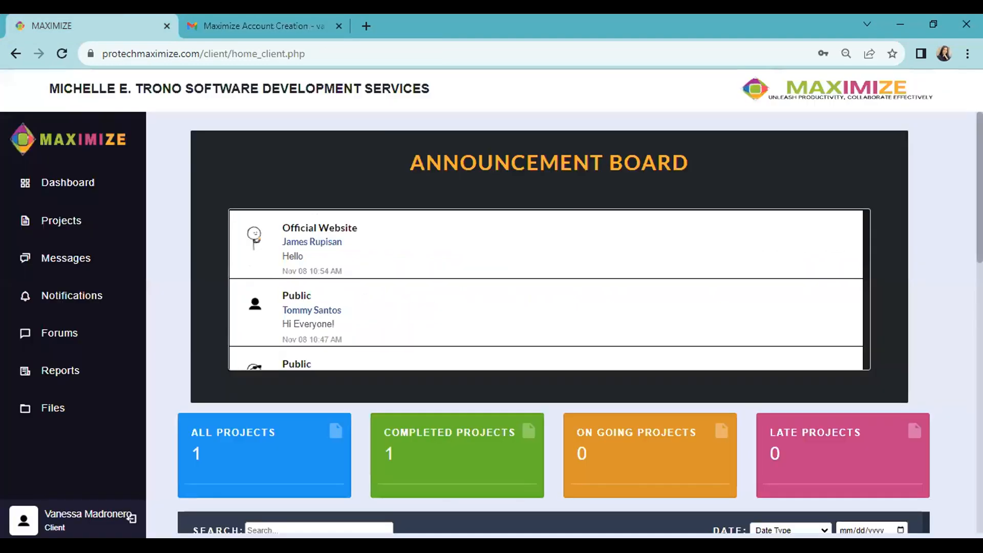
scroll(563, 325, down, 1)
scroll(563, 325, up, 1)
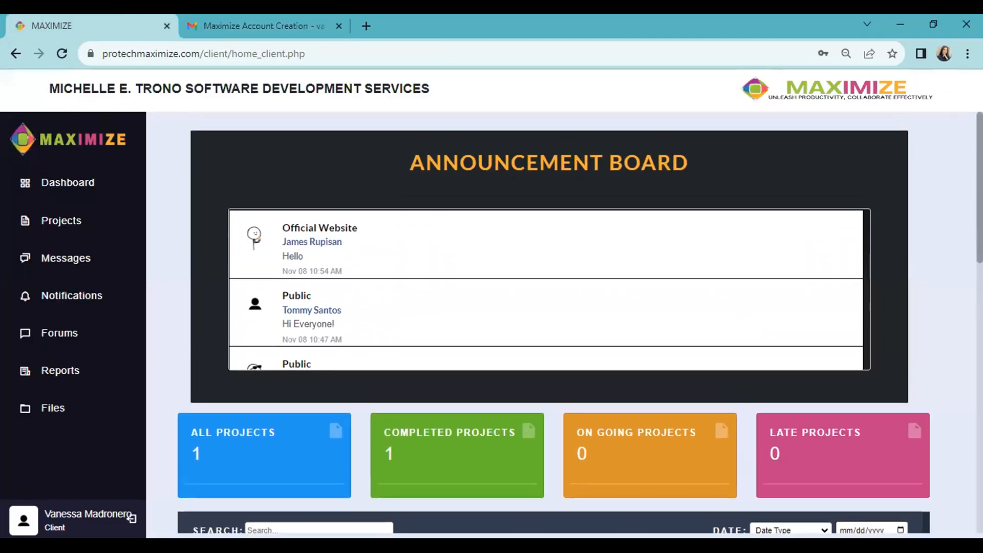
scroll(408, 420, down, 1)
scroll(408, 392, up, 1)
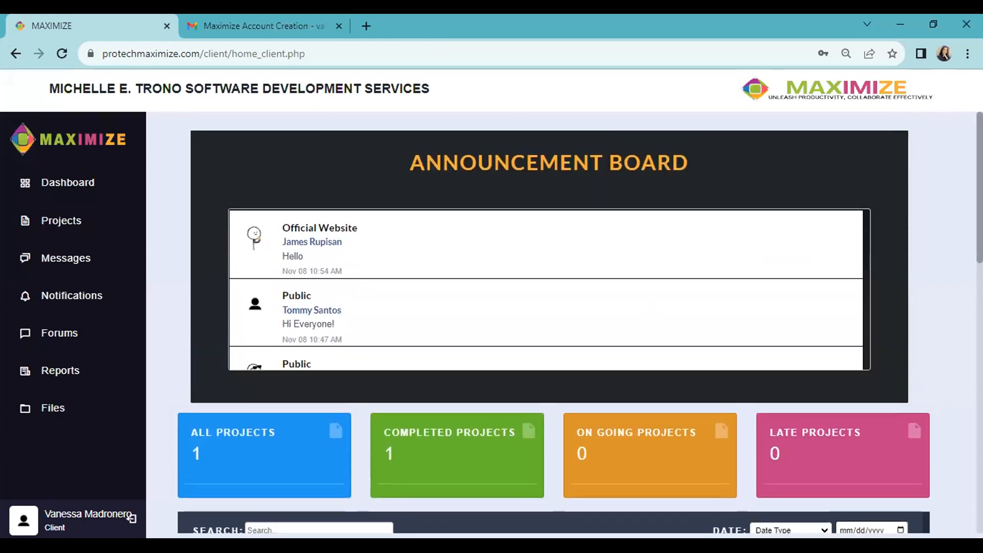
scroll(563, 322, down, 1)
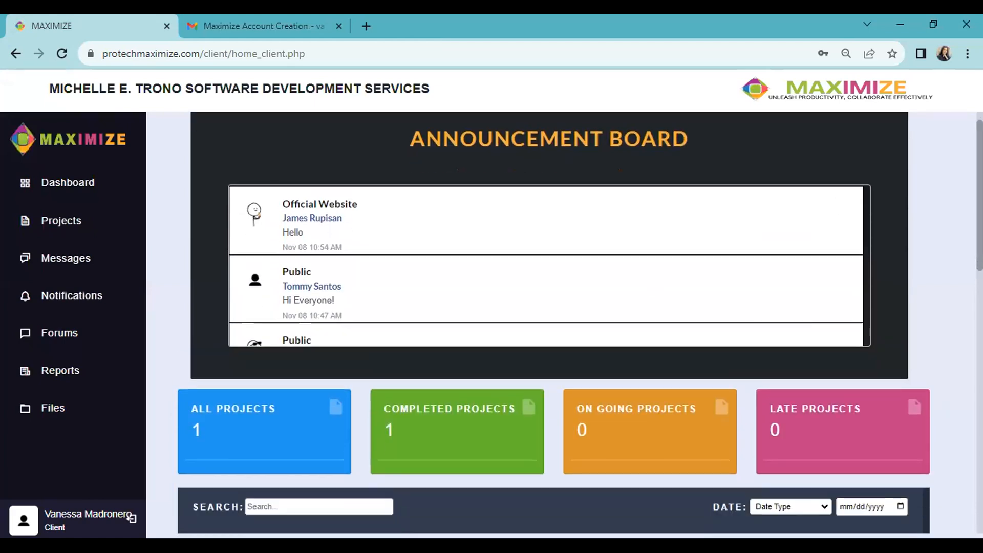
scroll(1, 232, down, 4)
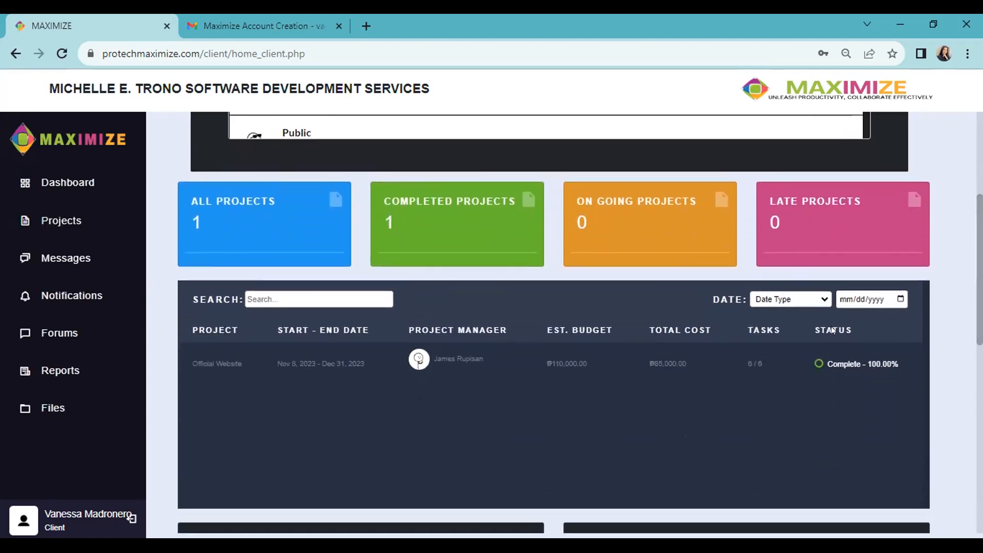
scroll(833, 330, down, 10)
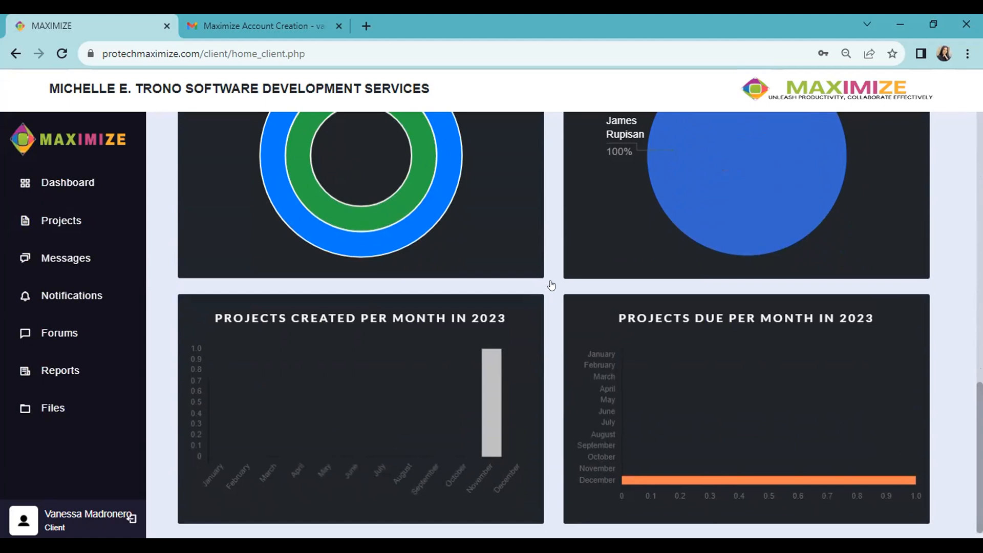
scroll(548, 286, up, 10)
scroll(582, 261, down, 8)
scroll(606, 254, down, 3)
scroll(360, 438, up, 10)
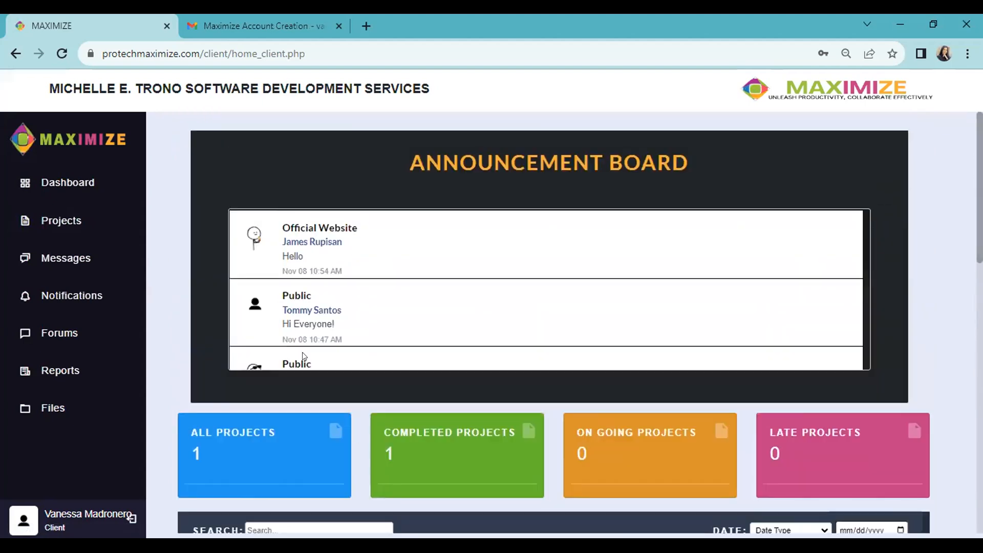
click(77, 294)
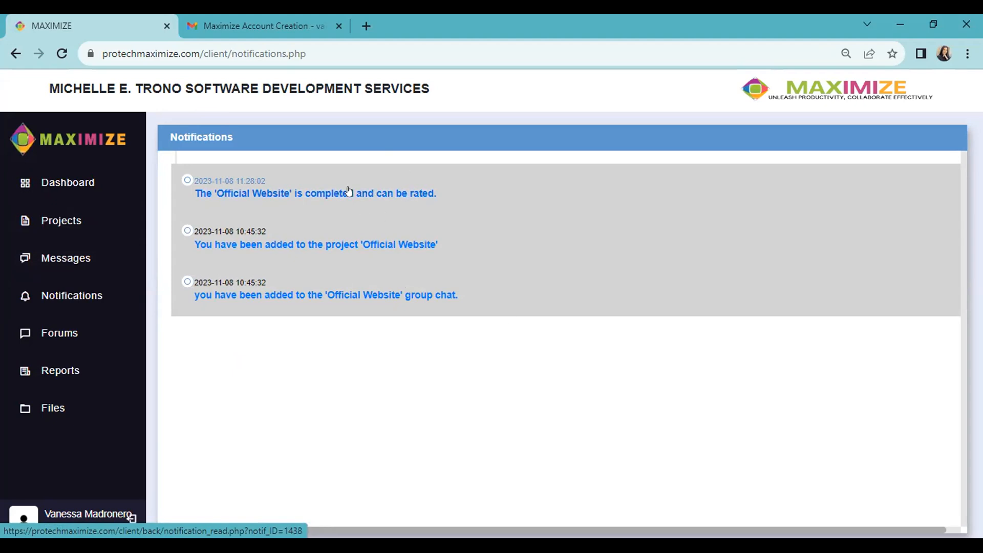
- Send 'Hello' in the Official Website group chat and go to the client's Projects list
click(342, 294)
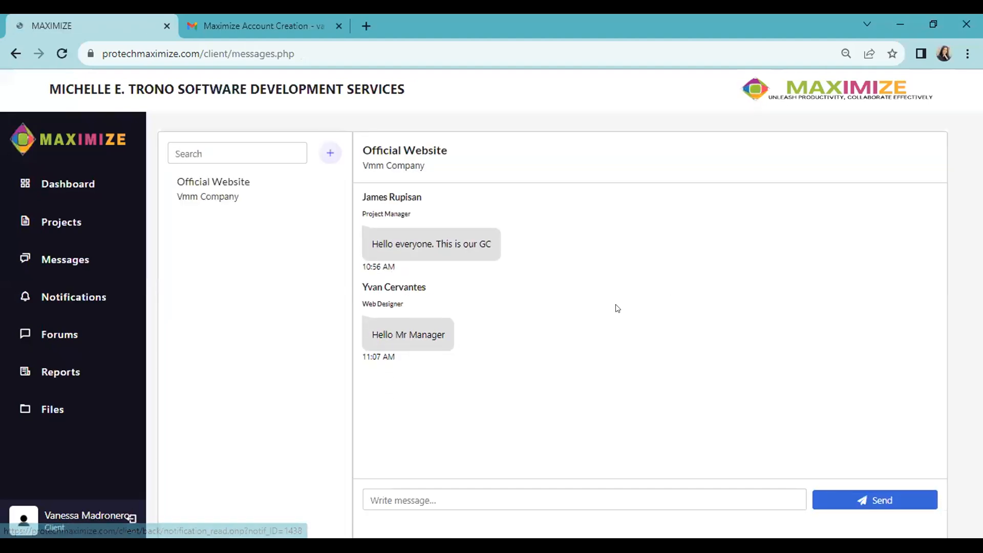
click(459, 495)
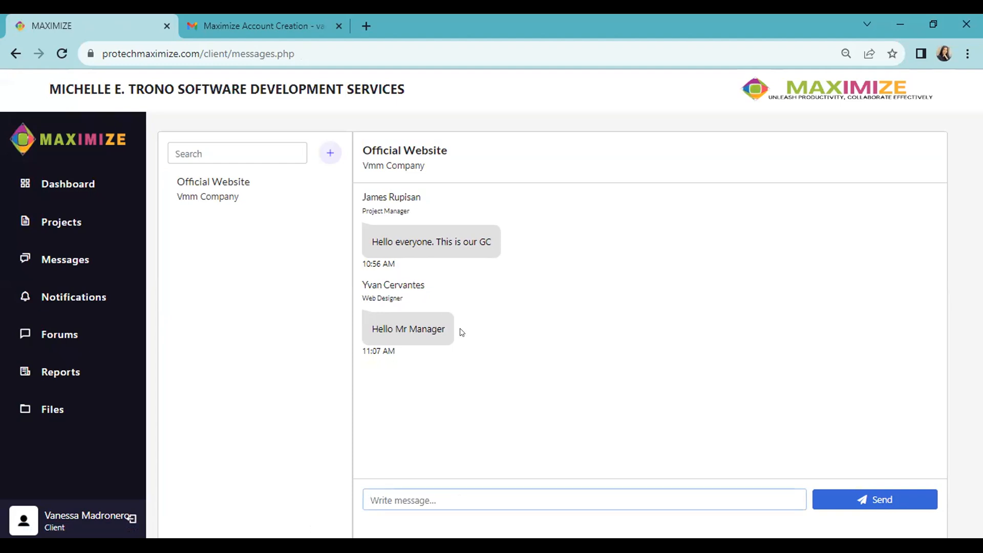
text(Hello)
click(904, 498)
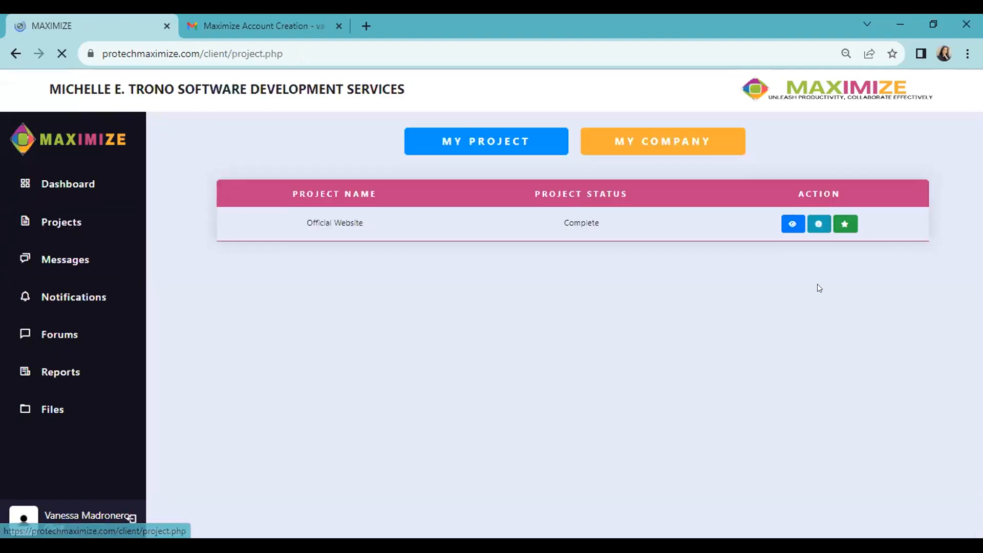
click(64, 221)
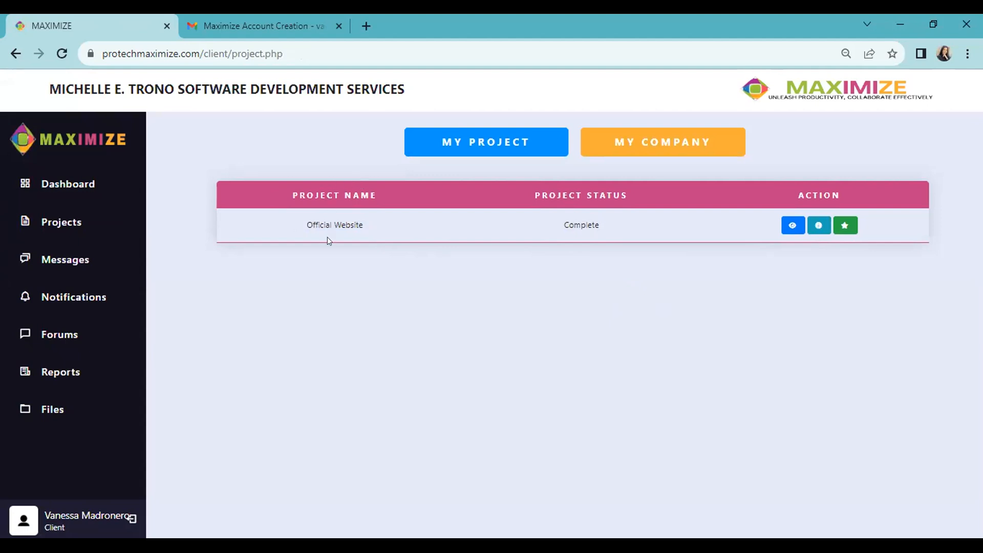
- Open the Official Website project's details and its task list
click(792, 225)
scroll(646, 339, down, 6)
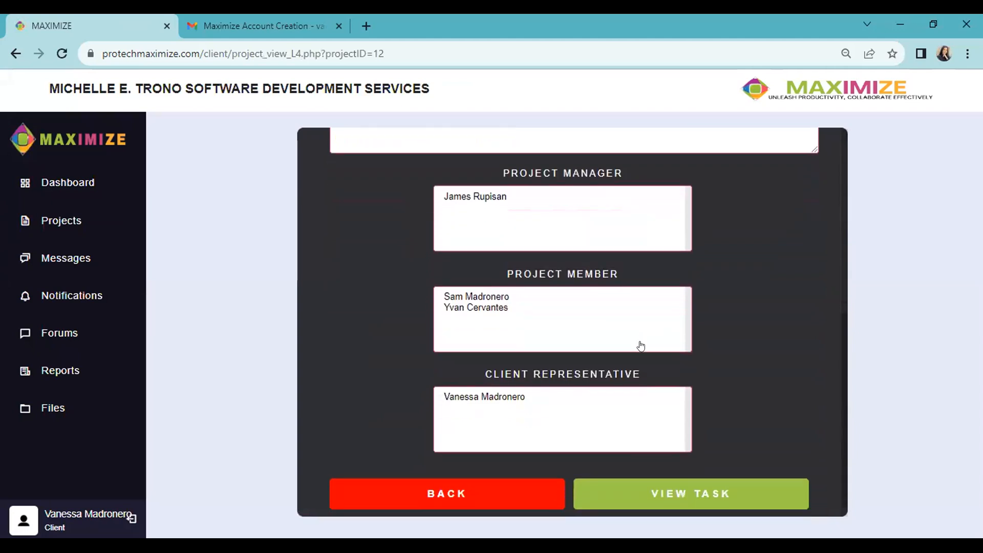
click(709, 486)
scroll(748, 317, down, 5)
scroll(748, 320, up, 5)
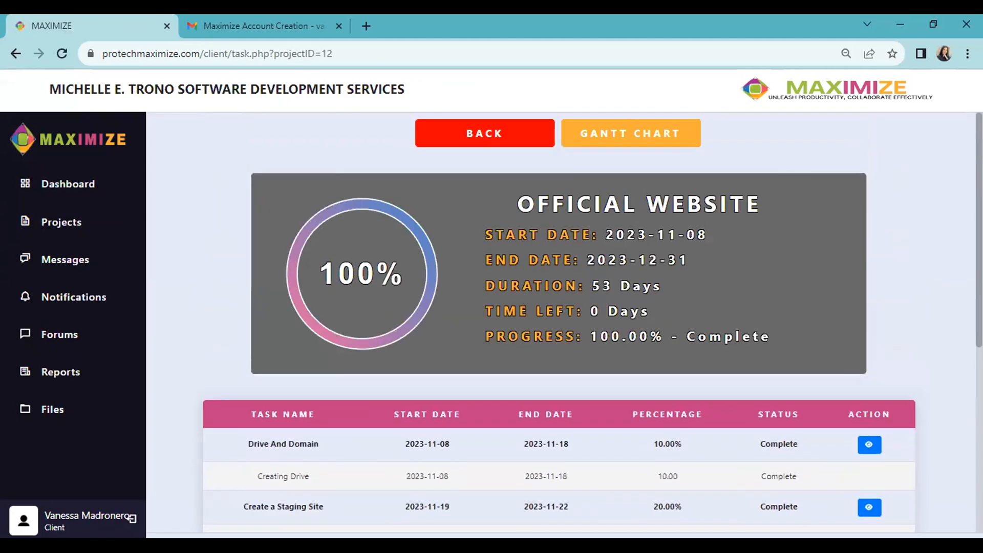
scroll(845, 358, down, 3)
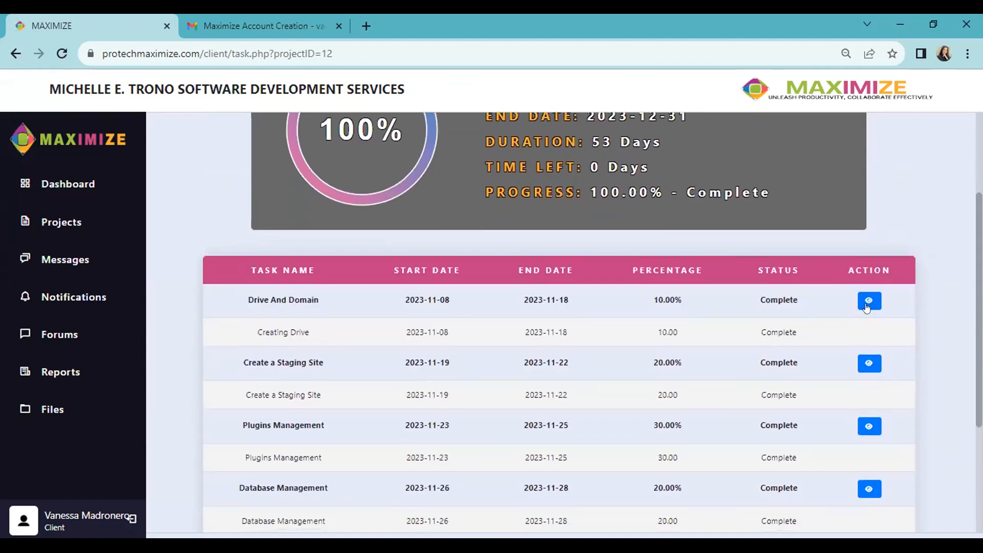
- View the Drive And Domain task's Creating Drive subtask, then return to the task list
click(869, 299)
scroll(664, 333, down, 4)
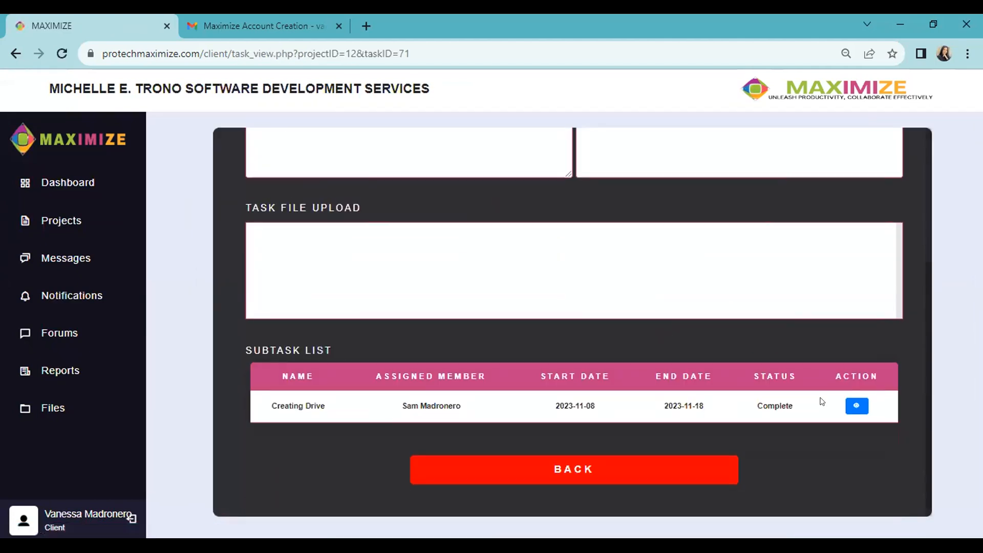
click(867, 409)
scroll(624, 315, down, 10)
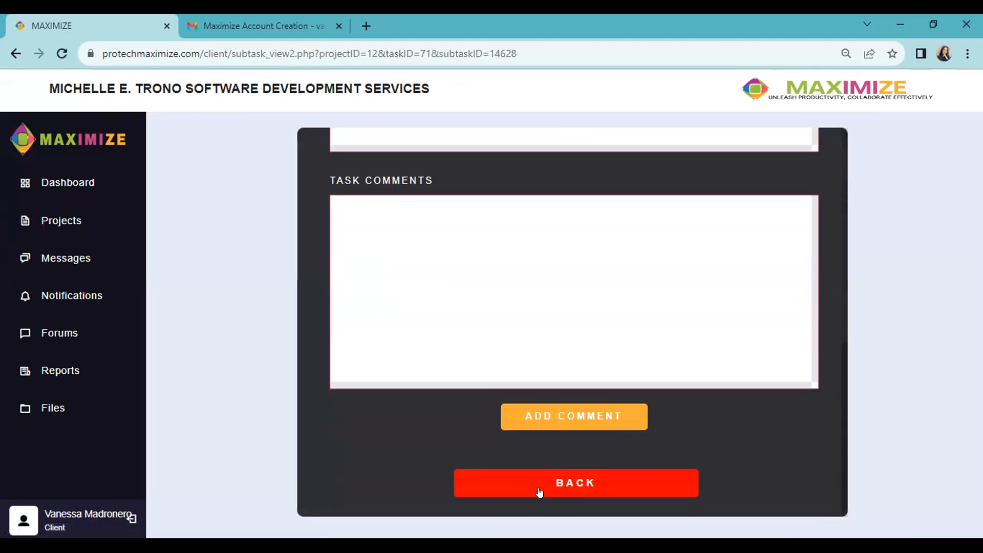
click(562, 481)
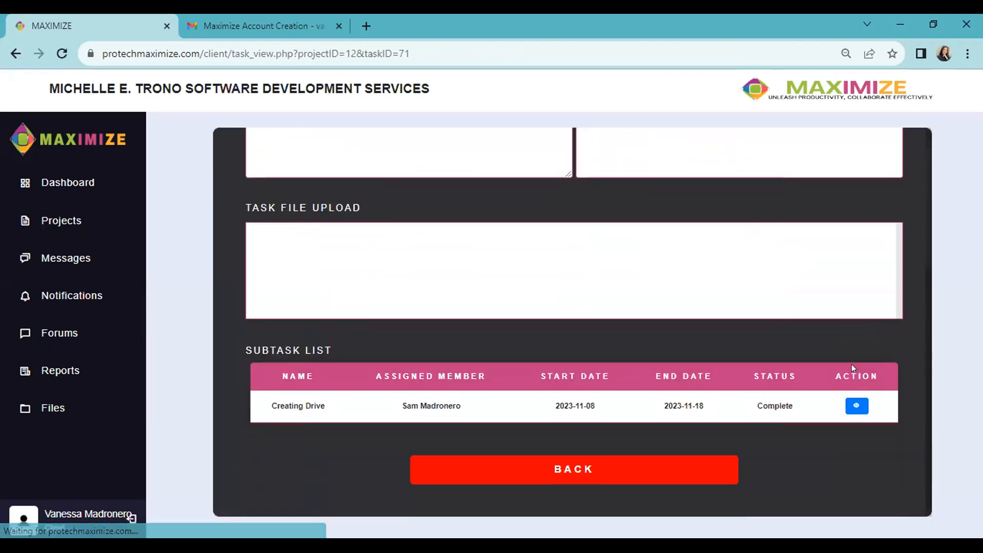
click(665, 470)
- Open the Database Management task and its subtask to see the comments
scroll(410, 369, down, 4)
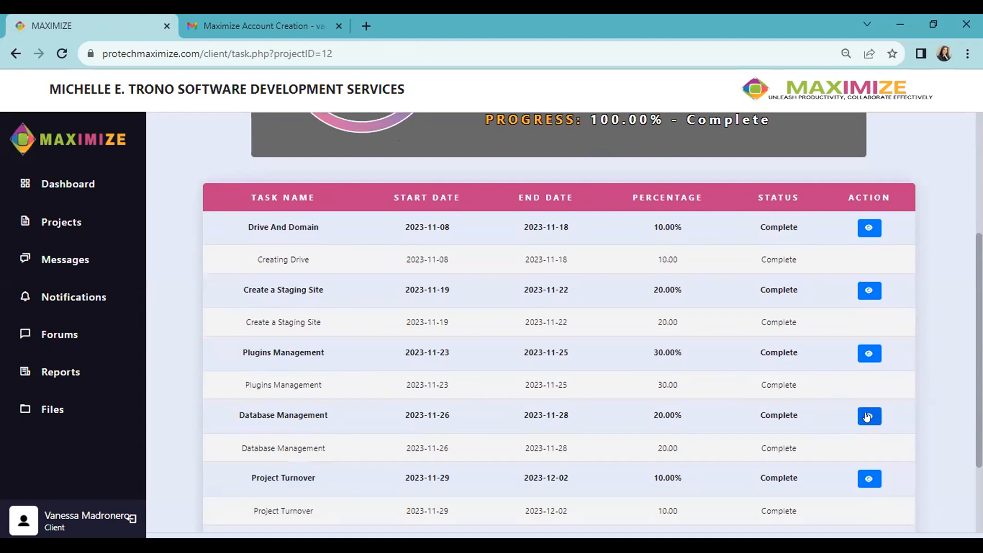
click(868, 416)
scroll(731, 325, down, 5)
click(859, 406)
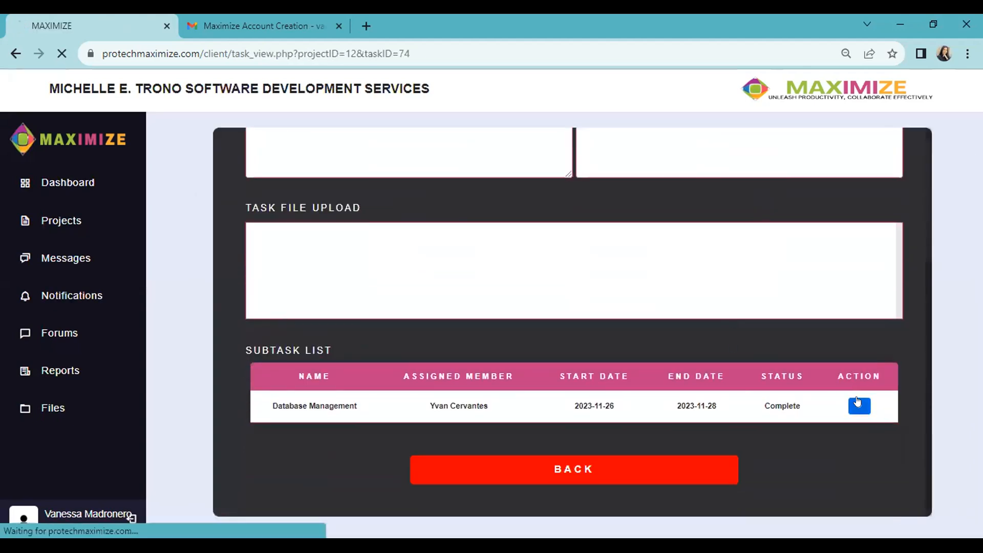
scroll(555, 340, down, 5)
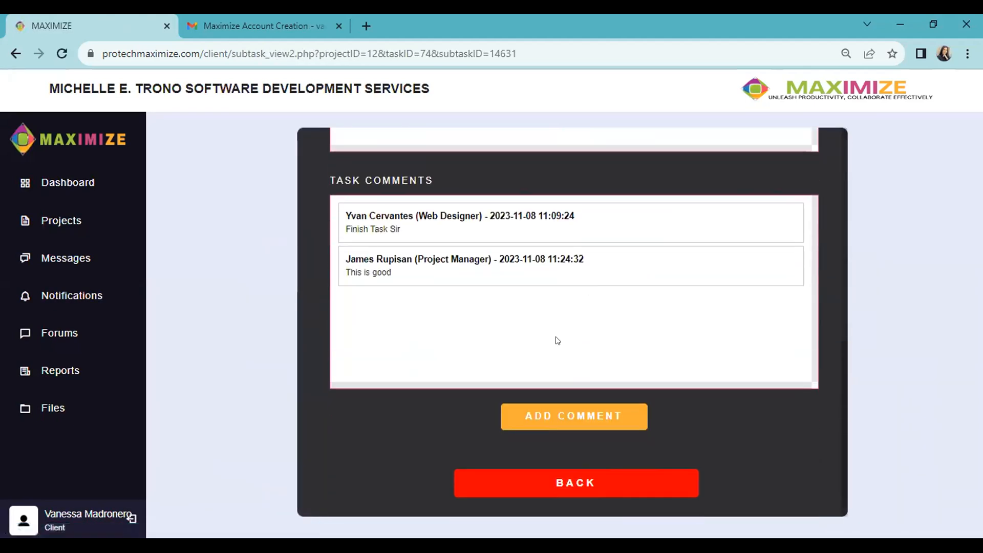
- Post a 'Hello' comment on the subtask and download the submitted task_edit.php file
click(561, 415)
text(Hello)
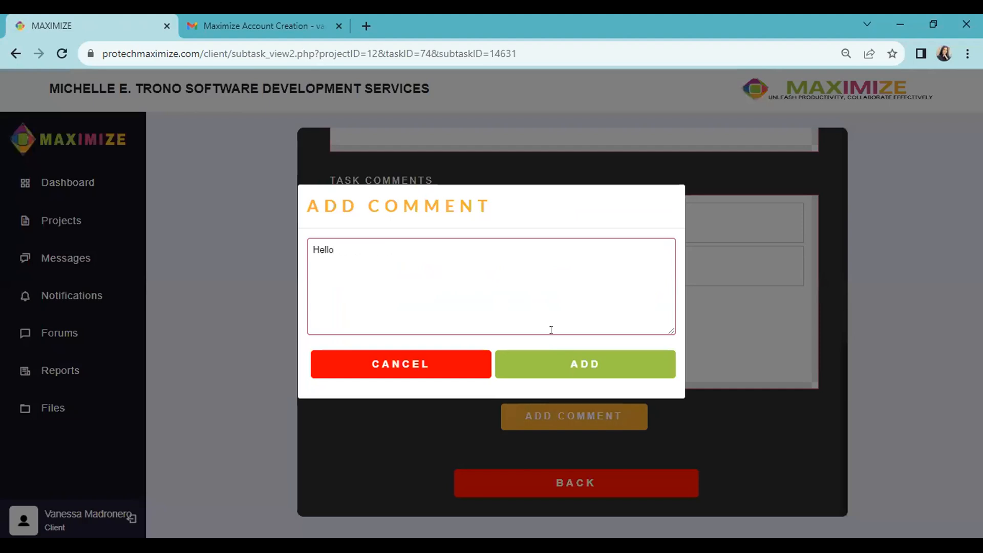
click(601, 352)
scroll(756, 281, down, 5)
scroll(666, 256, up, 3)
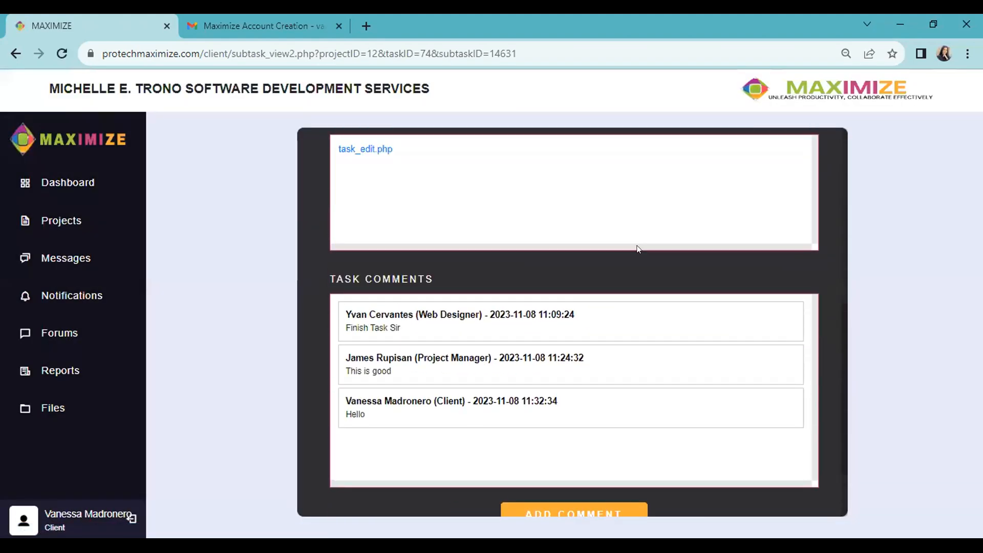
click(358, 194)
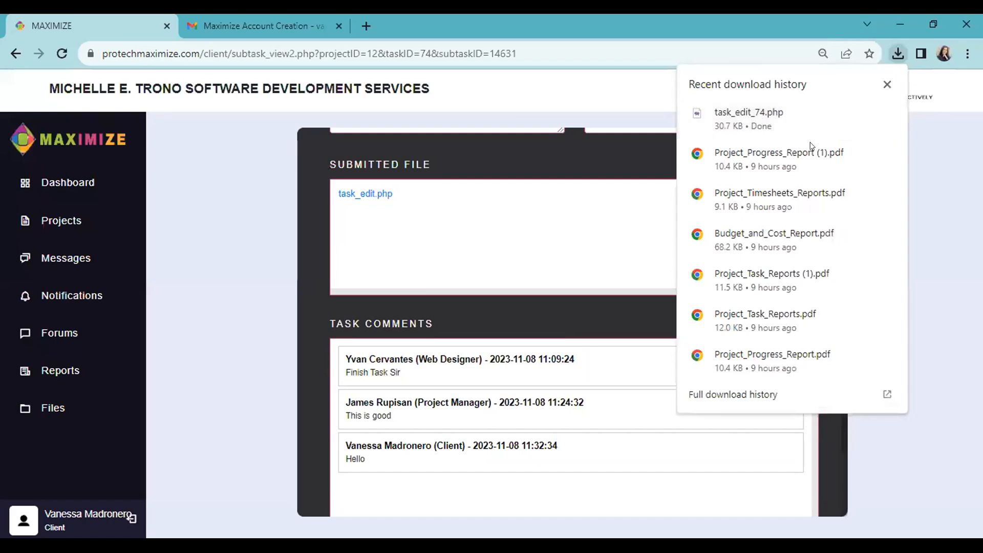
- Return through the task details to the project's task list and open its Gantt chart
scroll(625, 461, down, 3)
click(603, 489)
scroll(763, 343, down, 4)
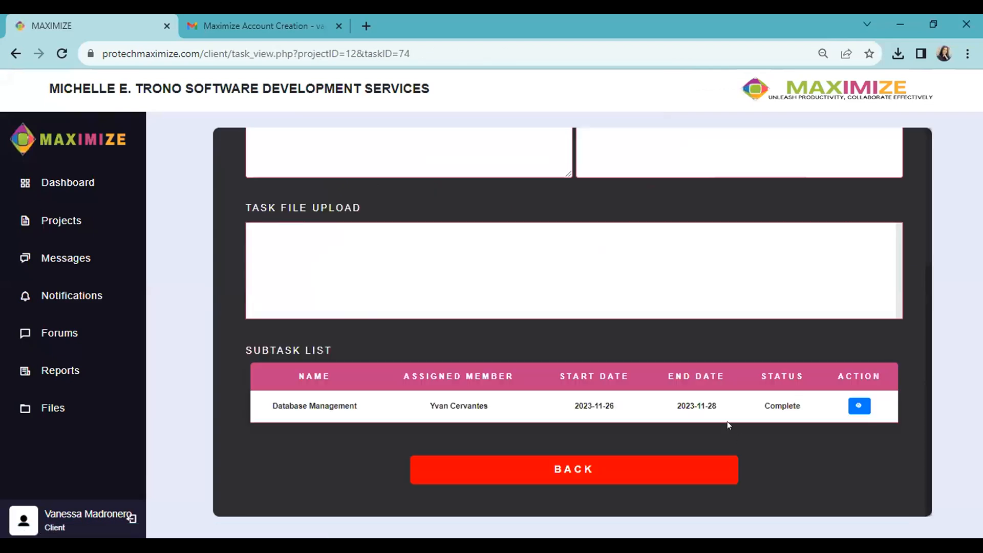
click(595, 469)
scroll(791, 272, up, 8)
click(672, 134)
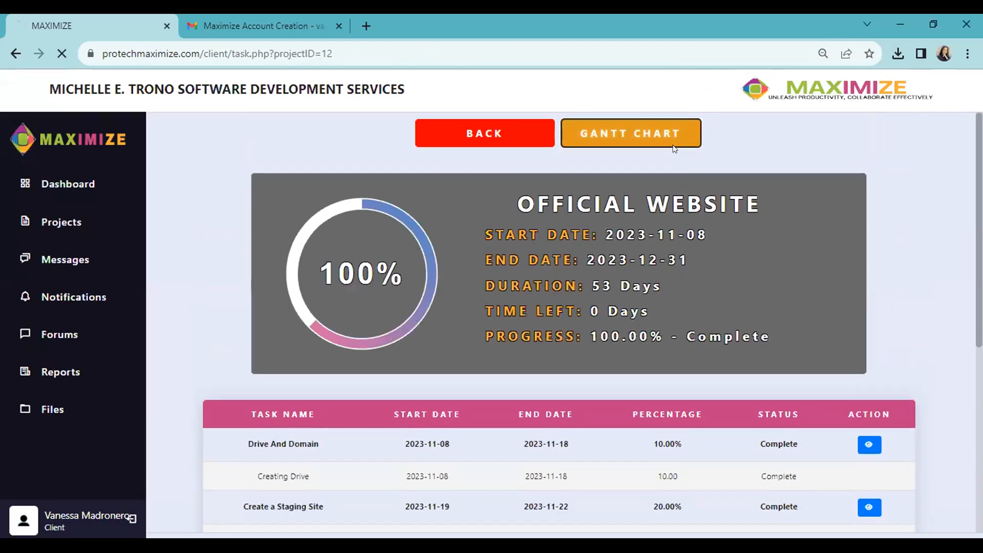
scroll(500, 340, down, 2)
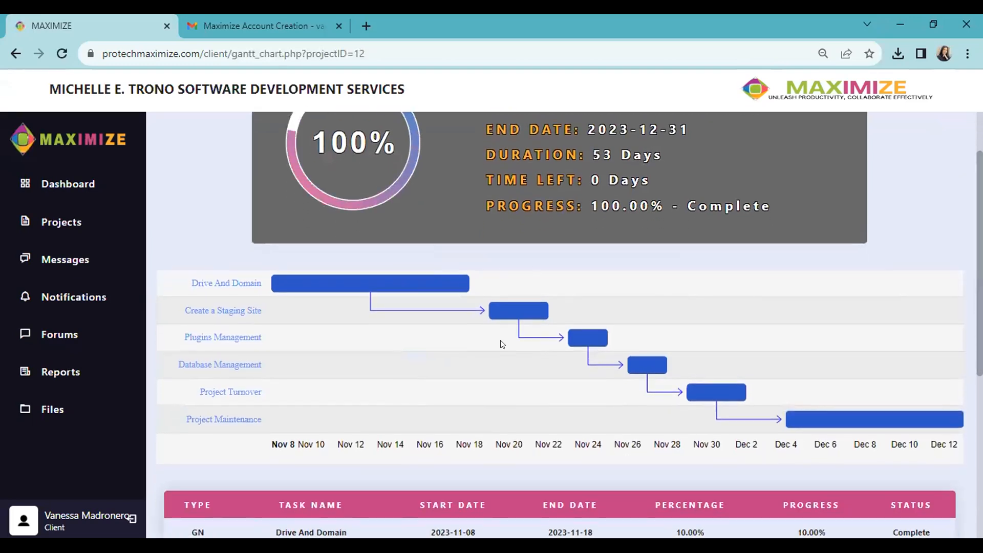
scroll(927, 269, down, 6)
scroll(929, 294, down, 2)
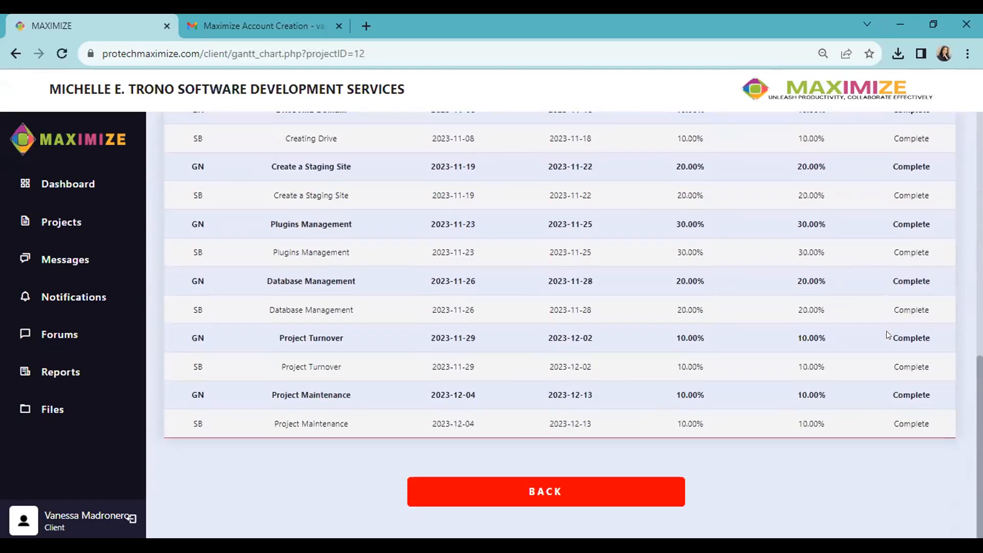
scroll(670, 456, up, 10)
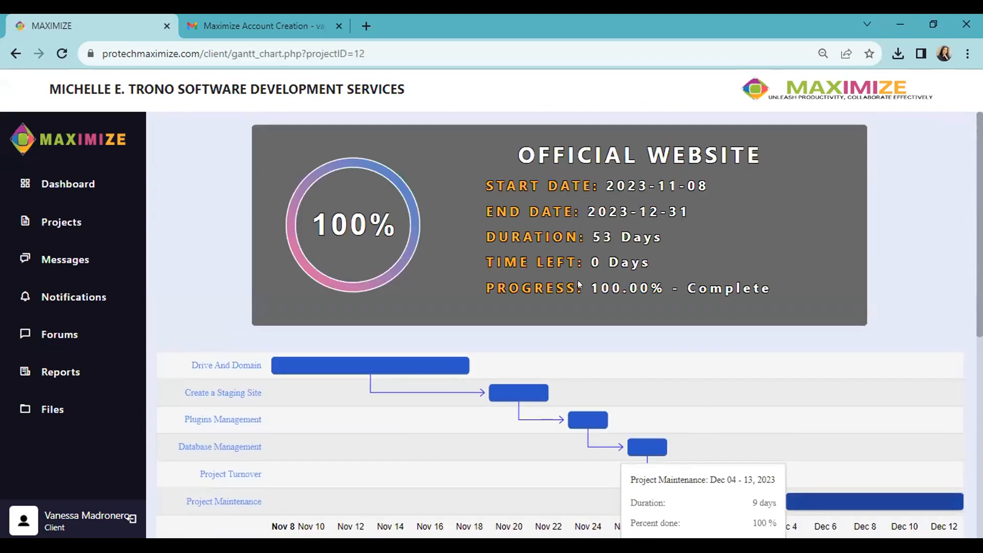
scroll(854, 439, down, 8)
scroll(527, 496, down, 2)
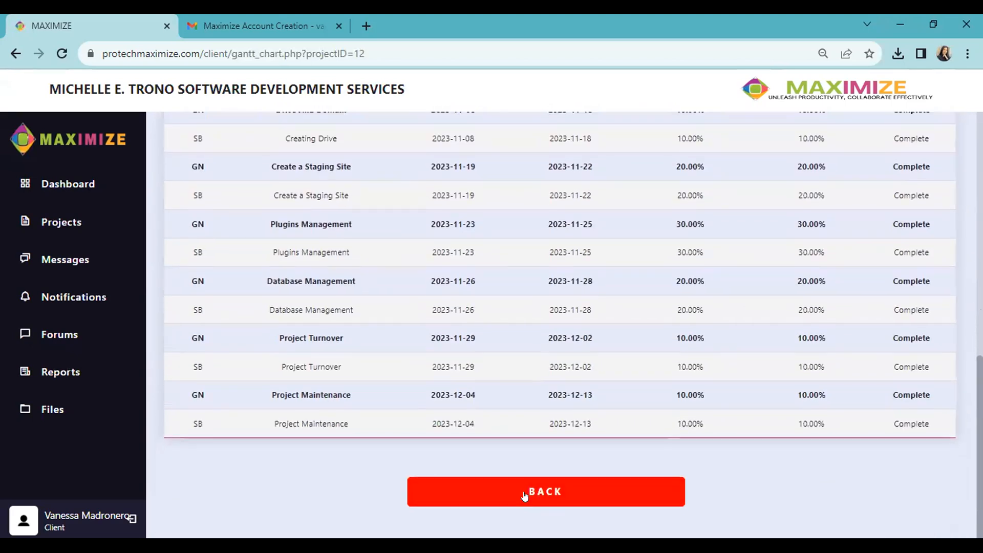
click(519, 484)
scroll(599, 480, down, 8)
scroll(604, 409, up, 5)
scroll(611, 365, up, 1)
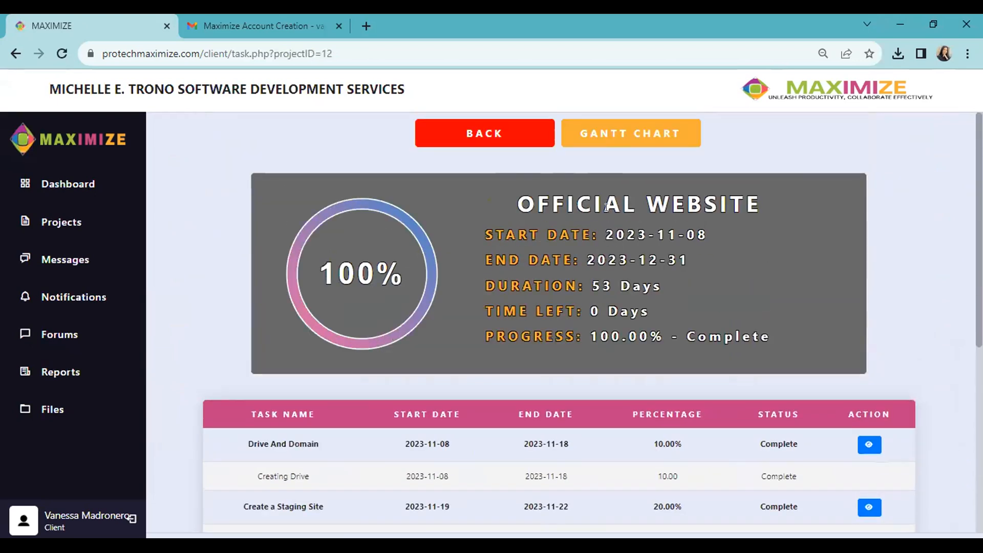
click(65, 300)
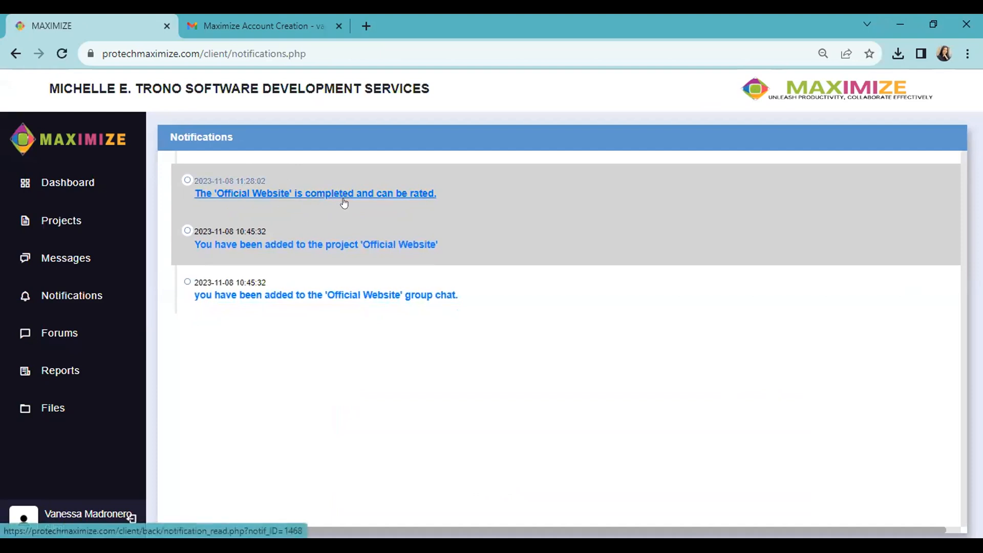
- Open the completed project's rating page, then go back via Notifications to the project list
click(388, 196)
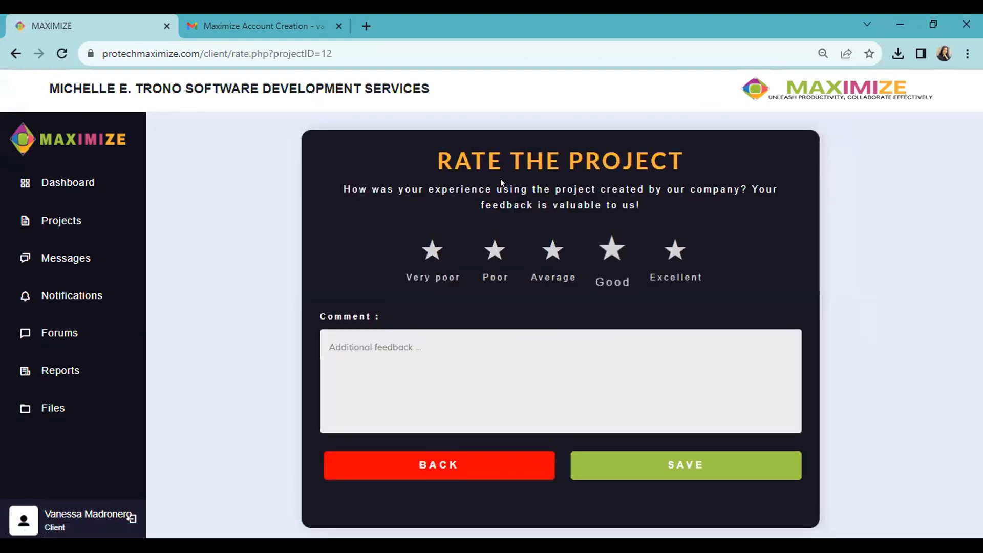
click(481, 467)
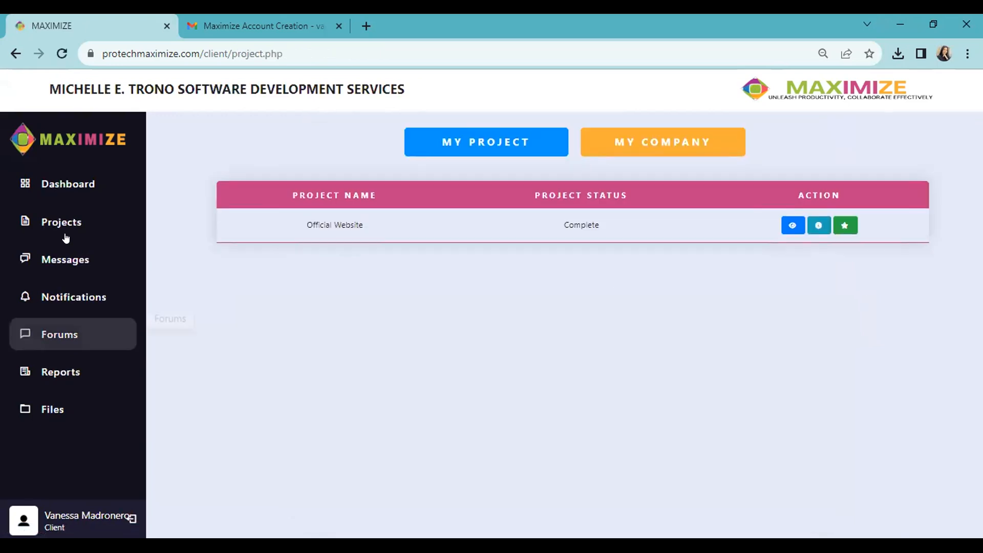
click(73, 295)
click(86, 215)
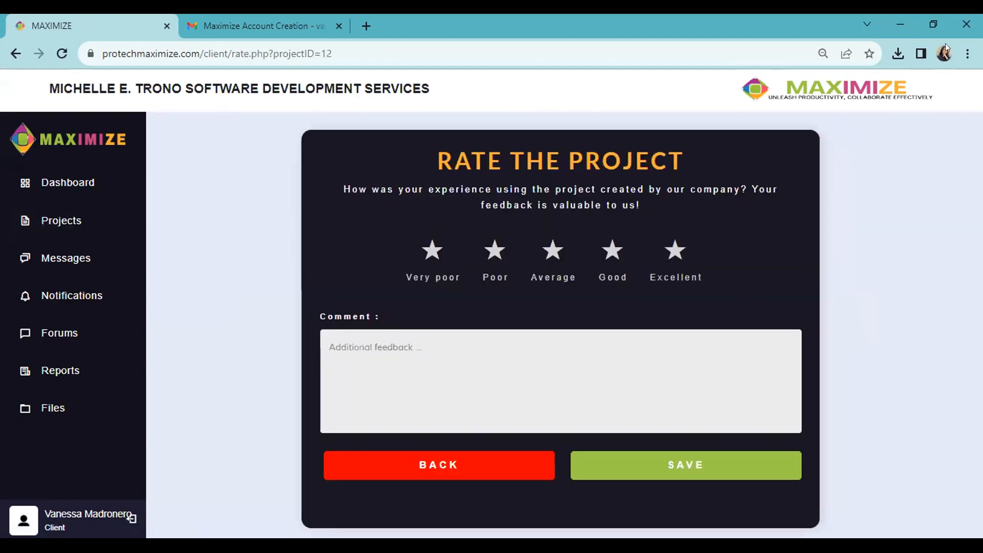
- Rate Official Website five stars with the comment 'I am satisfied with the project created' and save
click(679, 256)
click(609, 352)
text(I am satisfied with the project created)
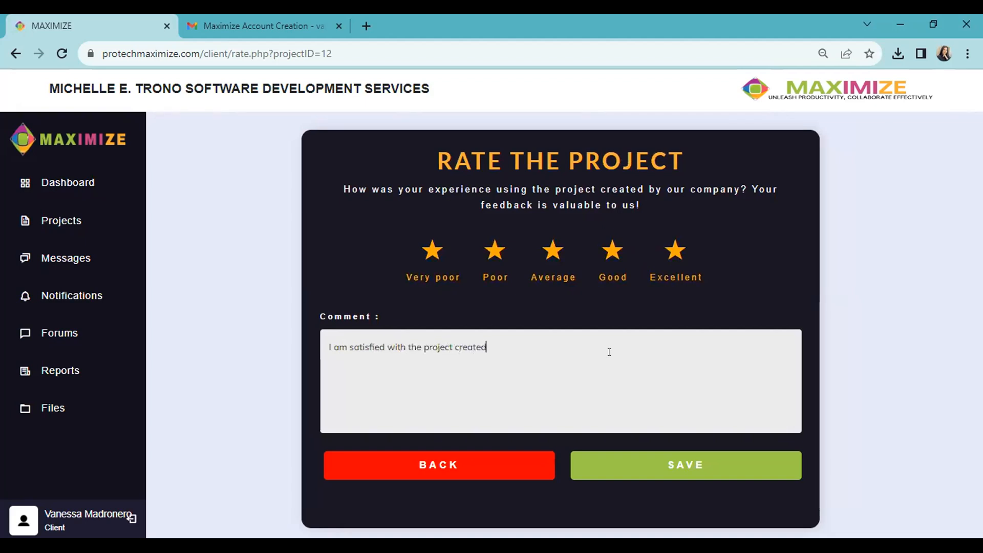
click(651, 460)
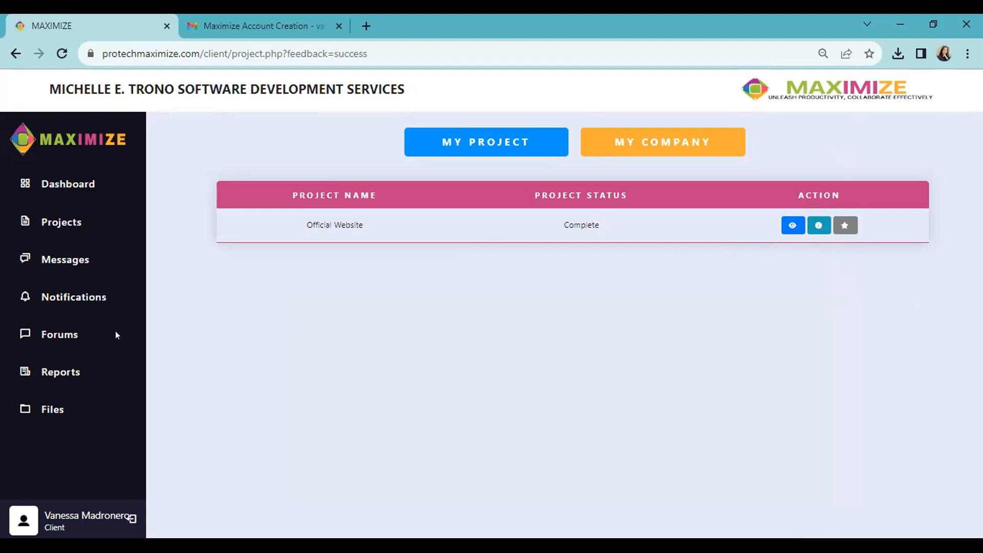
- Reply 'Hello' to the latest comment in the Official Website forum, then open Reports
click(51, 333)
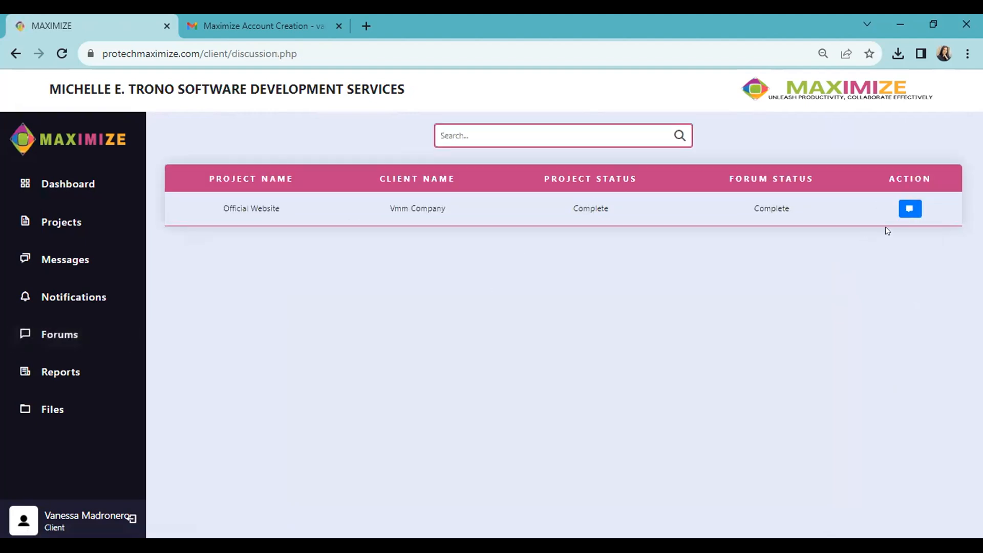
click(897, 208)
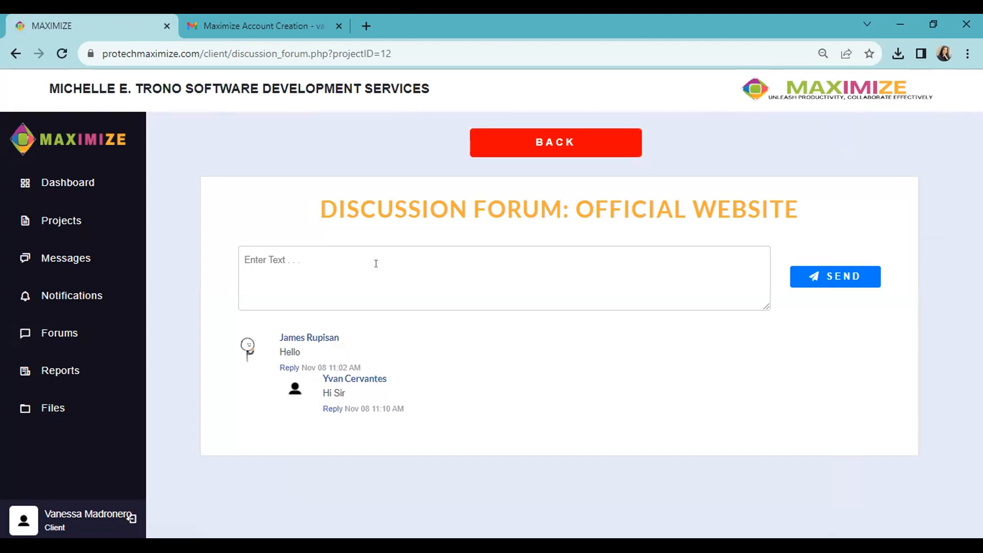
click(321, 409)
click(396, 426)
text(Hello)
click(828, 489)
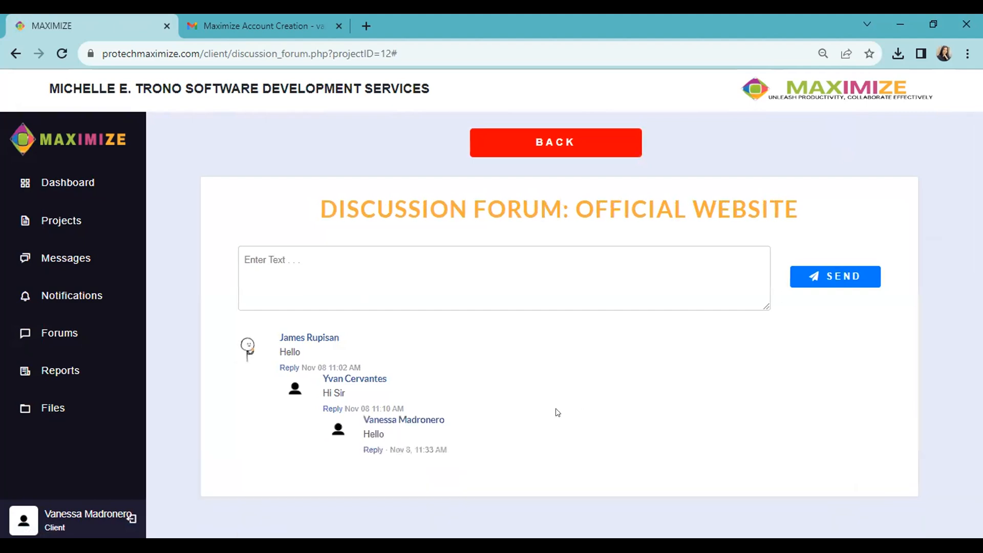
click(66, 376)
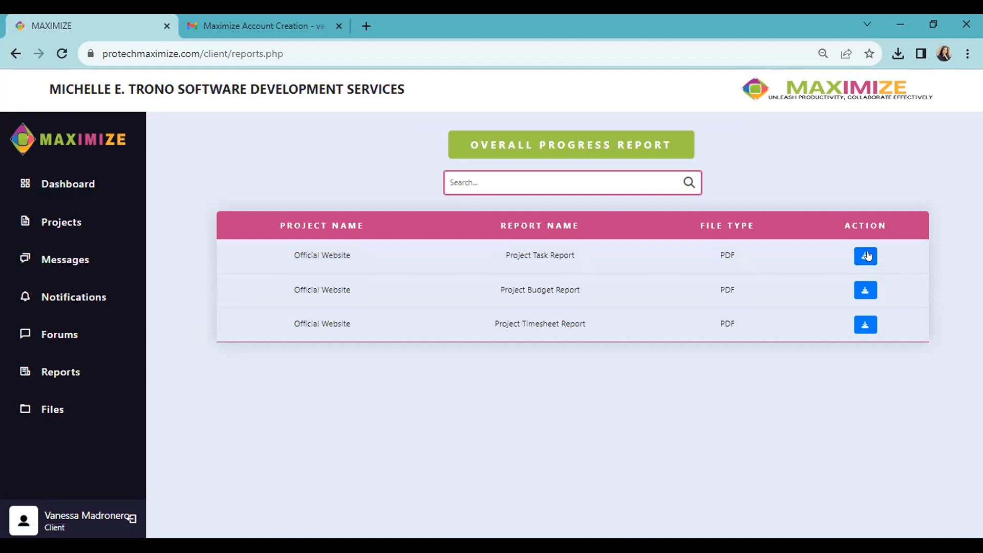
- Download the Project Task, Project Timesheet and Overall Progress report PDFs and check Chrome's downloads
click(860, 256)
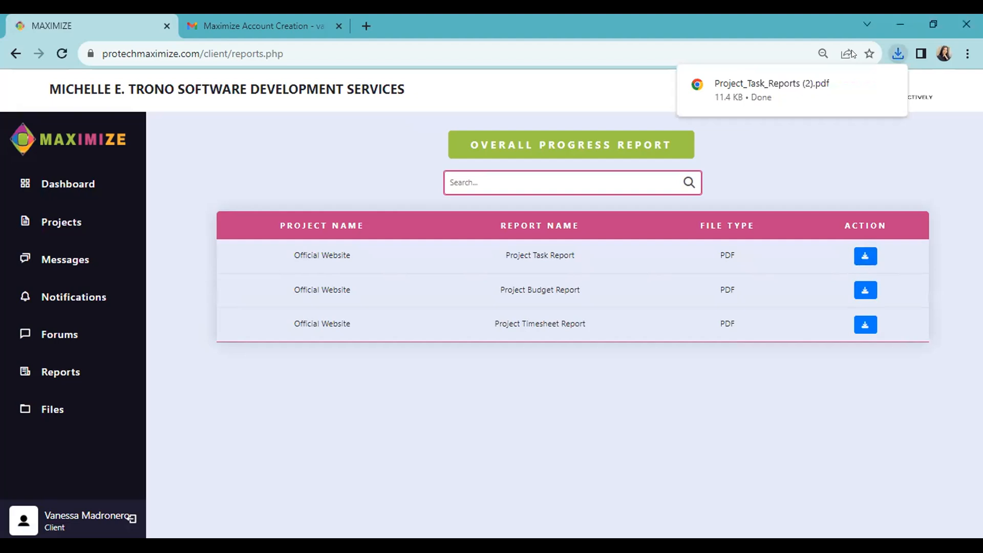
click(865, 325)
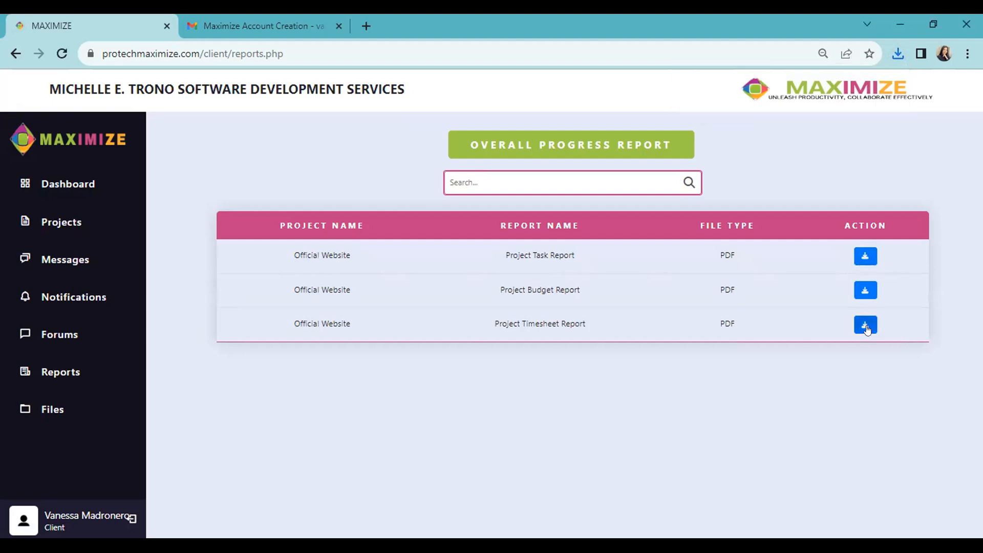
click(573, 156)
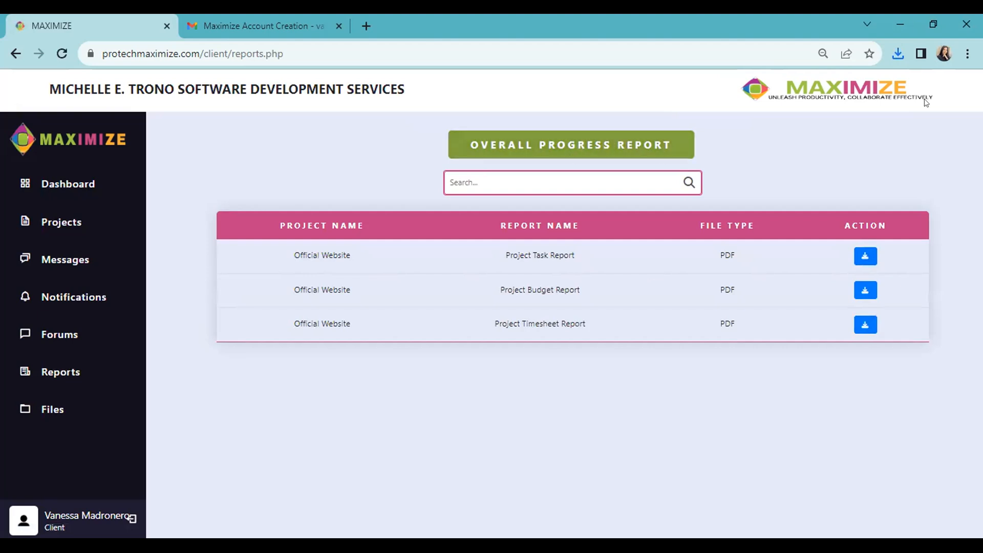
click(899, 51)
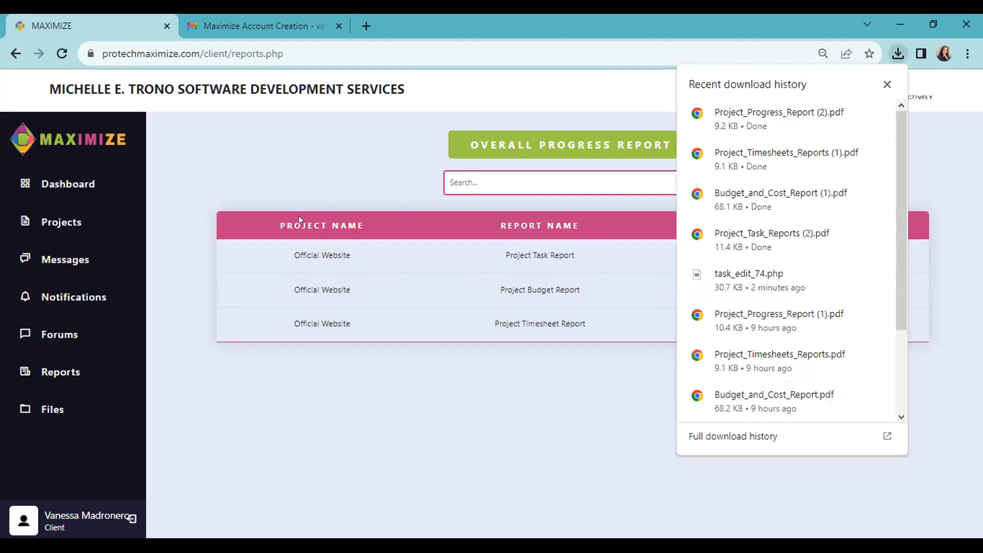
- View Project_Task_Reports (2).pdf in Chrome's PDF viewer, then return to MAXIMIZE's Files page
click(797, 238)
scroll(708, 333, down, 10)
scroll(709, 334, up, 10)
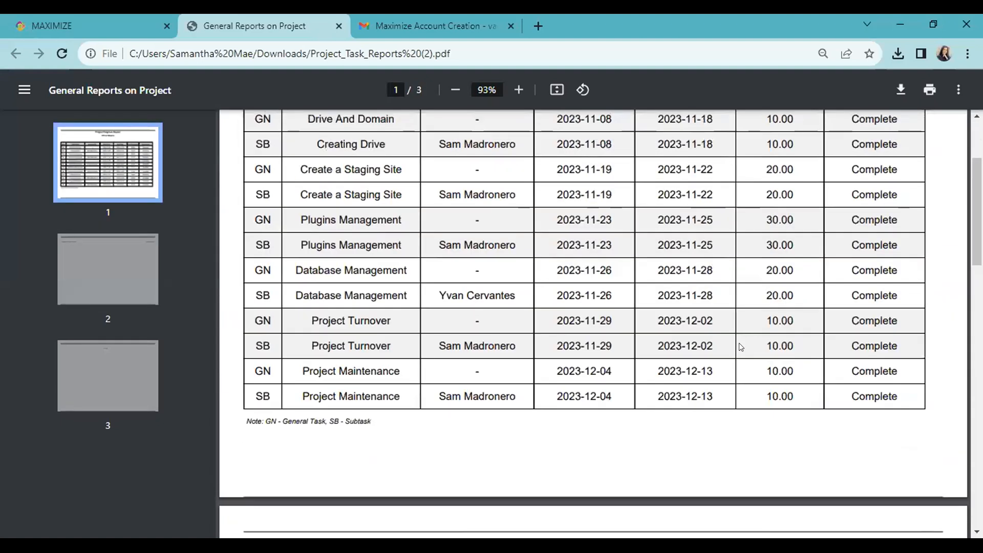
scroll(871, 262, down, 3)
scroll(835, 264, up, 3)
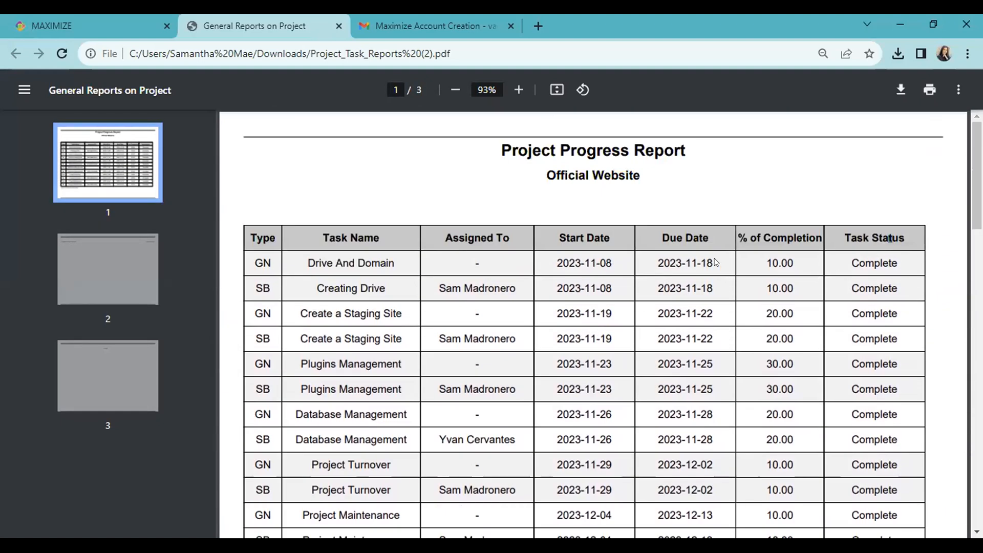
click(36, 22)
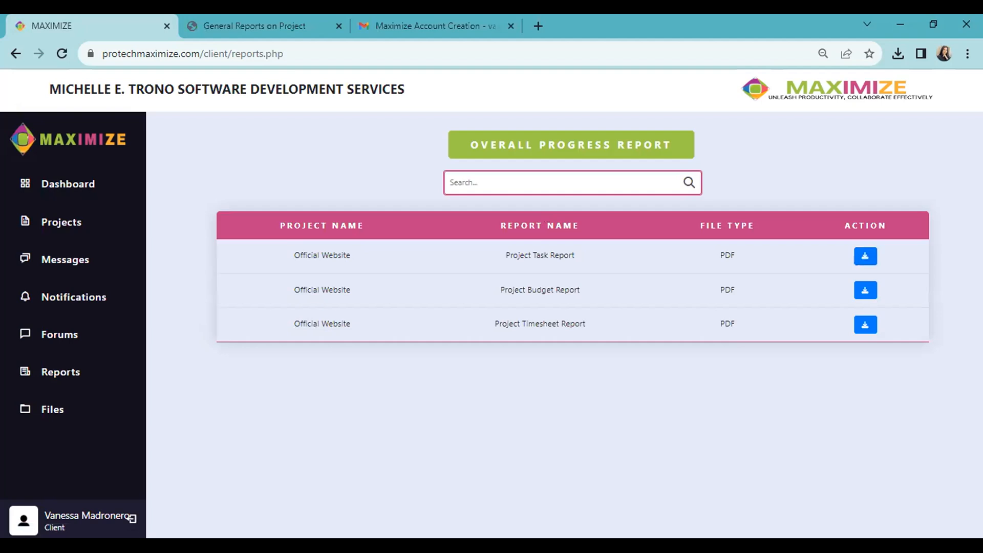
click(51, 415)
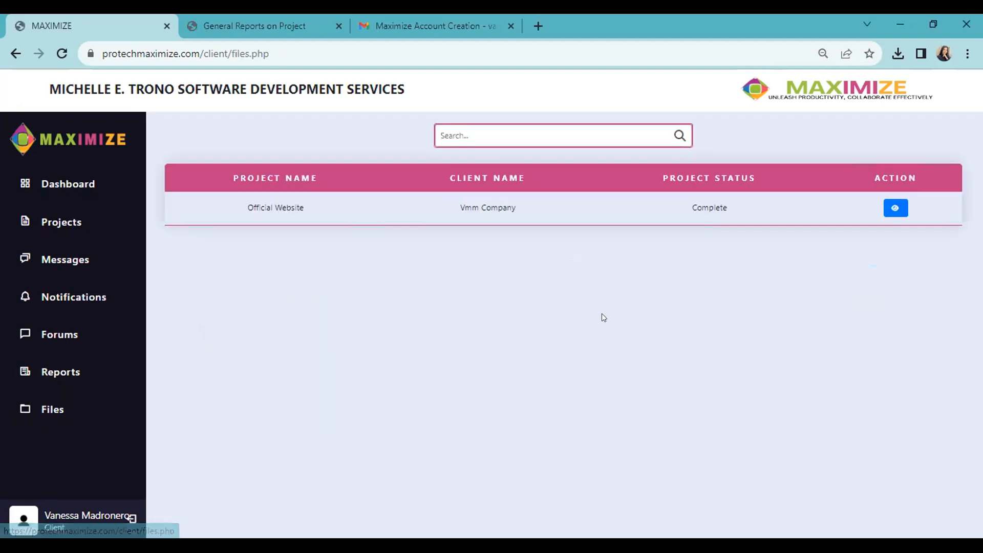
- Show the Official Website project's five uploaded files, including manager_report_p11.php and test-file.png
click(894, 209)
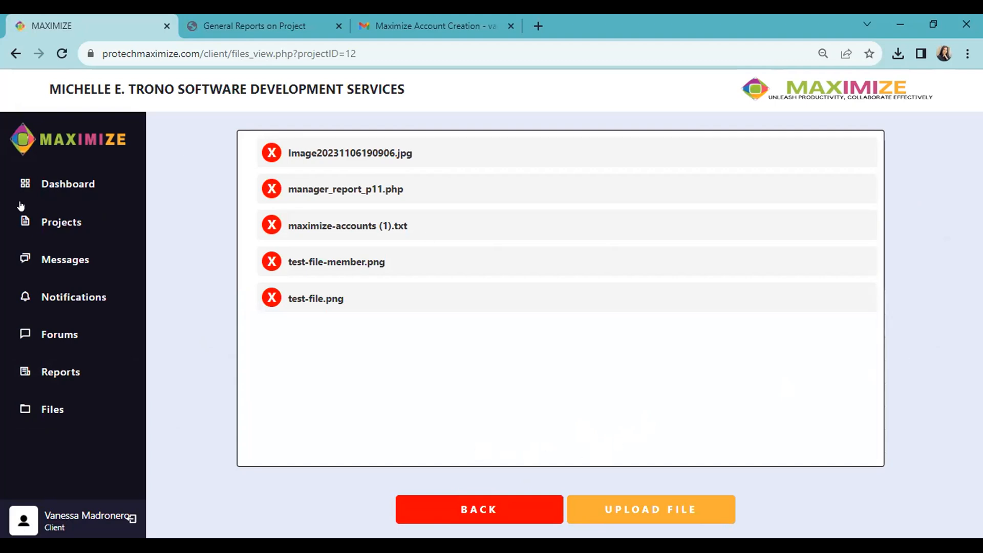
click(97, 380)
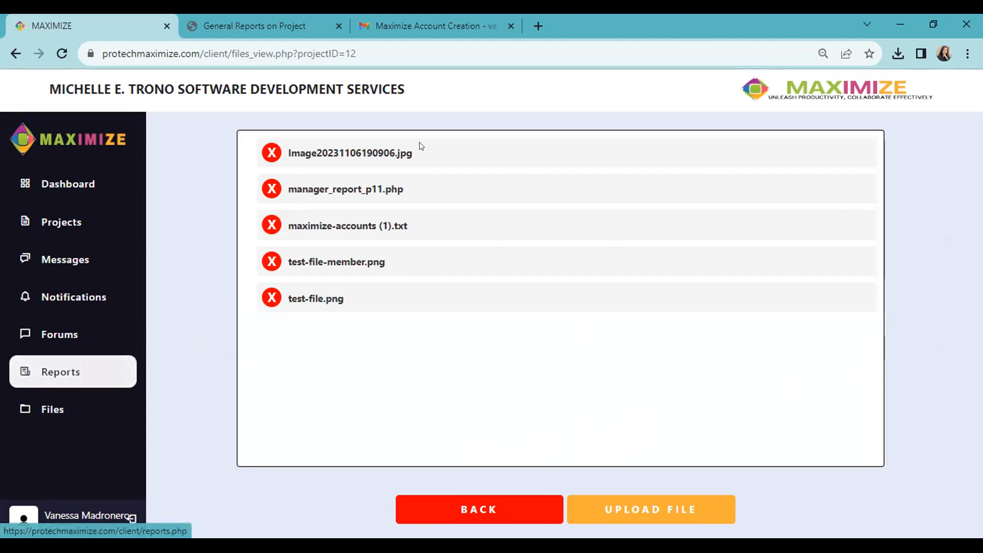
click(74, 184)
scroll(552, 322, down, 3)
scroll(553, 323, down, 2)
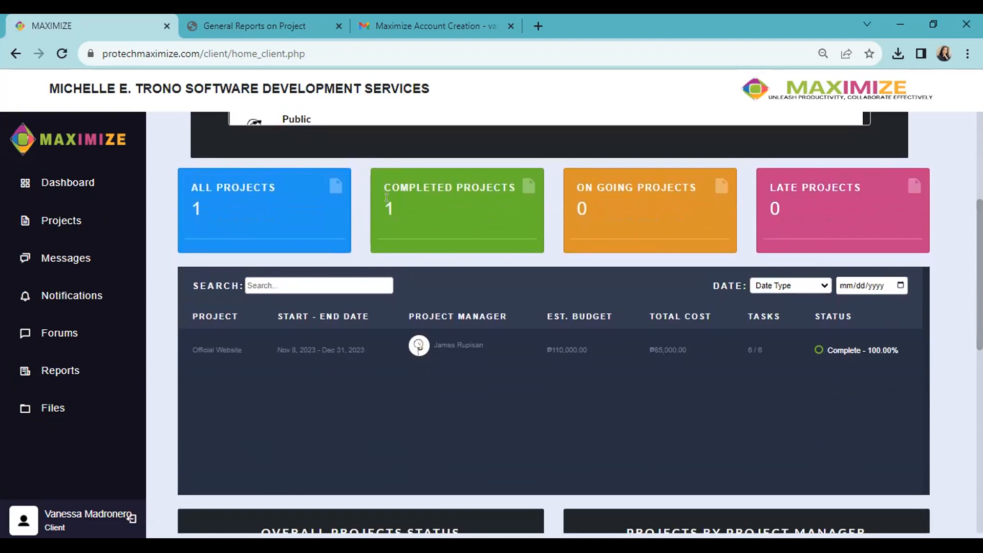
scroll(386, 197, down, 1)
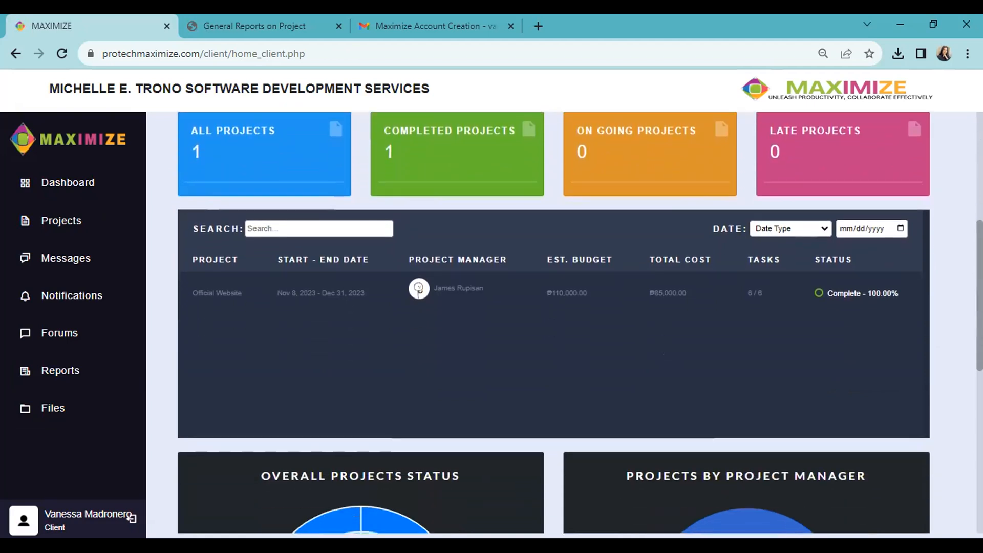
scroll(904, 498, down, 8)
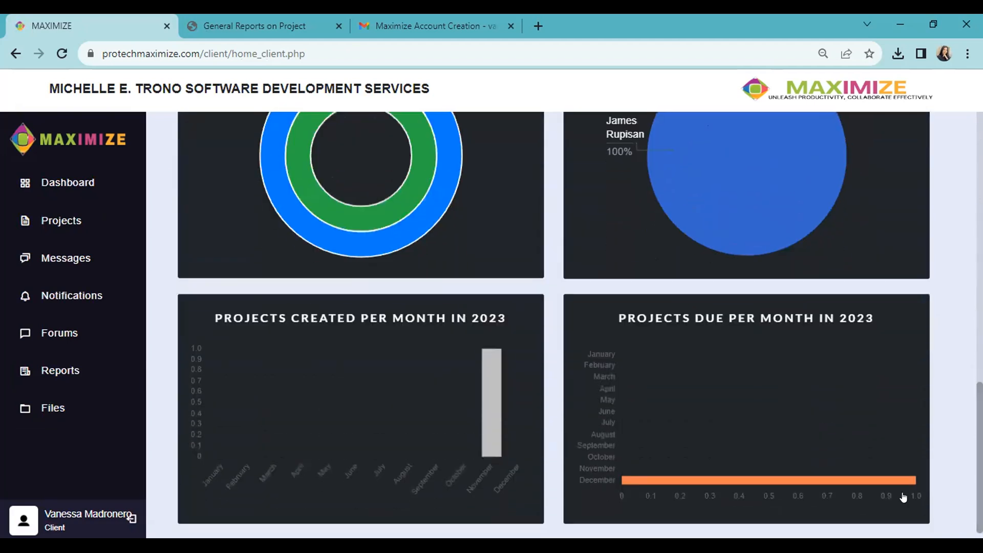
scroll(614, 357, up, 10)
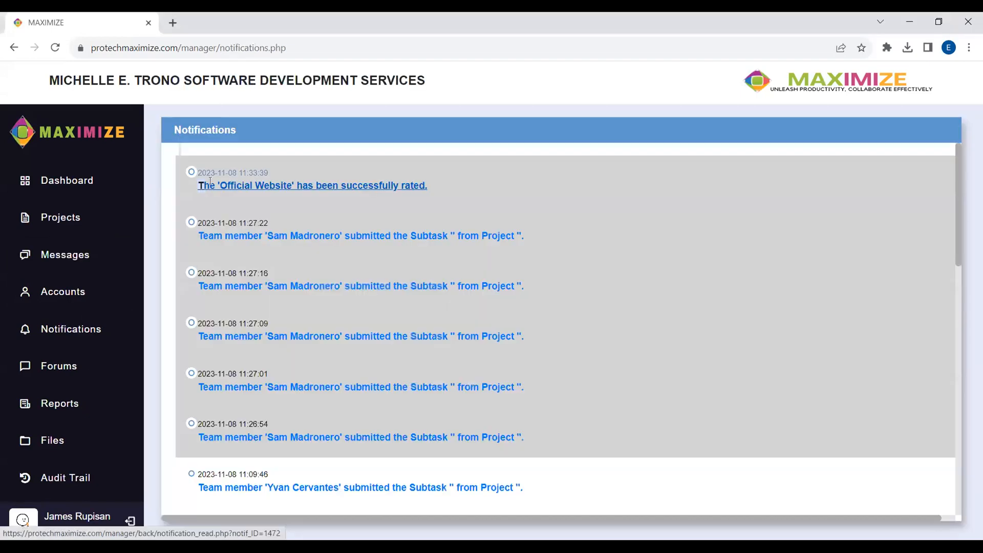
- Read the client's five-star Official Website rating from its notification, then go back to projects
click(399, 191)
drag(576, 308, 353, 212)
click(732, 298)
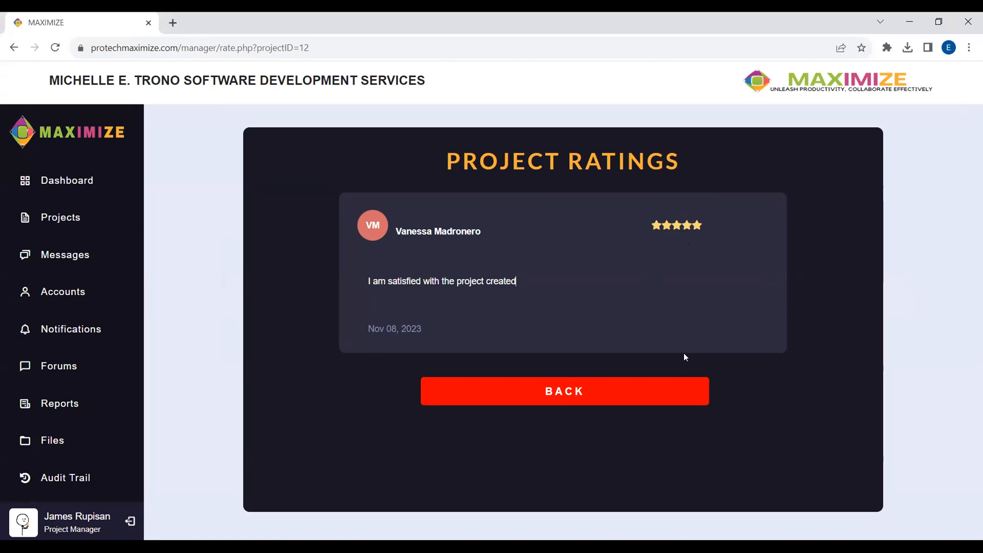
click(675, 401)
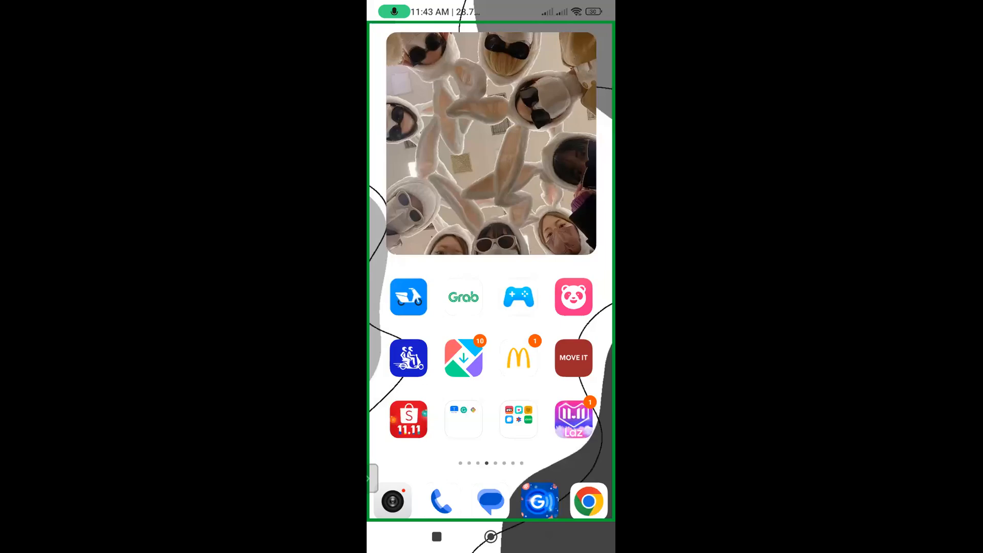
- Launch MAXIMIZE from the Tools folder and log in with the client's e-mail and password
click(464, 420)
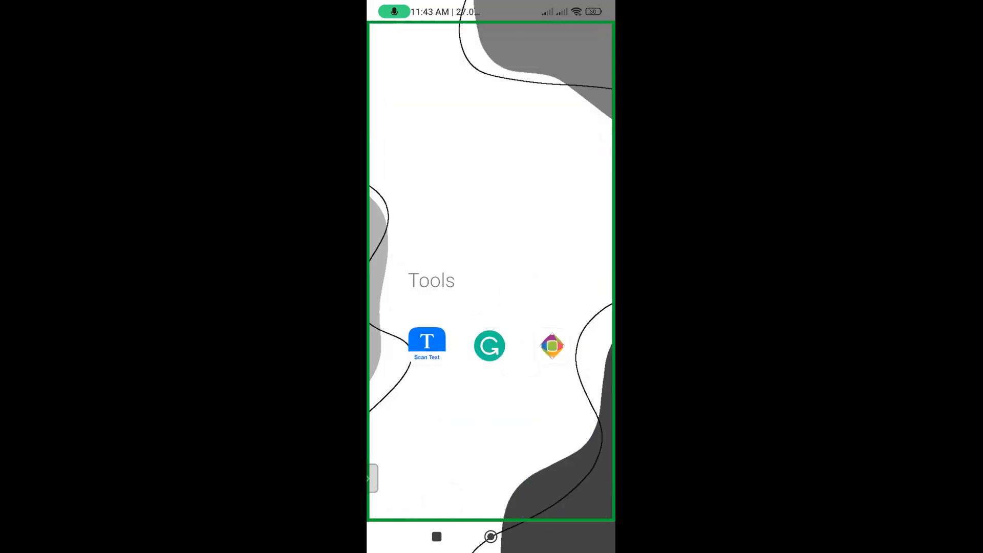
click(552, 346)
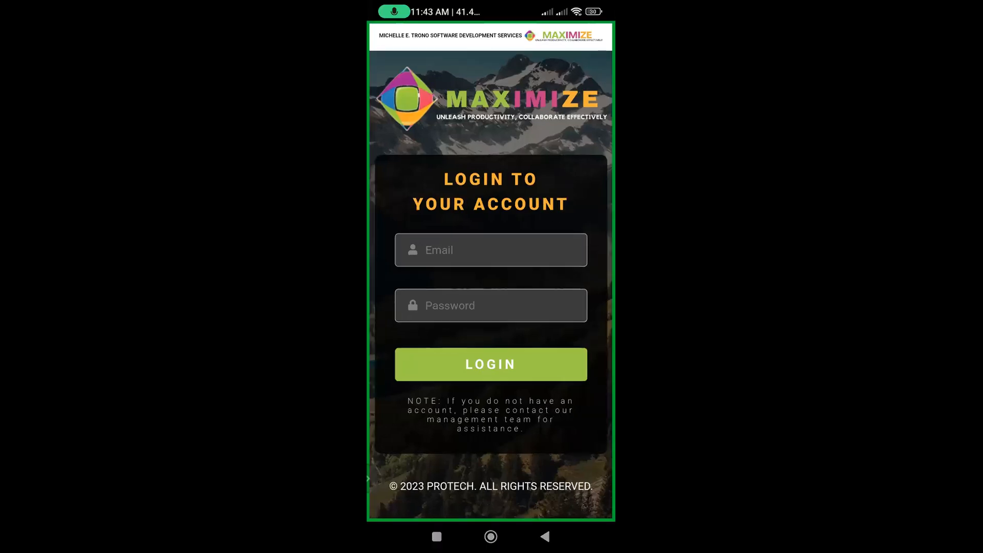
click(490, 250)
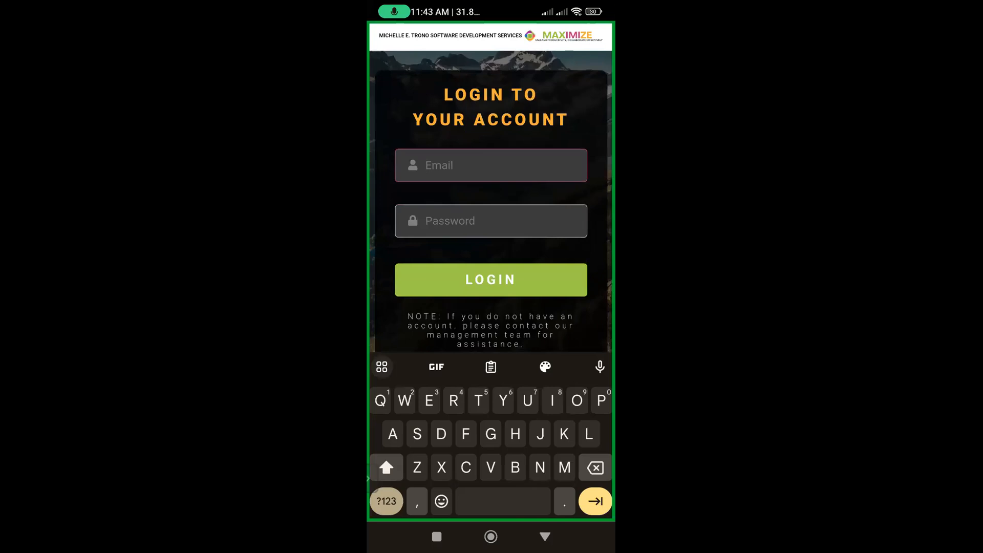
text(Vaness)
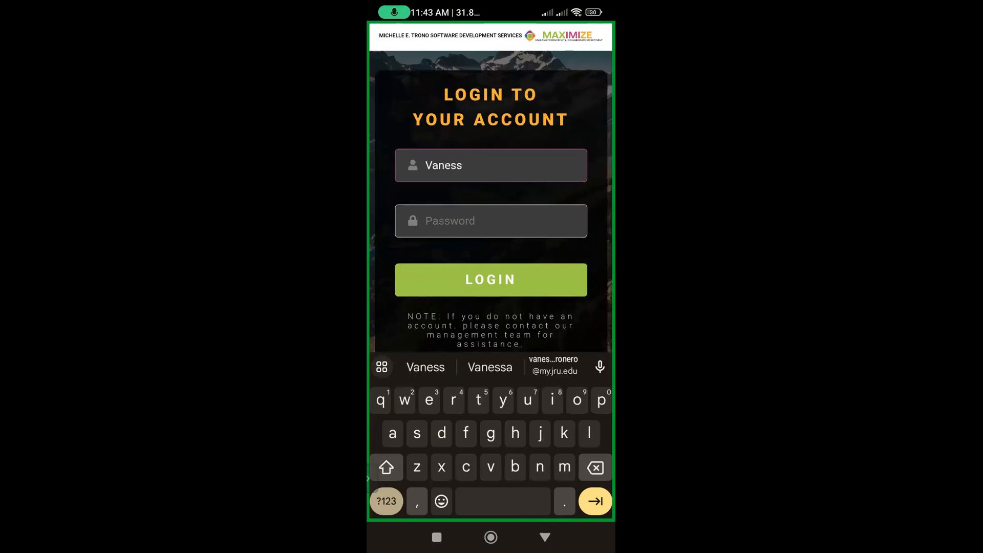
click(554, 365)
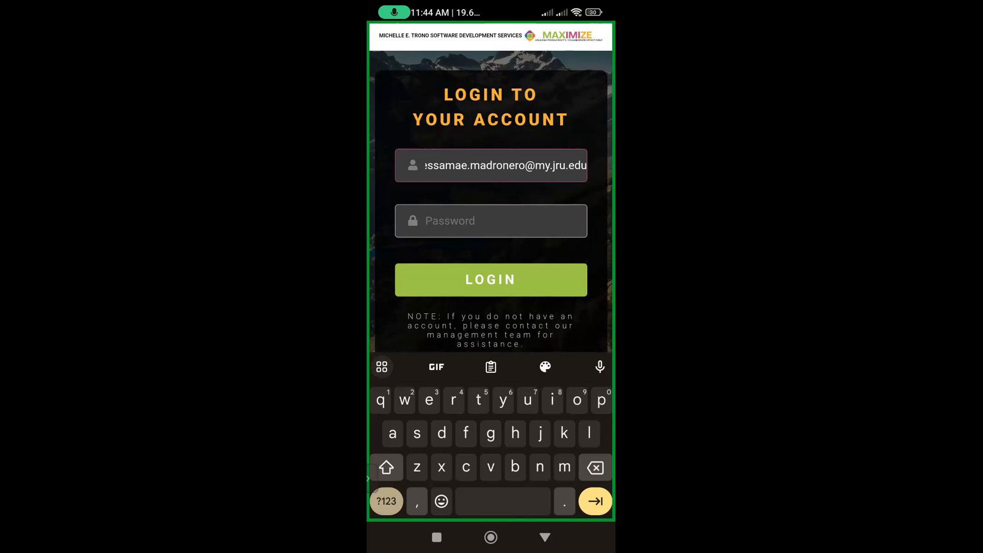
click(490, 221)
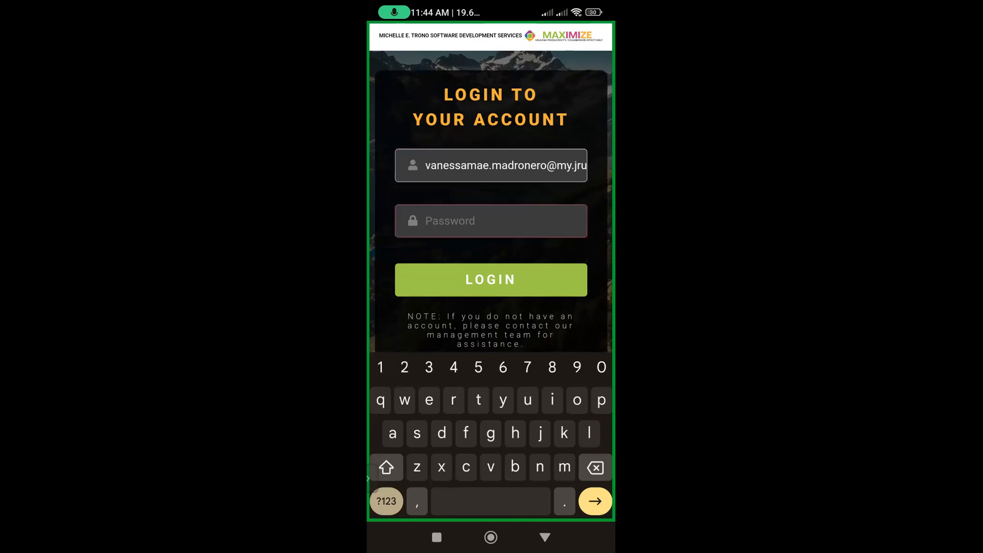
text(••••••••)
click(386, 501)
text(•••)
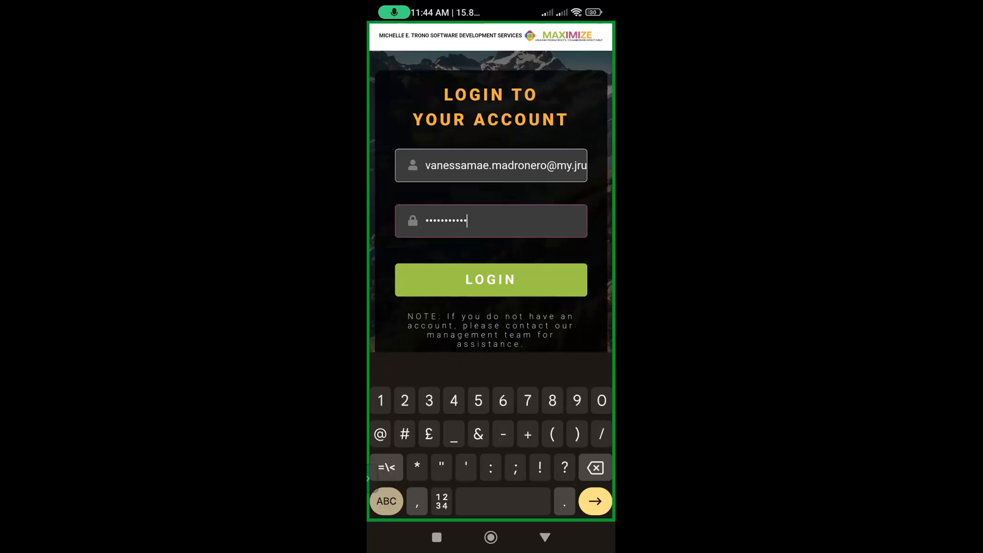
click(491, 279)
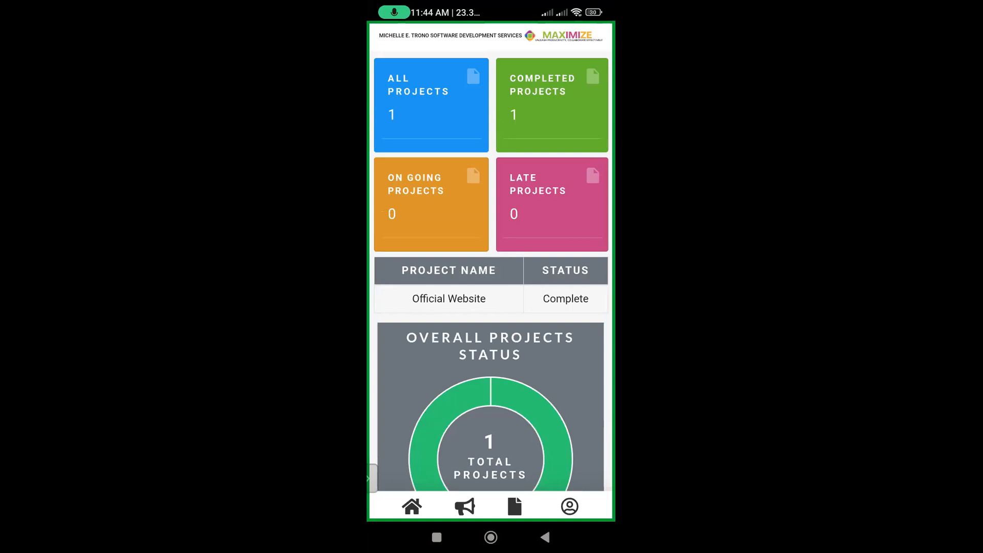
- Browse the dashboard charts and open the Announcement Board
scroll(491, 358, down, 1)
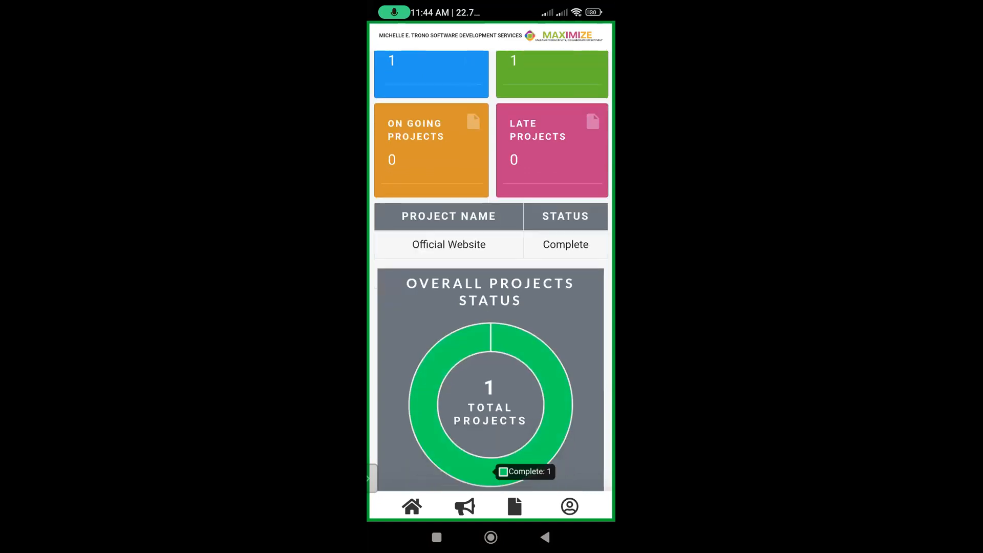
scroll(492, 358, up, 1)
scroll(492, 270, down, 1)
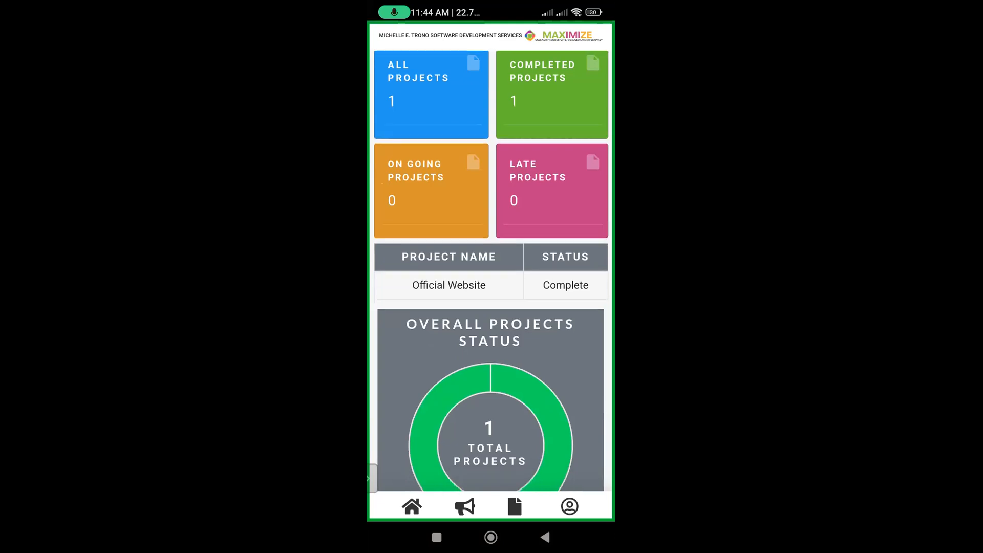
scroll(491, 270, up, 1)
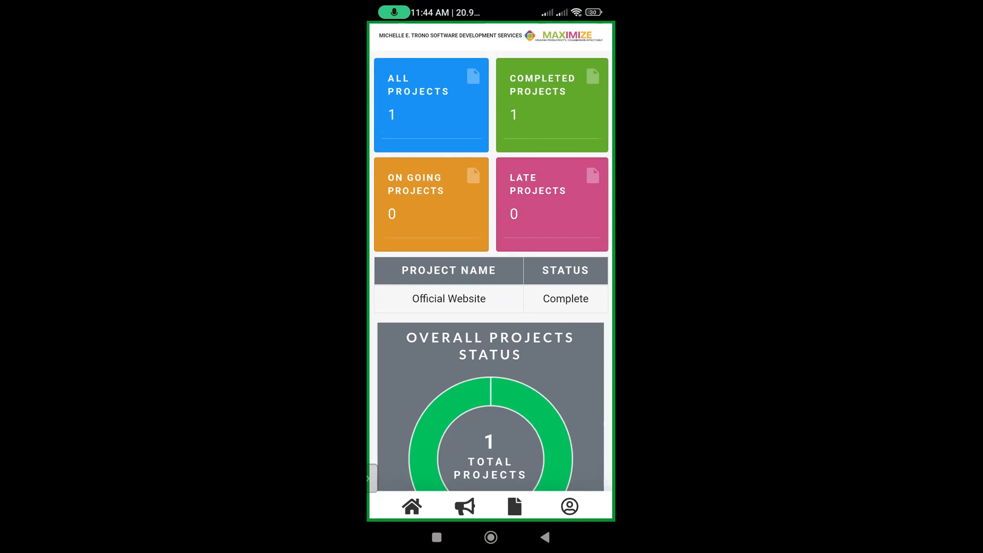
scroll(491, 270, down, 5)
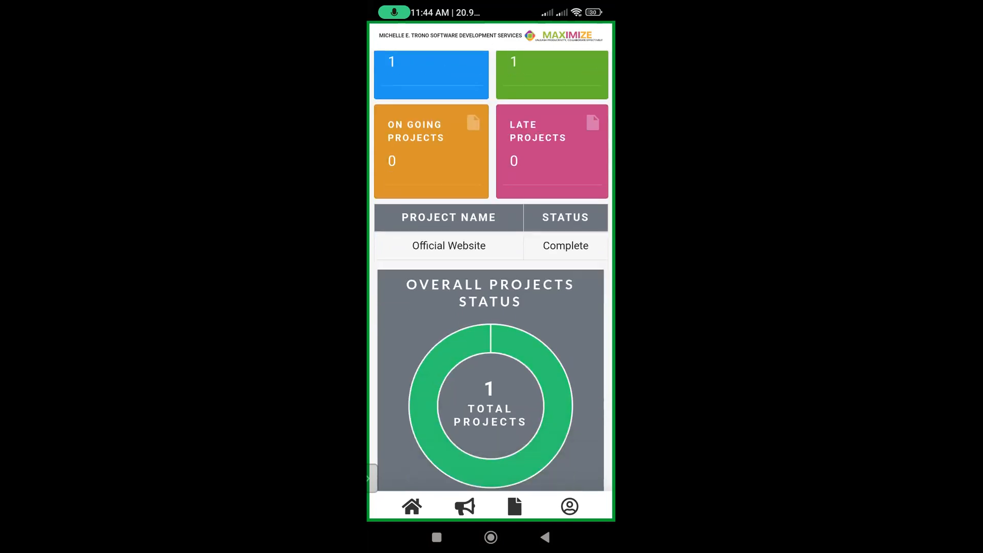
scroll(491, 270, down, 5)
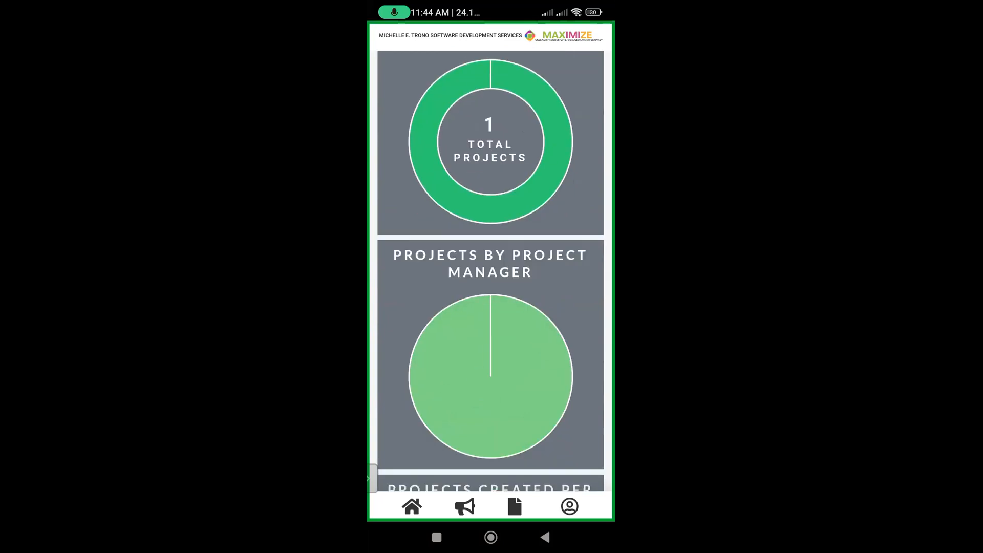
scroll(490, 270, down, 5)
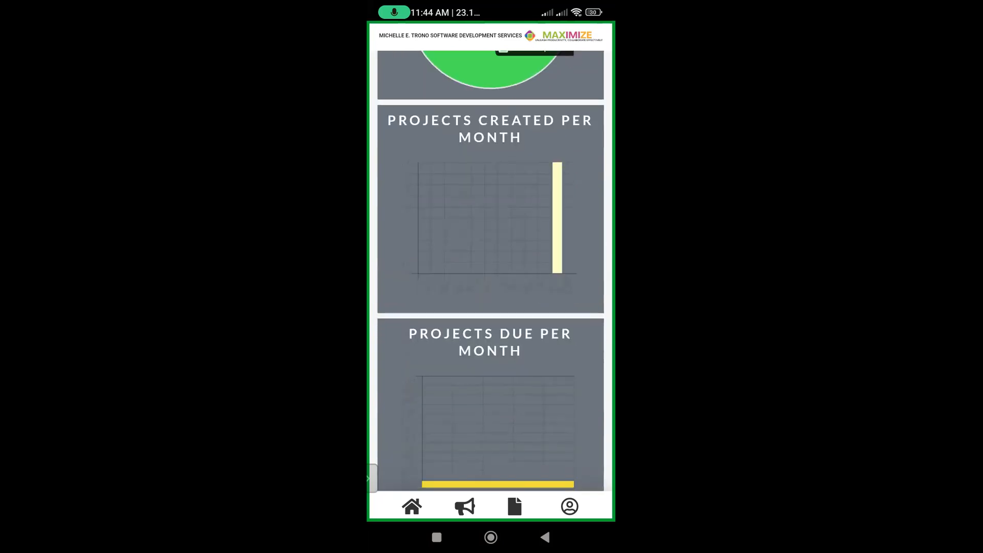
click(465, 507)
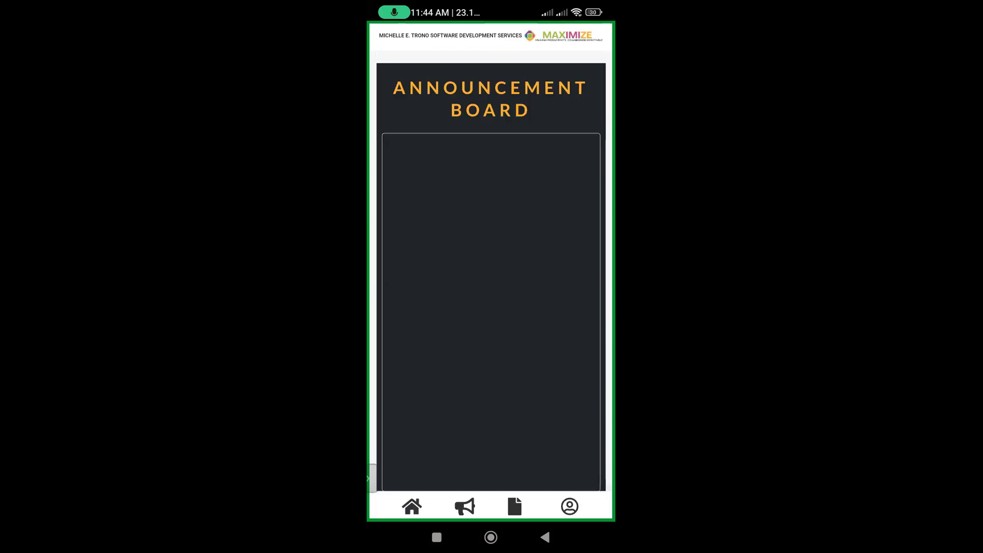
- Look over the announcements, then open the client's projects list
scroll(488, 312, down, 1)
scroll(488, 312, up, 2)
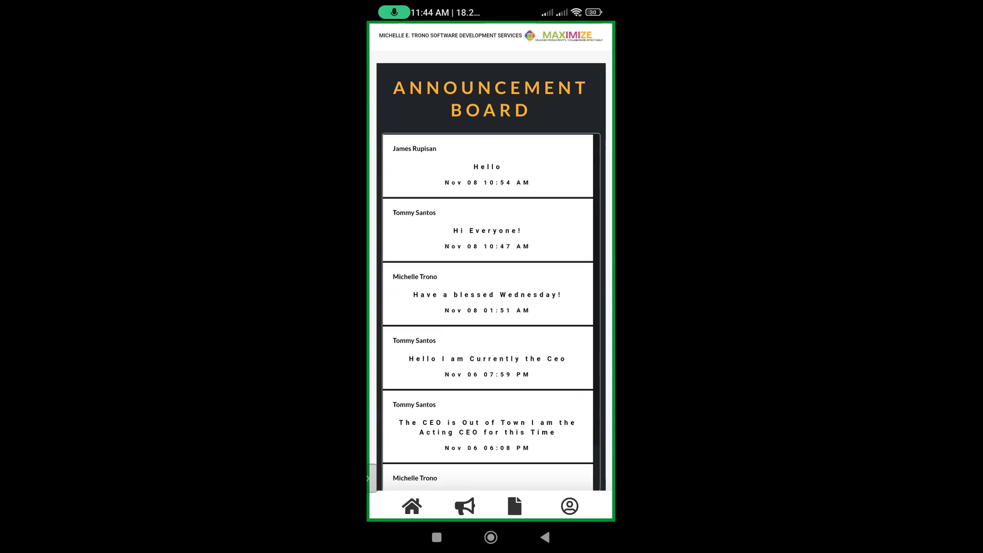
click(514, 506)
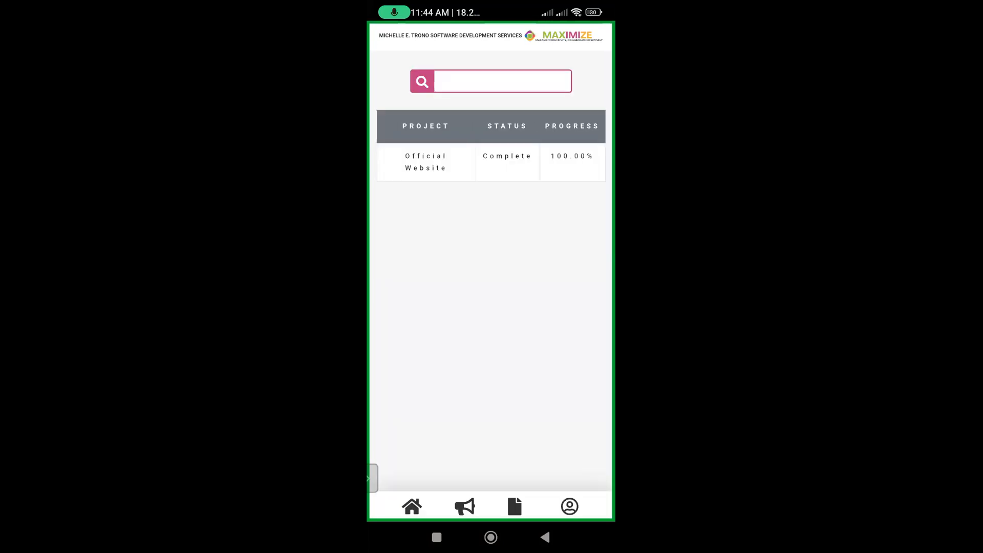
- Open Official Website's details and review its budget breakdown showing a ₱25000 surplus
click(426, 162)
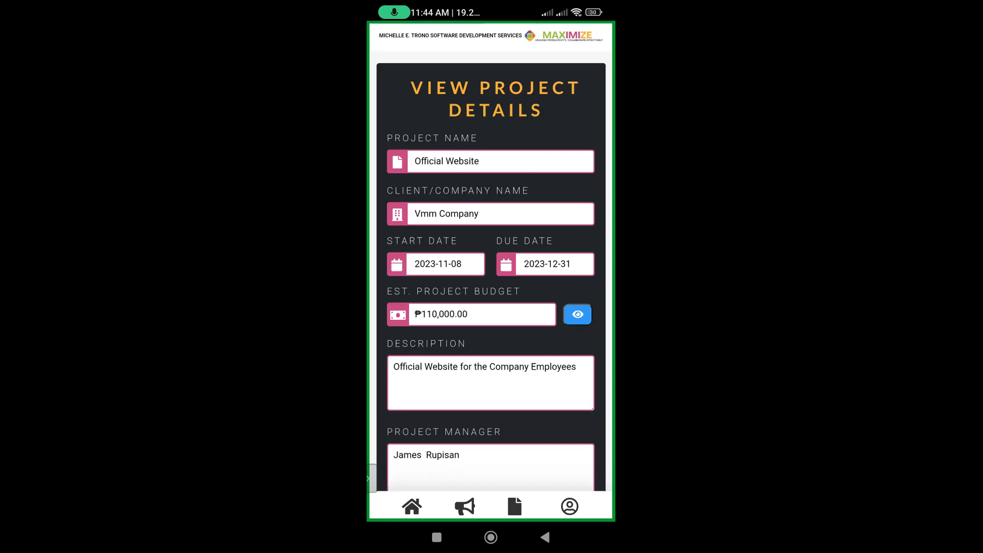
scroll(491, 271, down, 1)
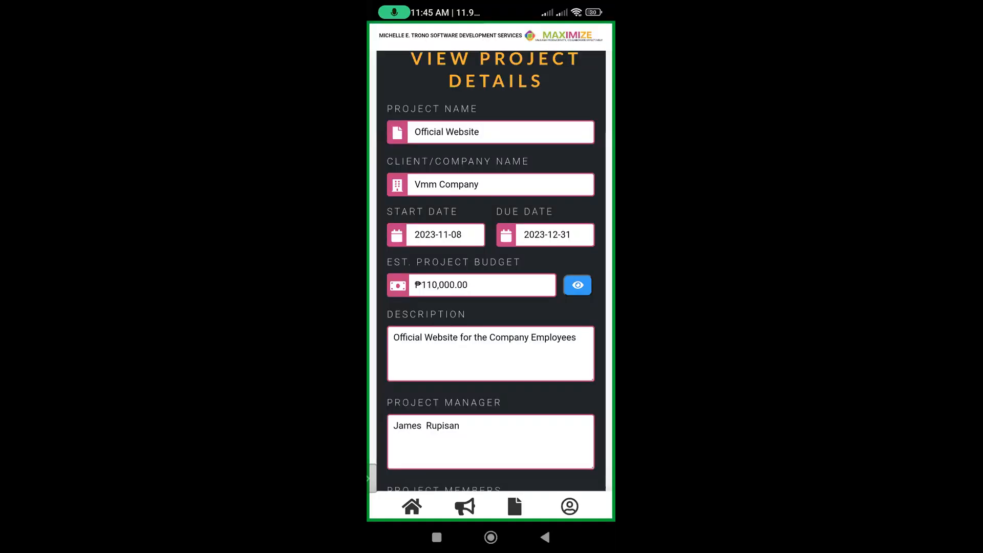
click(578, 285)
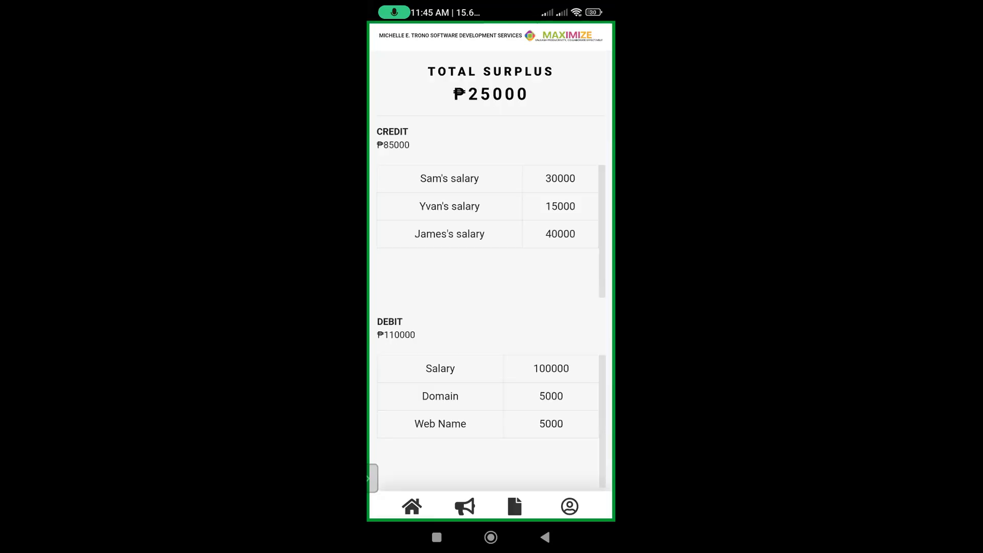
scroll(490, 271, down, 1)
scroll(491, 272, down, 1)
scroll(490, 271, up, 1)
scroll(491, 272, down, 1)
scroll(490, 271, down, 1)
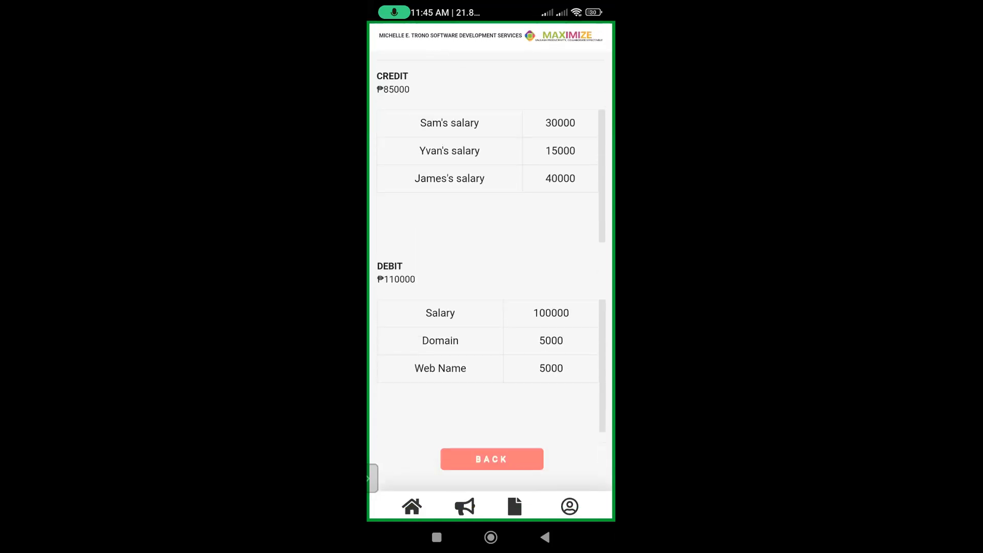
click(491, 458)
- Open the project's task list with all six tasks Complete
scroll(490, 271, down, 3)
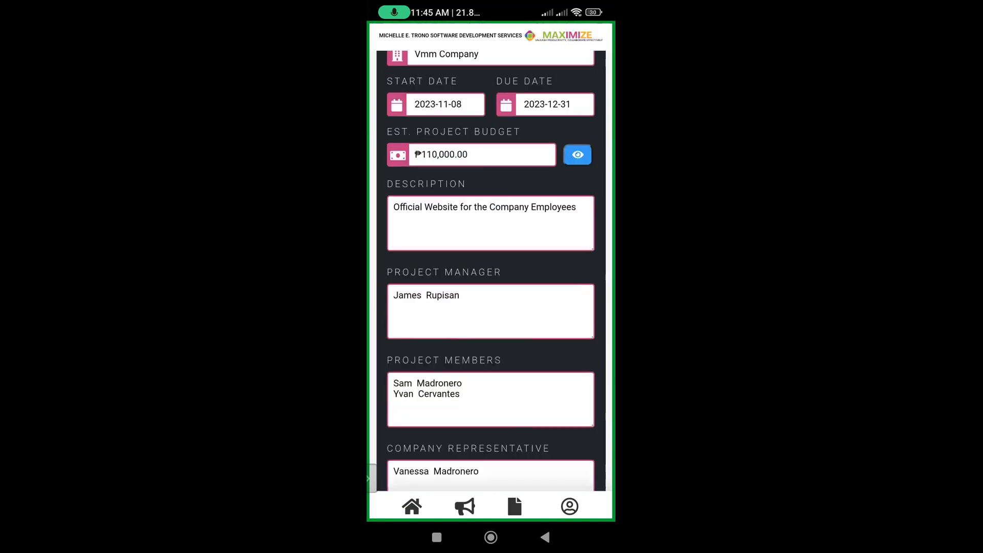
scroll(491, 271, down, 2)
click(540, 439)
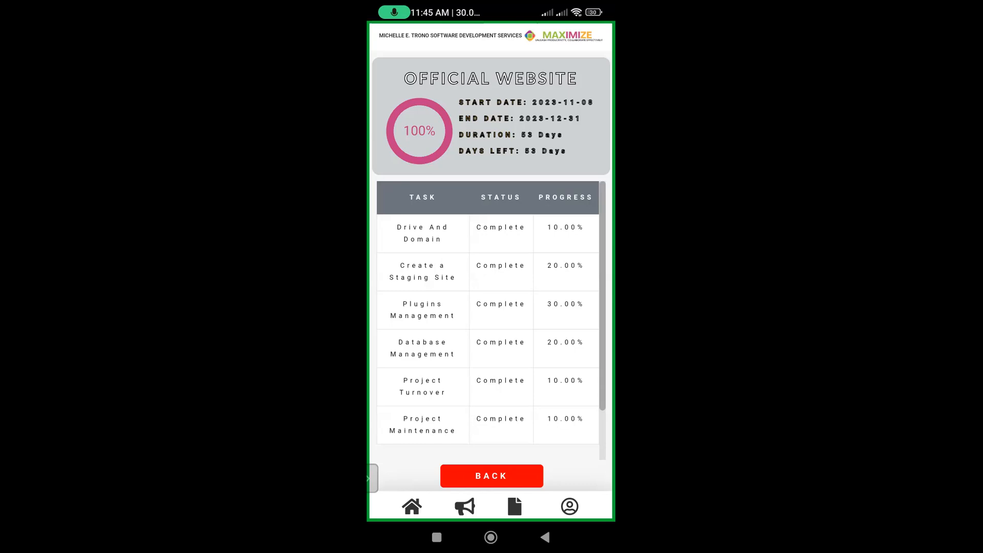
- Review the Drive And Domain task details, then return to the Official Website task table
scroll(488, 312, down, 2)
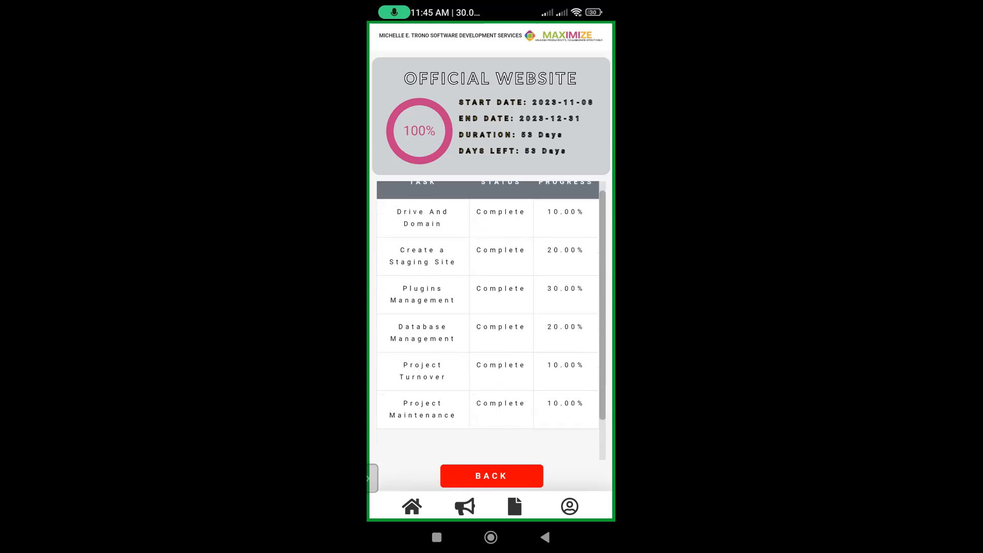
scroll(487, 312, down, 1)
scroll(487, 313, up, 2)
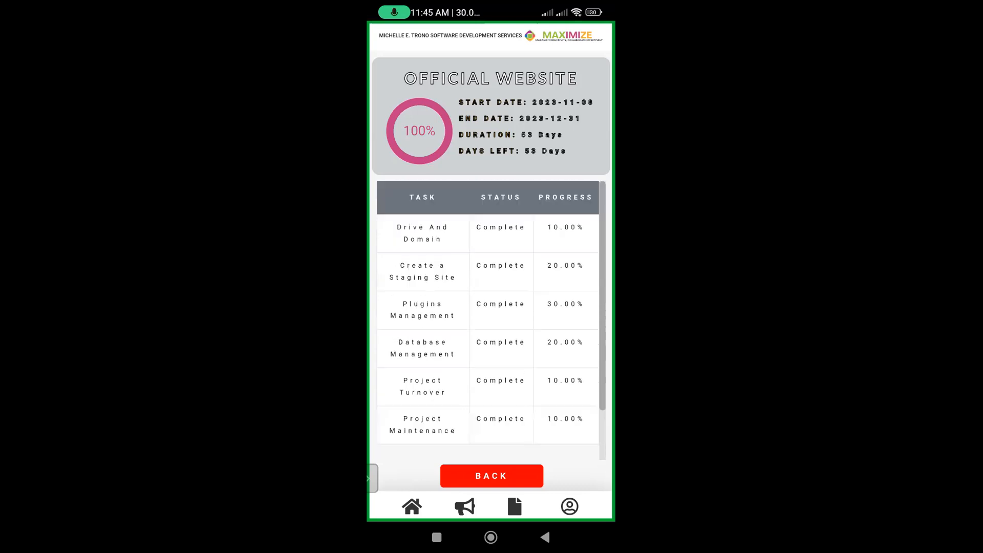
click(423, 234)
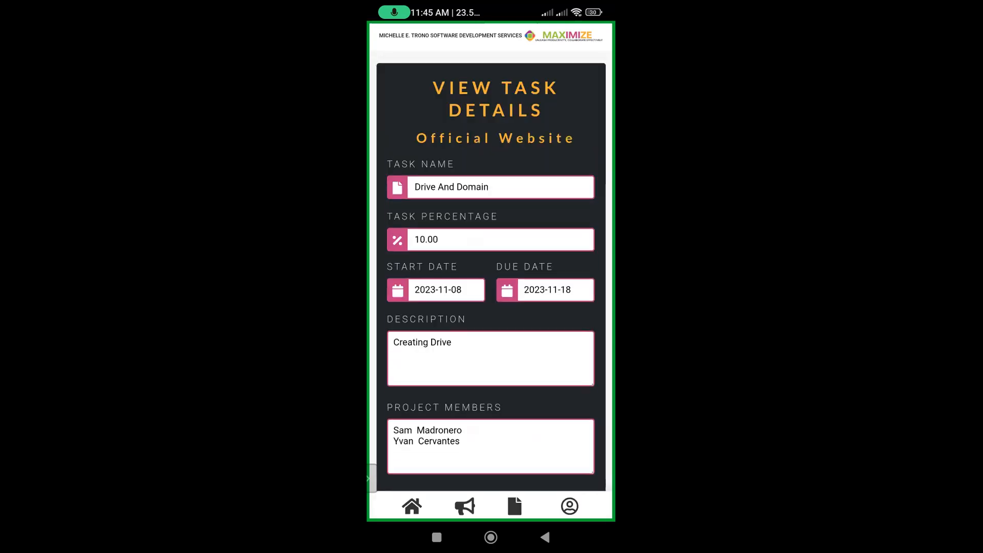
scroll(491, 271, down, 3)
scroll(490, 271, down, 3)
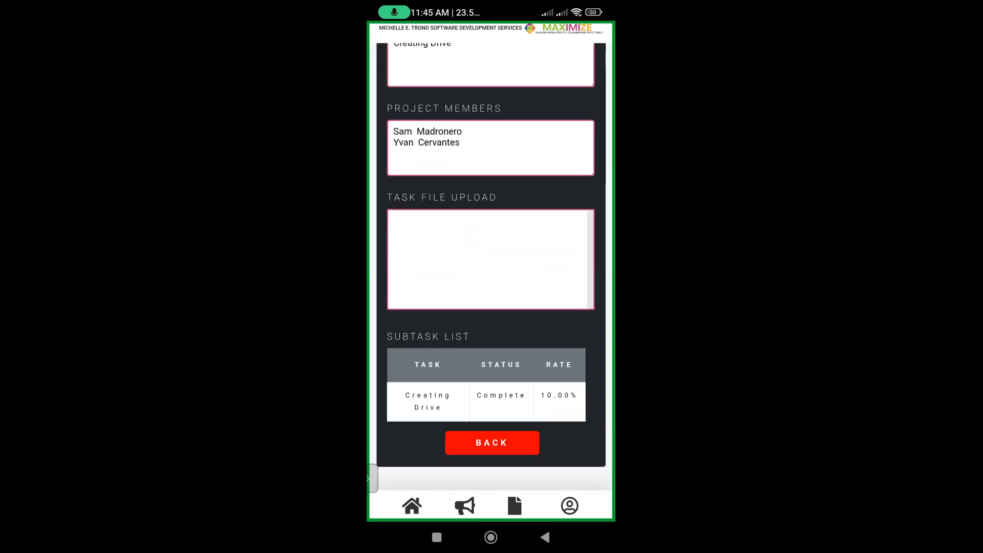
click(492, 444)
- Open and scroll through the Database Management task details
scroll(487, 312, down, 1)
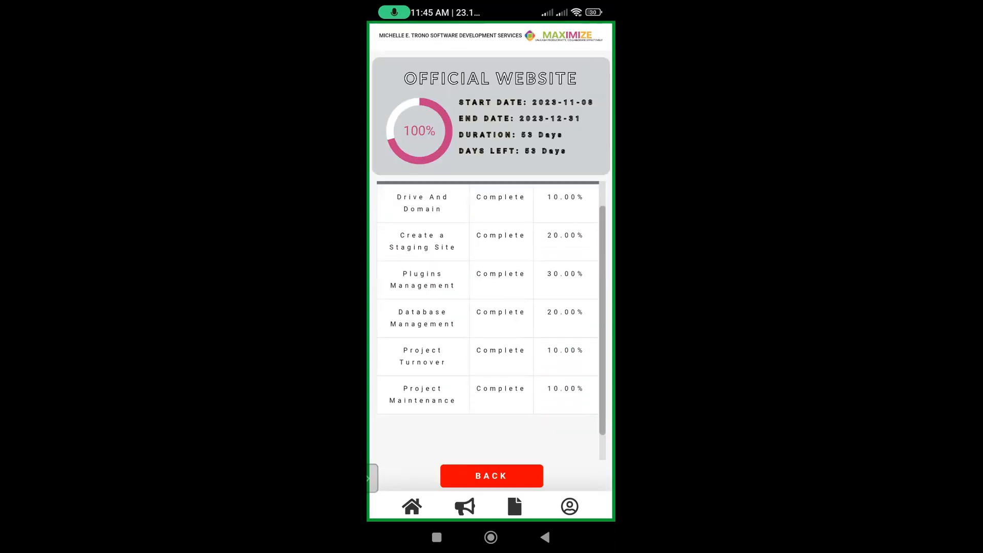
click(422, 324)
scroll(490, 271, down, 5)
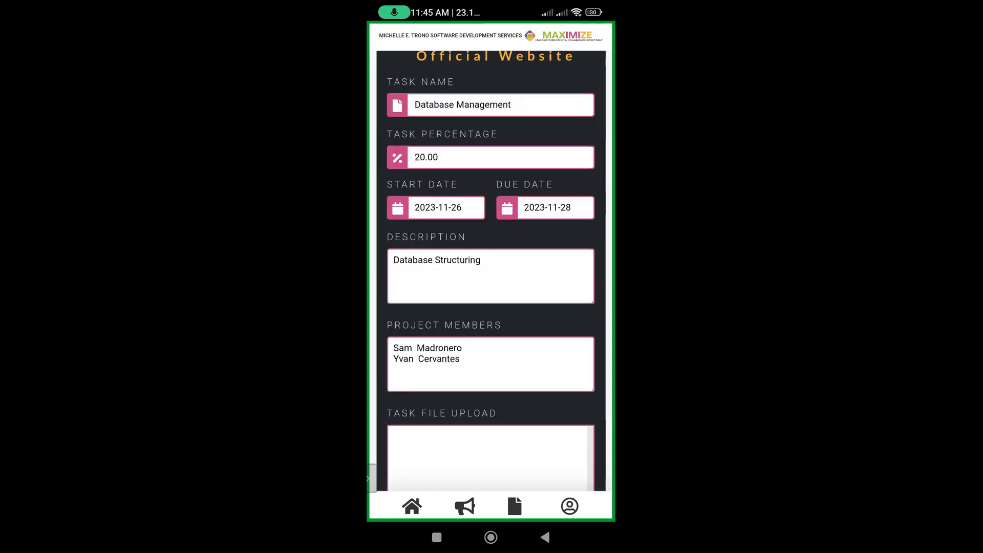
scroll(490, 271, up, 4)
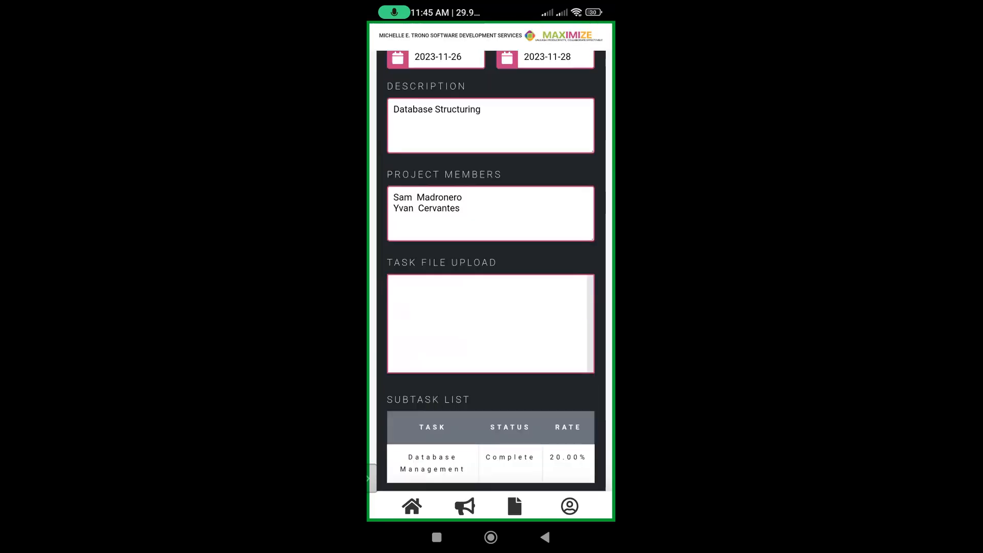
scroll(491, 271, down, 4)
- Check the Database Management subtask (Complete, 20.00), then go back to the project details
click(432, 404)
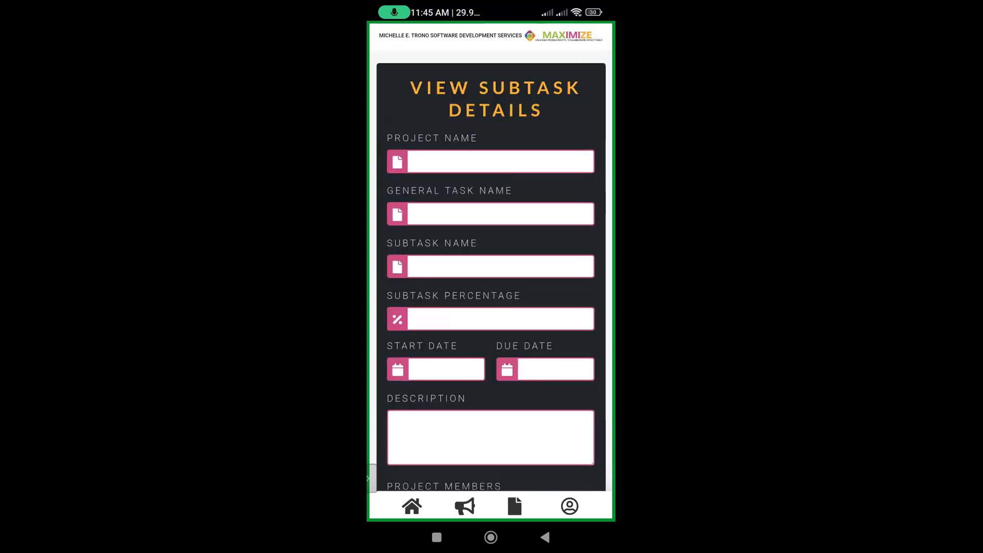
scroll(490, 271, down, 4)
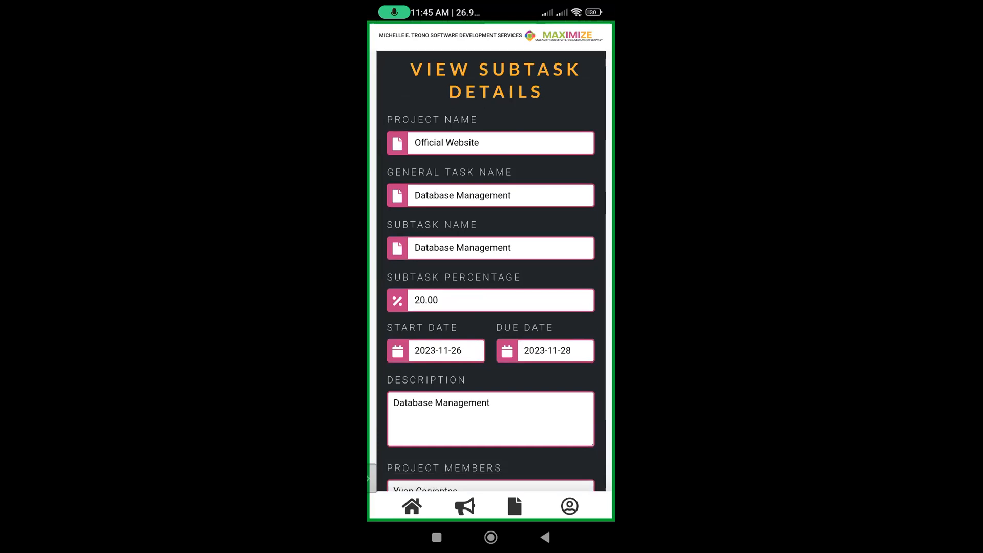
scroll(491, 271, down, 4)
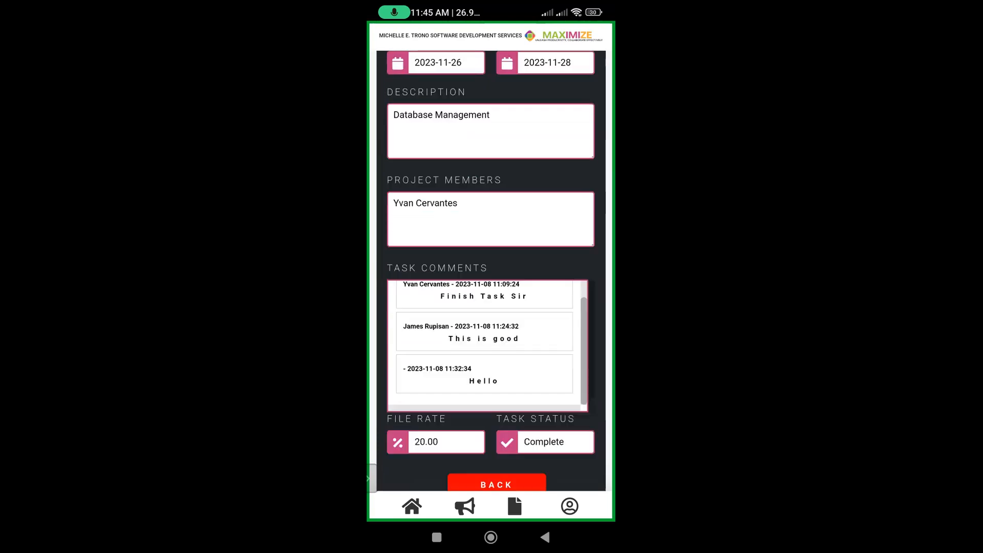
scroll(484, 325, down, 1)
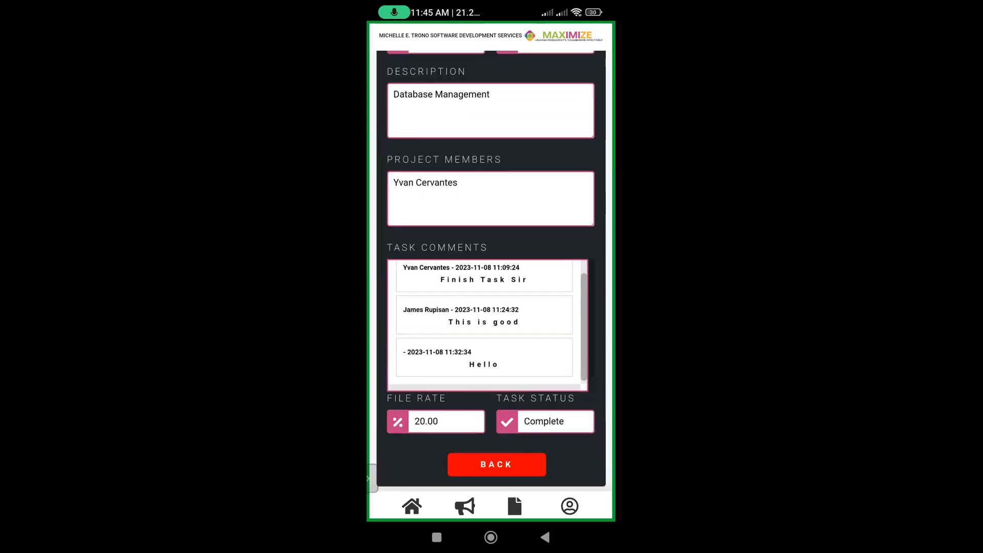
scroll(484, 325, up, 1)
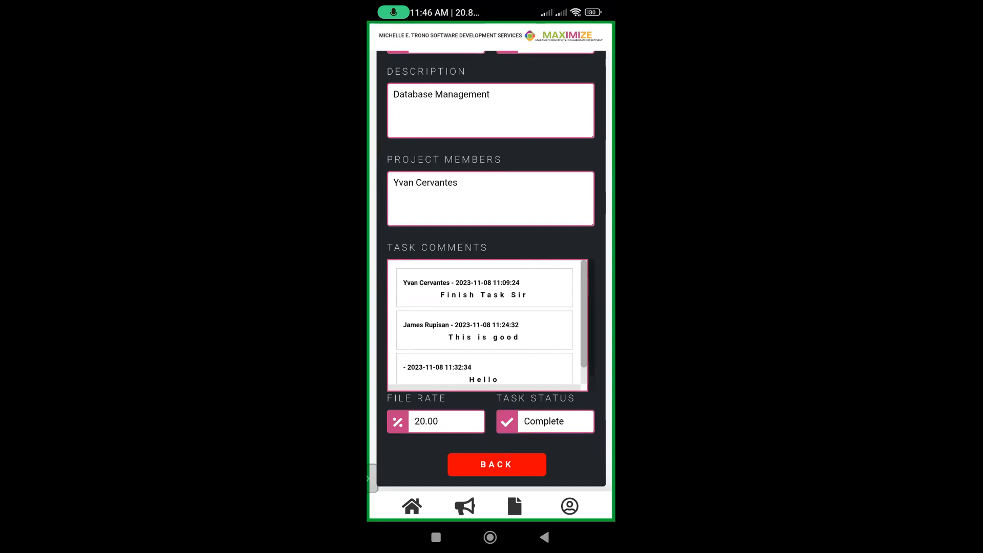
scroll(490, 272, up, 1)
scroll(490, 272, down, 2)
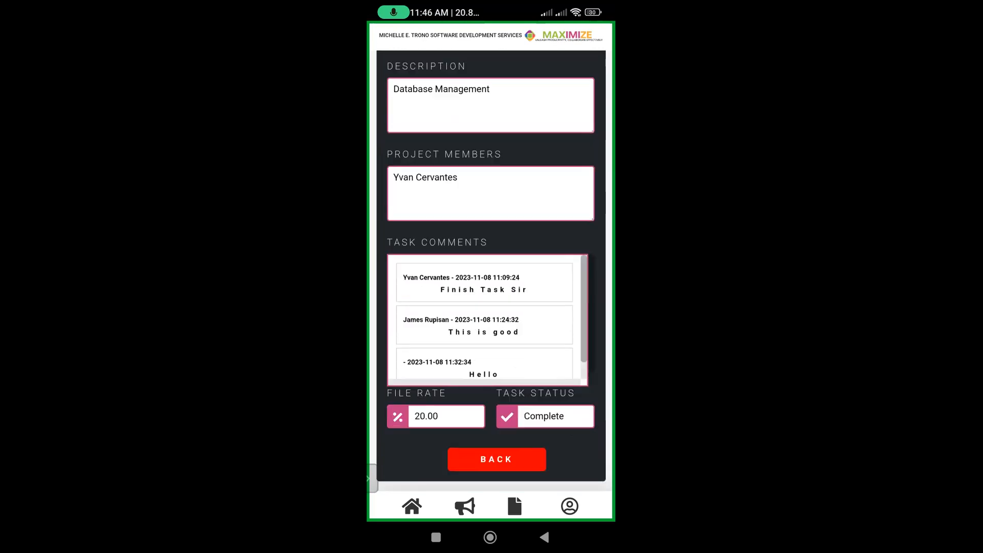
click(496, 459)
scroll(491, 272, down, 6)
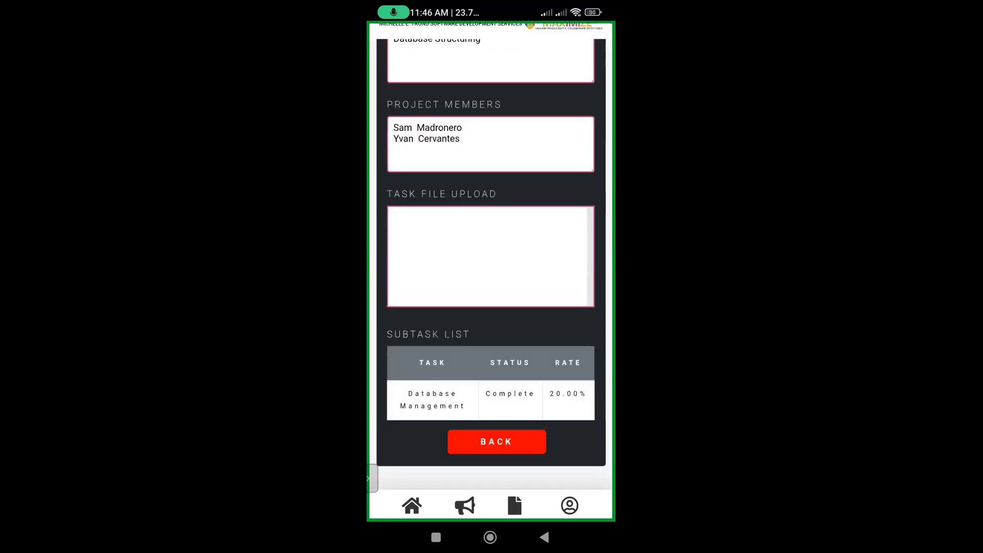
click(497, 442)
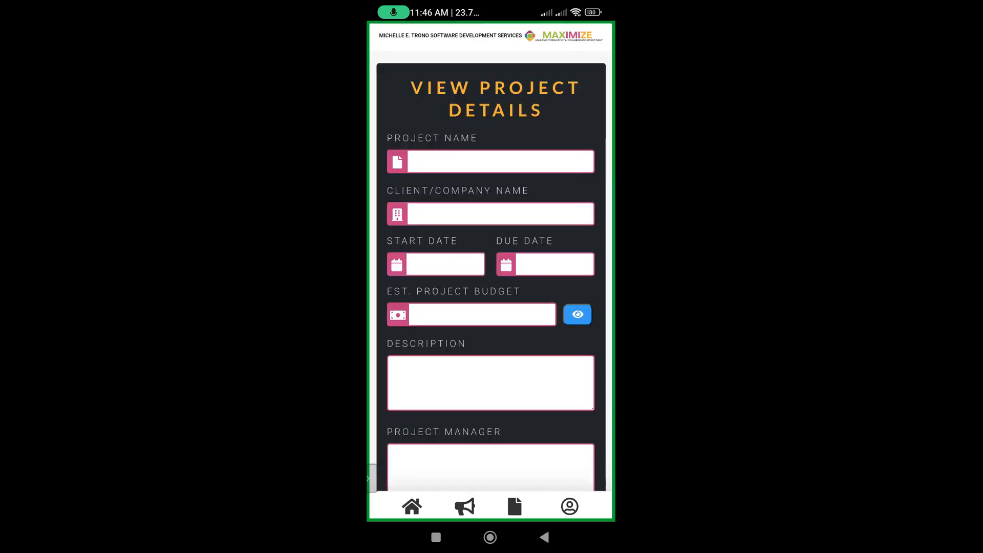
scroll(490, 271, down, 10)
- Go back to the project list and browse the client's profile and company details
click(436, 440)
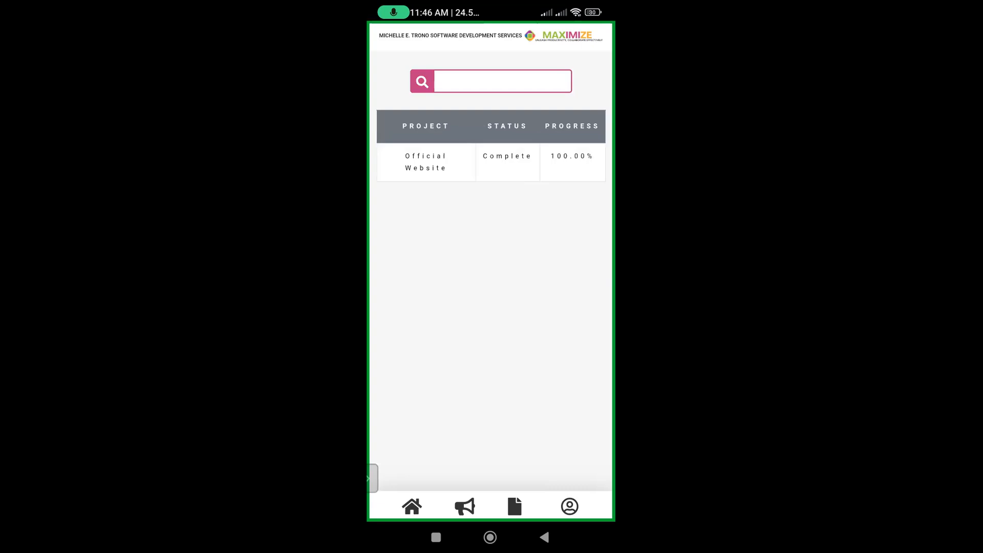
click(569, 506)
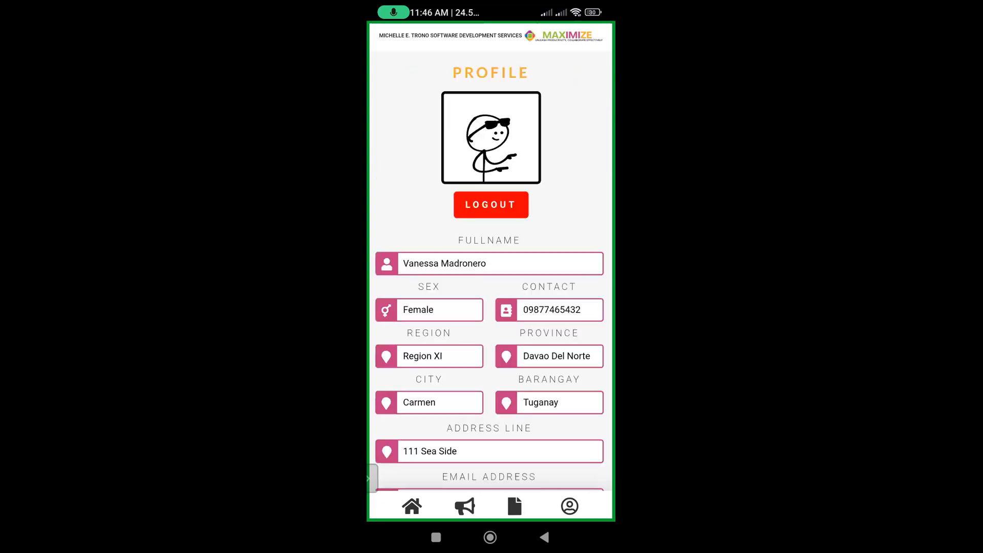
scroll(490, 271, down, 3)
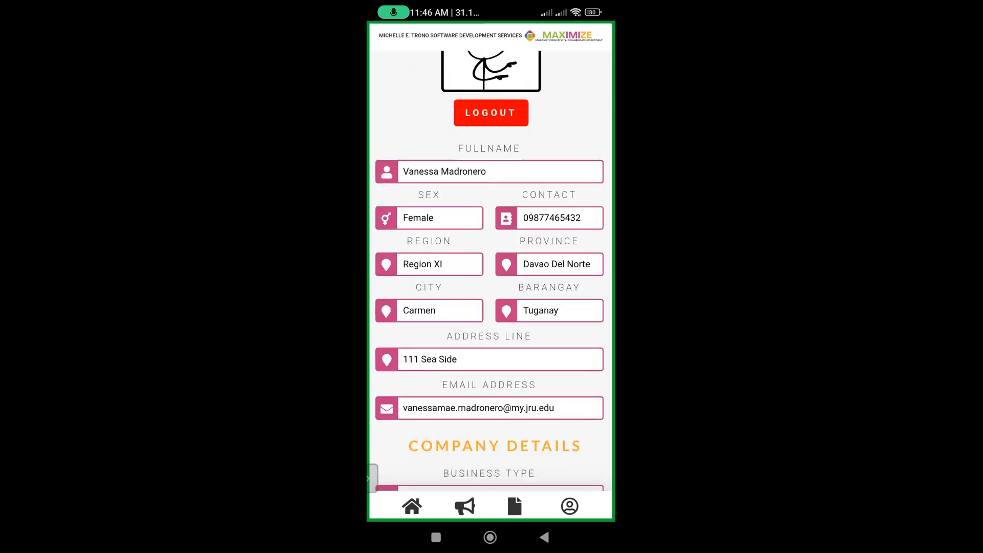
scroll(490, 271, down, 3)
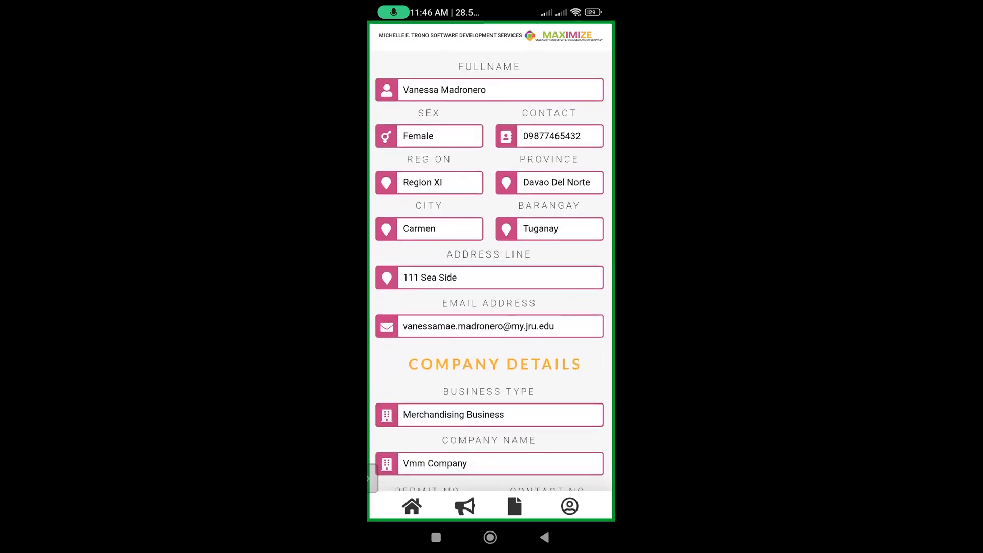
scroll(490, 272, up, 2)
scroll(490, 272, down, 10)
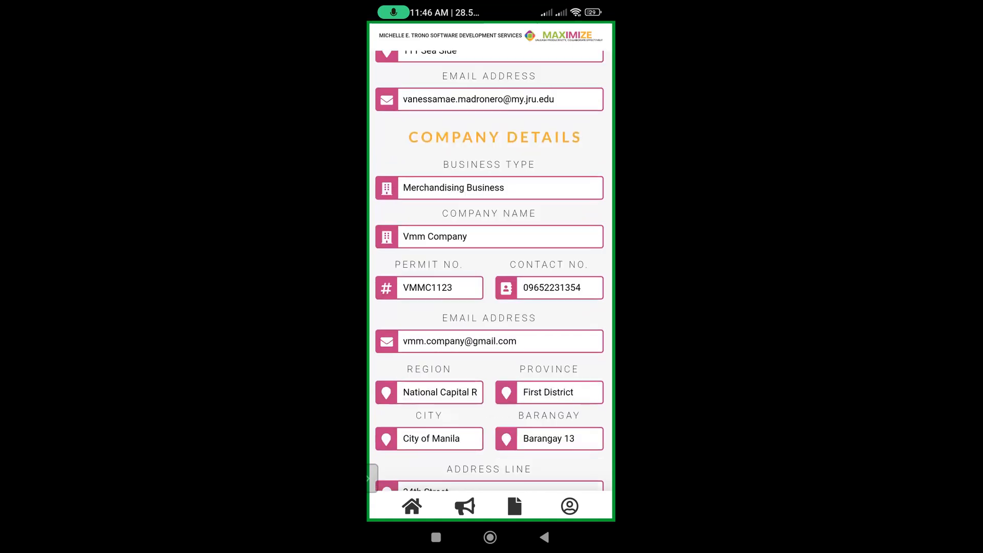
scroll(490, 271, up, 14)
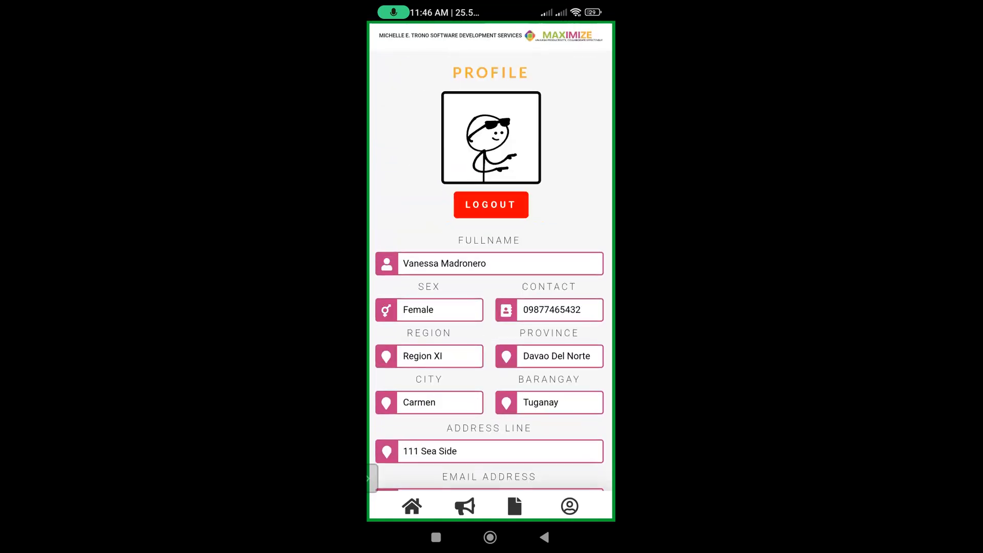
- Log out, attempt a login with placeholder credentials, dismiss the 'Email Not Found' alert, and show recent apps
click(490, 204)
click(490, 249)
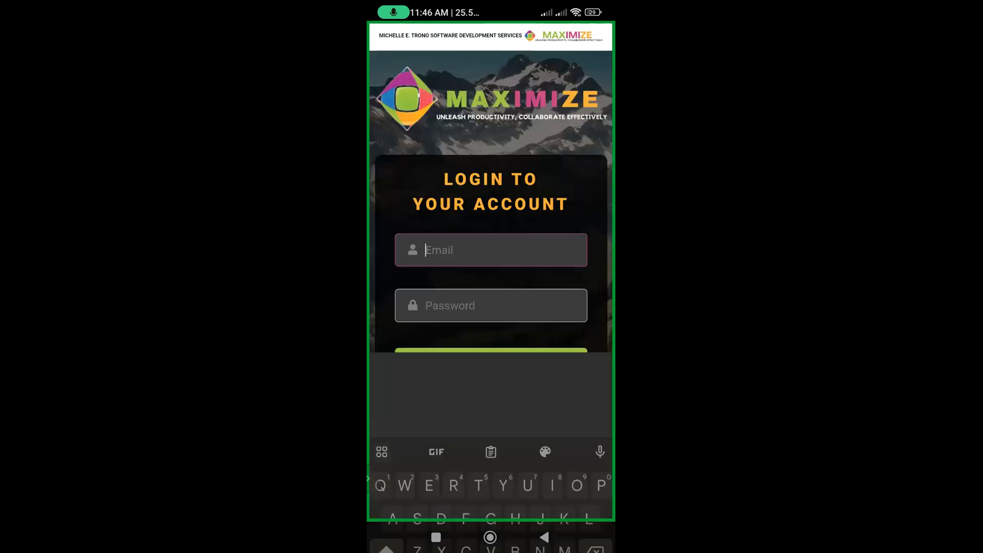
text(Ydufufuf)
key(Return)
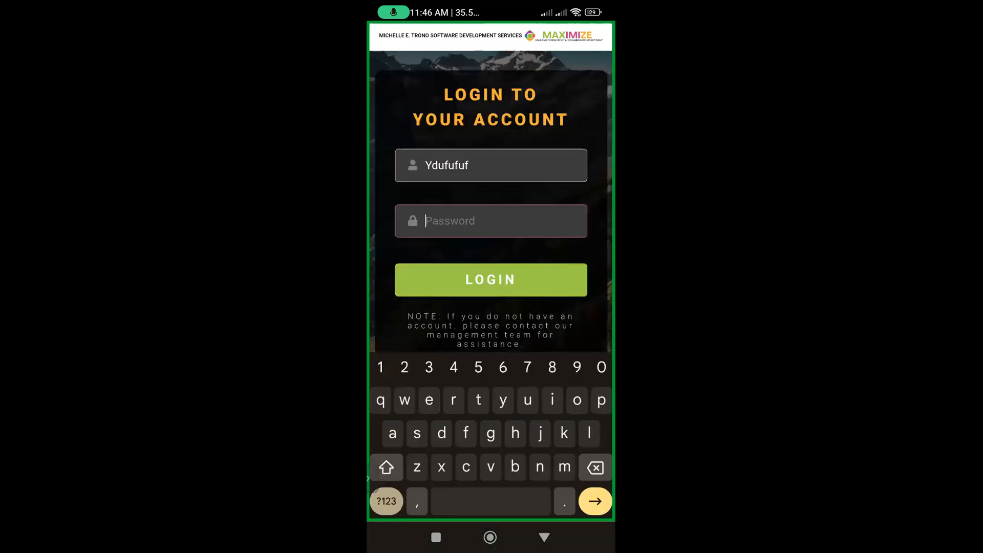
text(fififif)
click(491, 280)
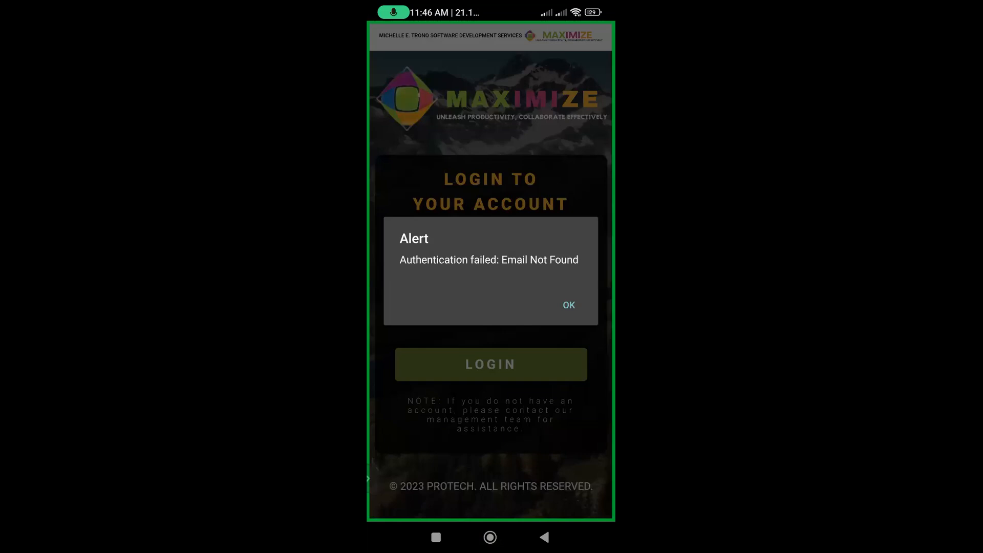
click(569, 305)
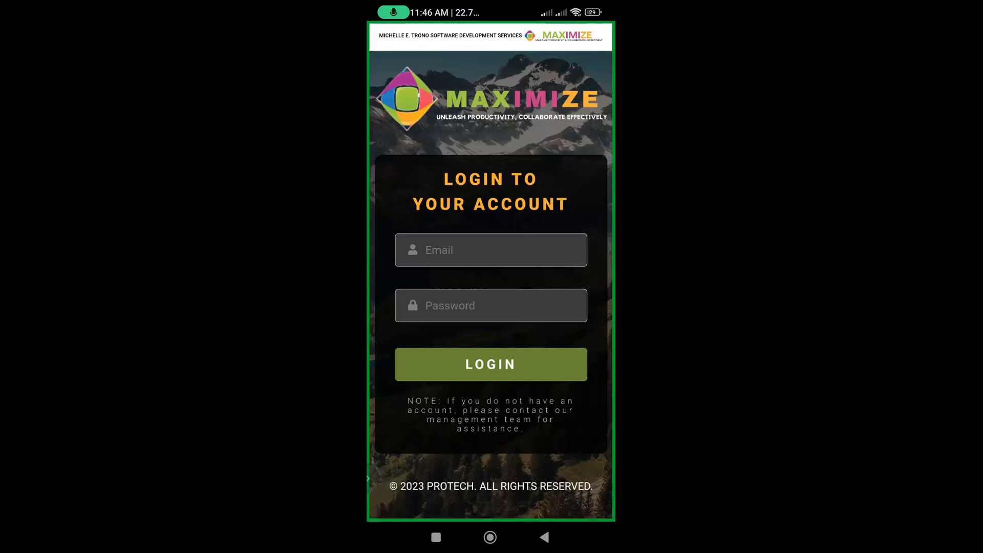
click(436, 537)
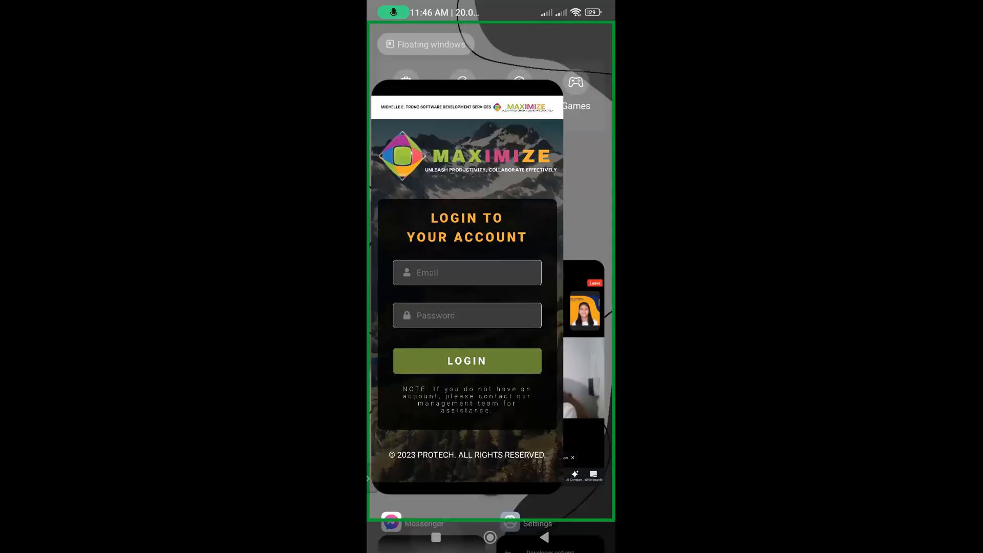